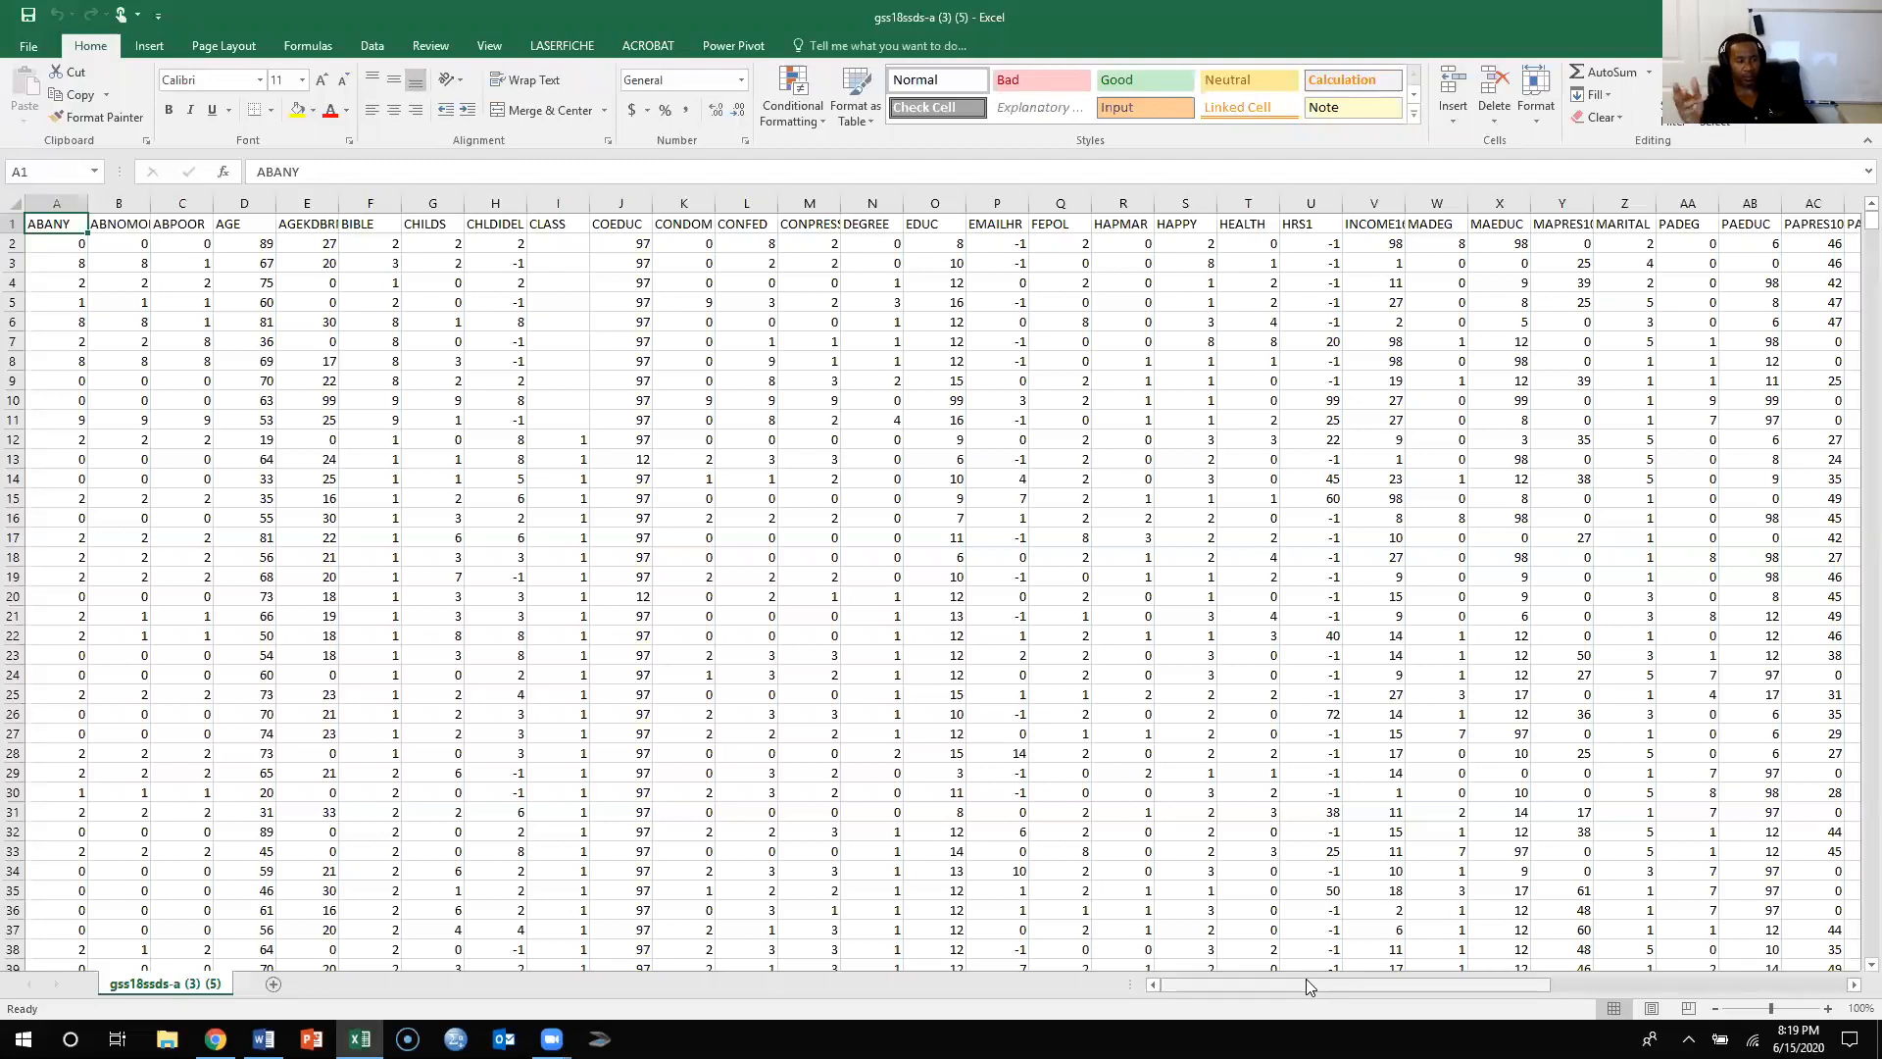
- Copy the TVHOURS column from the survey data sheet into column B of a new worksheet
{"action": "left_click_drag", "start_coordinate": [1304, 981], "coordinate": [1765, 949]}
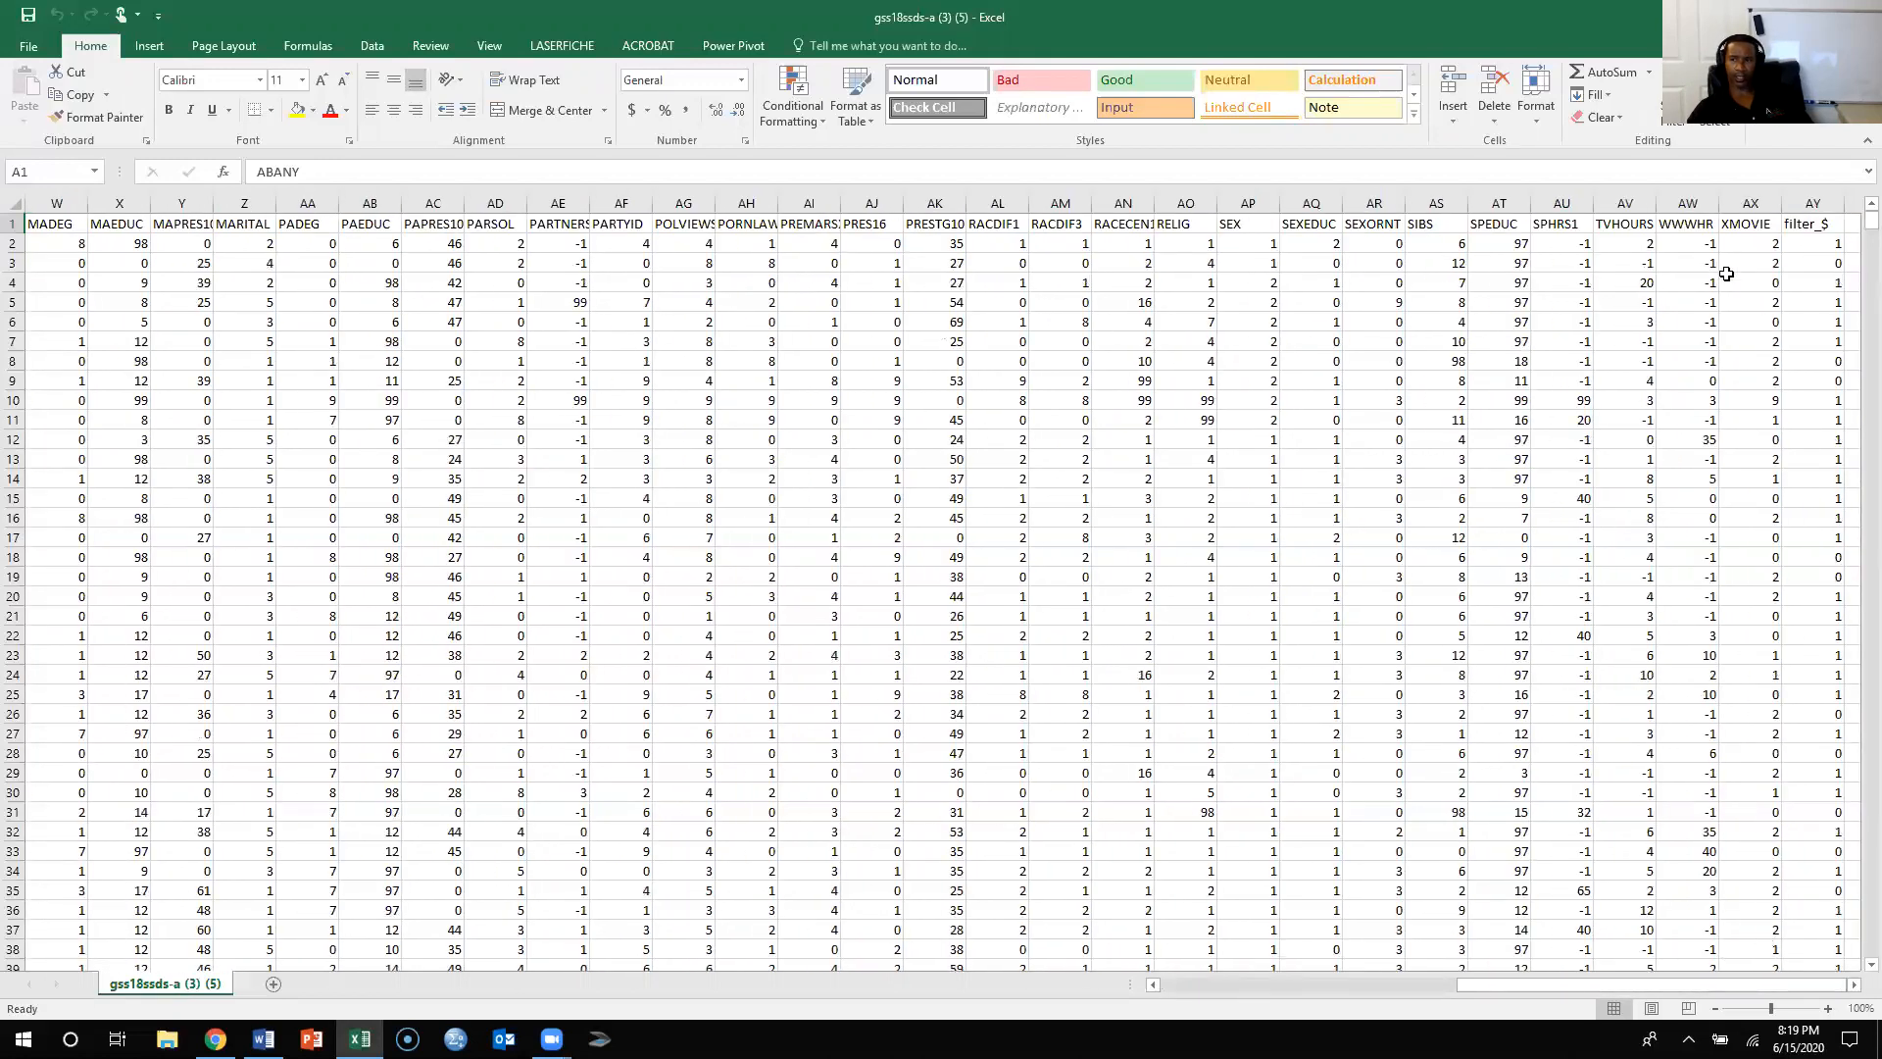
{"action": "left_click", "coordinate": [1627, 203]}
{"action": "right_click", "coordinate": [1635, 203]}
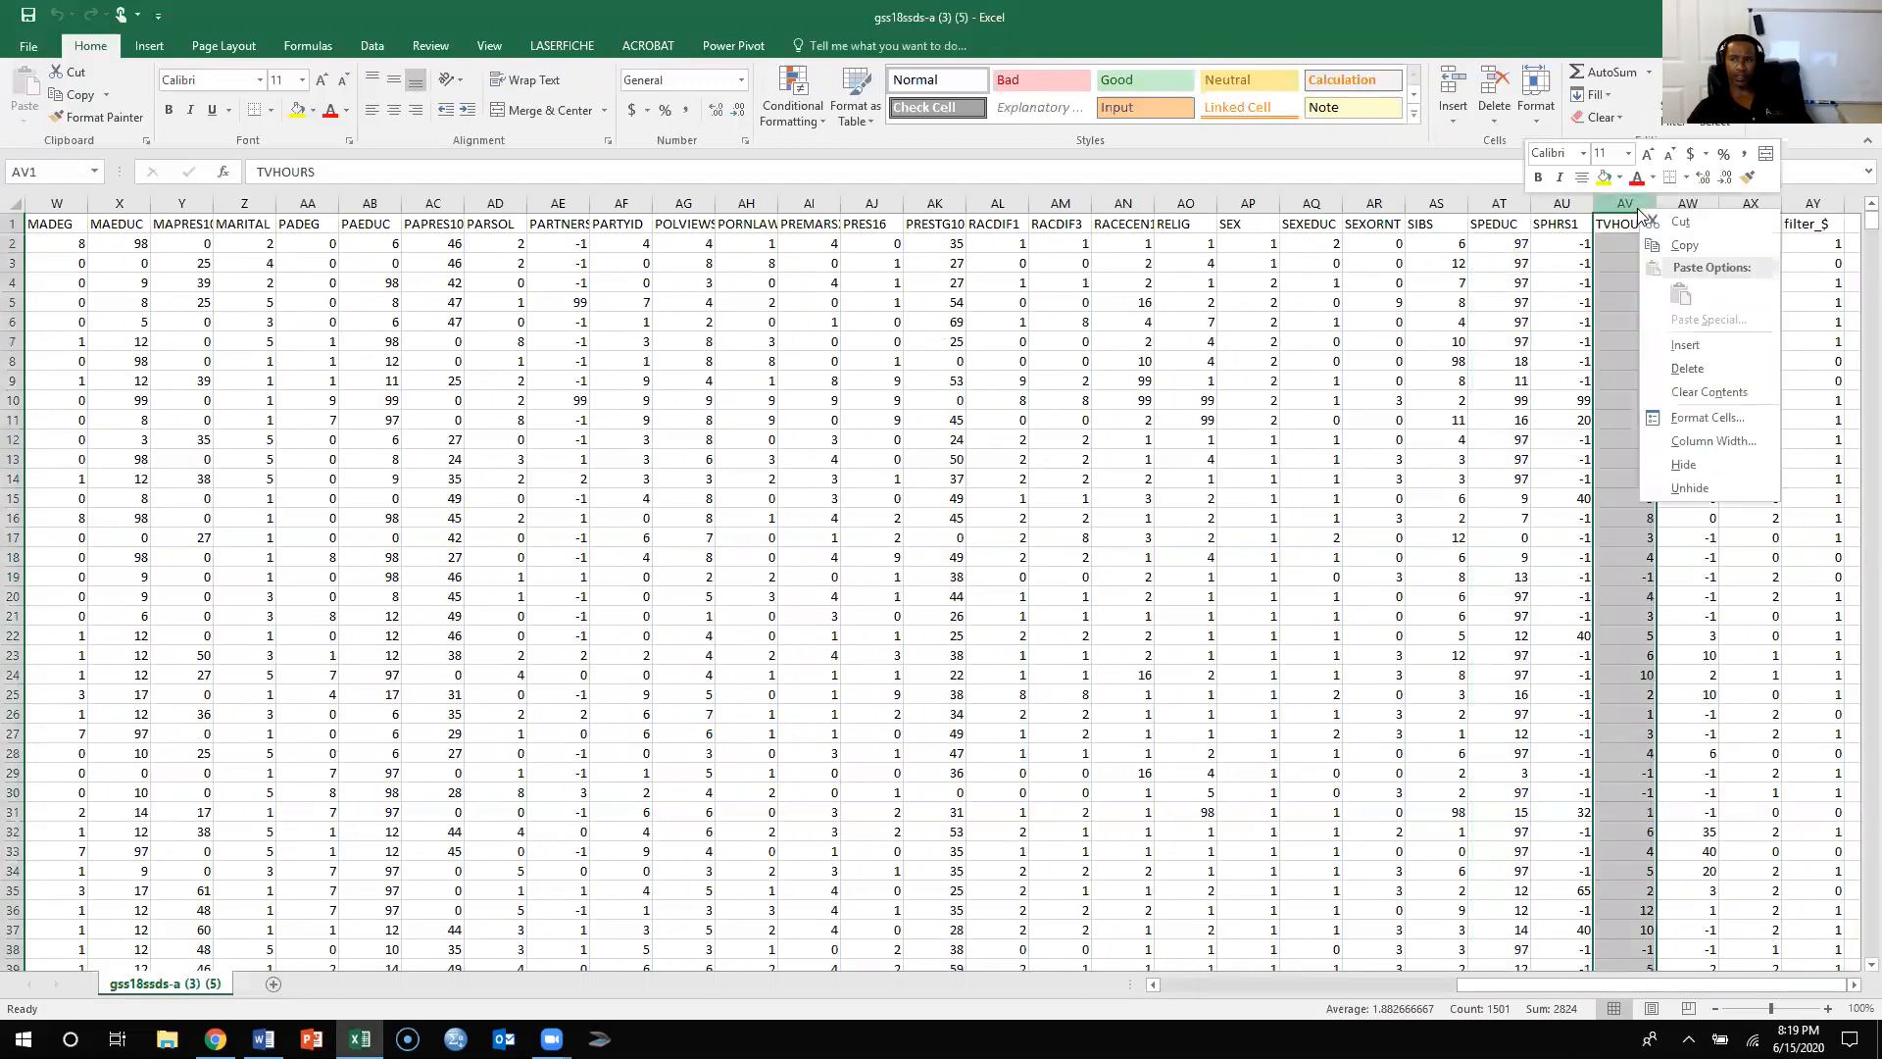
{"action": "left_click", "coordinate": [1678, 249]}
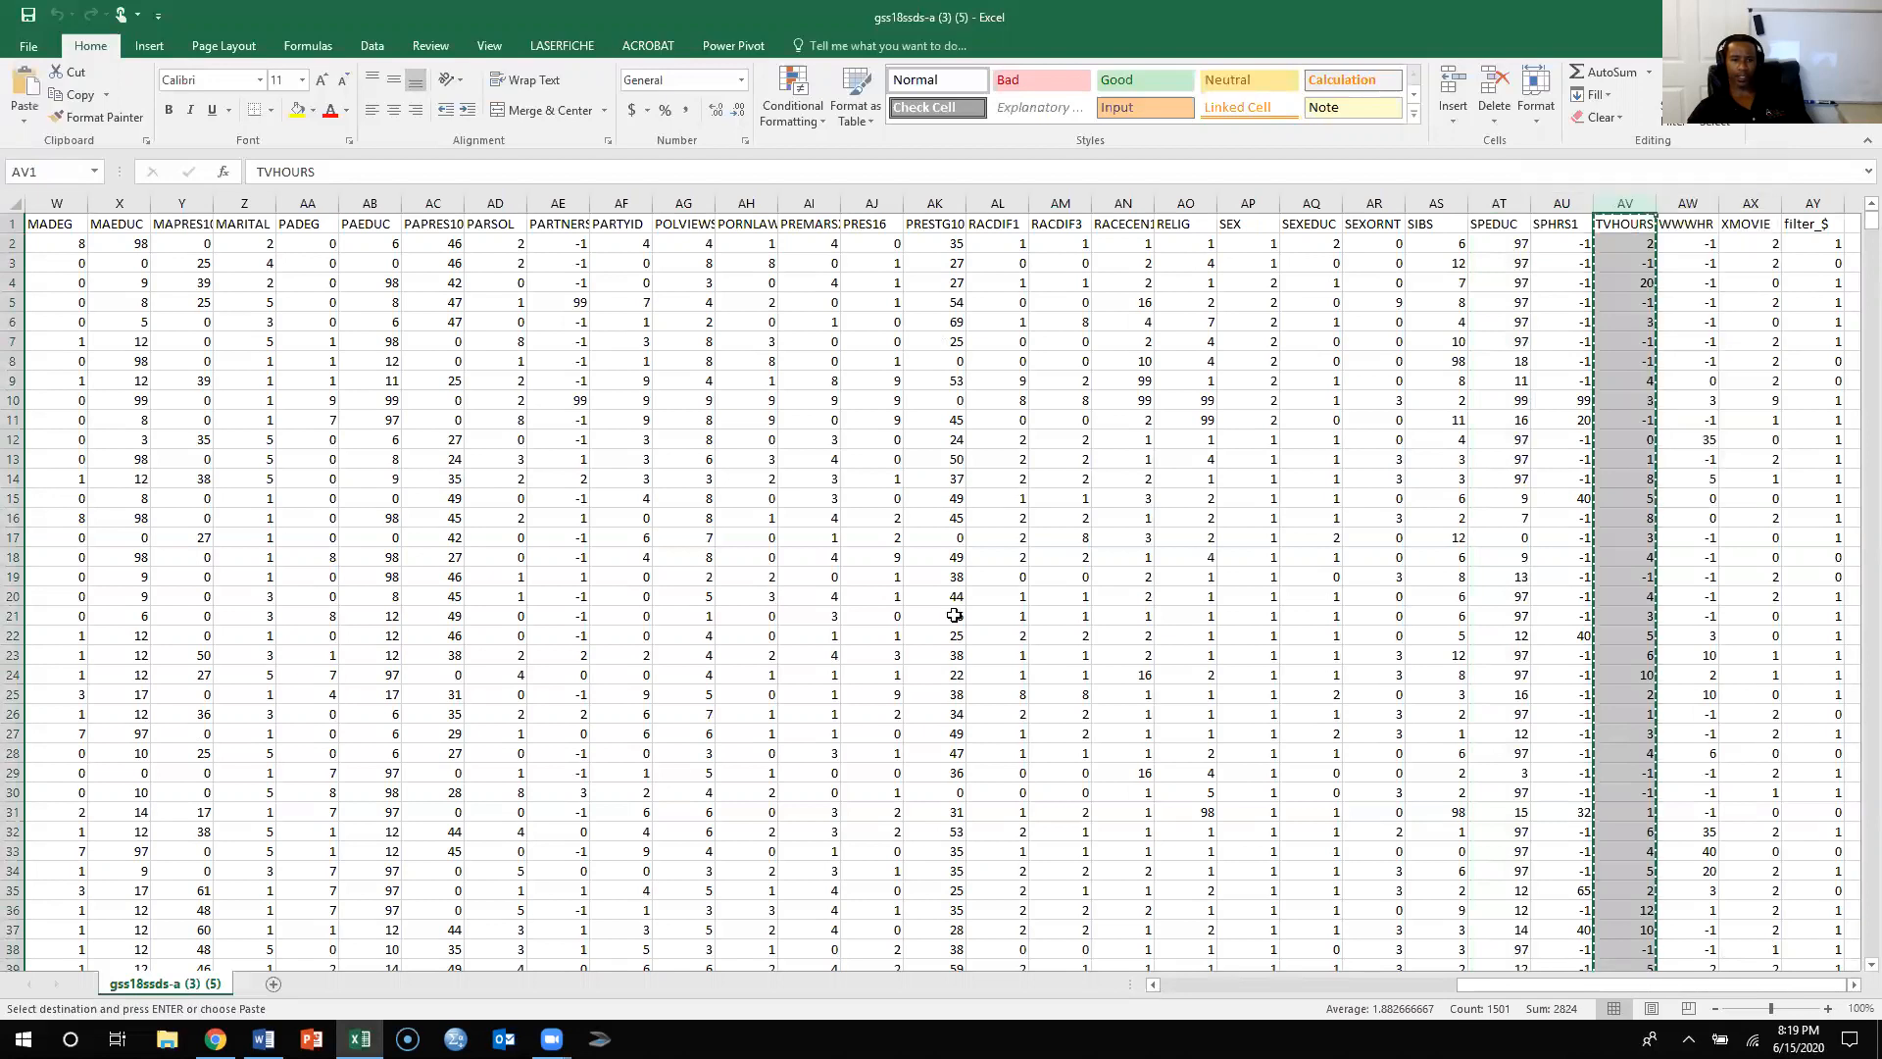
{"action": "left_click", "coordinate": [274, 983]}
{"action": "left_click", "coordinate": [132, 203]}
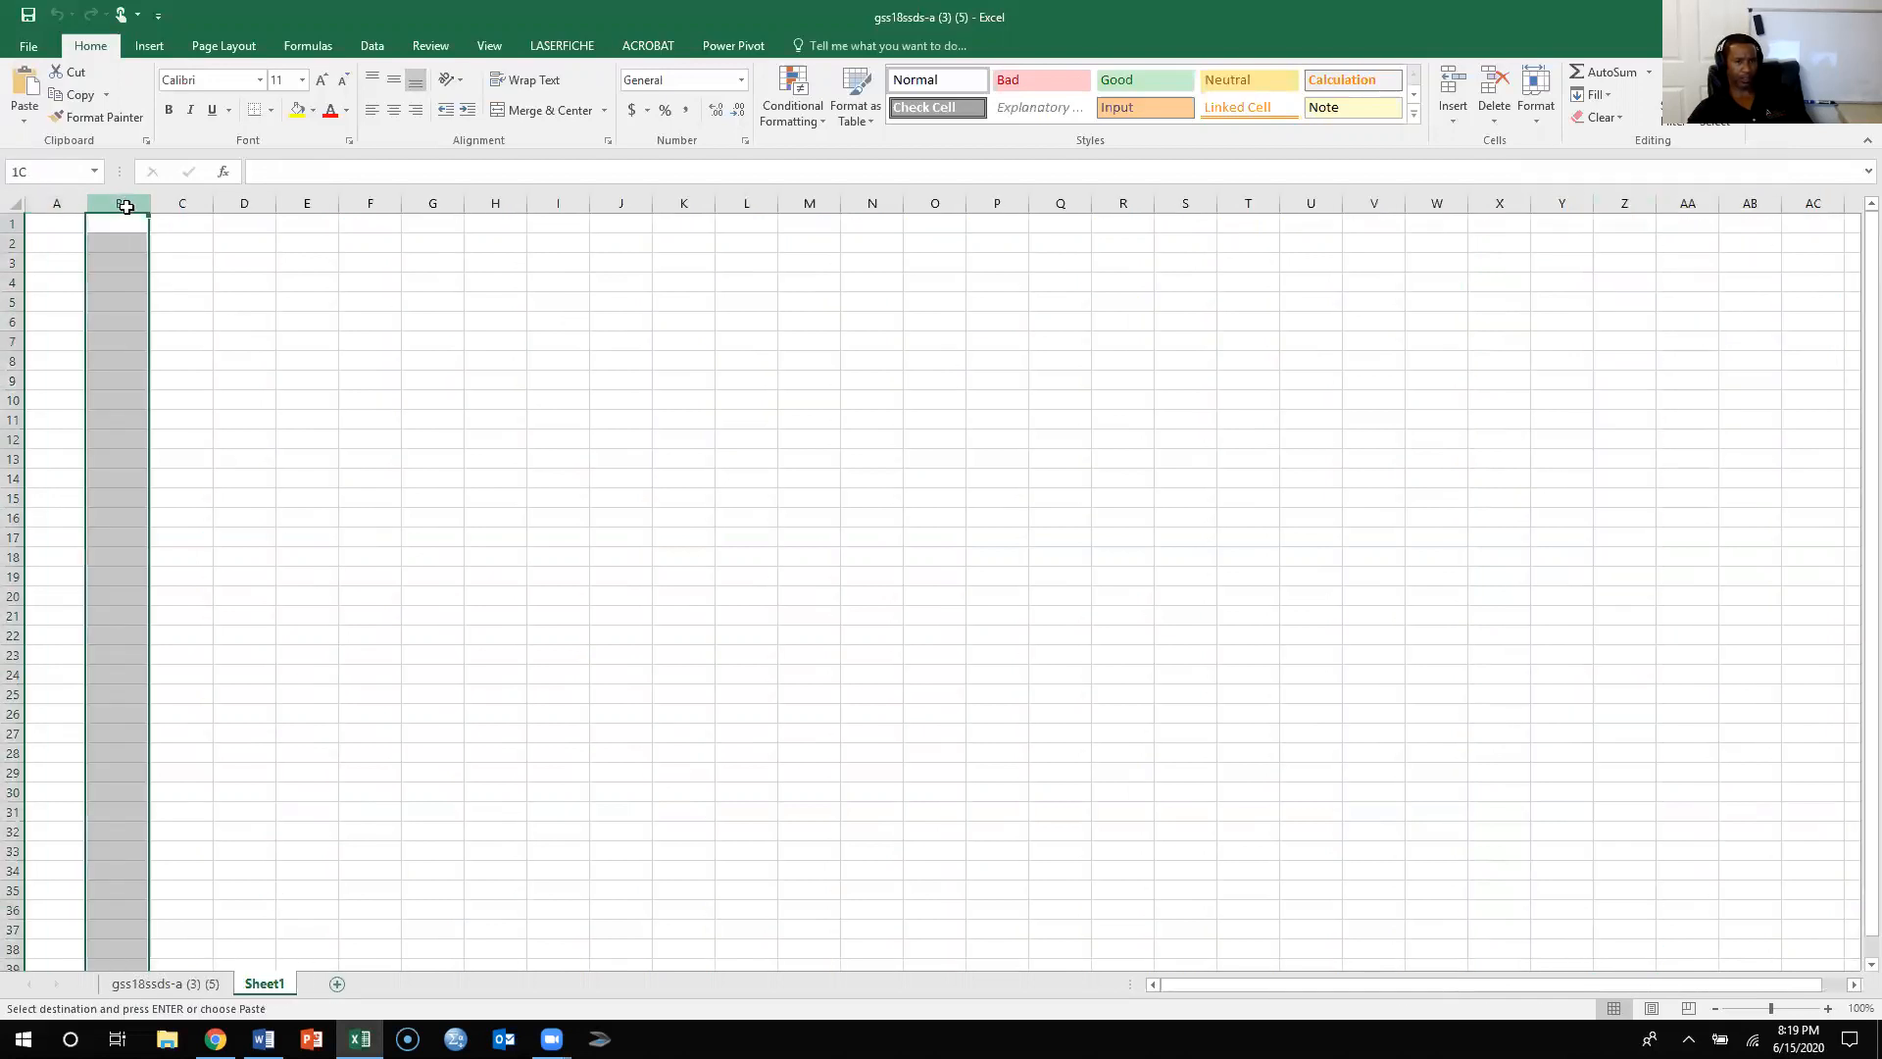
{"action": "right_click", "coordinate": [124, 208]}
{"action": "left_click", "coordinate": [167, 289]}
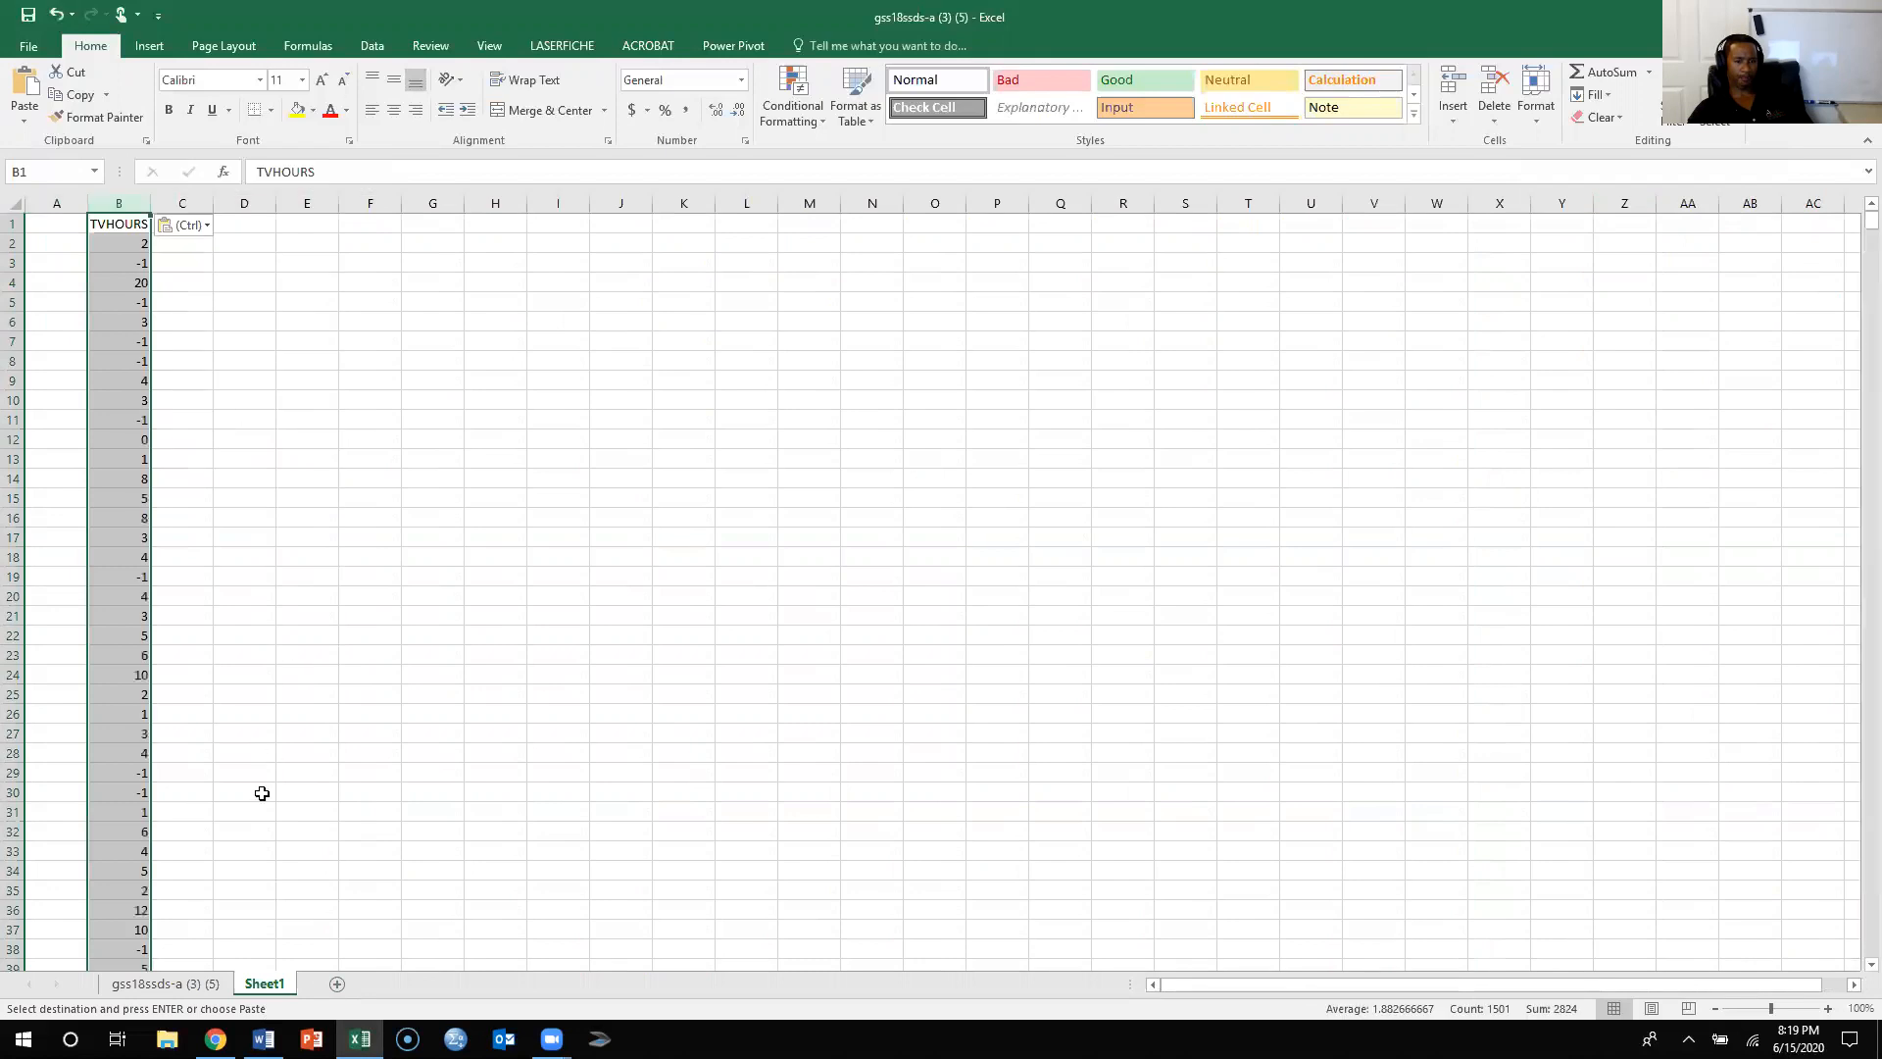
- Copy the POLVIEWS column from the survey data sheet into column C of Sheet1
{"action": "left_click", "coordinate": [174, 988]}
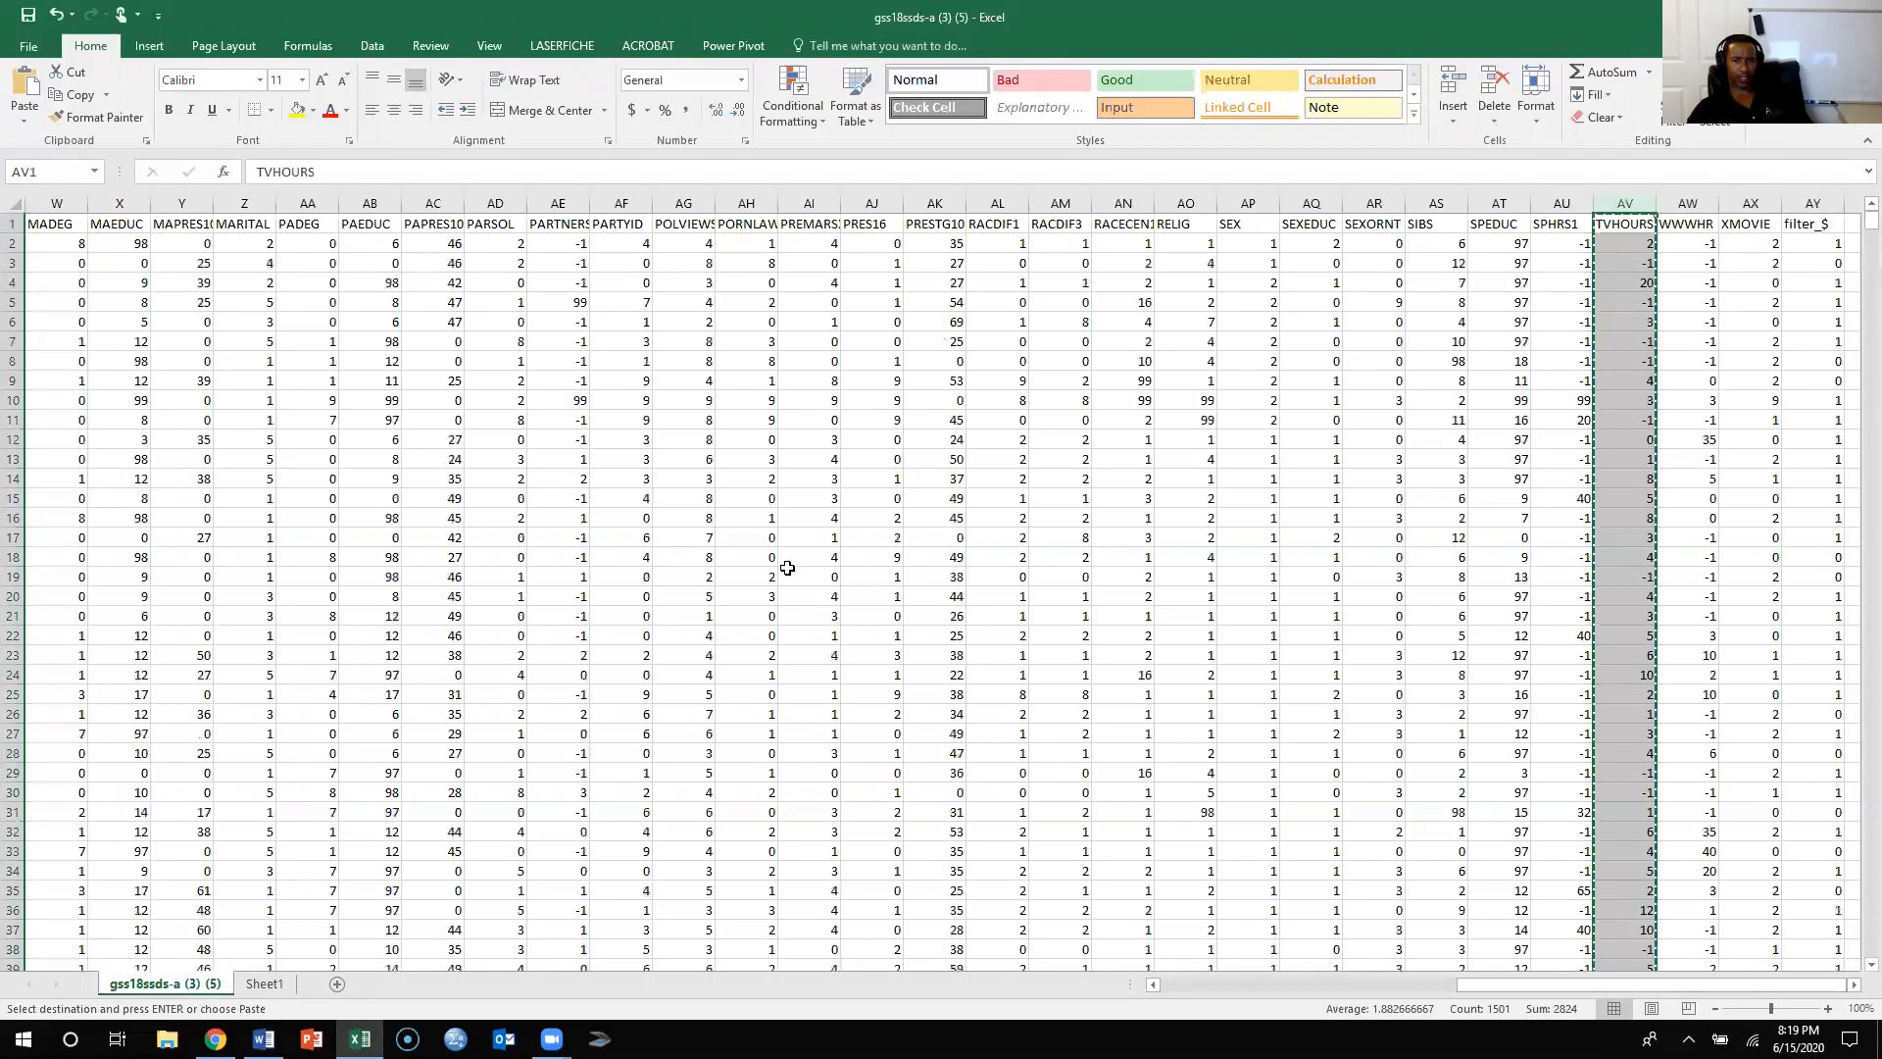
{"action": "left_click", "coordinate": [695, 203]}
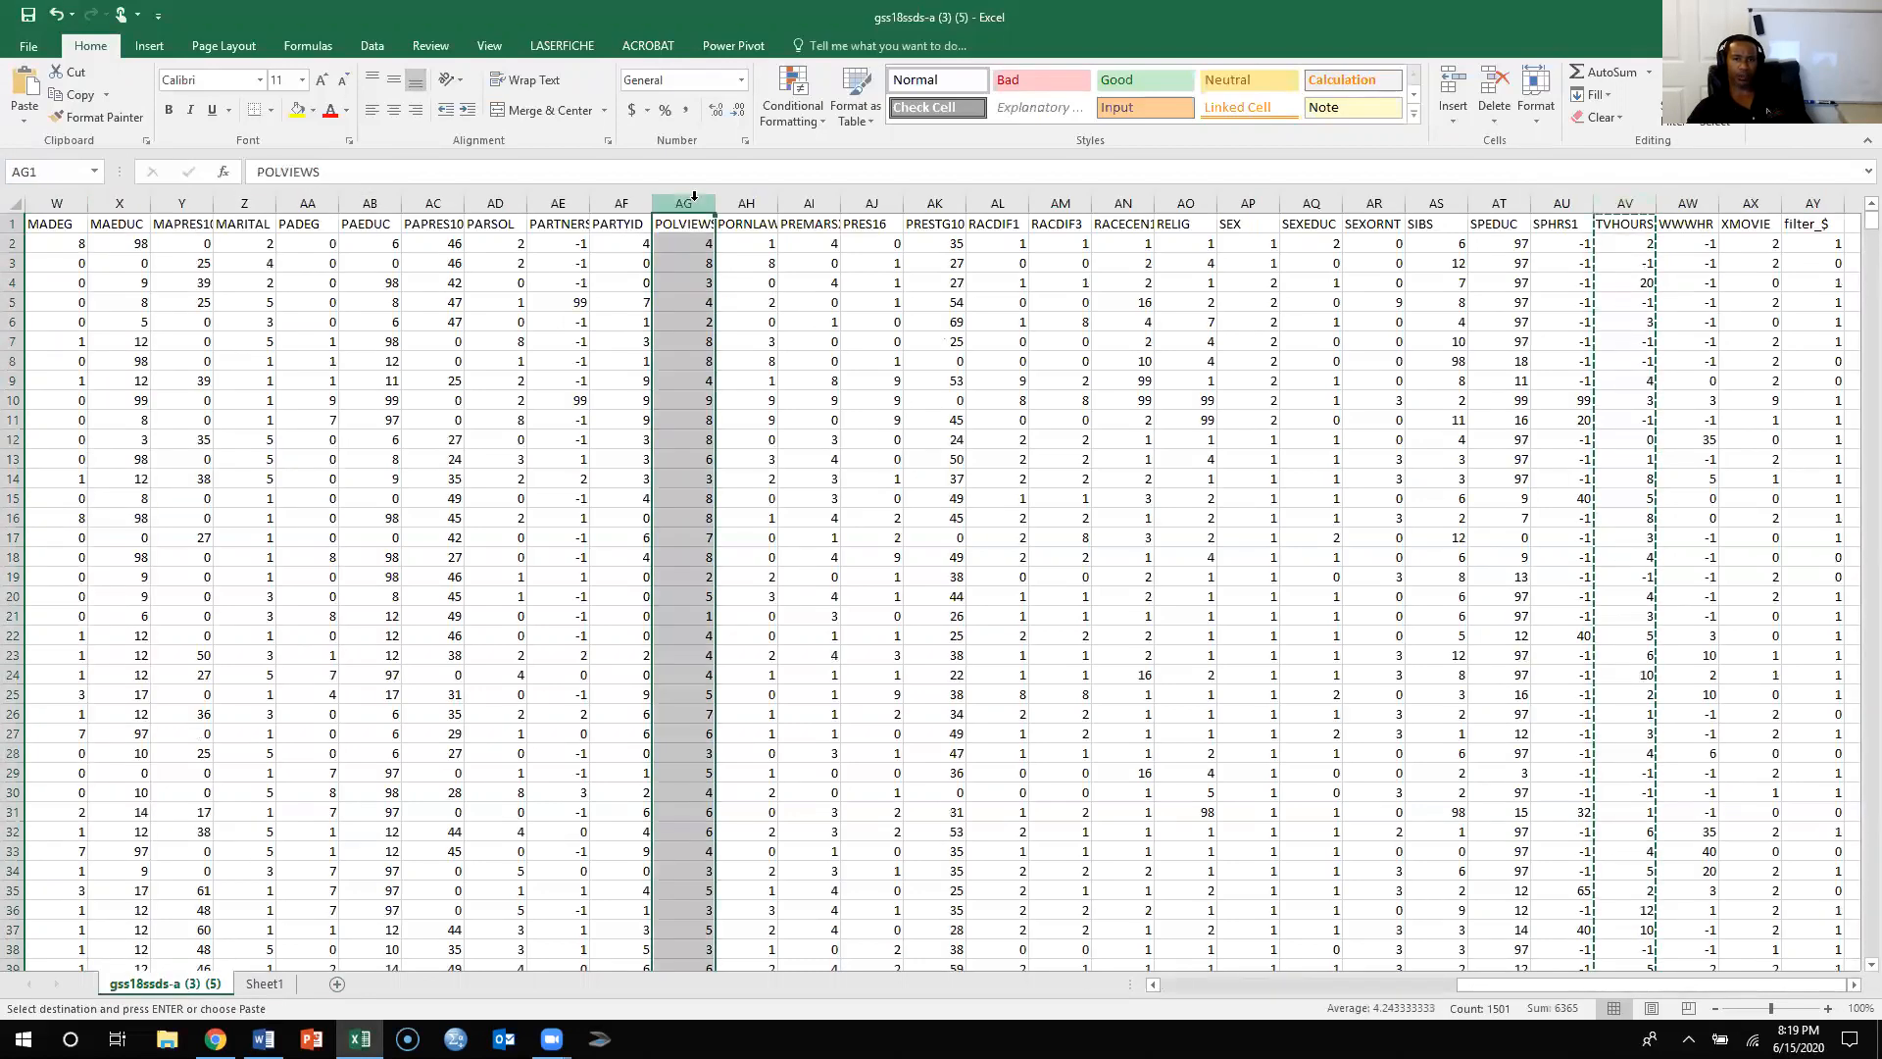
{"action": "right_click", "coordinate": [694, 203]}
{"action": "left_click", "coordinate": [730, 233]}
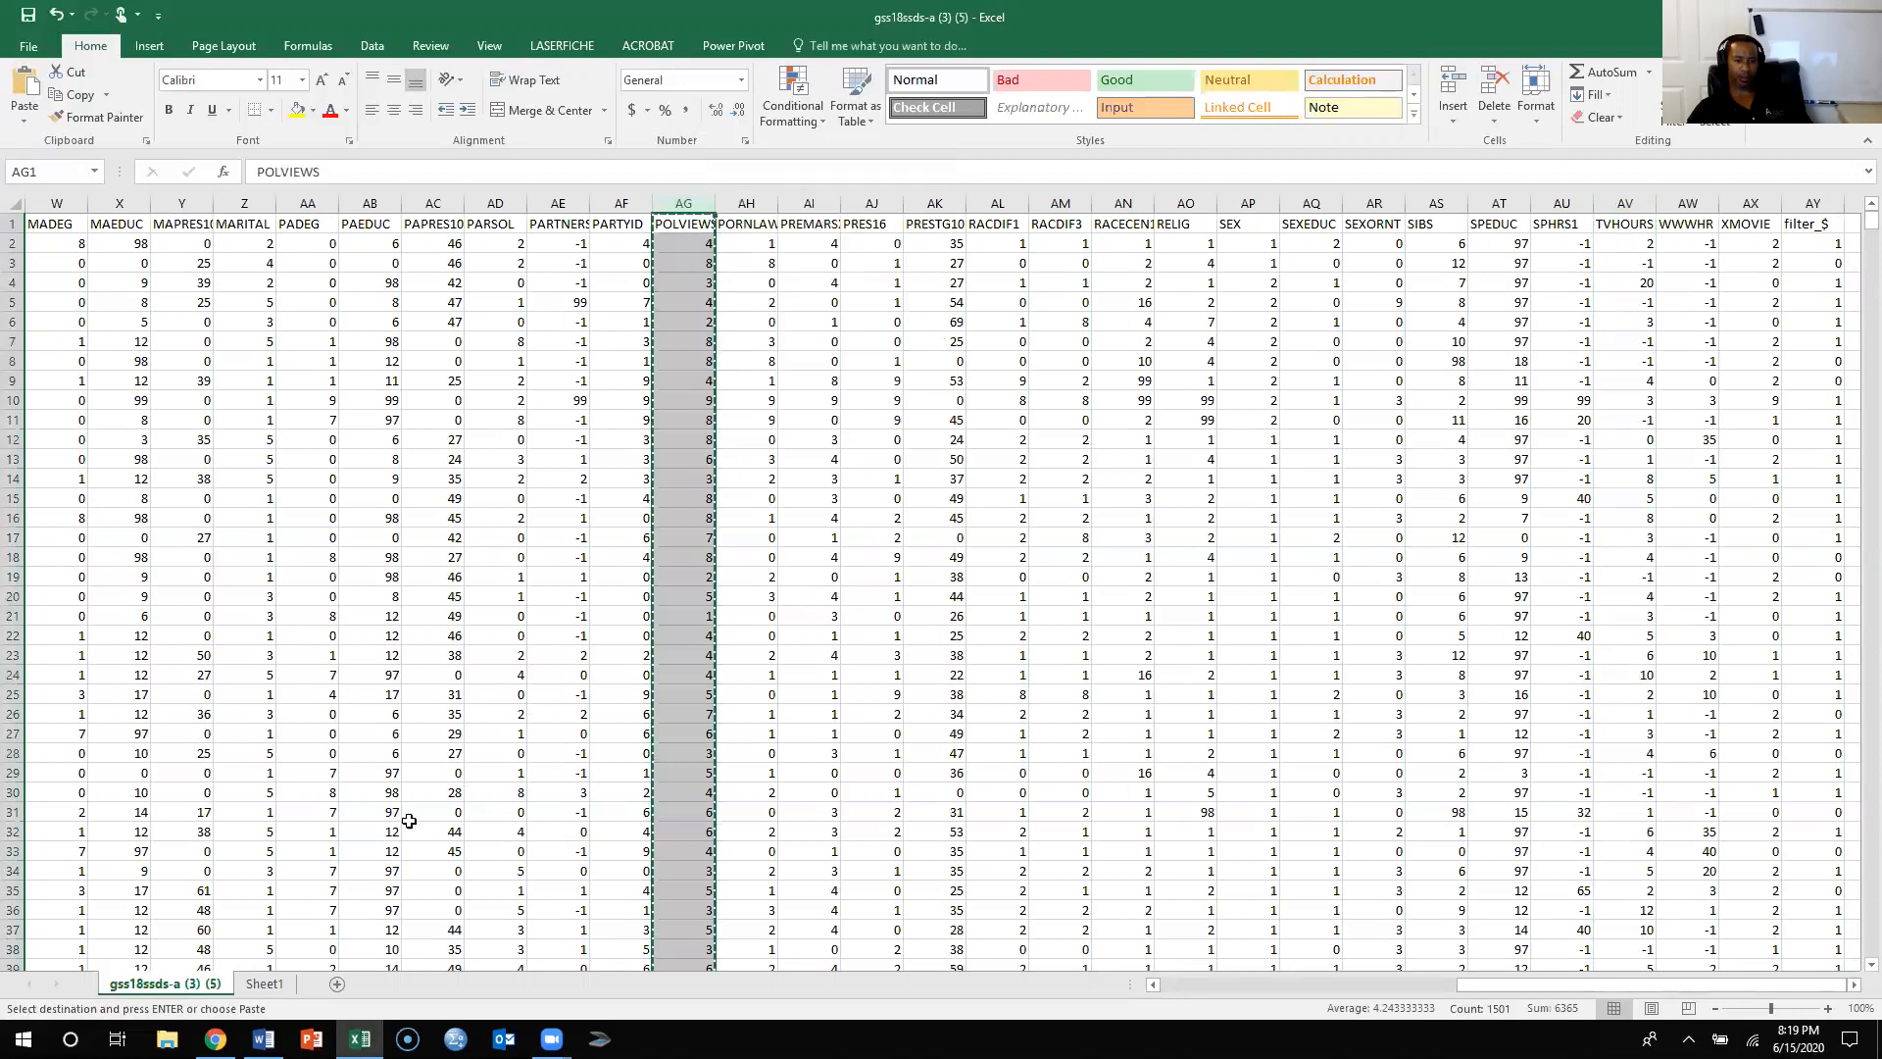
{"action": "left_click", "coordinate": [265, 983]}
{"action": "left_click", "coordinate": [181, 203]}
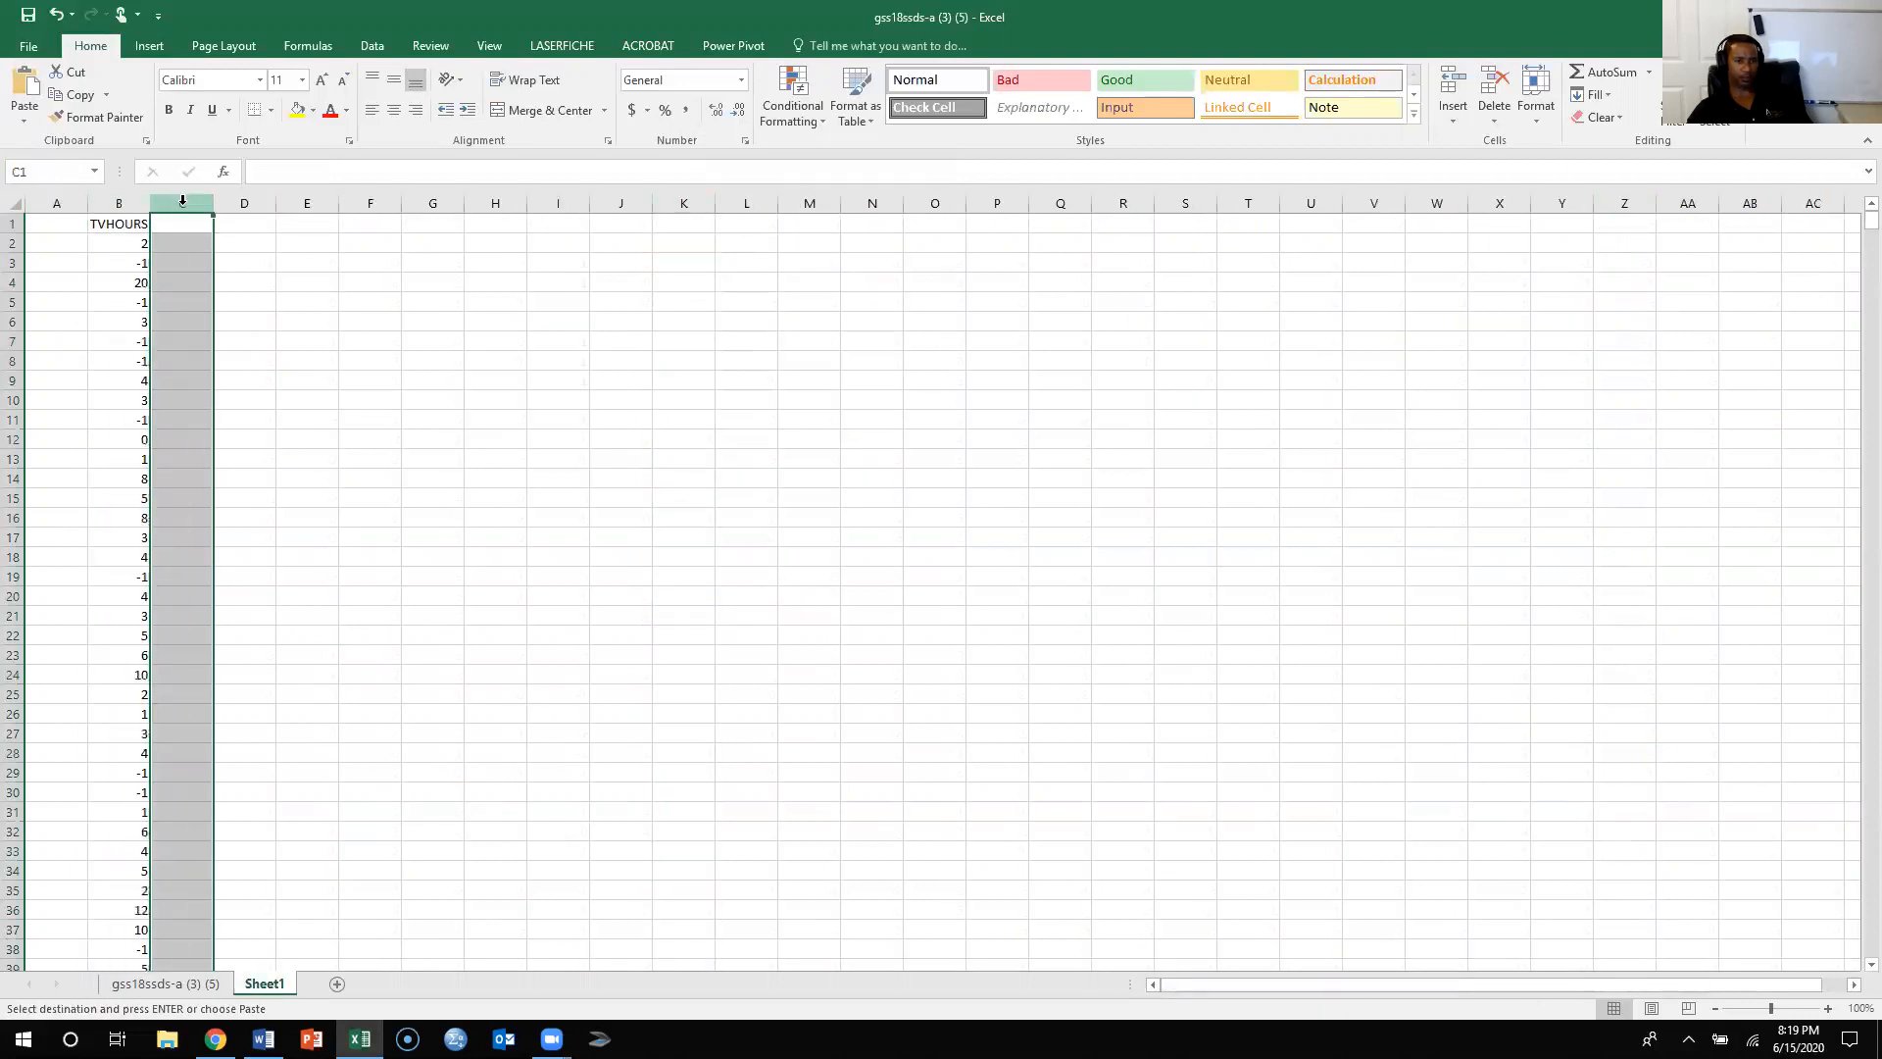
{"action": "right_click", "coordinate": [181, 204]}
{"action": "left_click", "coordinate": [224, 275]}
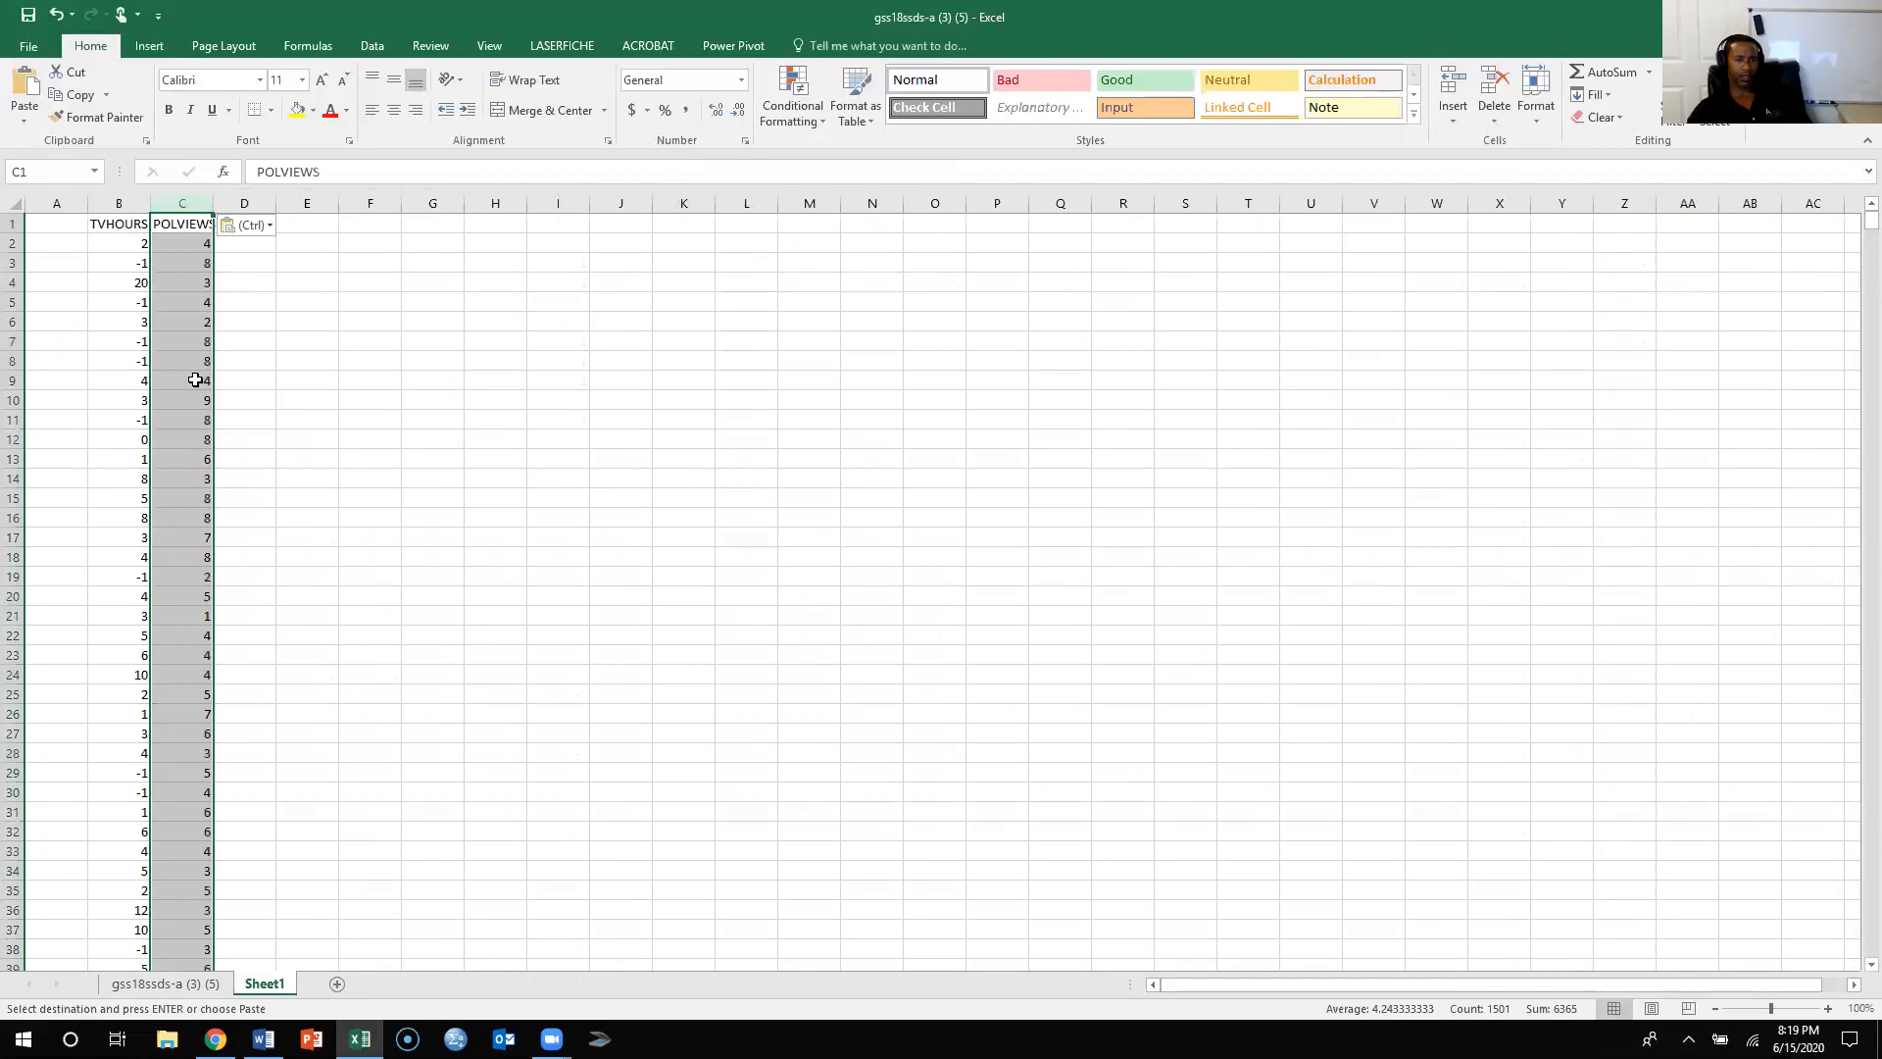
- Check the TVHOURS missing-value codes in the Word codebook and replace every -1 in Sheet1's TVHOURS column with a blank
{"action": "scroll", "coordinate": [256, 495], "scroll_direction": "down", "scroll_amount": 6}
{"action": "scroll", "coordinate": [256, 507], "scroll_direction": "down", "scroll_amount": 20}
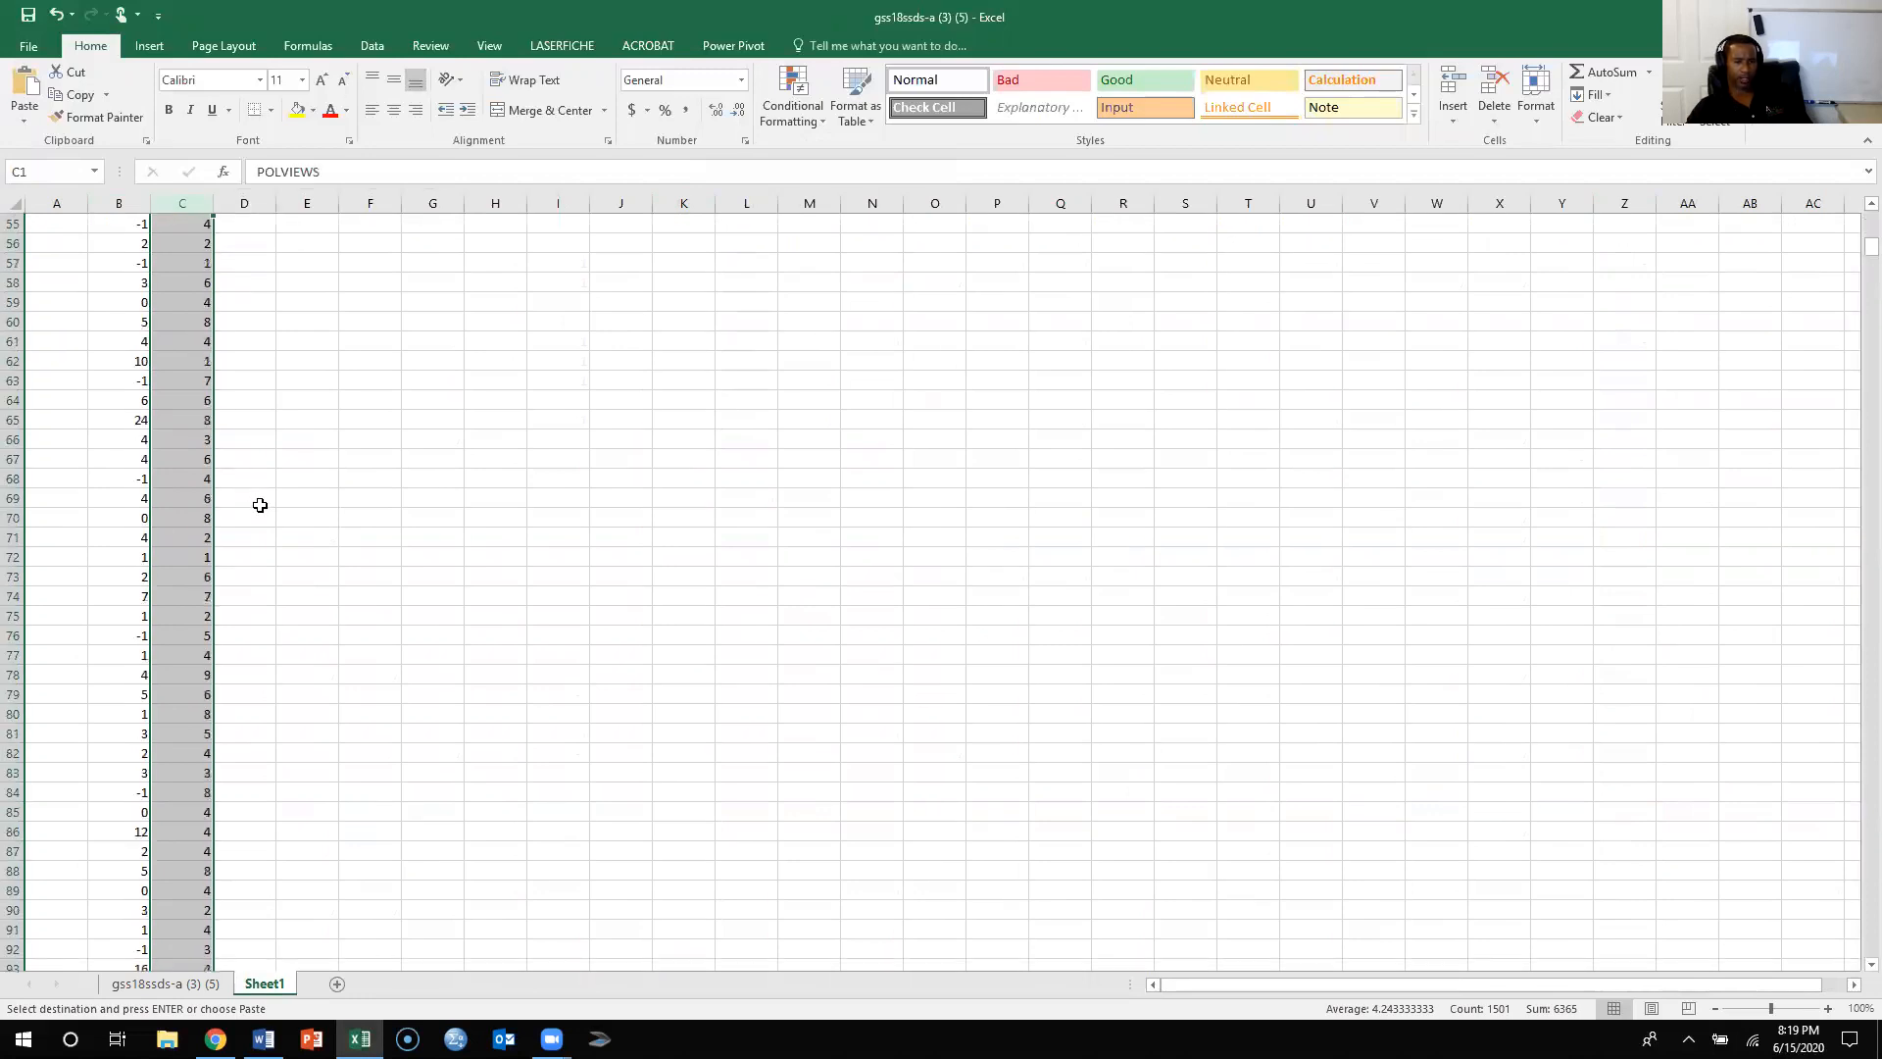
{"action": "scroll", "coordinate": [259, 502], "scroll_direction": "up", "scroll_amount": 20}
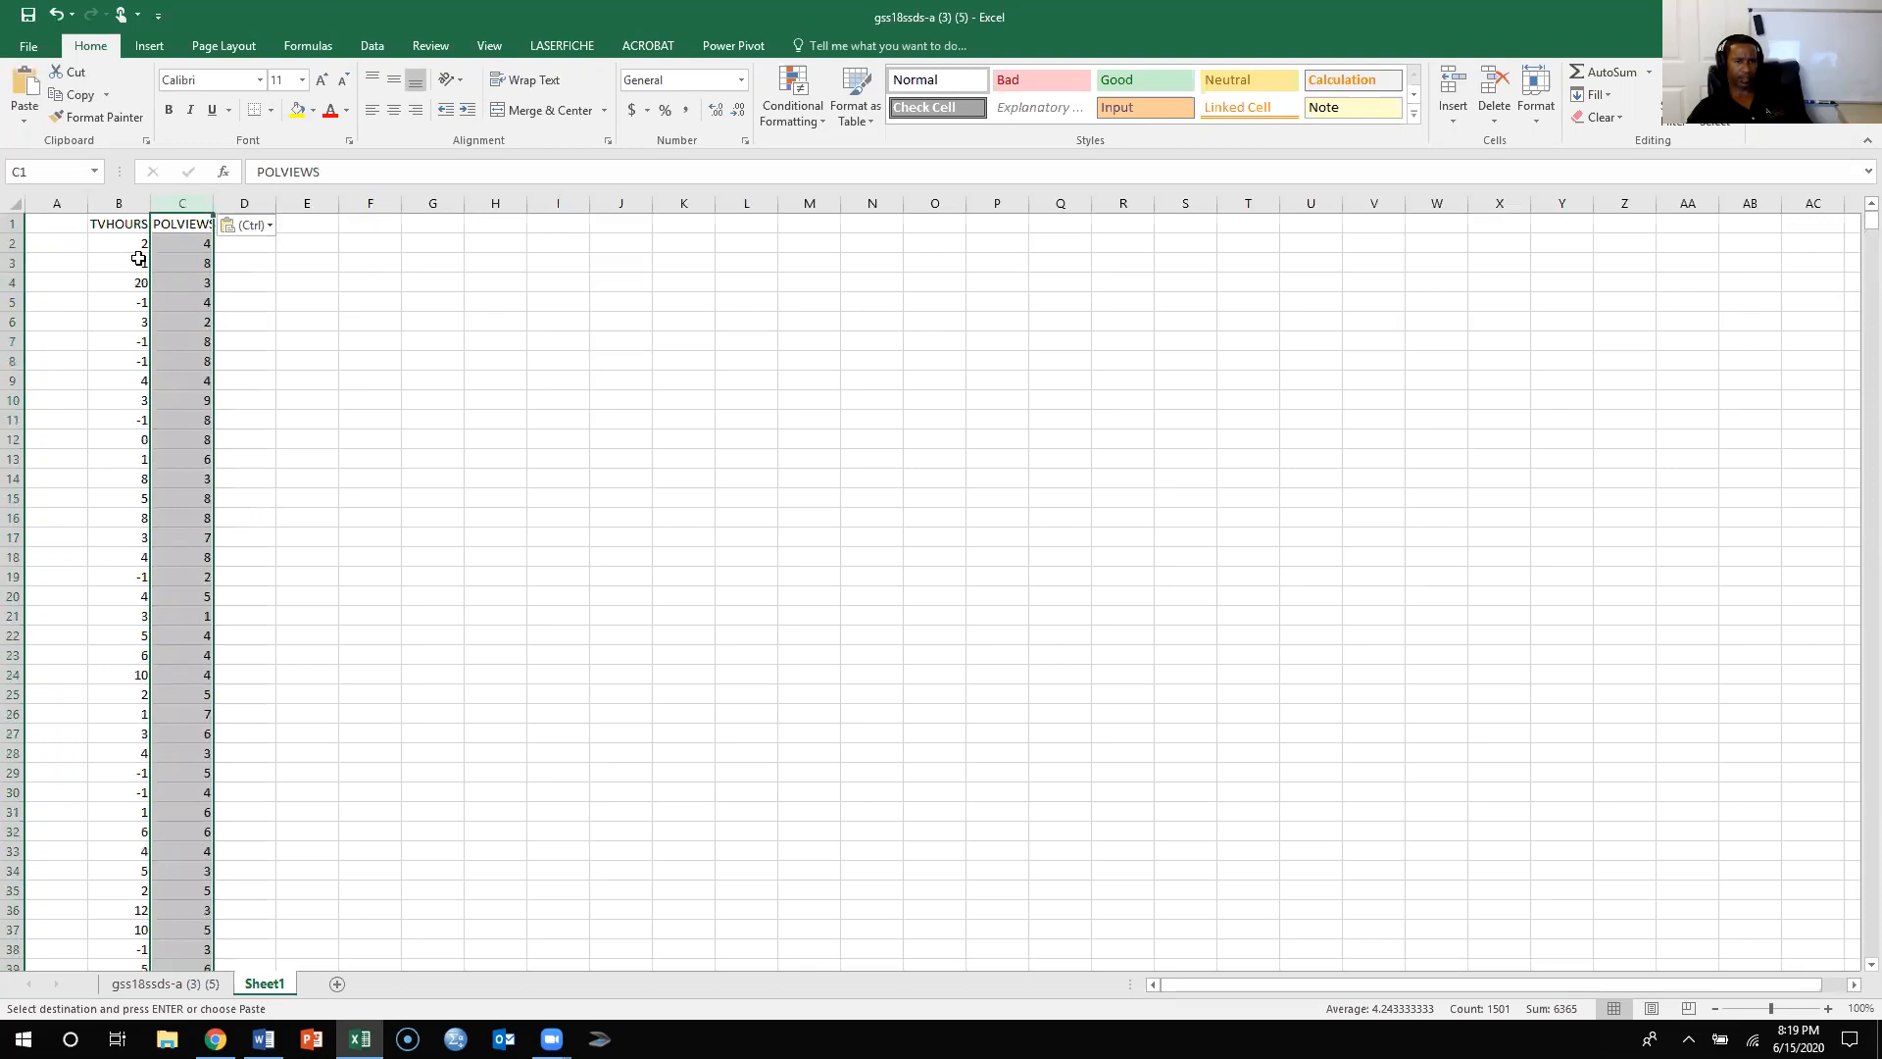
{"action": "left_click", "coordinate": [118, 201]}
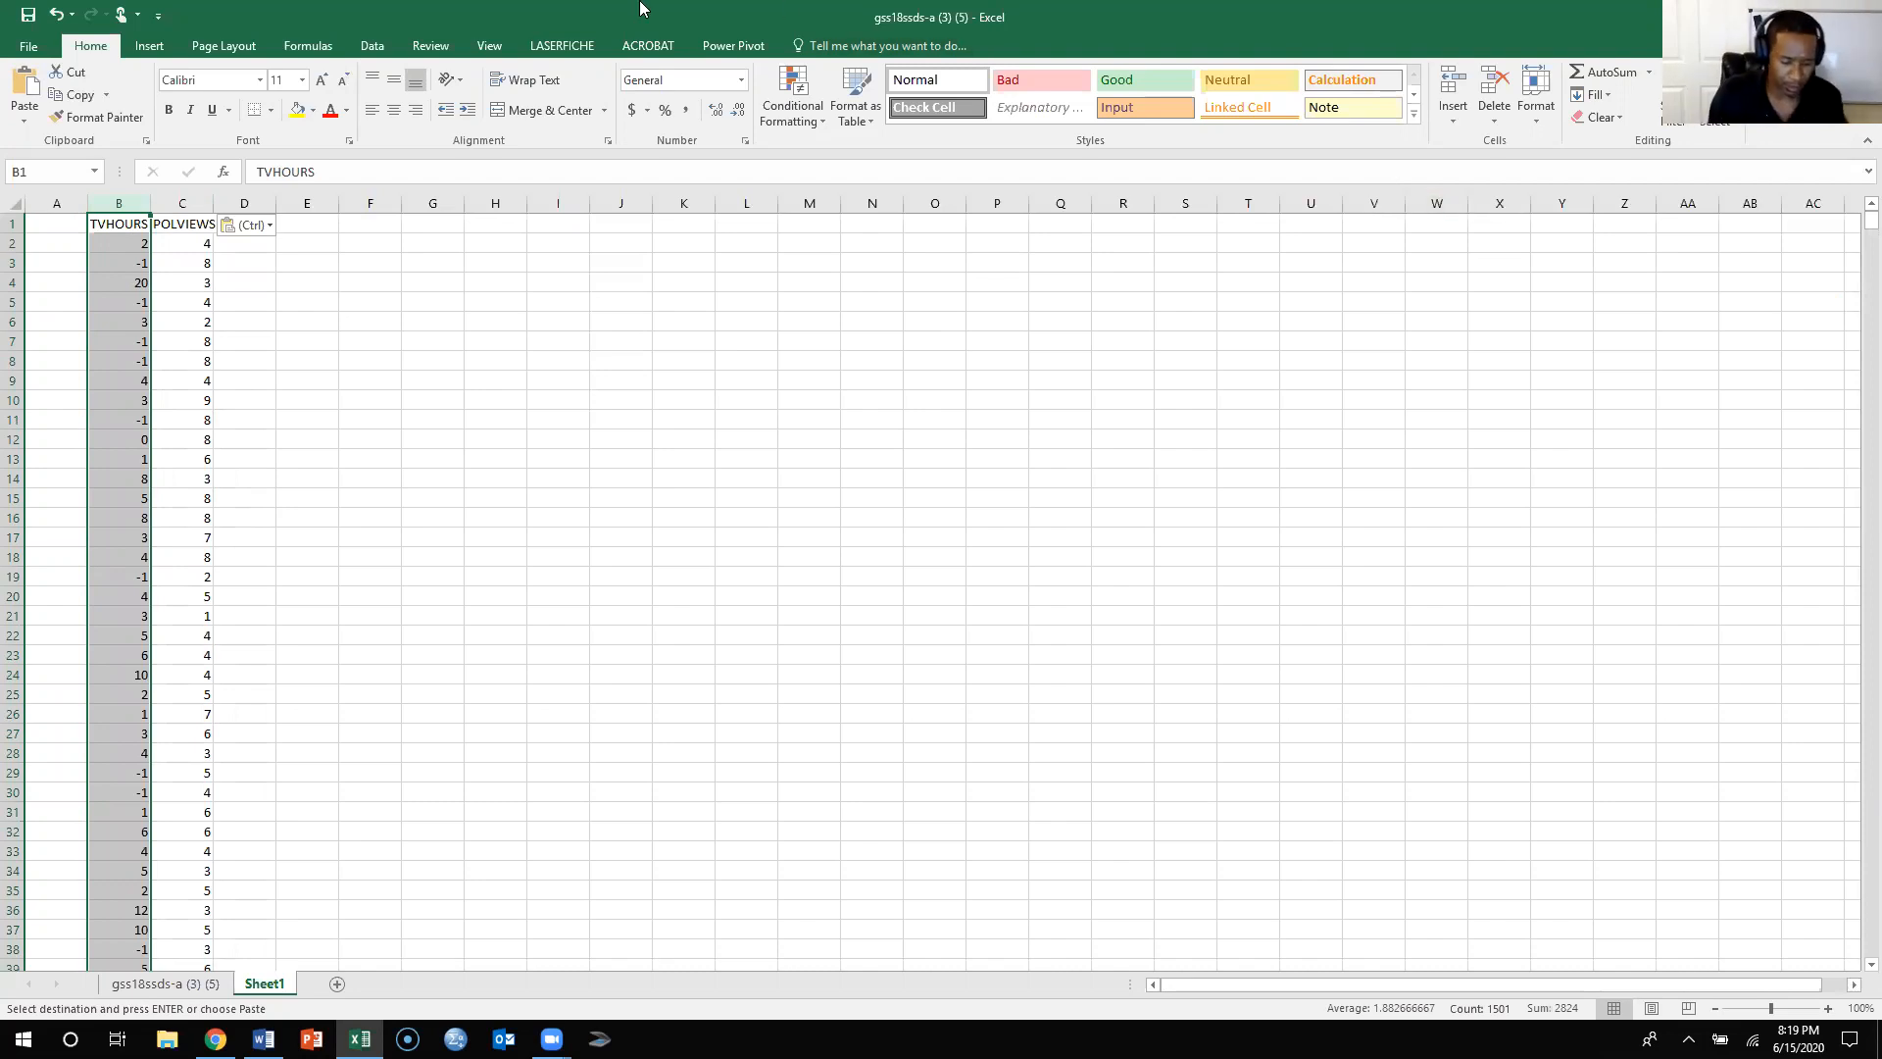
{"action": "key", "text": "ctrl+f"}
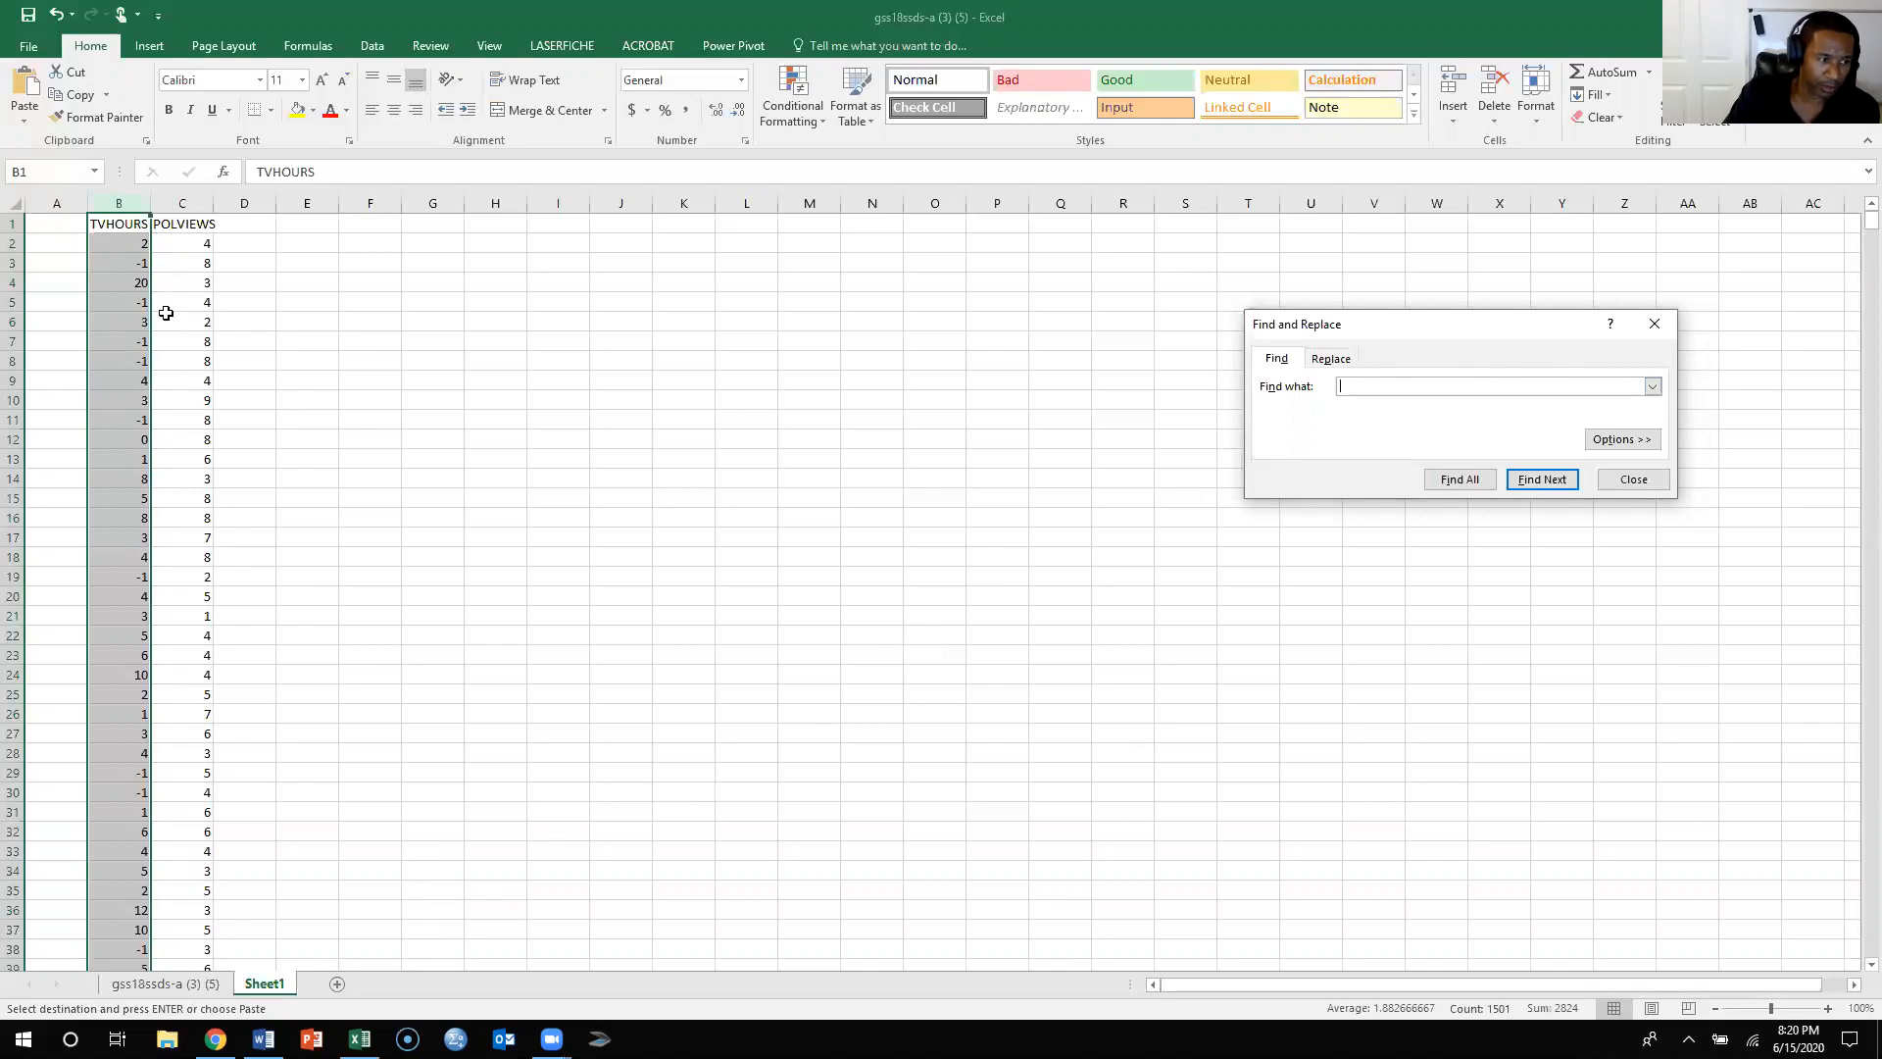
{"action": "left_click", "coordinate": [262, 1040]}
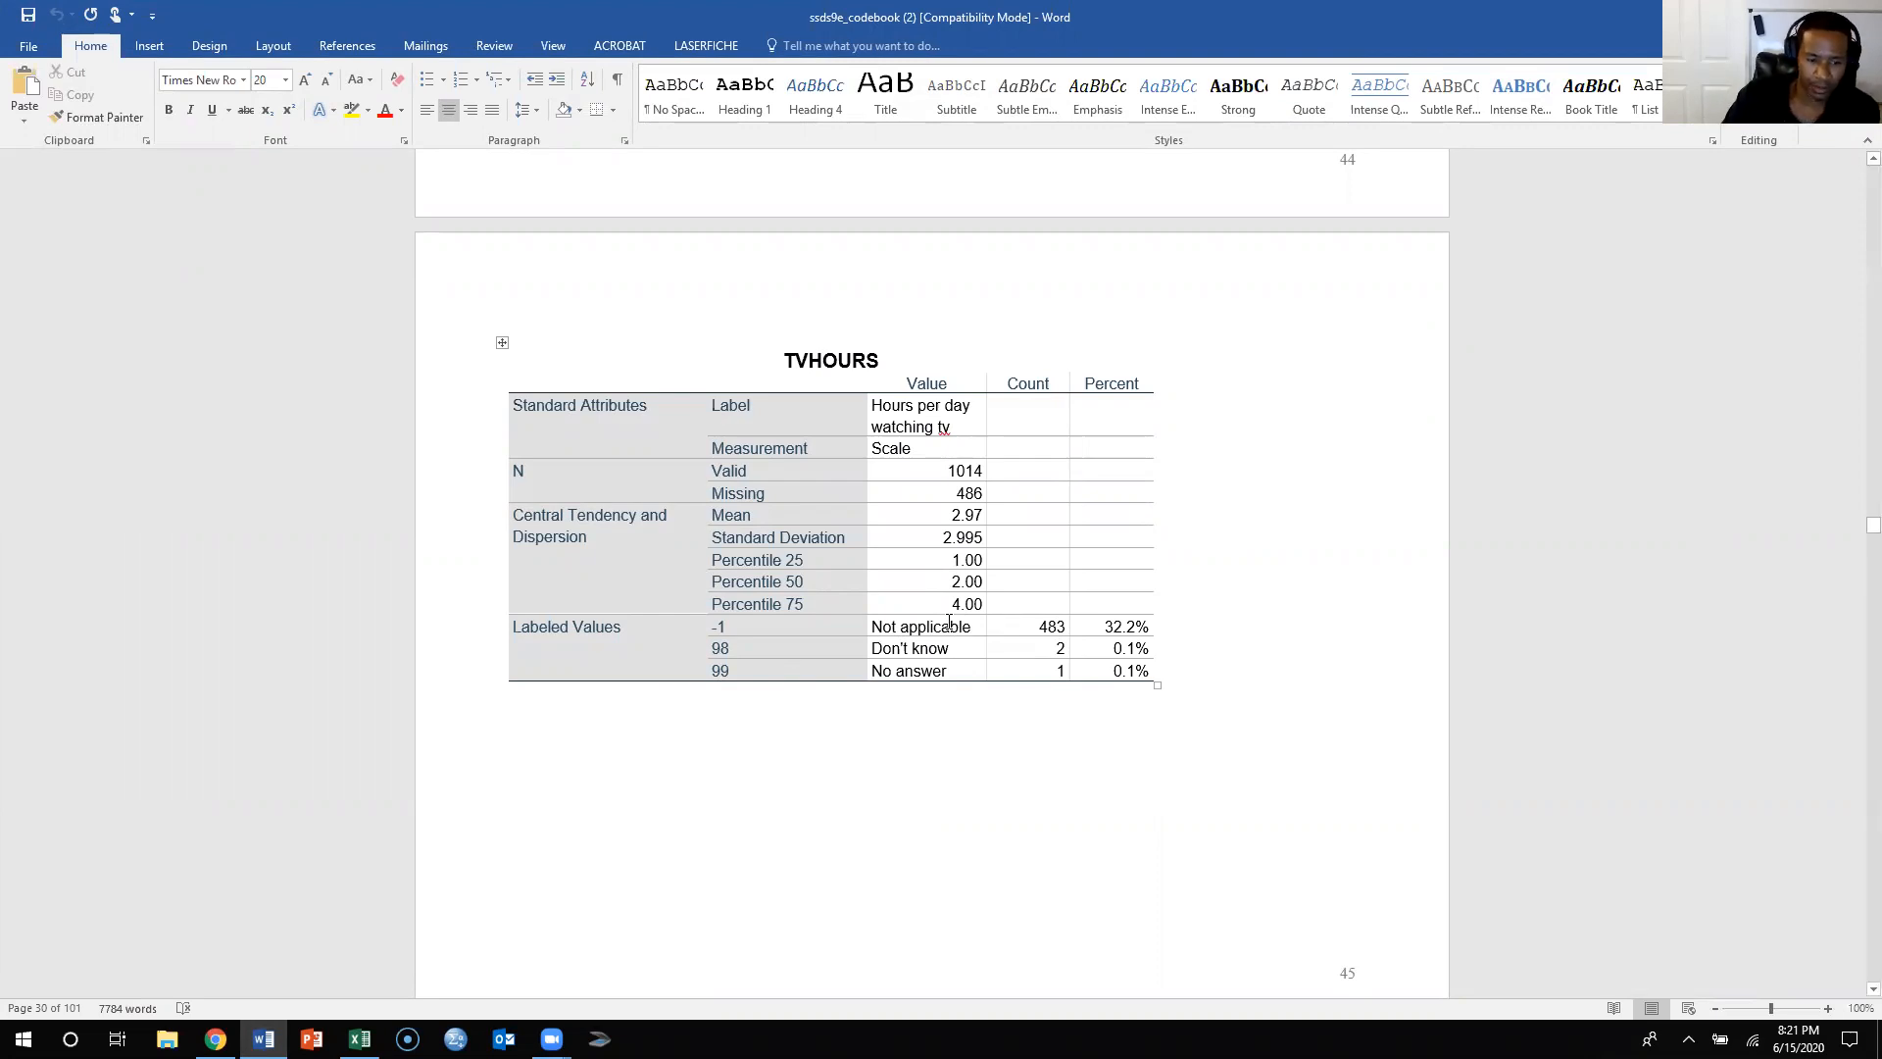
{"action": "left_click", "coordinate": [359, 1039]}
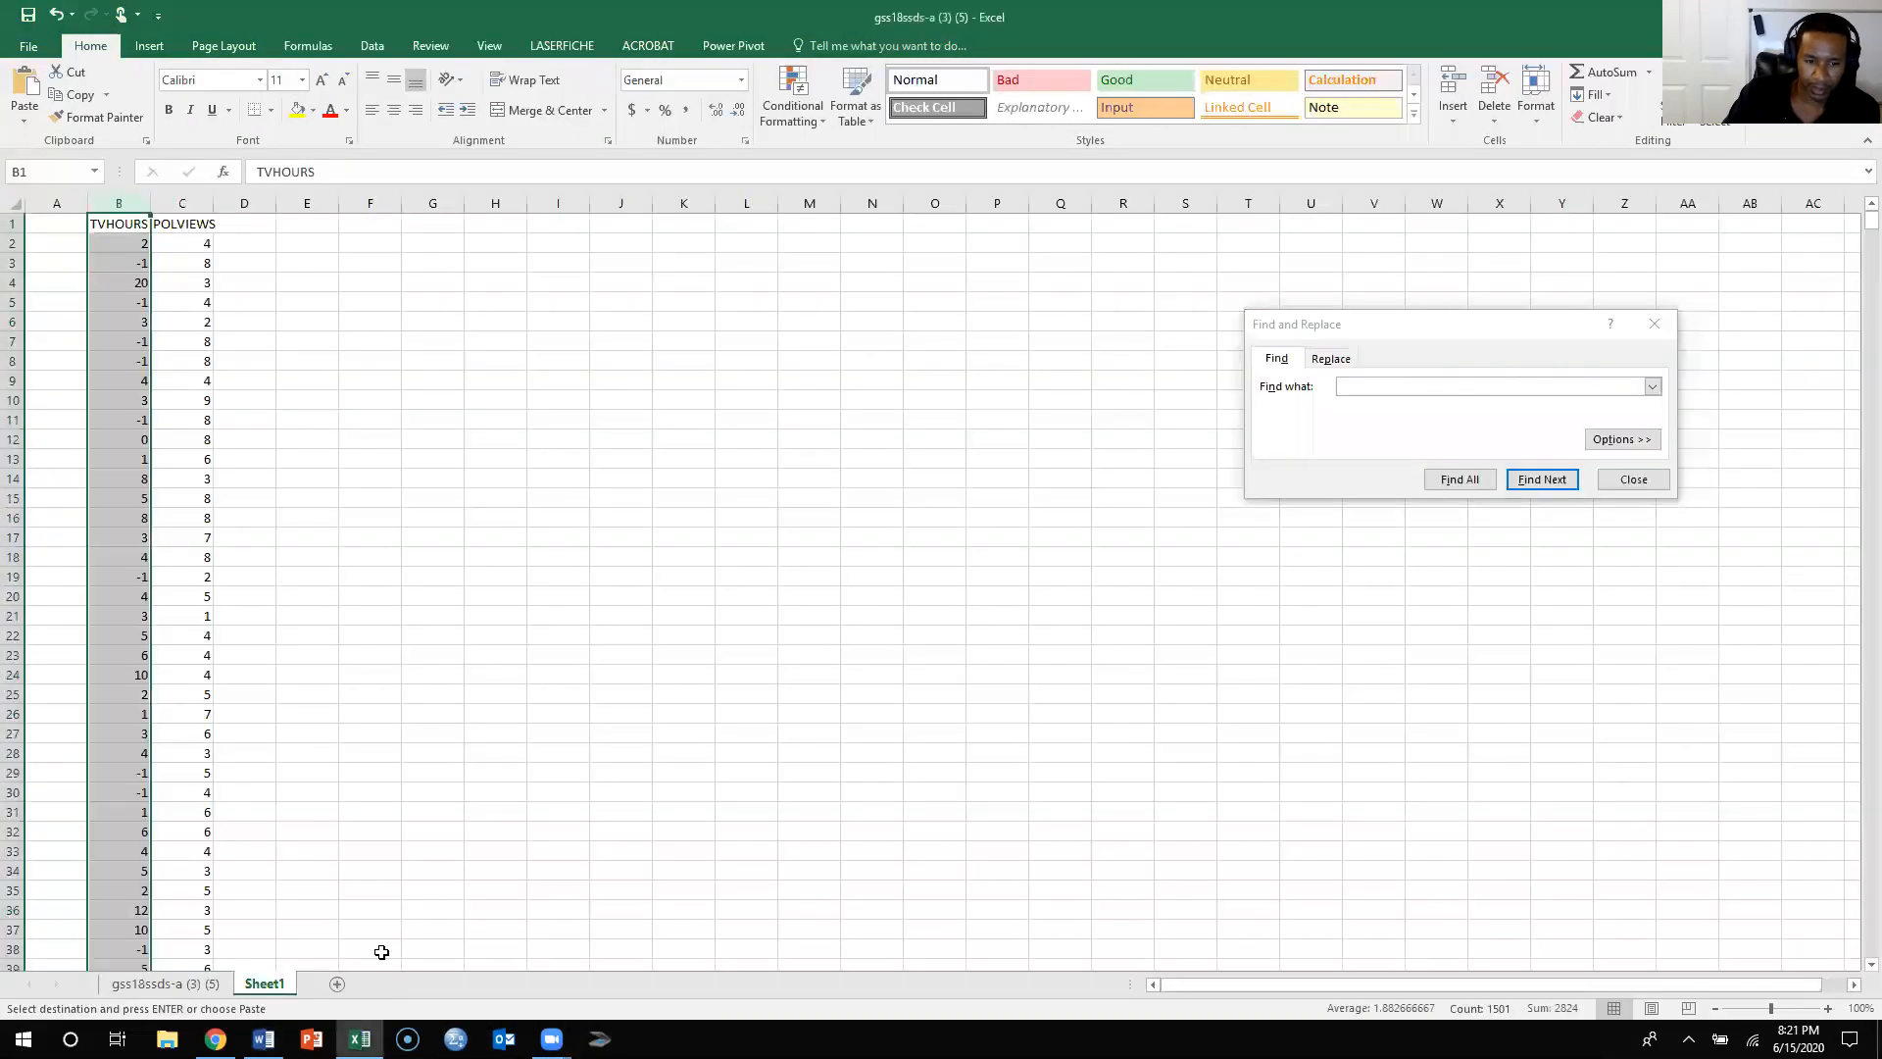
{"action": "left_click", "coordinate": [1343, 359]}
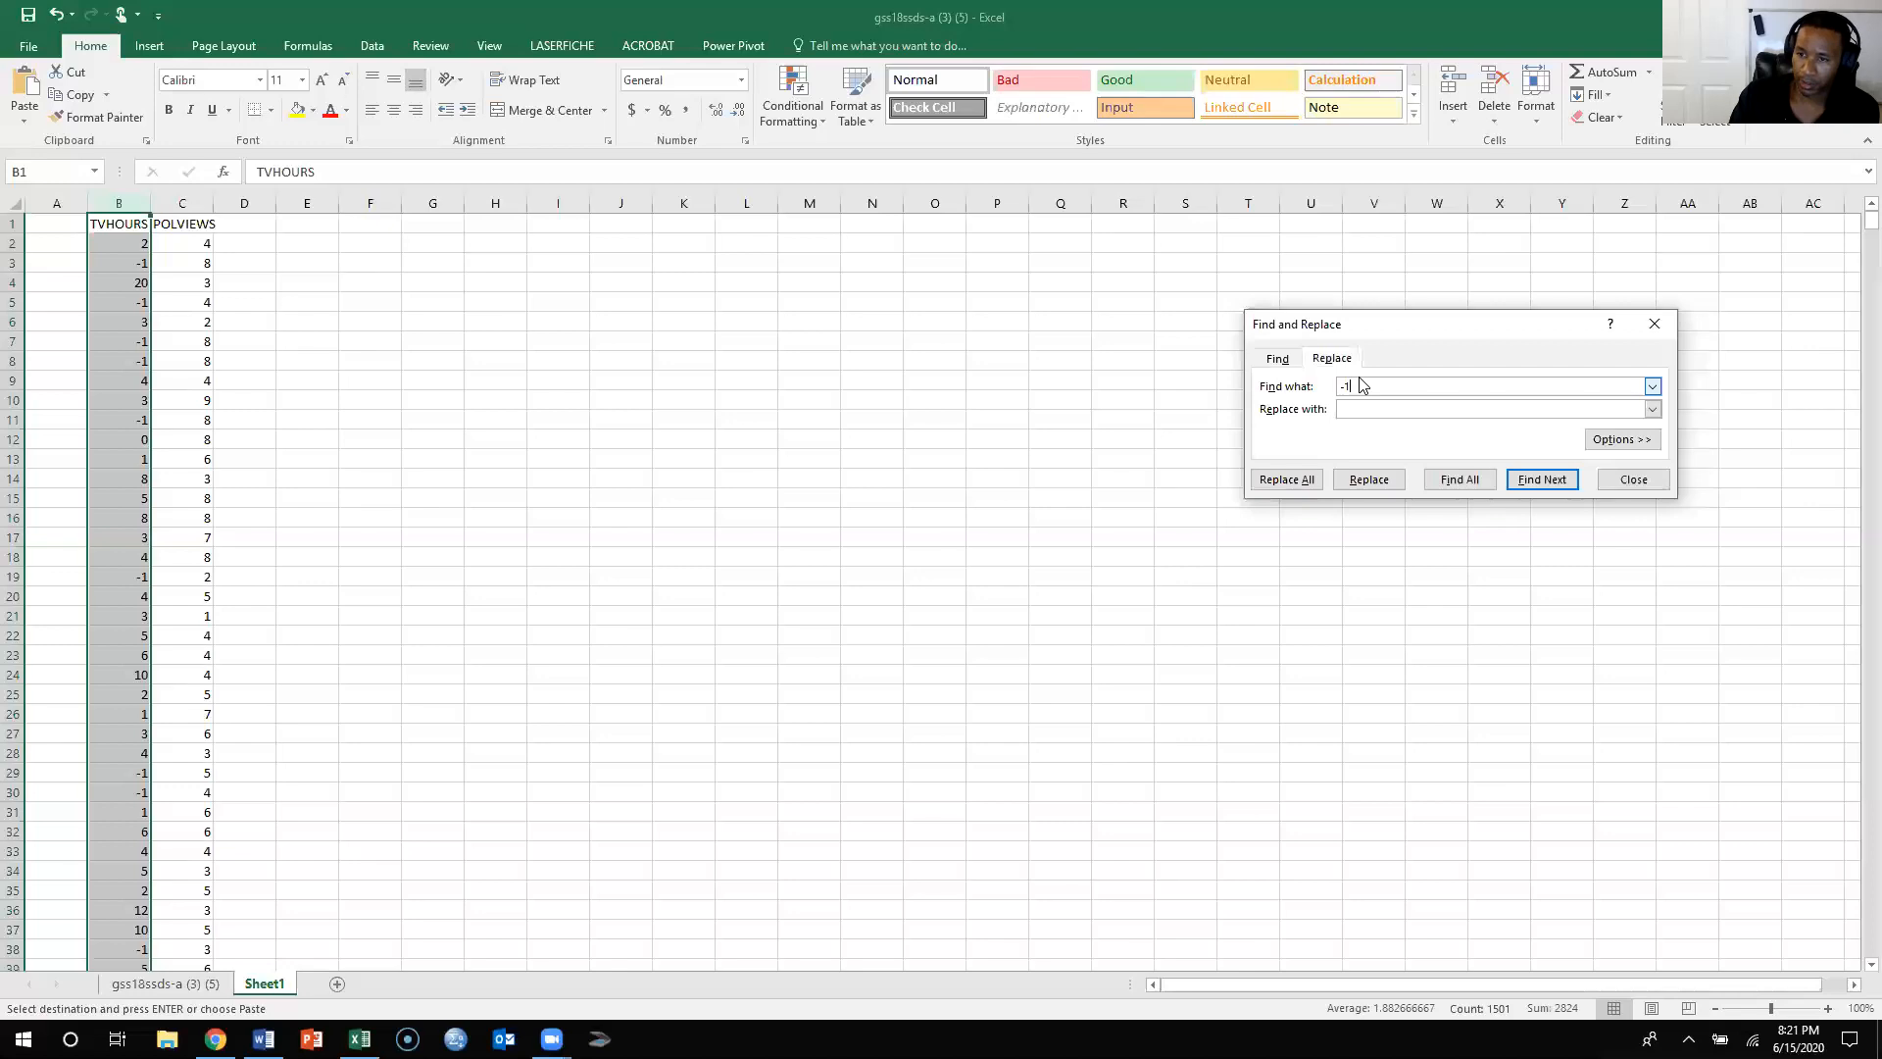
{"action": "left_click", "coordinate": [1304, 479]}
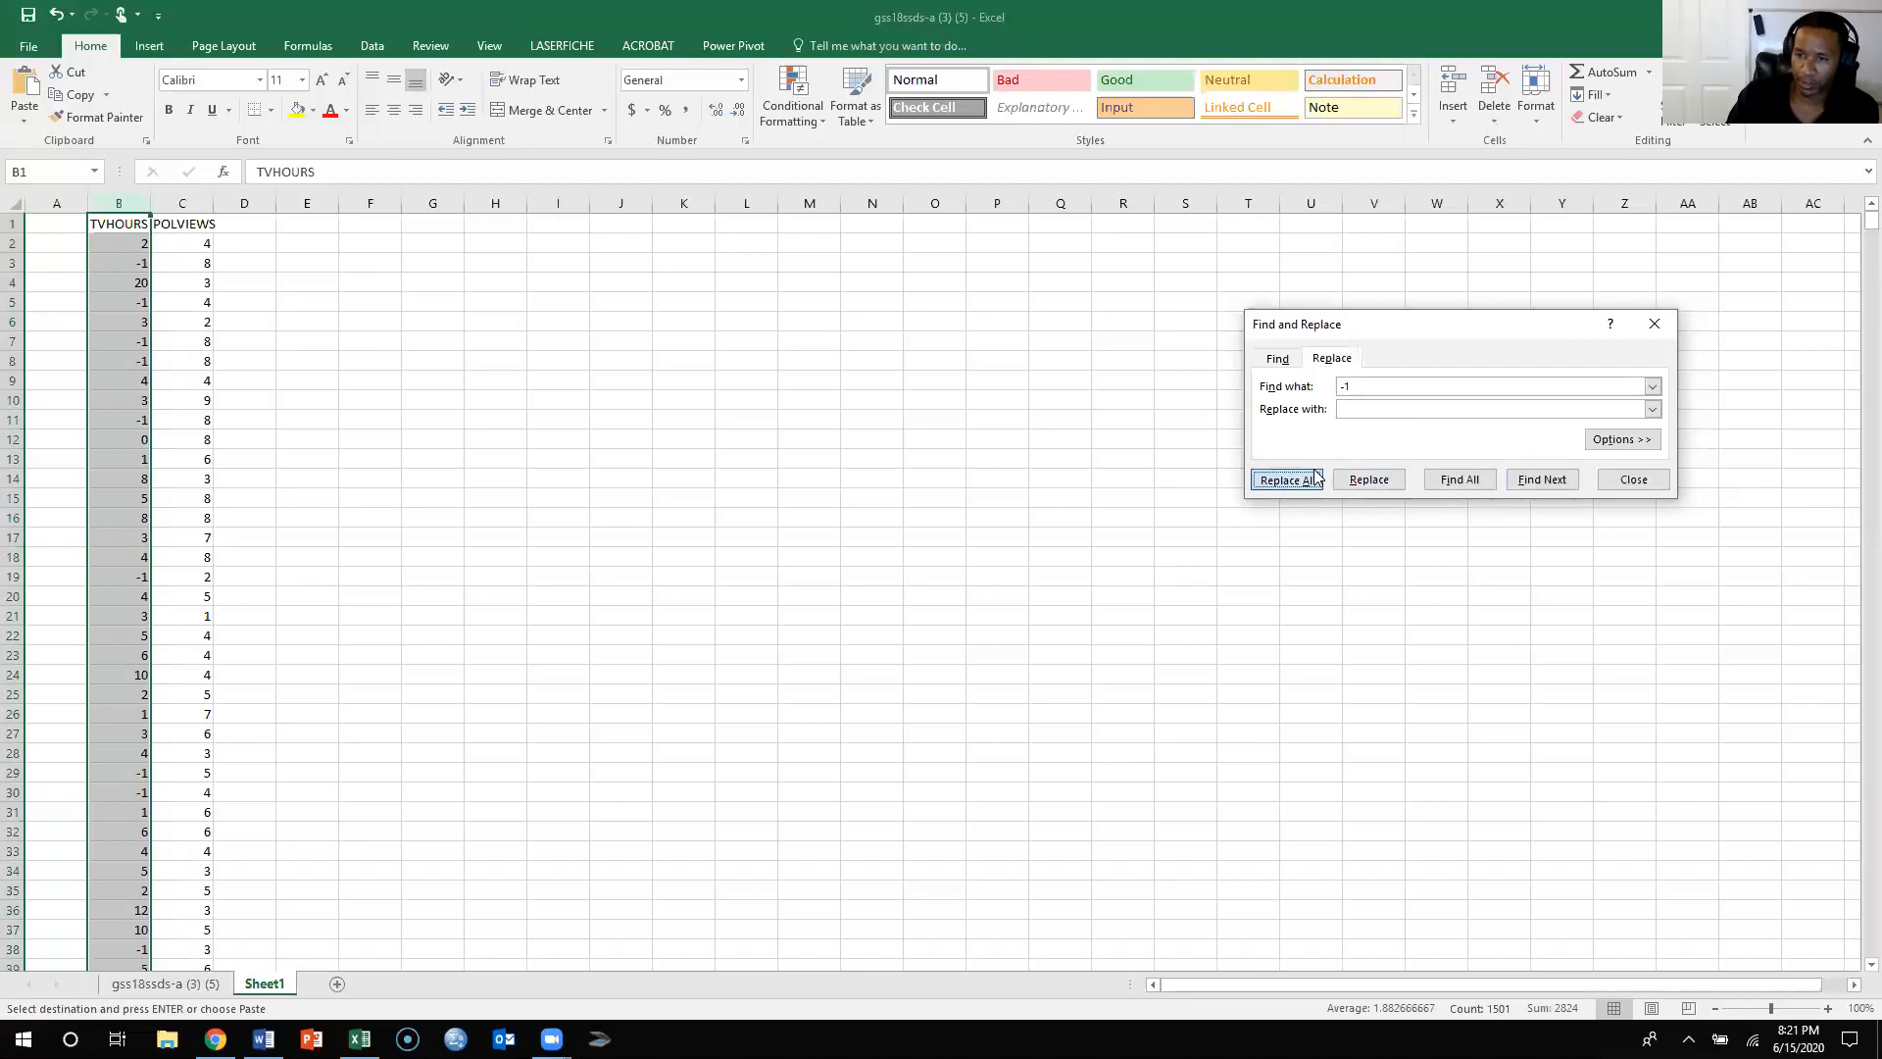
{"action": "left_click", "coordinate": [948, 574]}
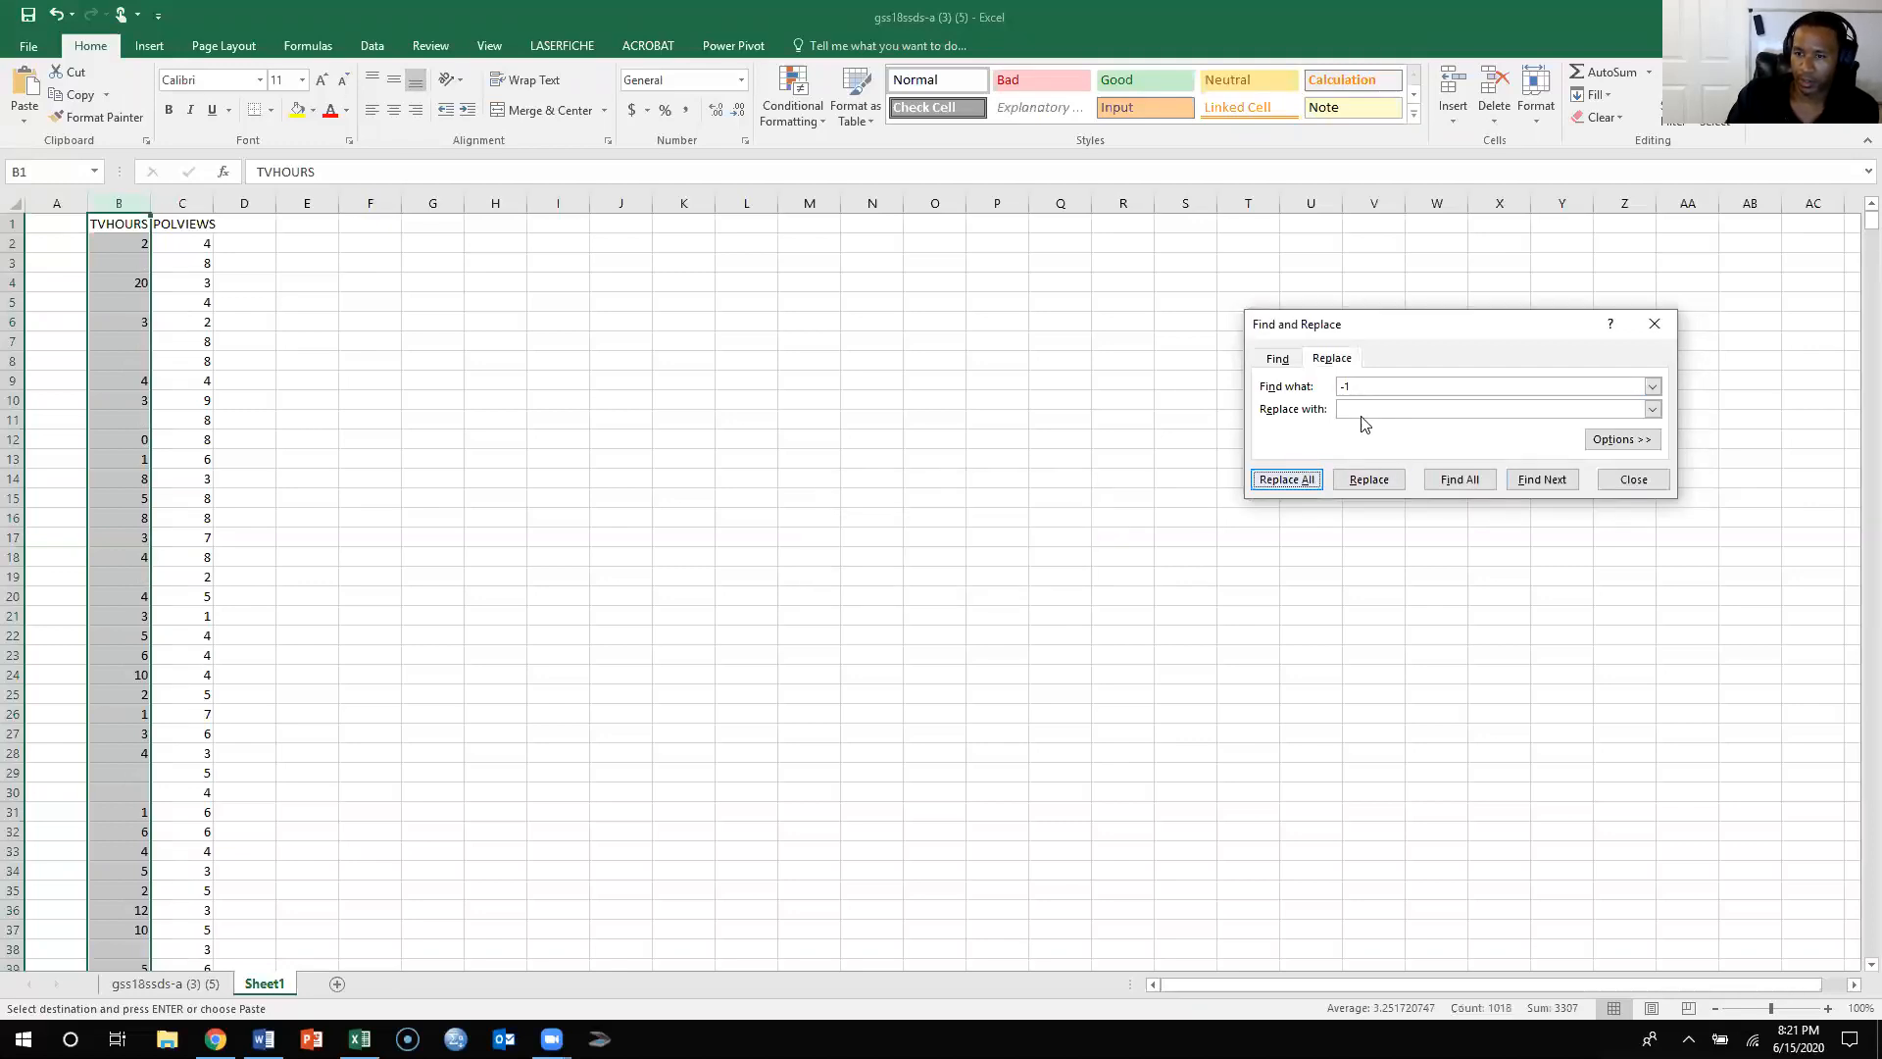
- Recheck the codebook's missing-value codes and replace every 98 in the TVHOURS column with a blank
{"action": "left_click_drag", "start_coordinate": [1355, 387], "coordinate": [1320, 391]}
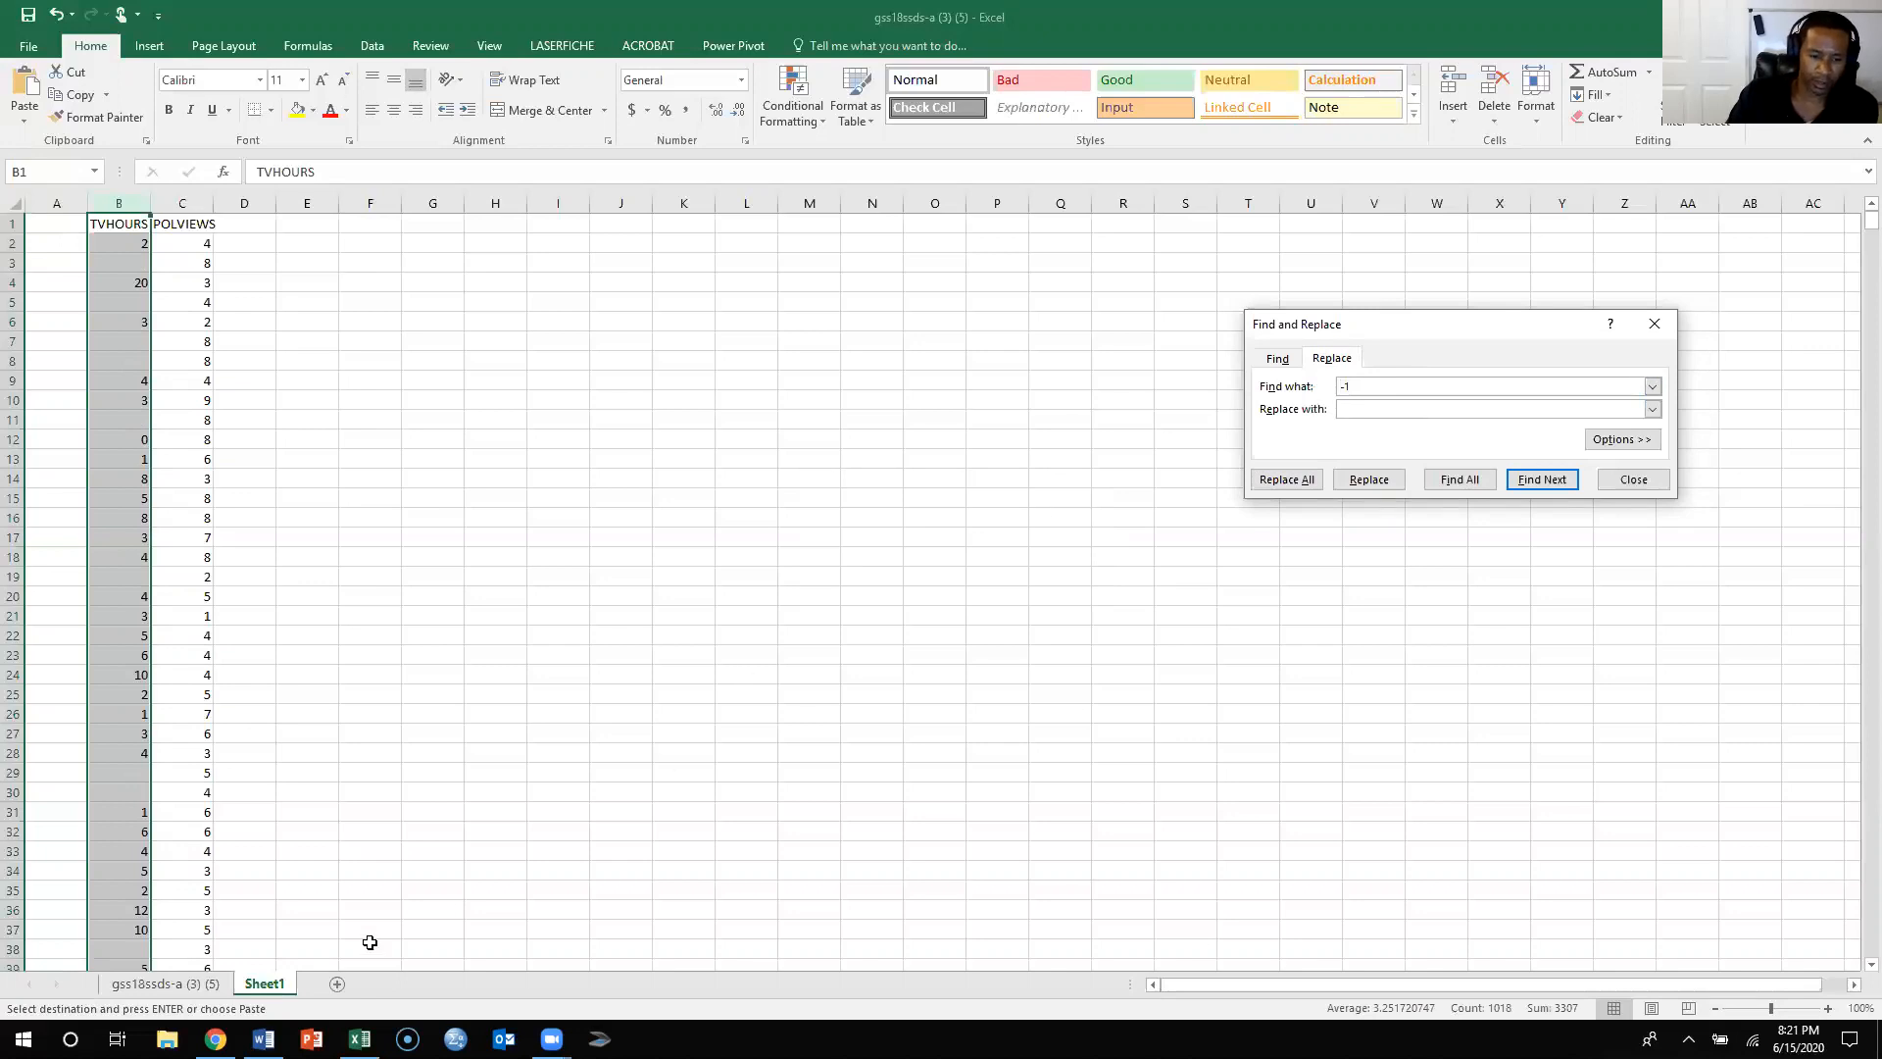
{"action": "left_click", "coordinate": [263, 1039]}
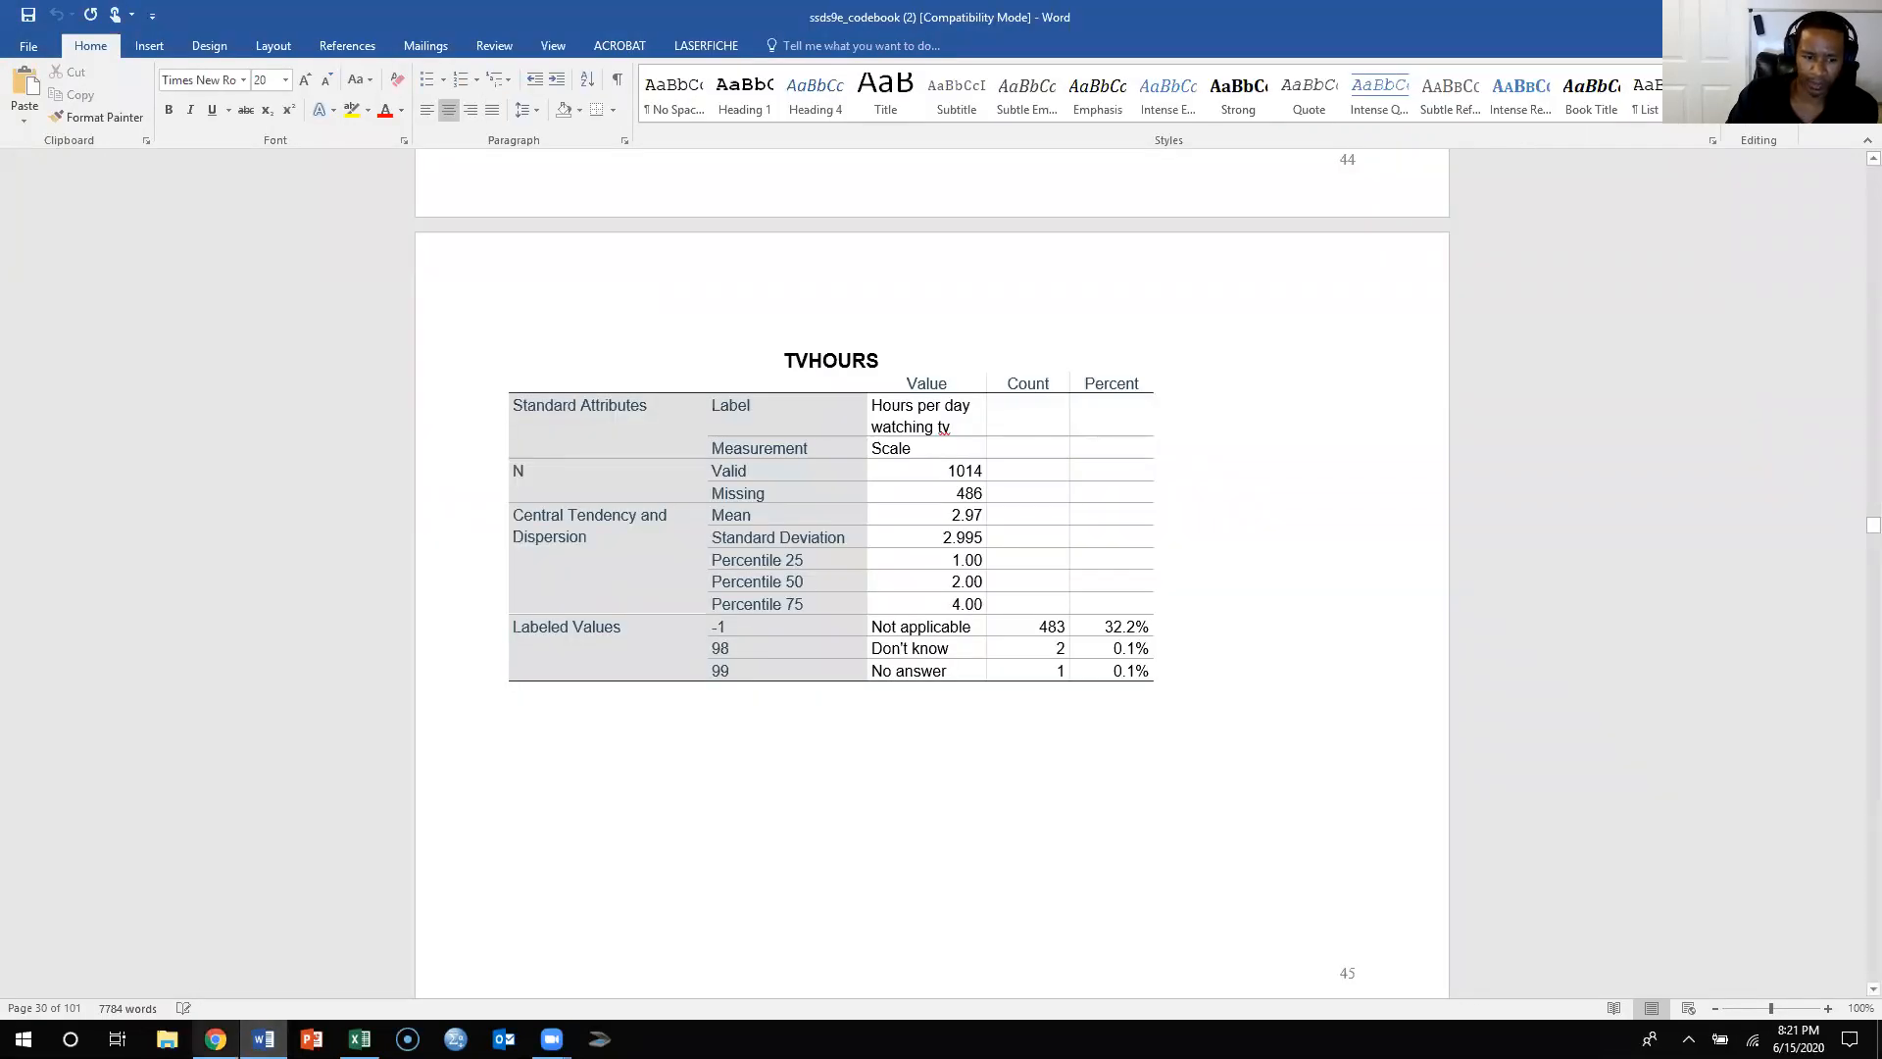
{"action": "left_click", "coordinate": [359, 1040]}
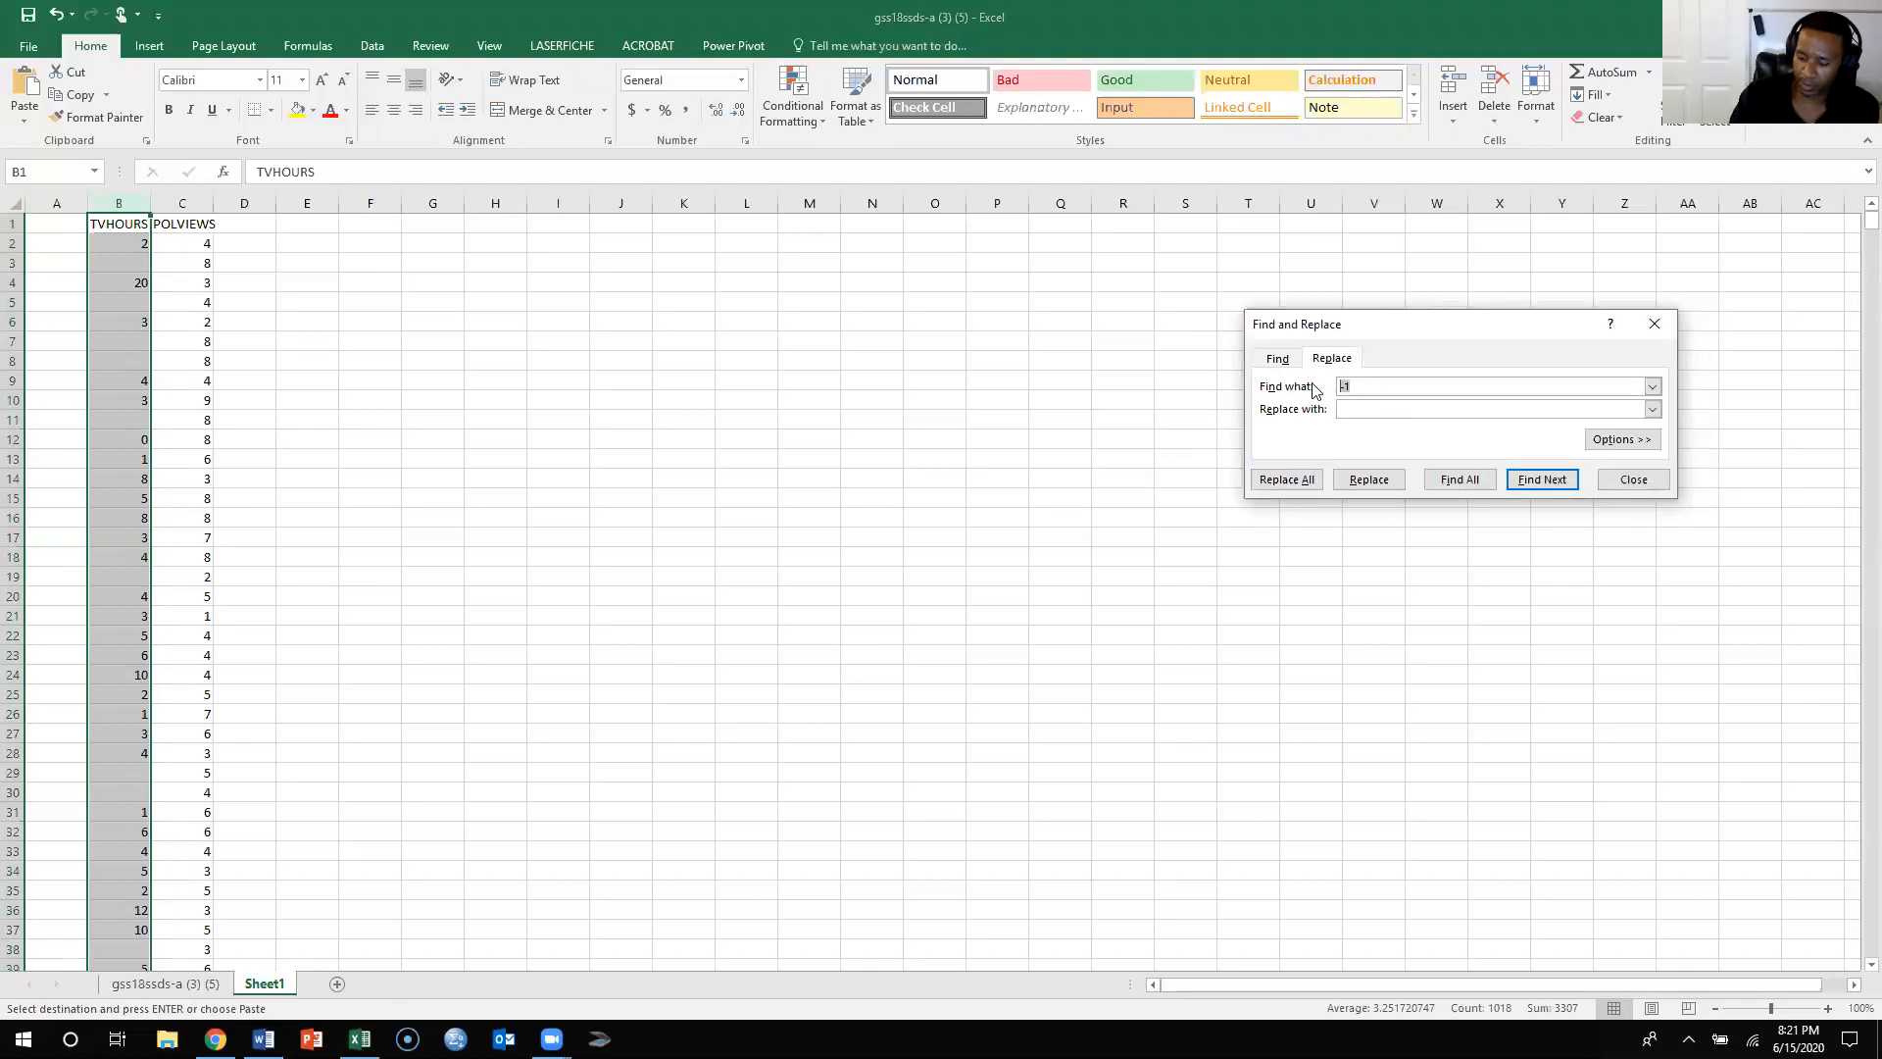
{"action": "left_click", "coordinate": [1314, 480]}
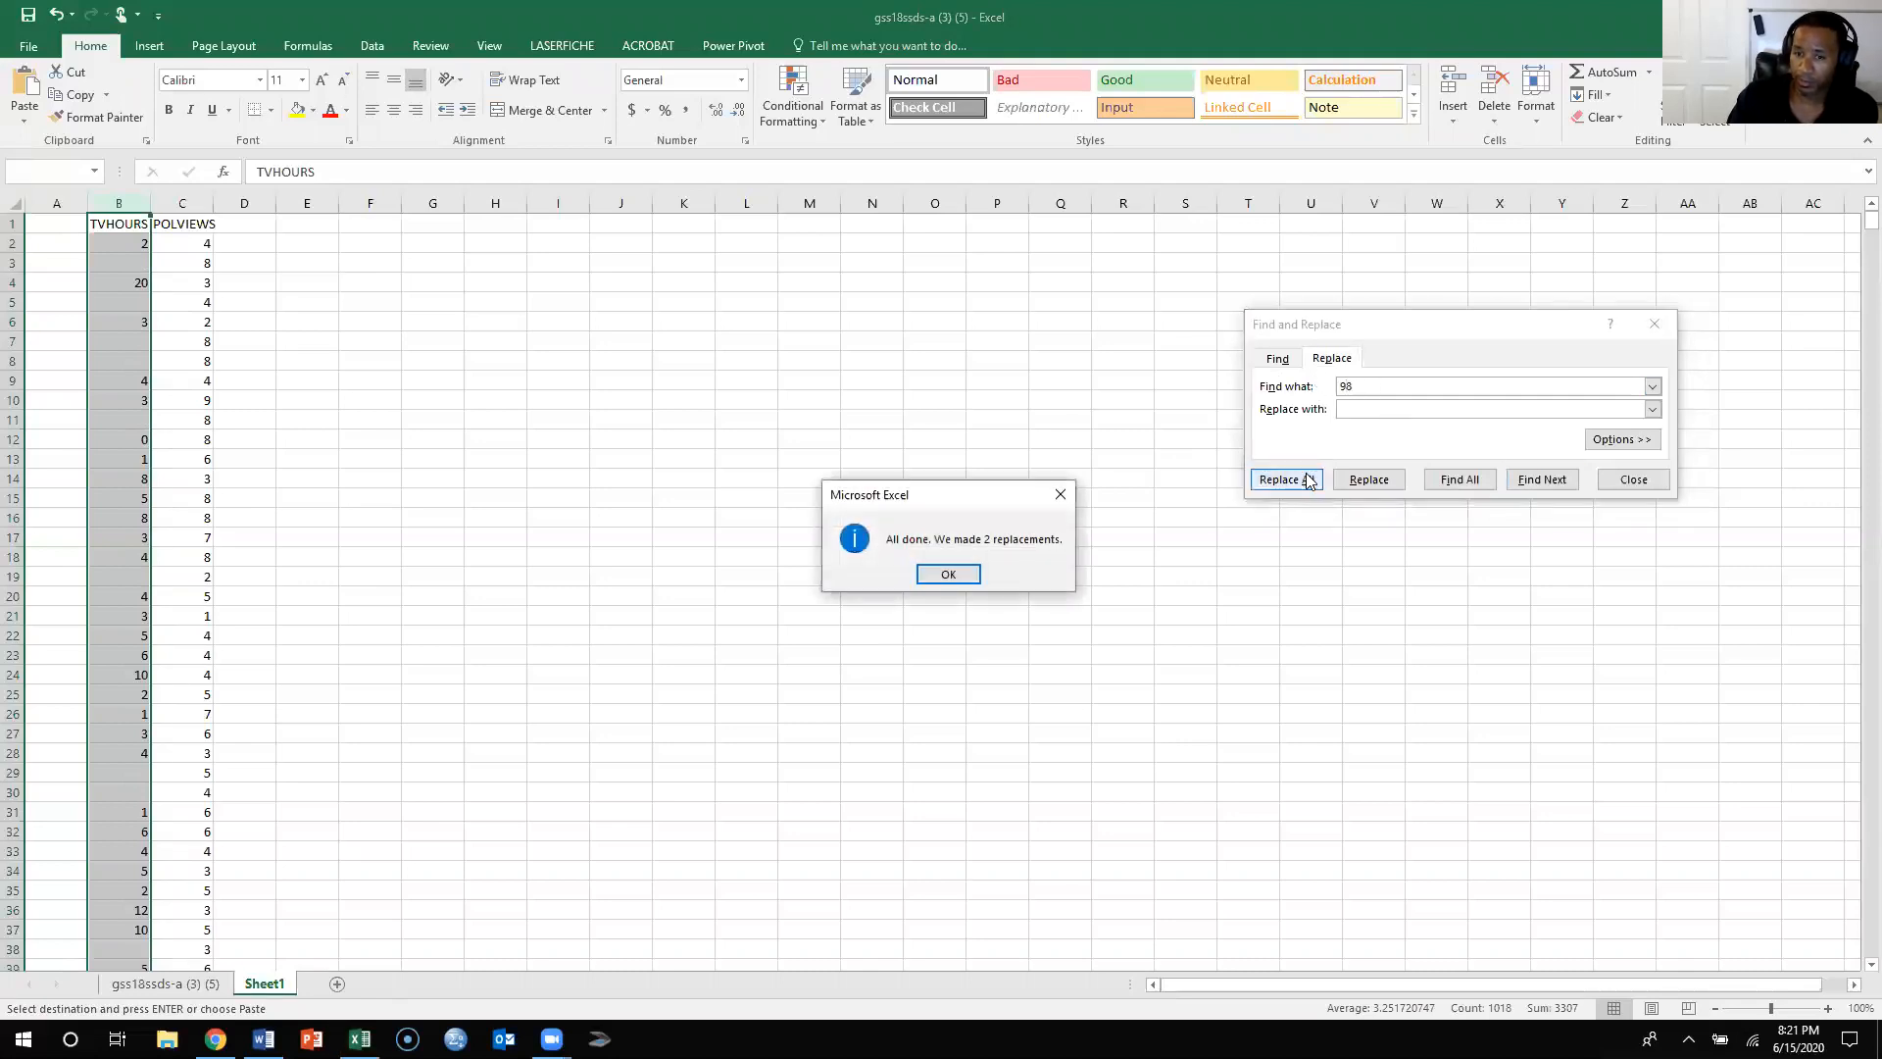
{"action": "left_click", "coordinate": [953, 575]}
- Replace every 99 in the TVHOURS column with a blank, then close Find and Replace and deselect the column
{"action": "double_click", "coordinate": [1372, 385]}
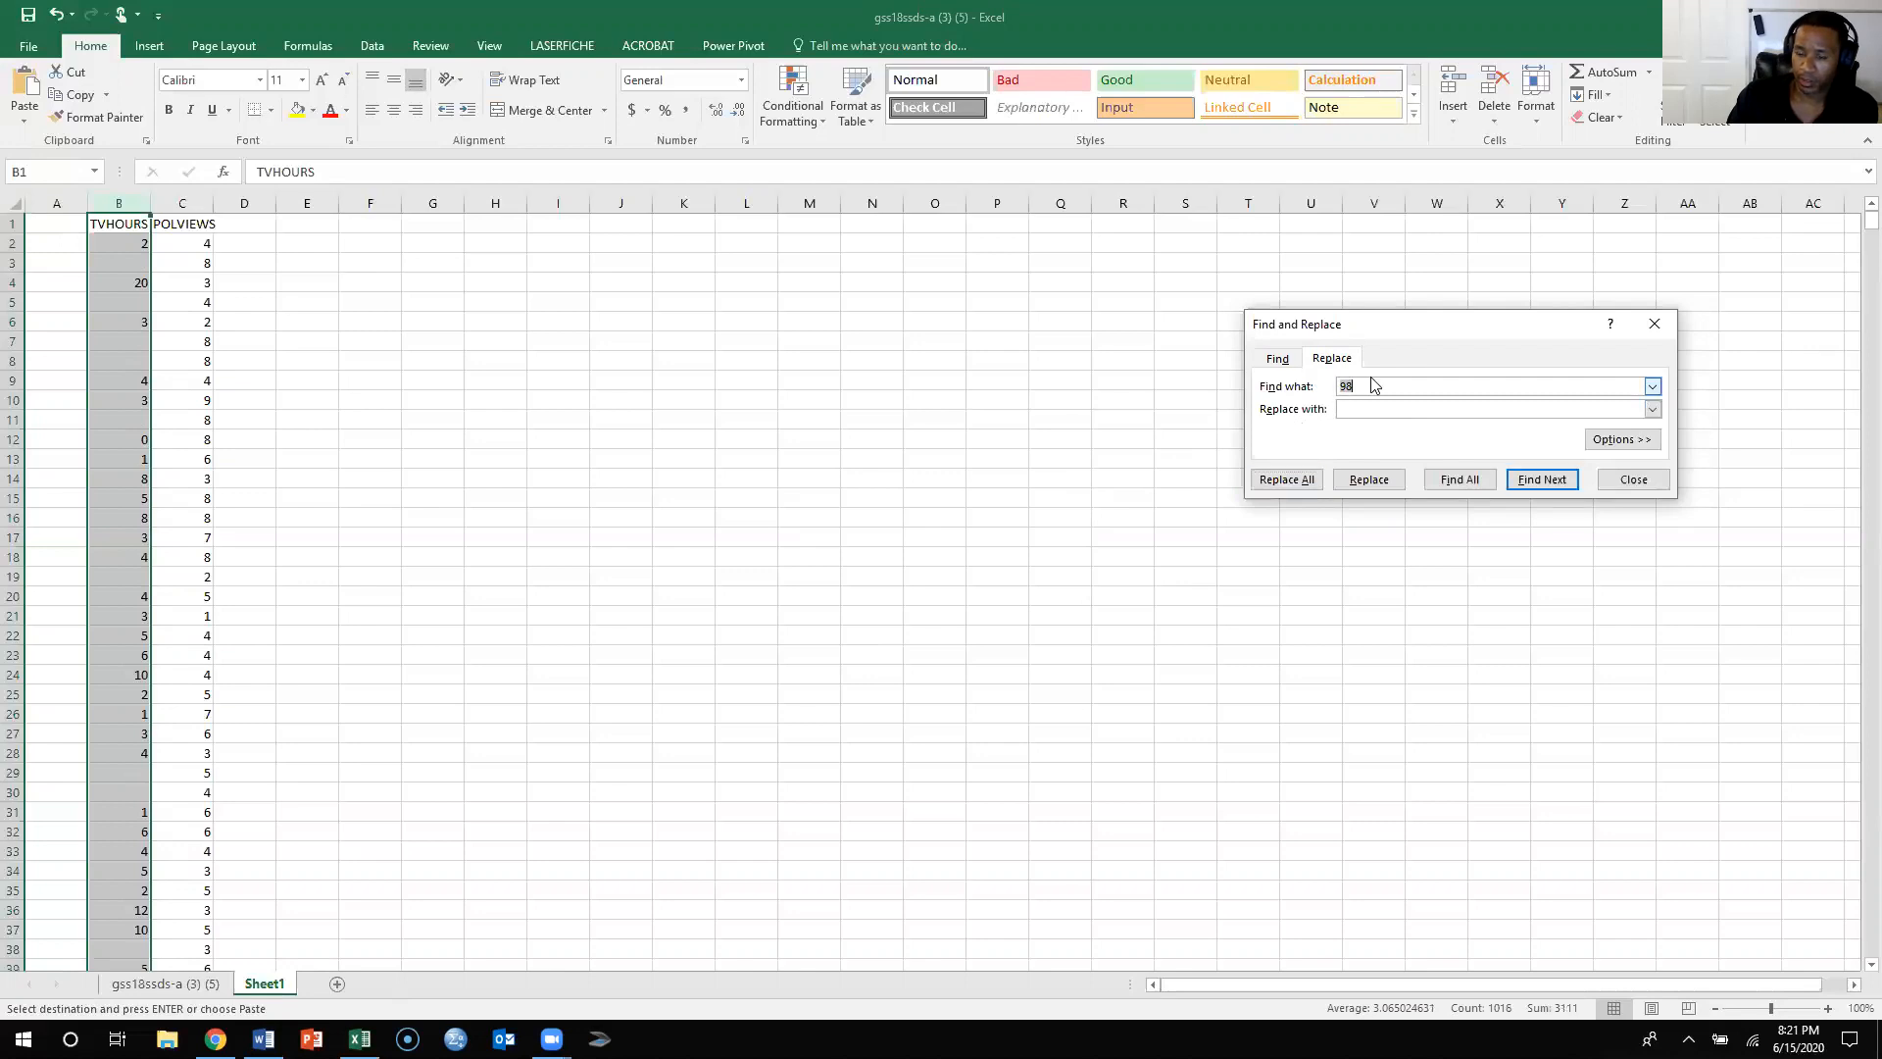
{"action": "type", "text": "99"}
{"action": "left_click", "coordinate": [1284, 479]}
{"action": "left_click", "coordinate": [939, 578]}
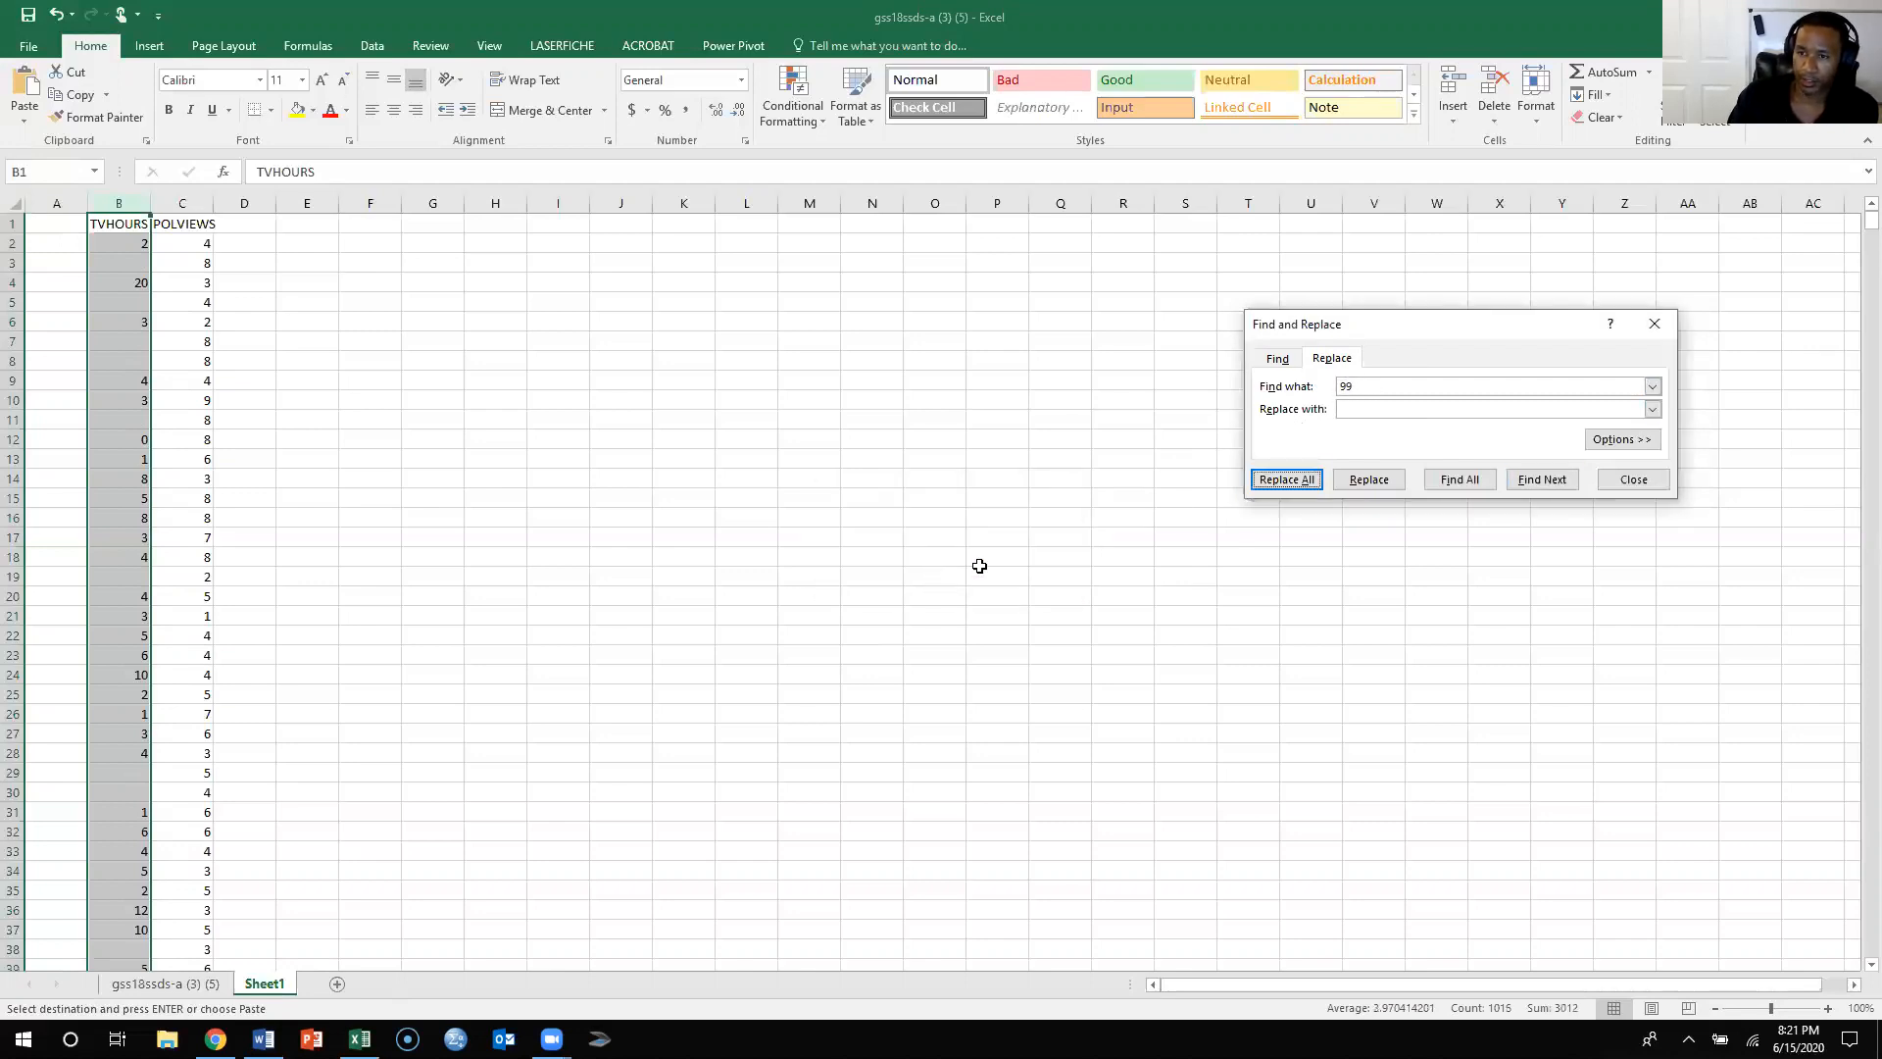
{"action": "left_click", "coordinate": [1656, 325]}
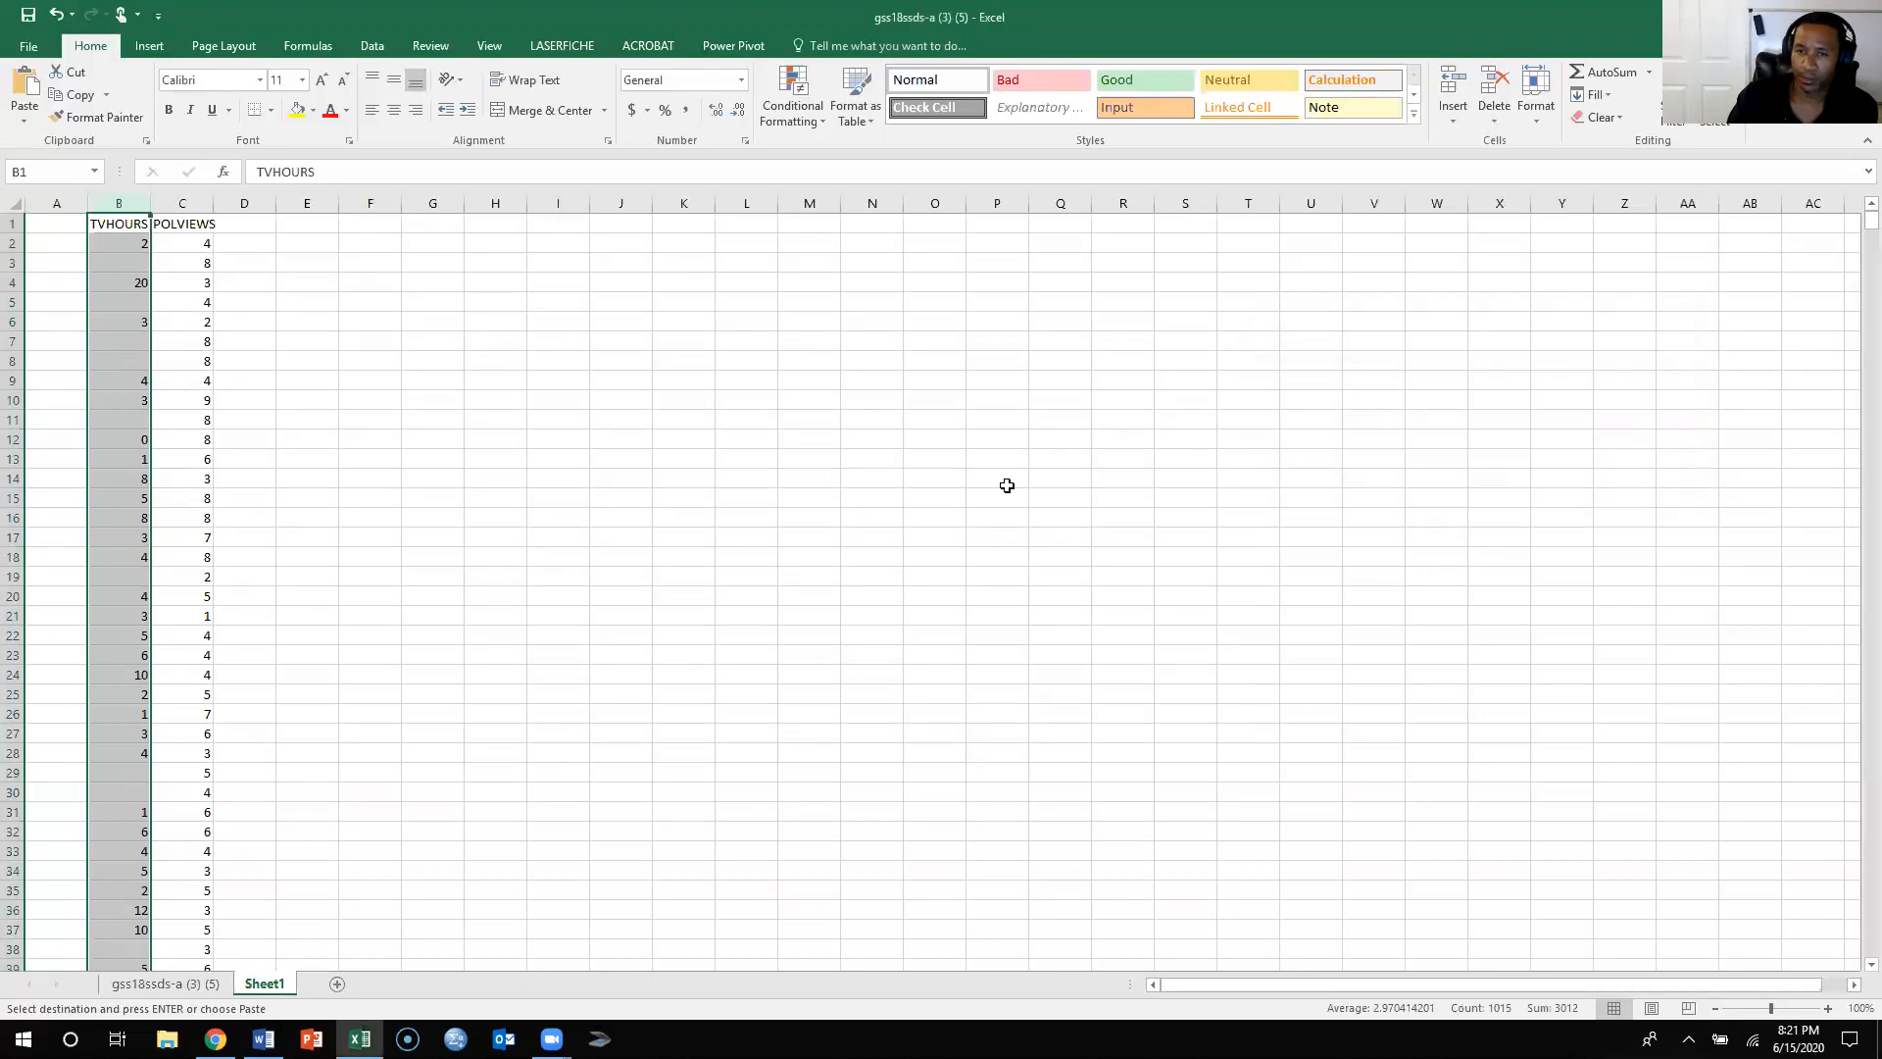
{"action": "left_click", "coordinate": [863, 482]}
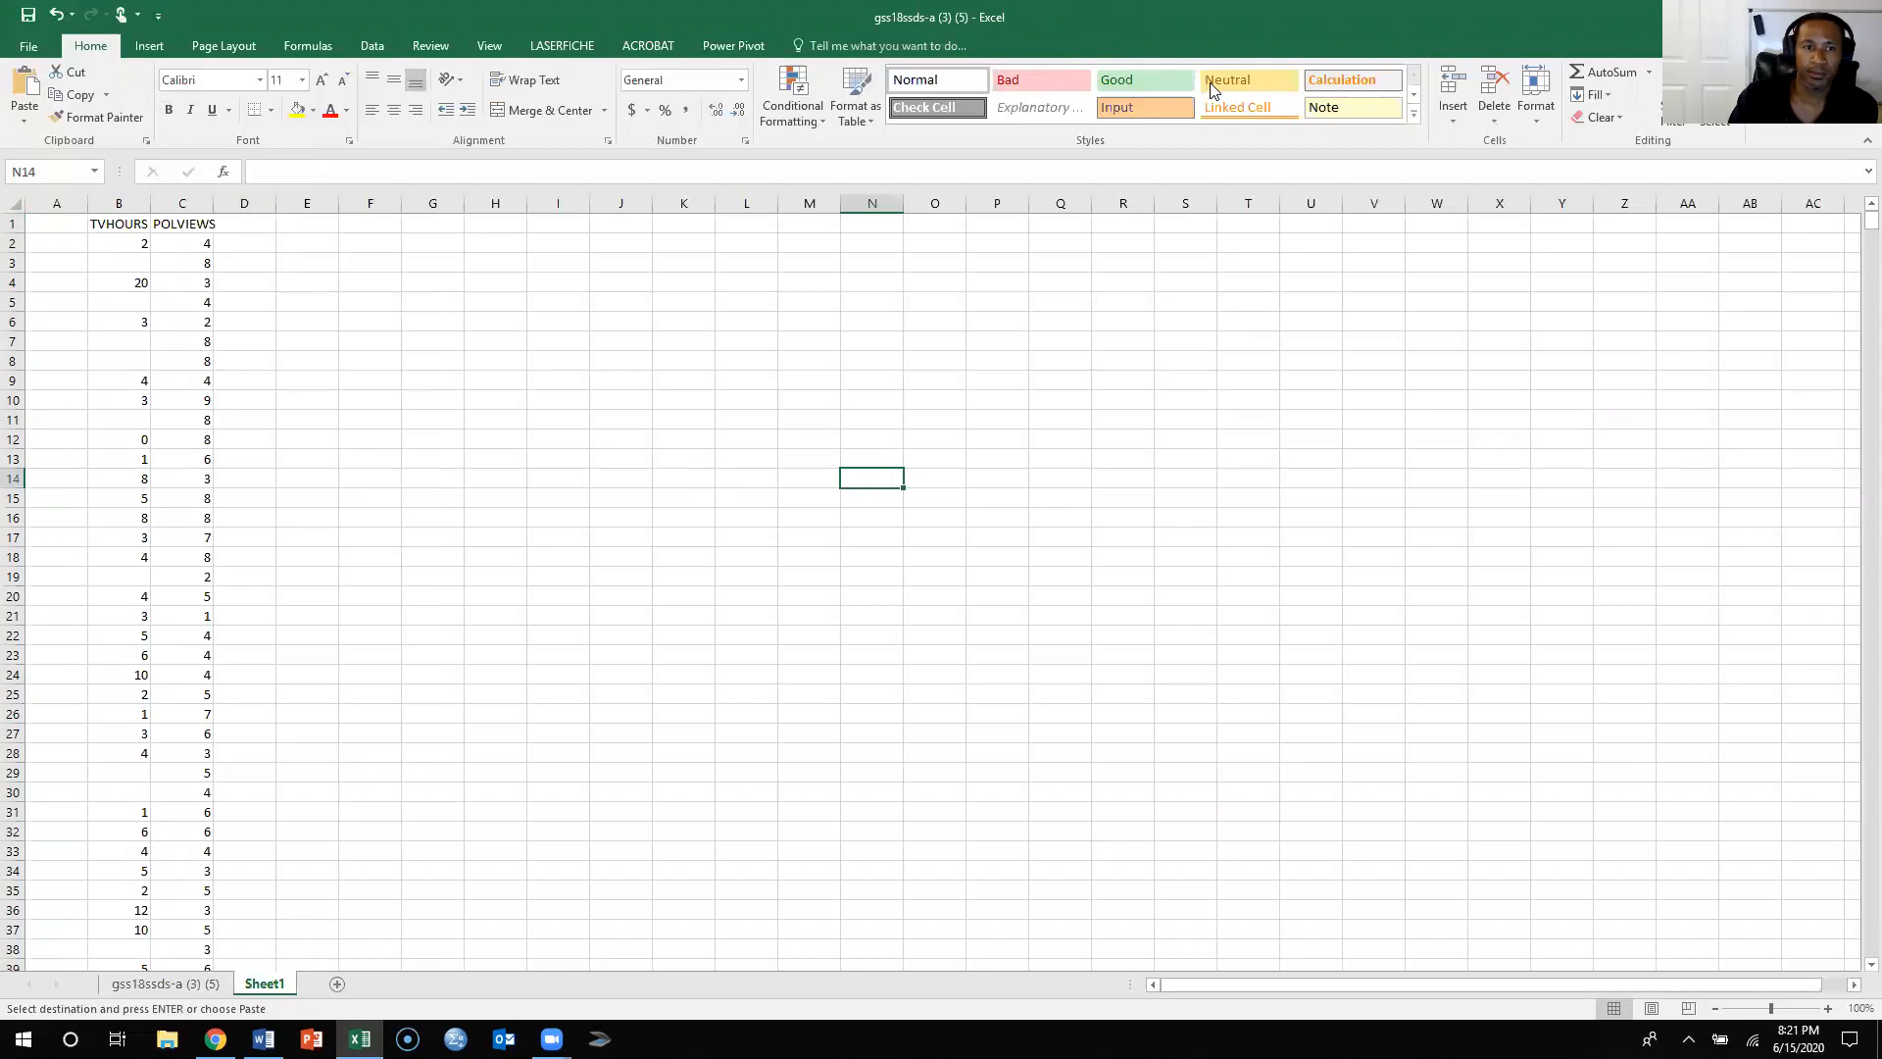
- Set up a Descriptive Statistics analysis with summary statistics and a 95% confidence level for the mean
{"action": "left_click", "coordinate": [372, 46]}
{"action": "left_click", "coordinate": [1616, 73]}
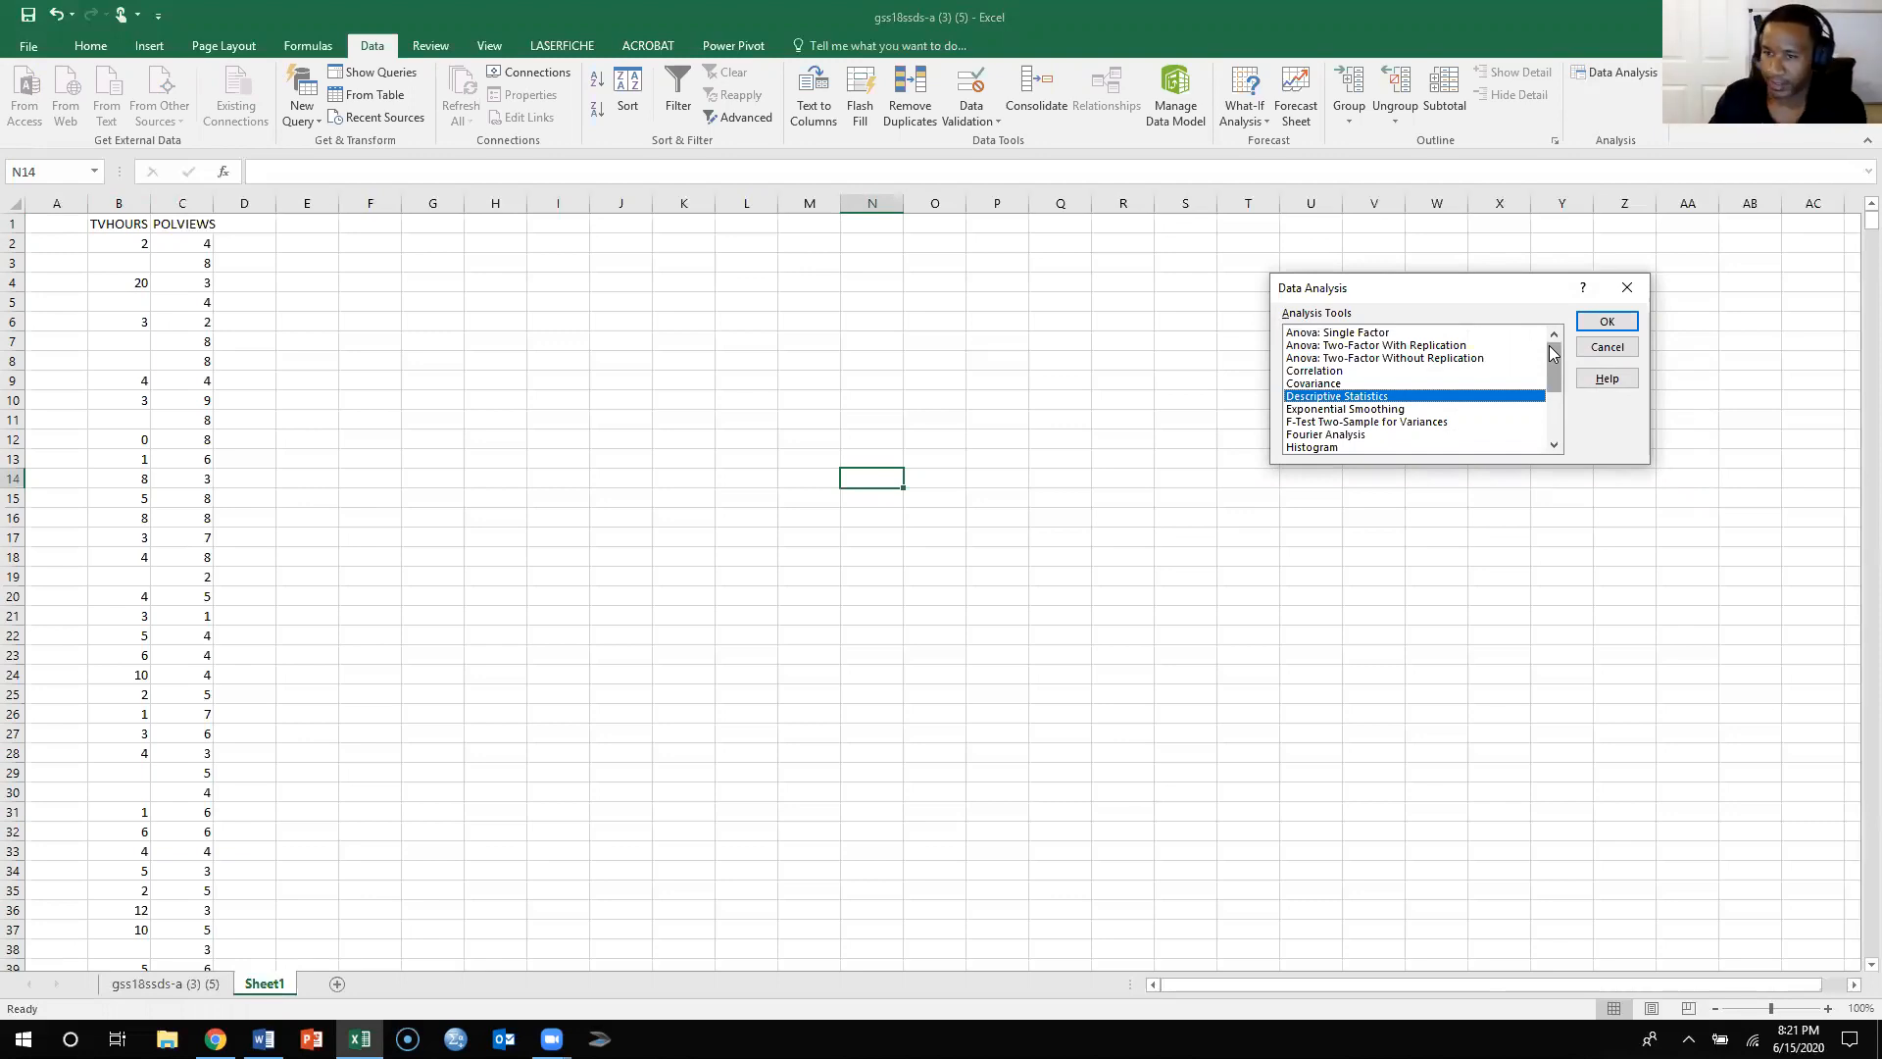
{"action": "left_click", "coordinate": [1607, 321]}
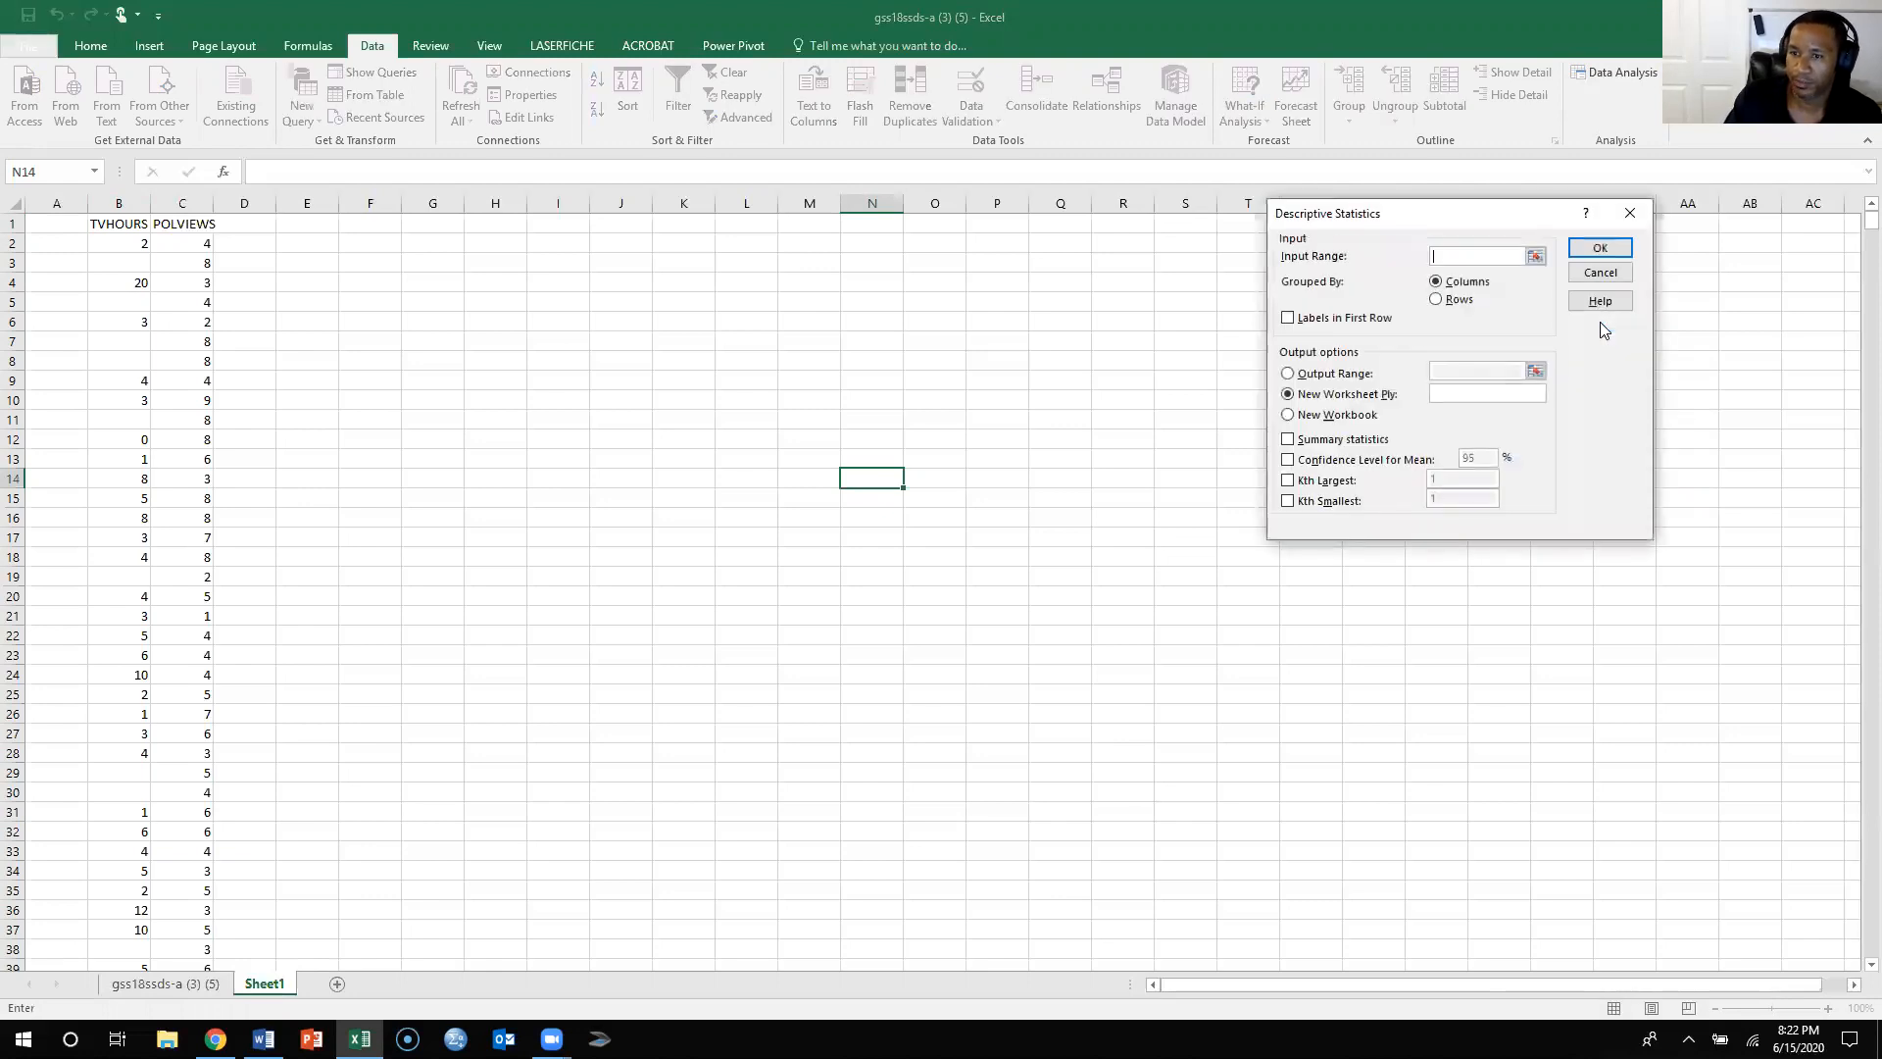
{"action": "left_click", "coordinate": [1288, 439]}
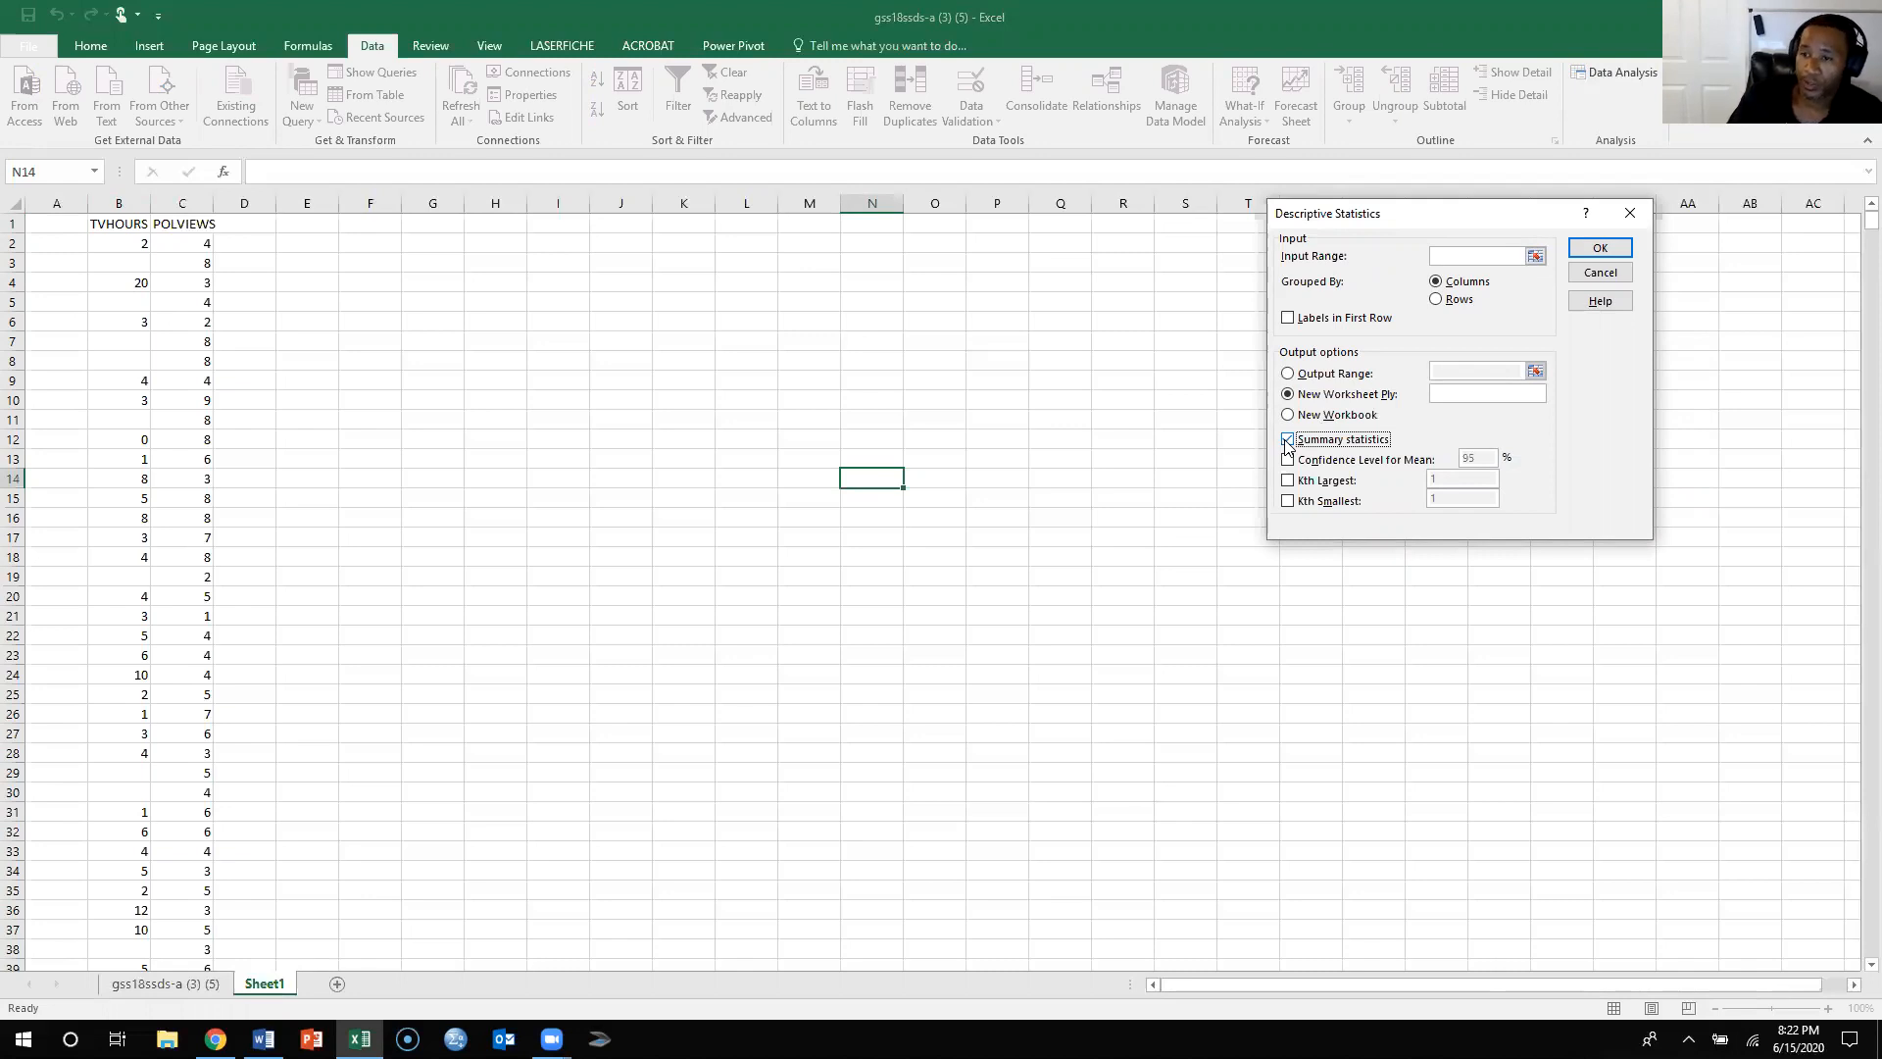
{"action": "left_click", "coordinate": [1287, 458]}
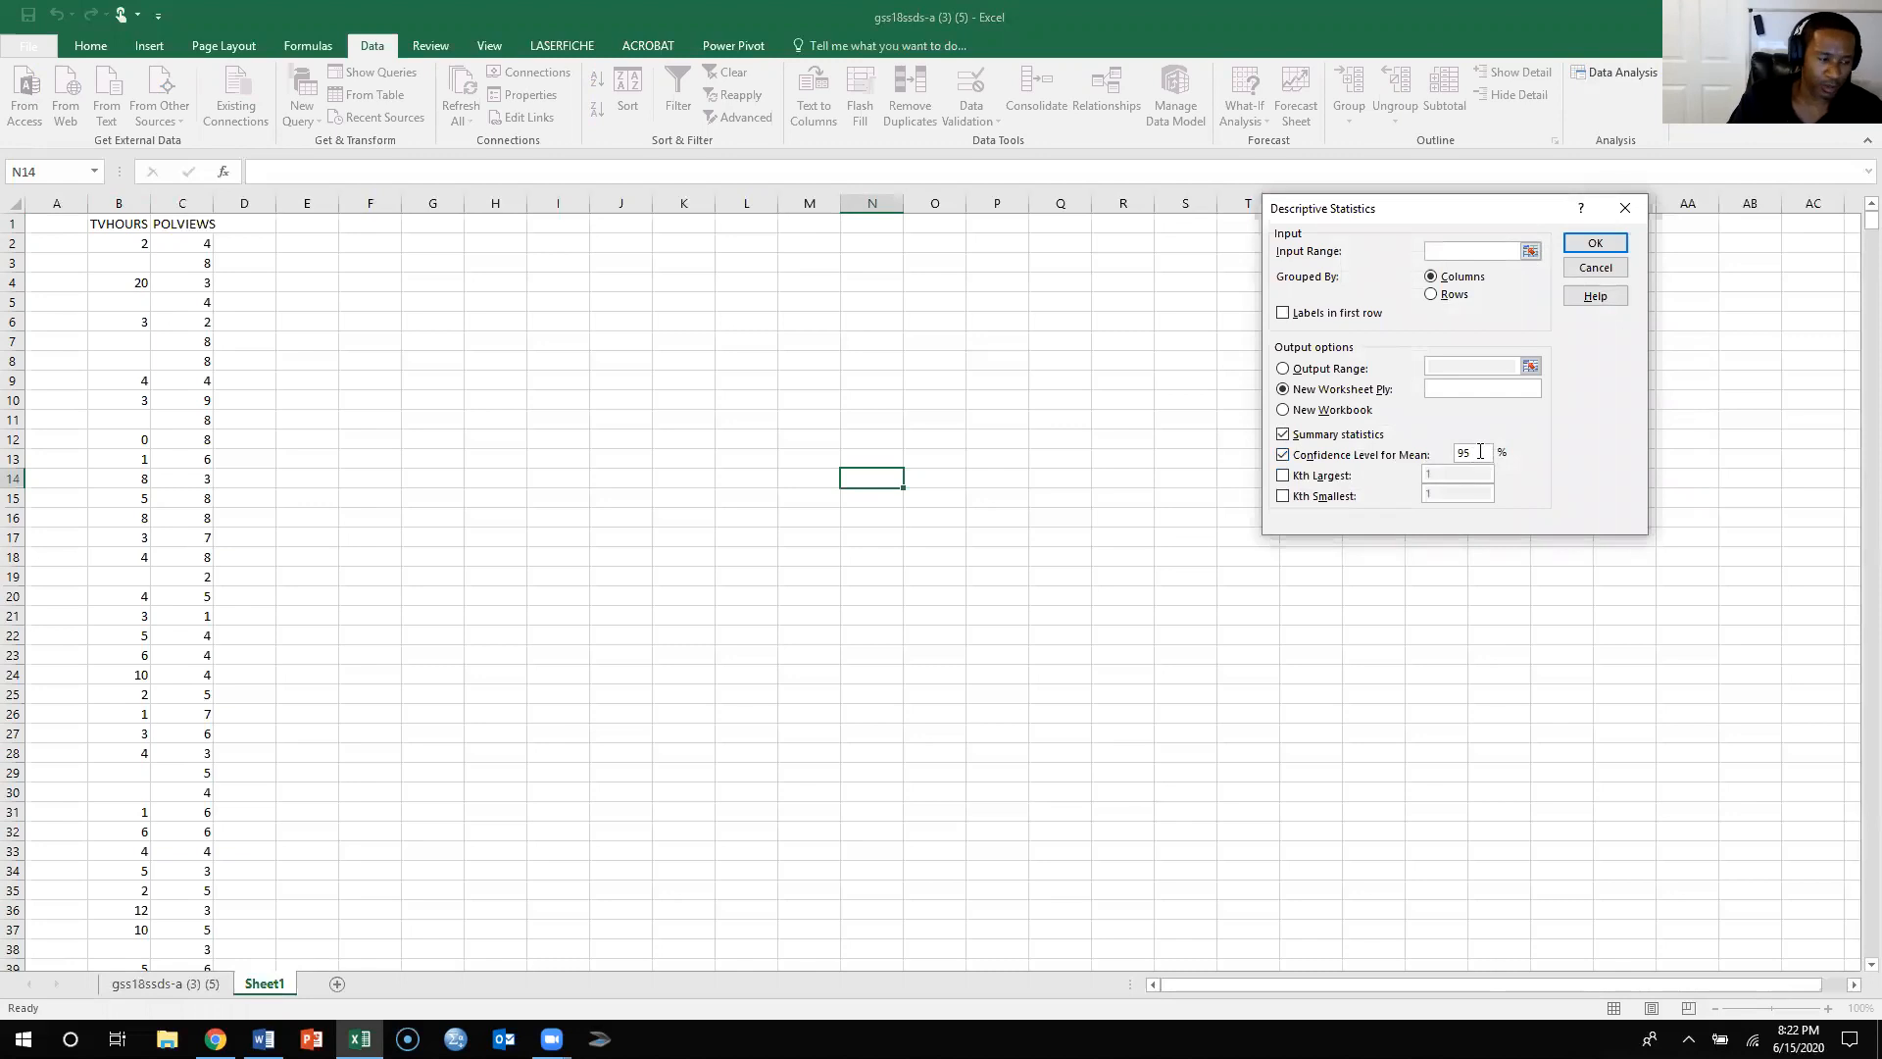
{"action": "left_click_drag", "start_coordinate": [1478, 454], "coordinate": [1439, 451]}
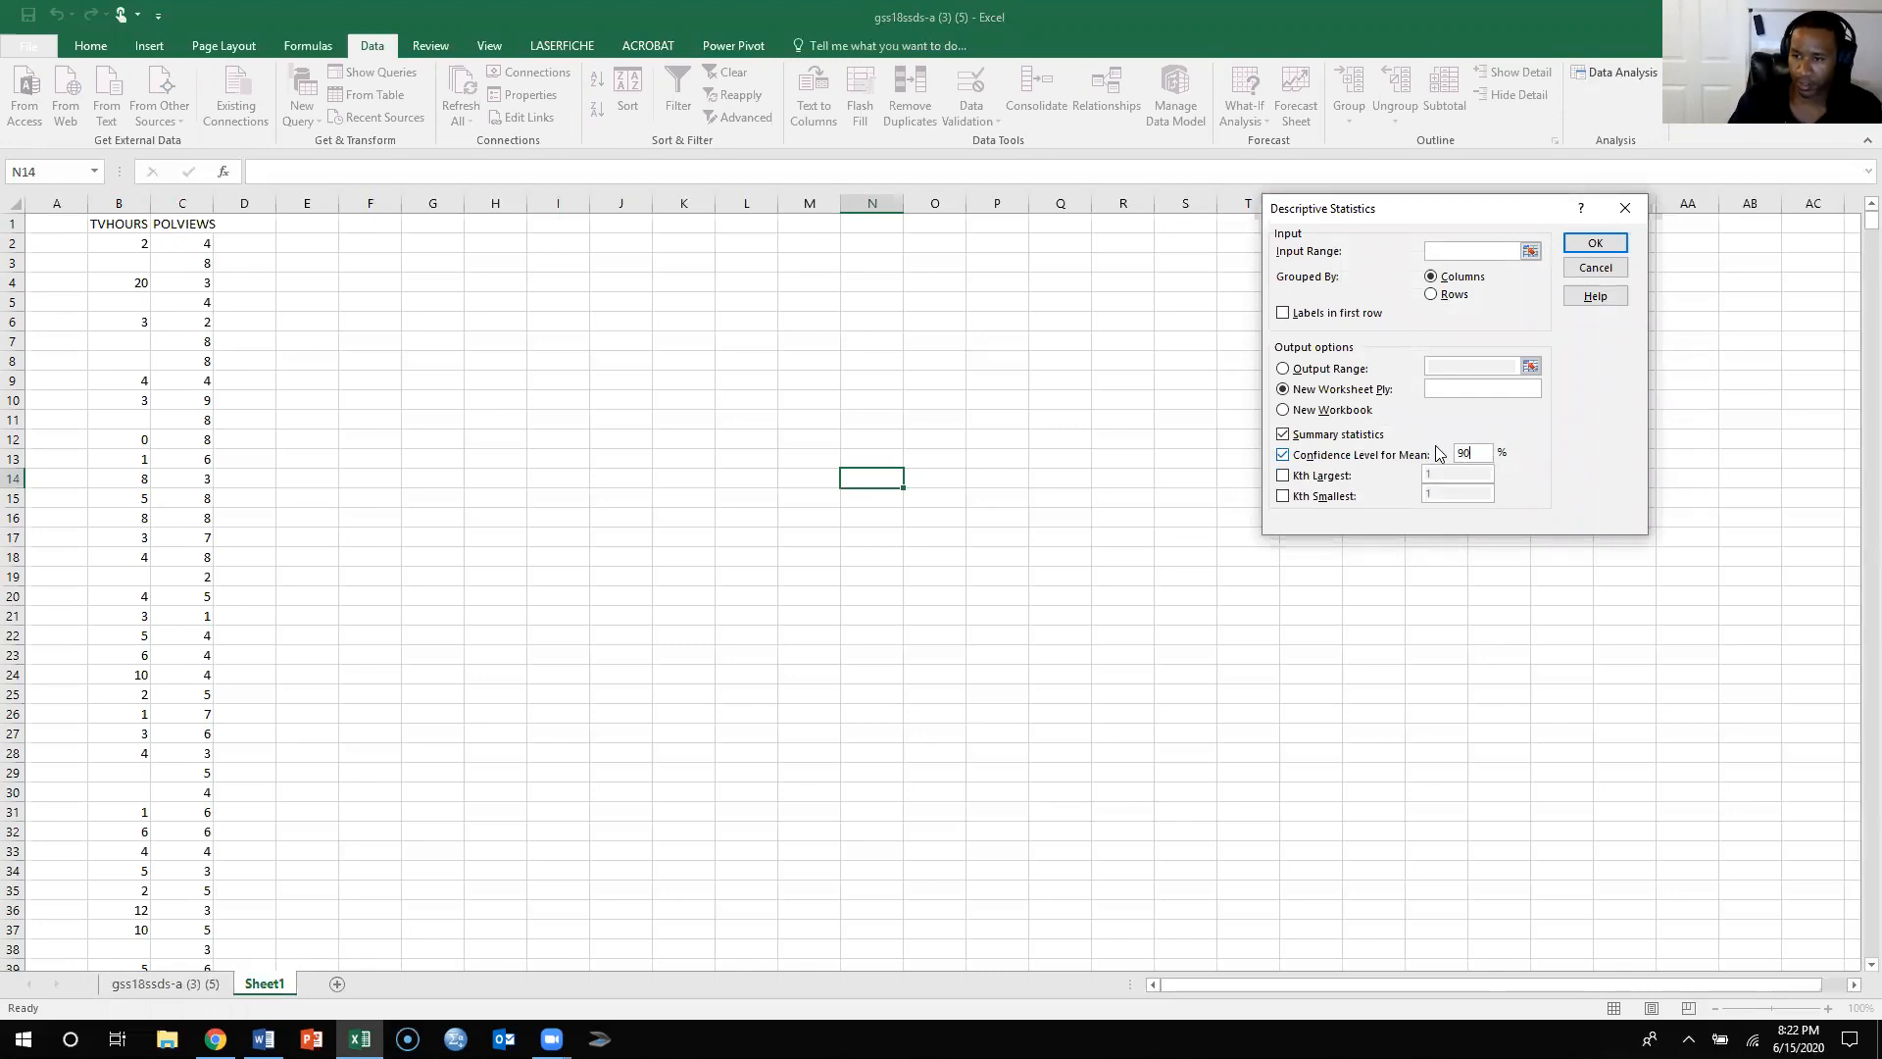
{"action": "key", "text": "BackSpace"}
{"action": "key", "text": "BackSpace"}
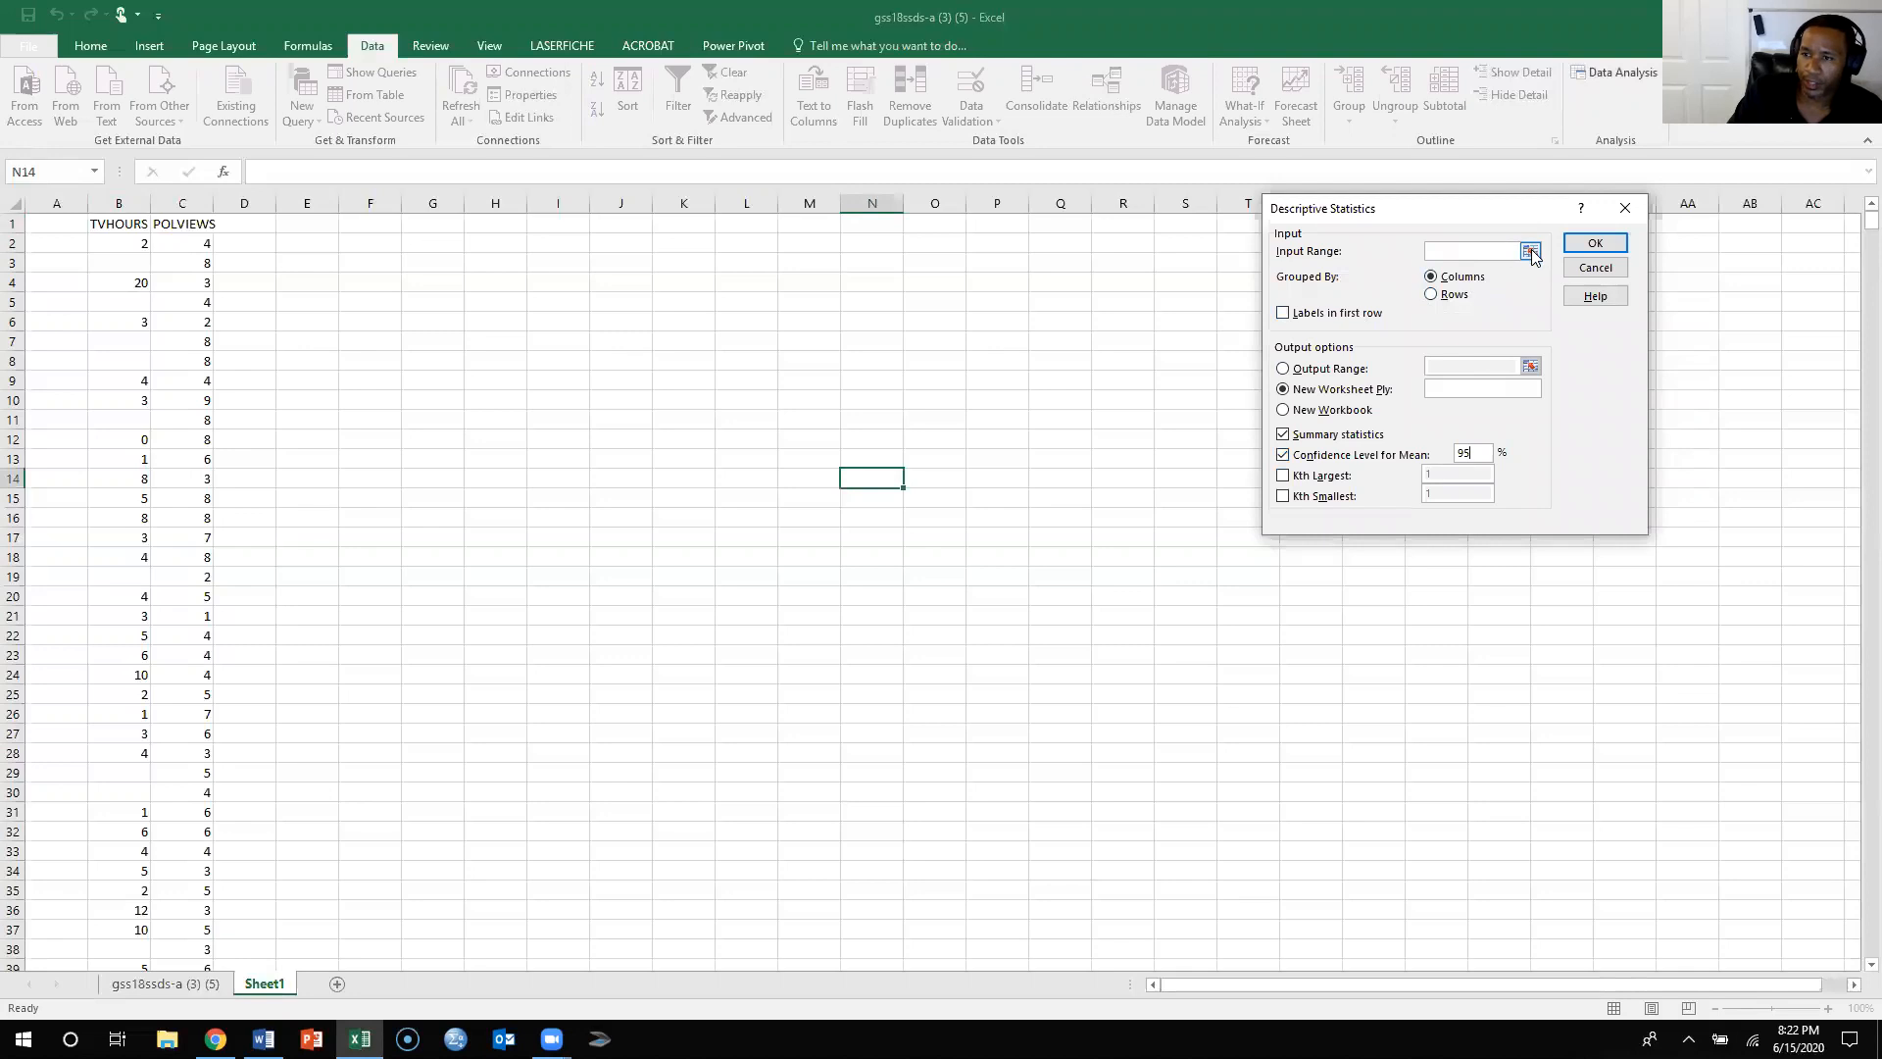
- Set the Descriptive Statistics input range to the TVHOURS values in $B$2:$B$1501
{"action": "left_click", "coordinate": [1530, 252]}
{"action": "left_click_drag", "start_coordinate": [141, 241], "coordinate": [115, 887]}
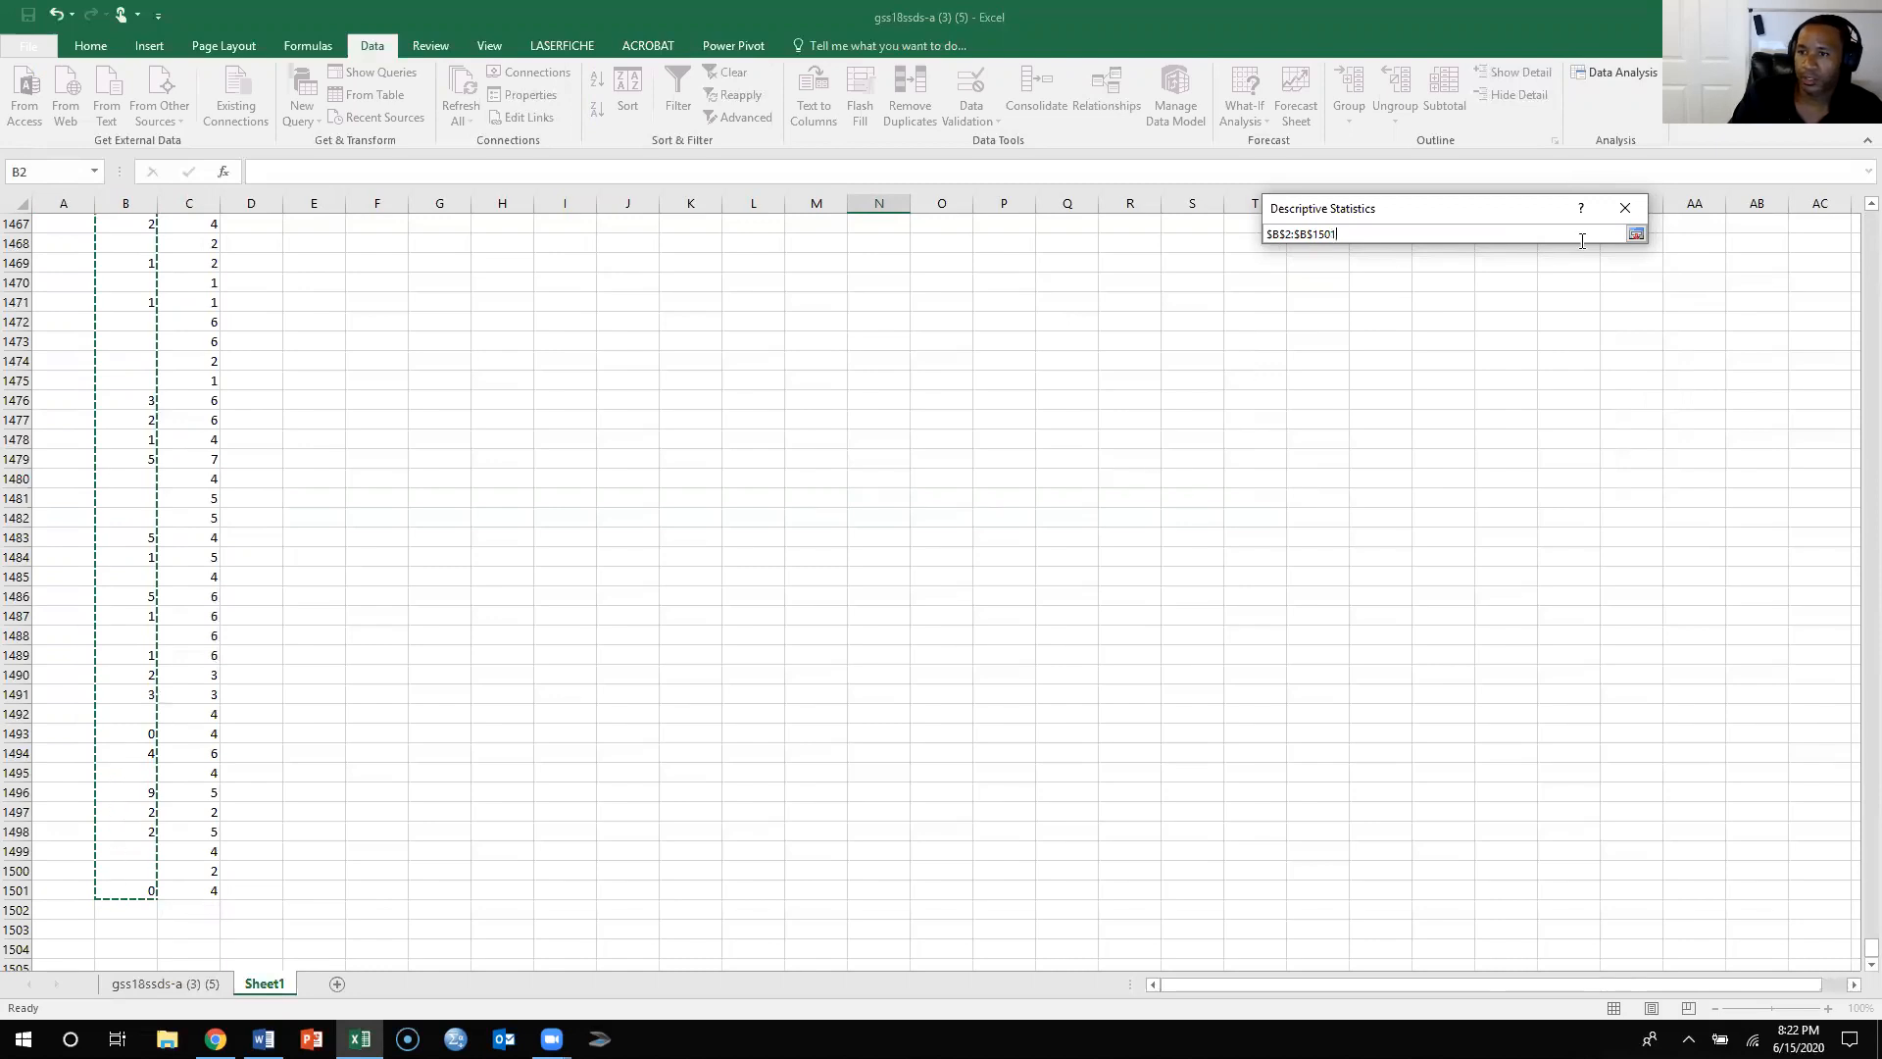
{"action": "left_click", "coordinate": [1637, 235]}
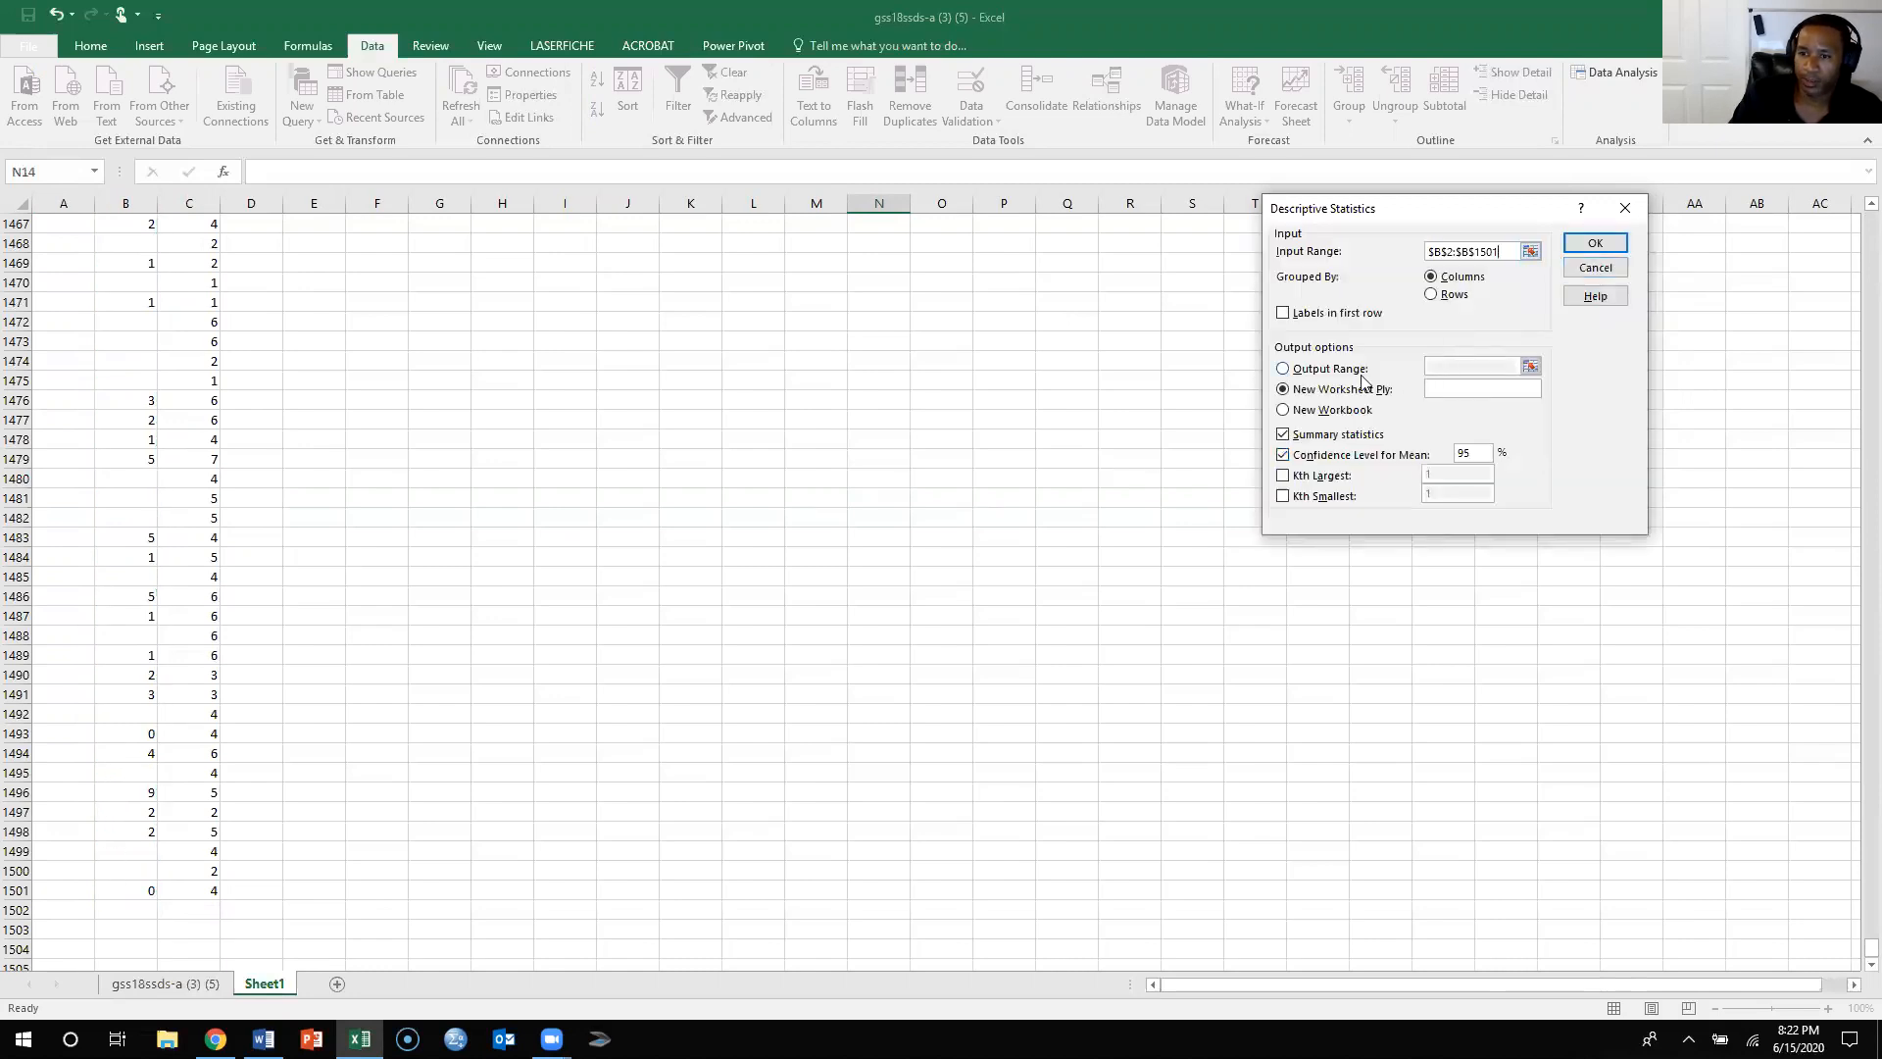
- Output the descriptive statistics to $N$13 on the same sheet and widen columns N and O to fit the results
{"action": "left_click", "coordinate": [1283, 369]}
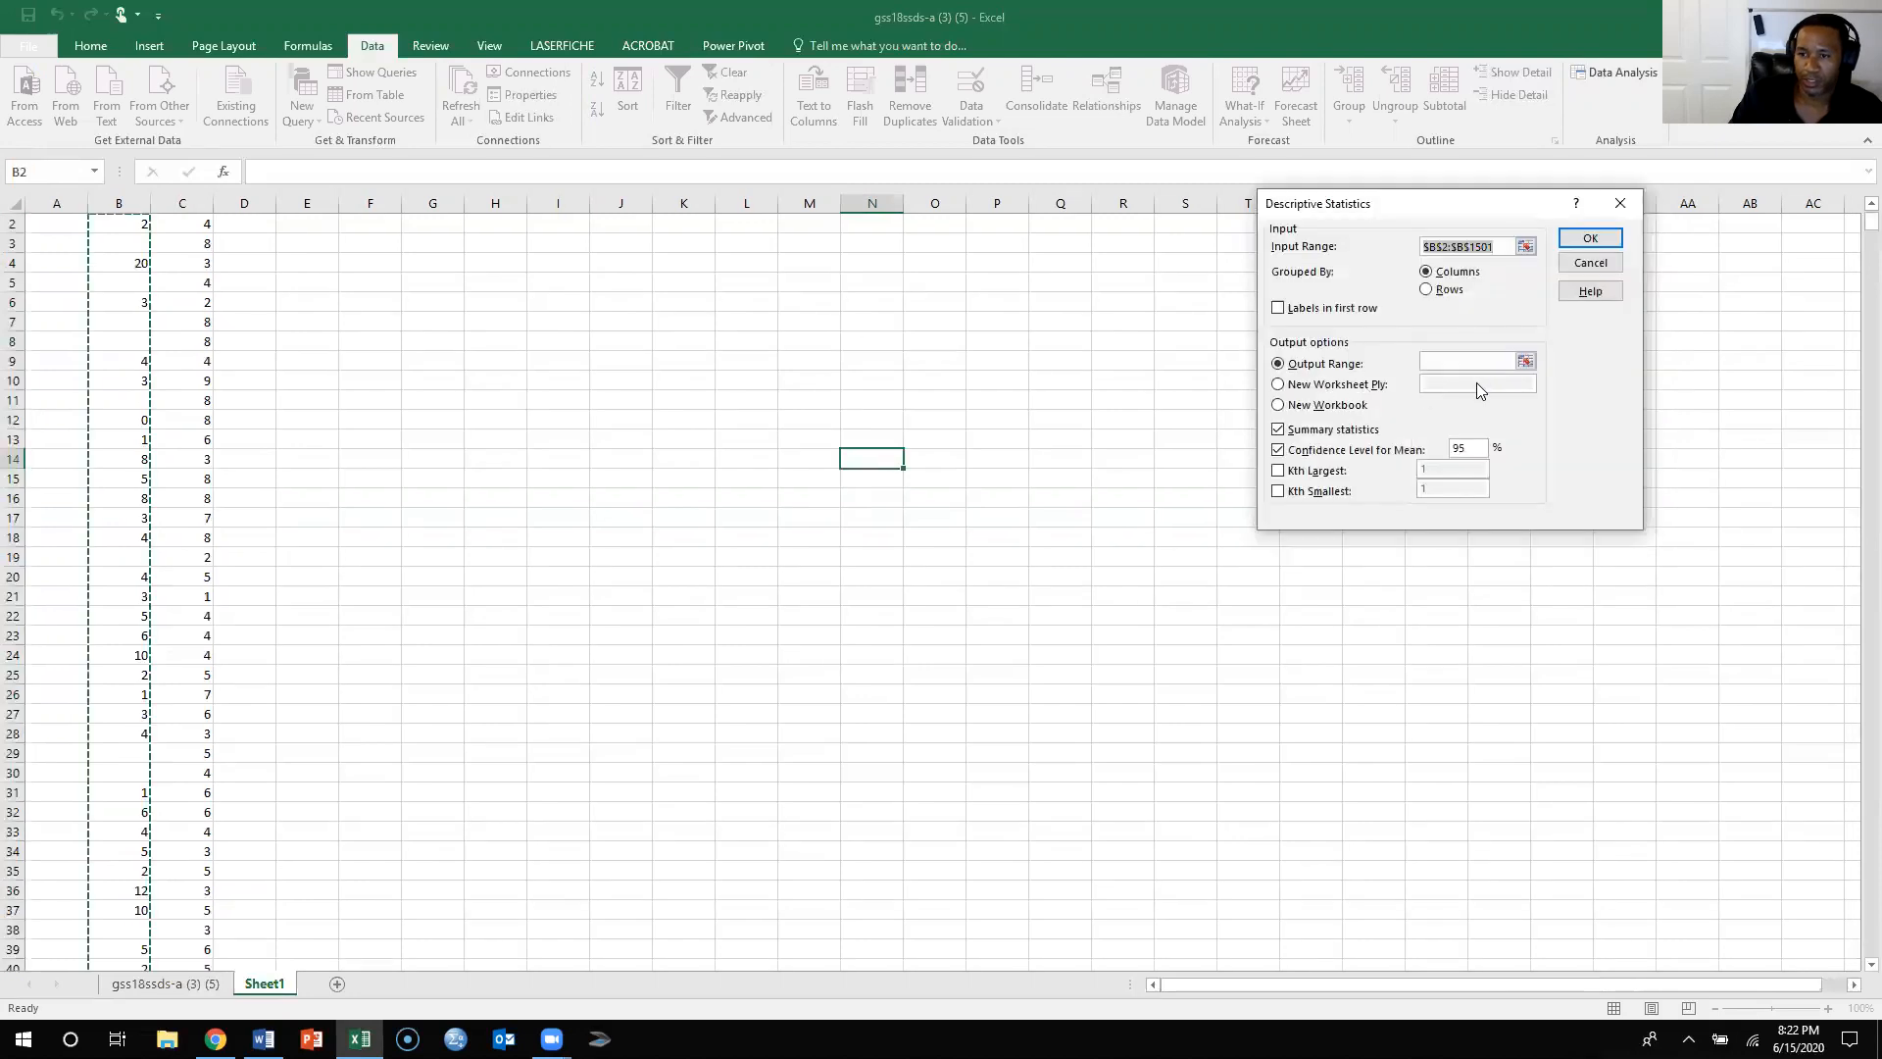
{"action": "left_click", "coordinate": [1526, 364]}
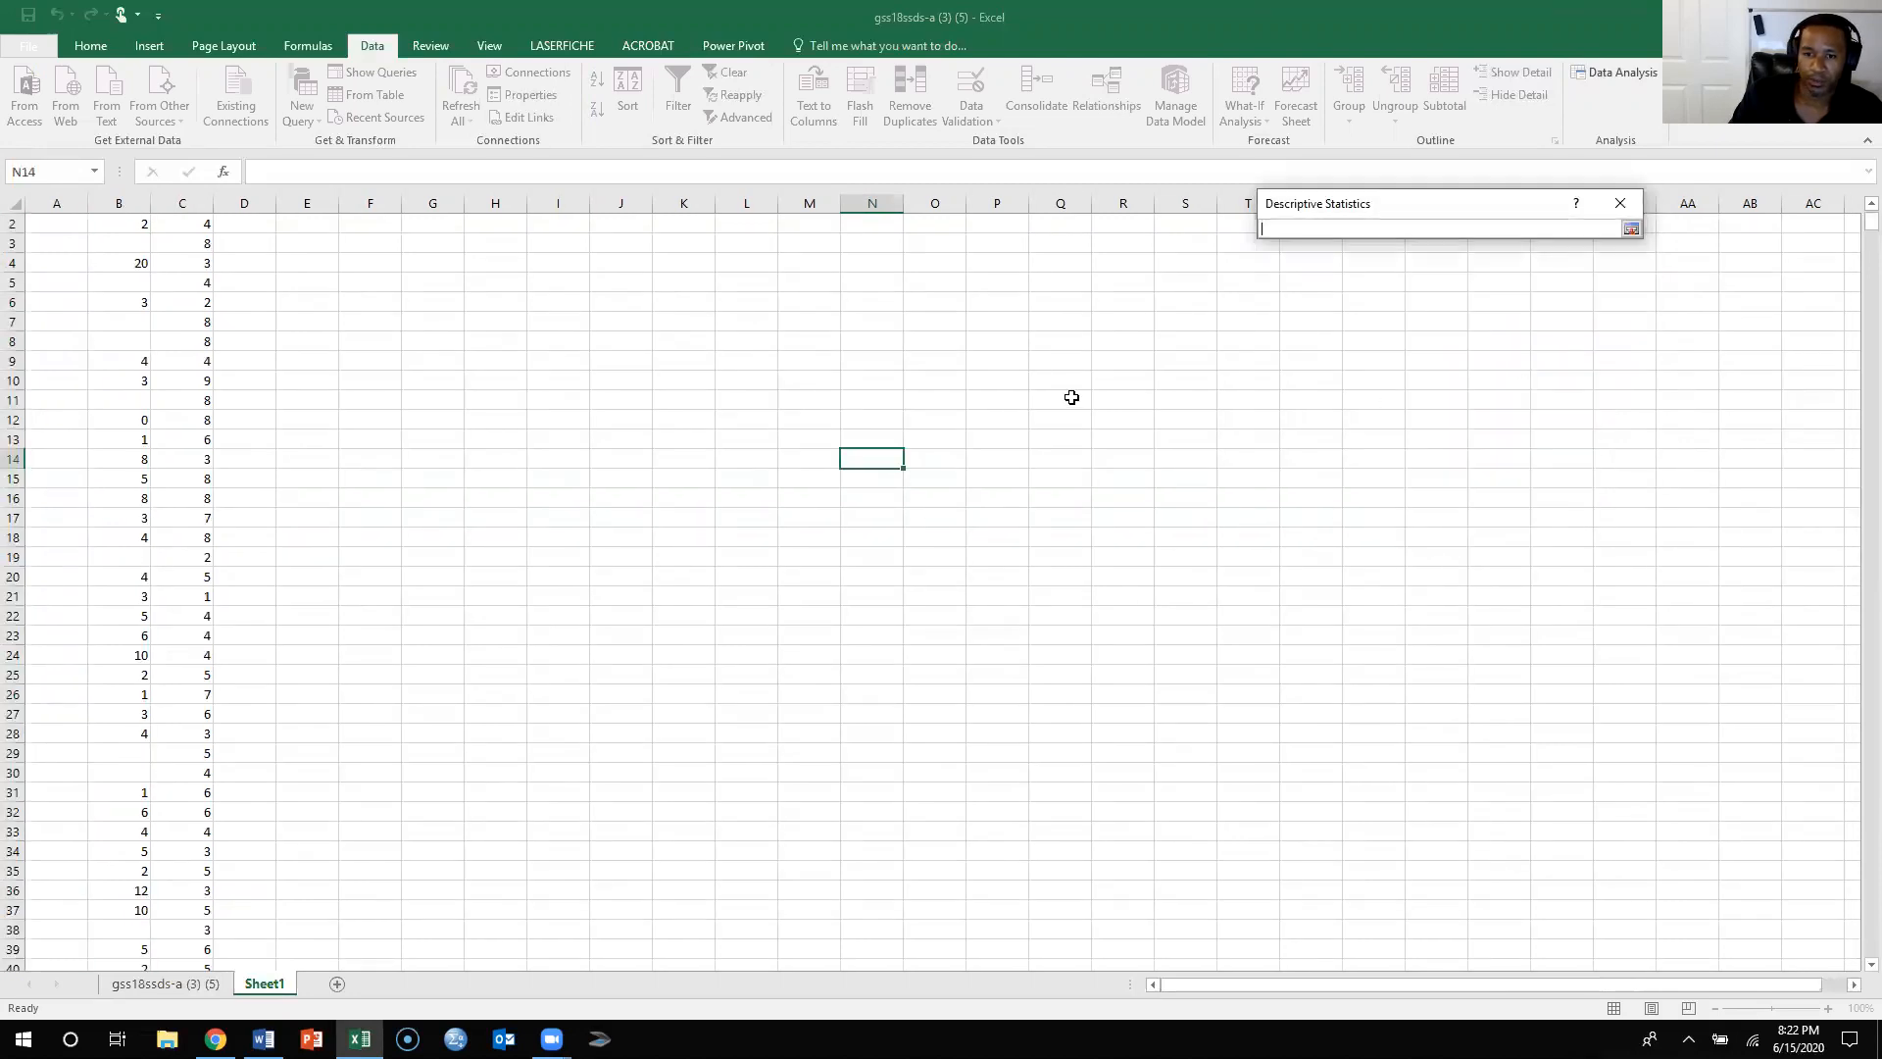
{"action": "left_click", "coordinate": [866, 434]}
{"action": "left_click", "coordinate": [1630, 231]}
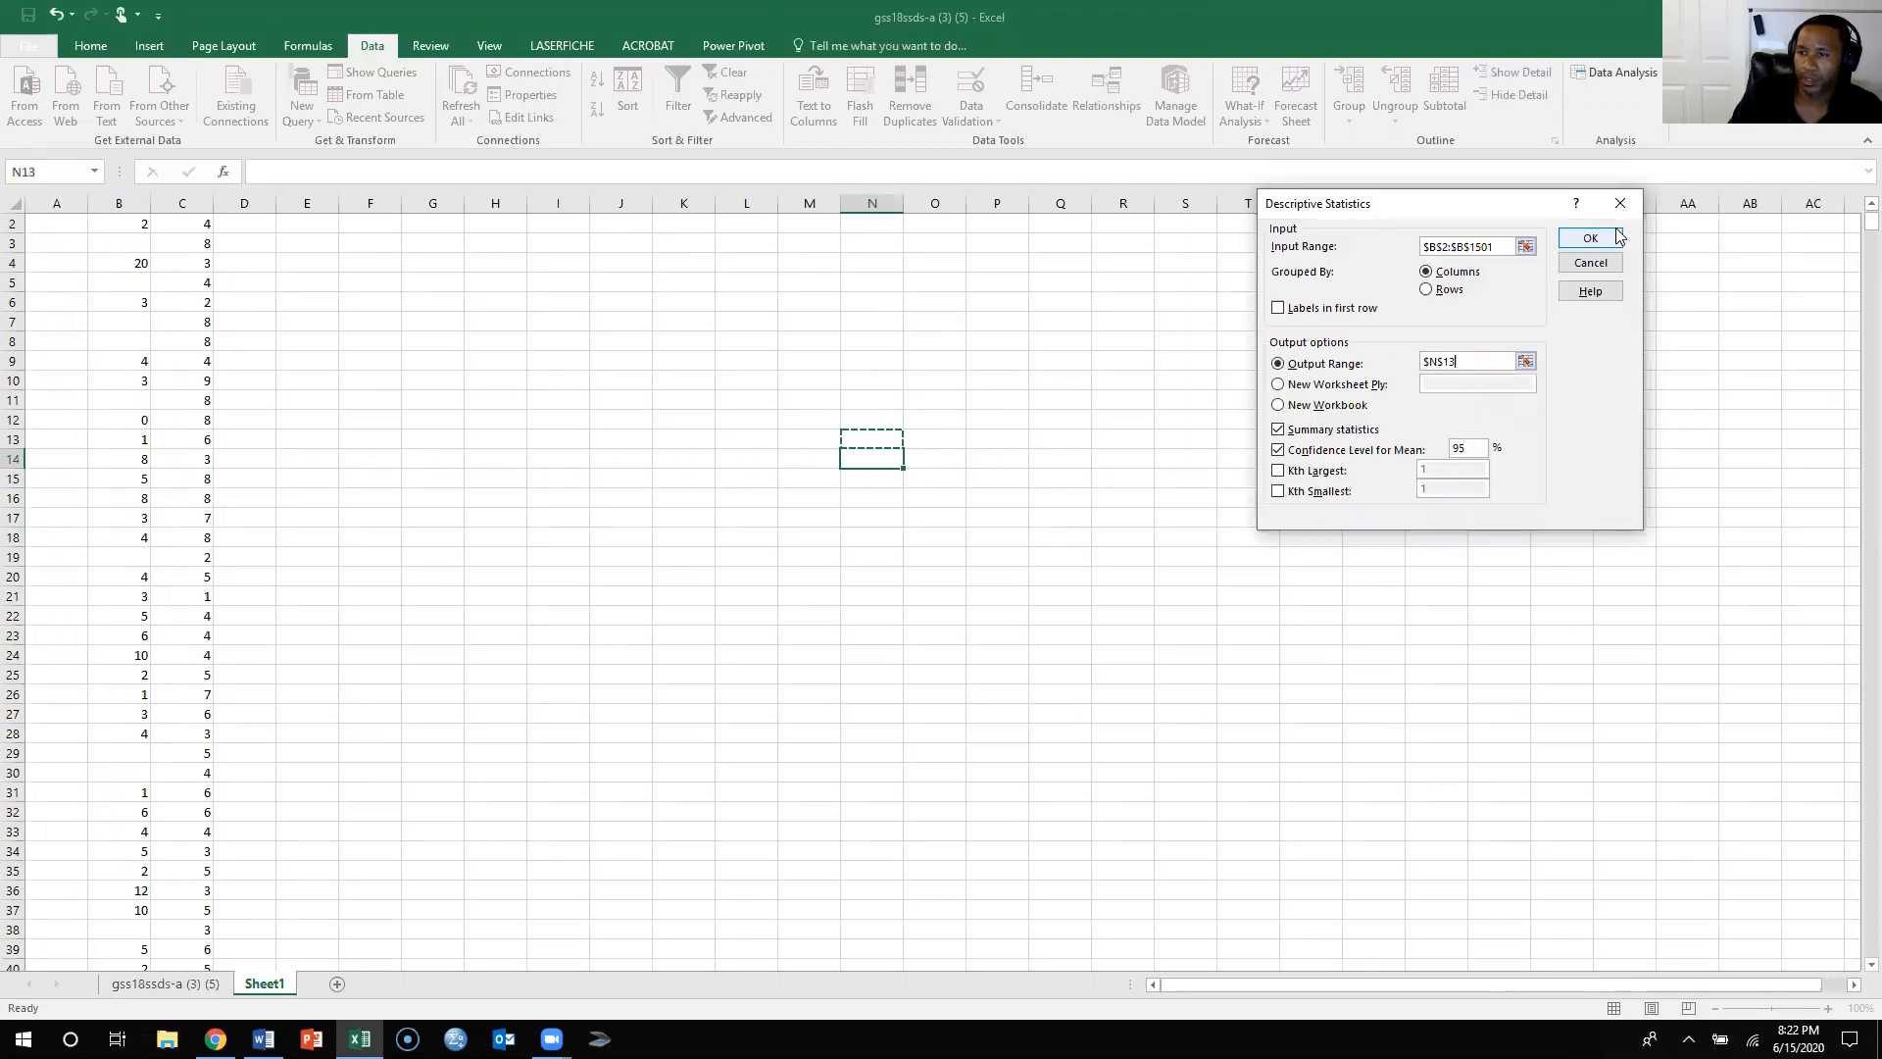
{"action": "left_click", "coordinate": [1590, 236]}
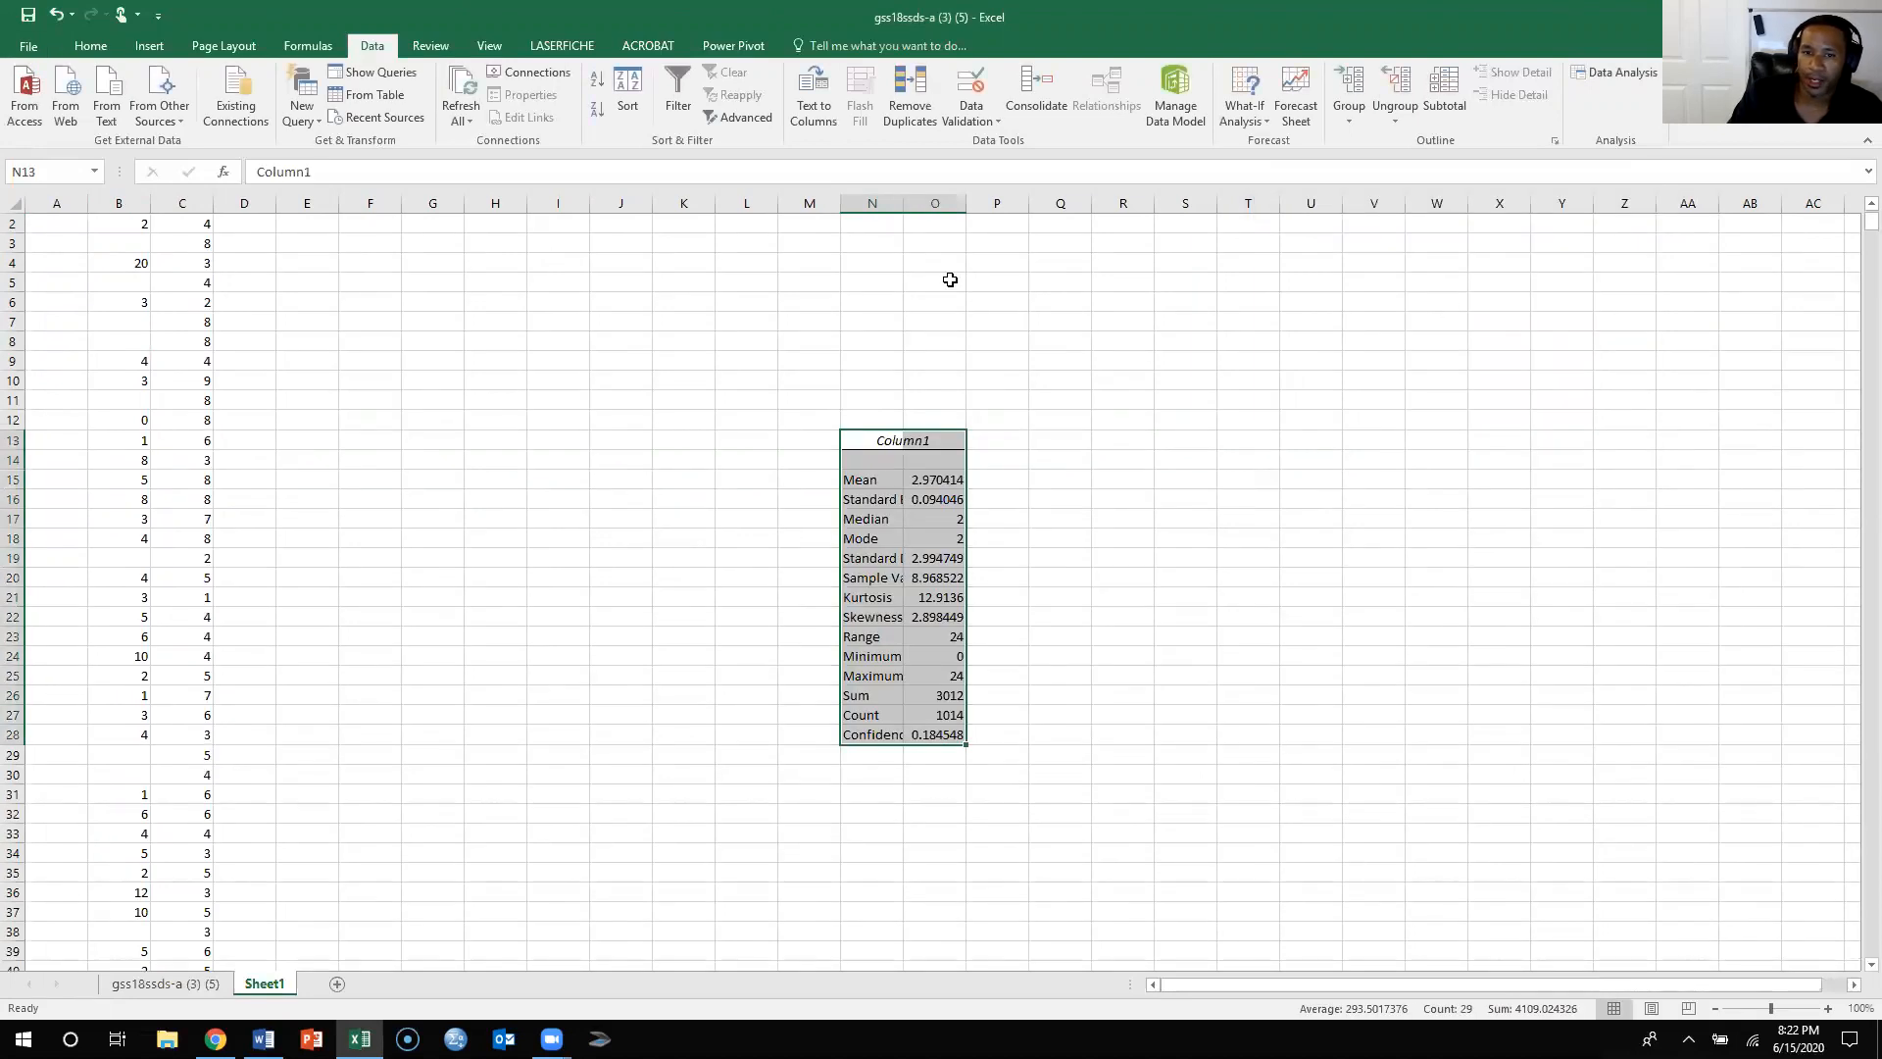
{"action": "left_click_drag", "start_coordinate": [903, 203], "coordinate": [971, 203]}
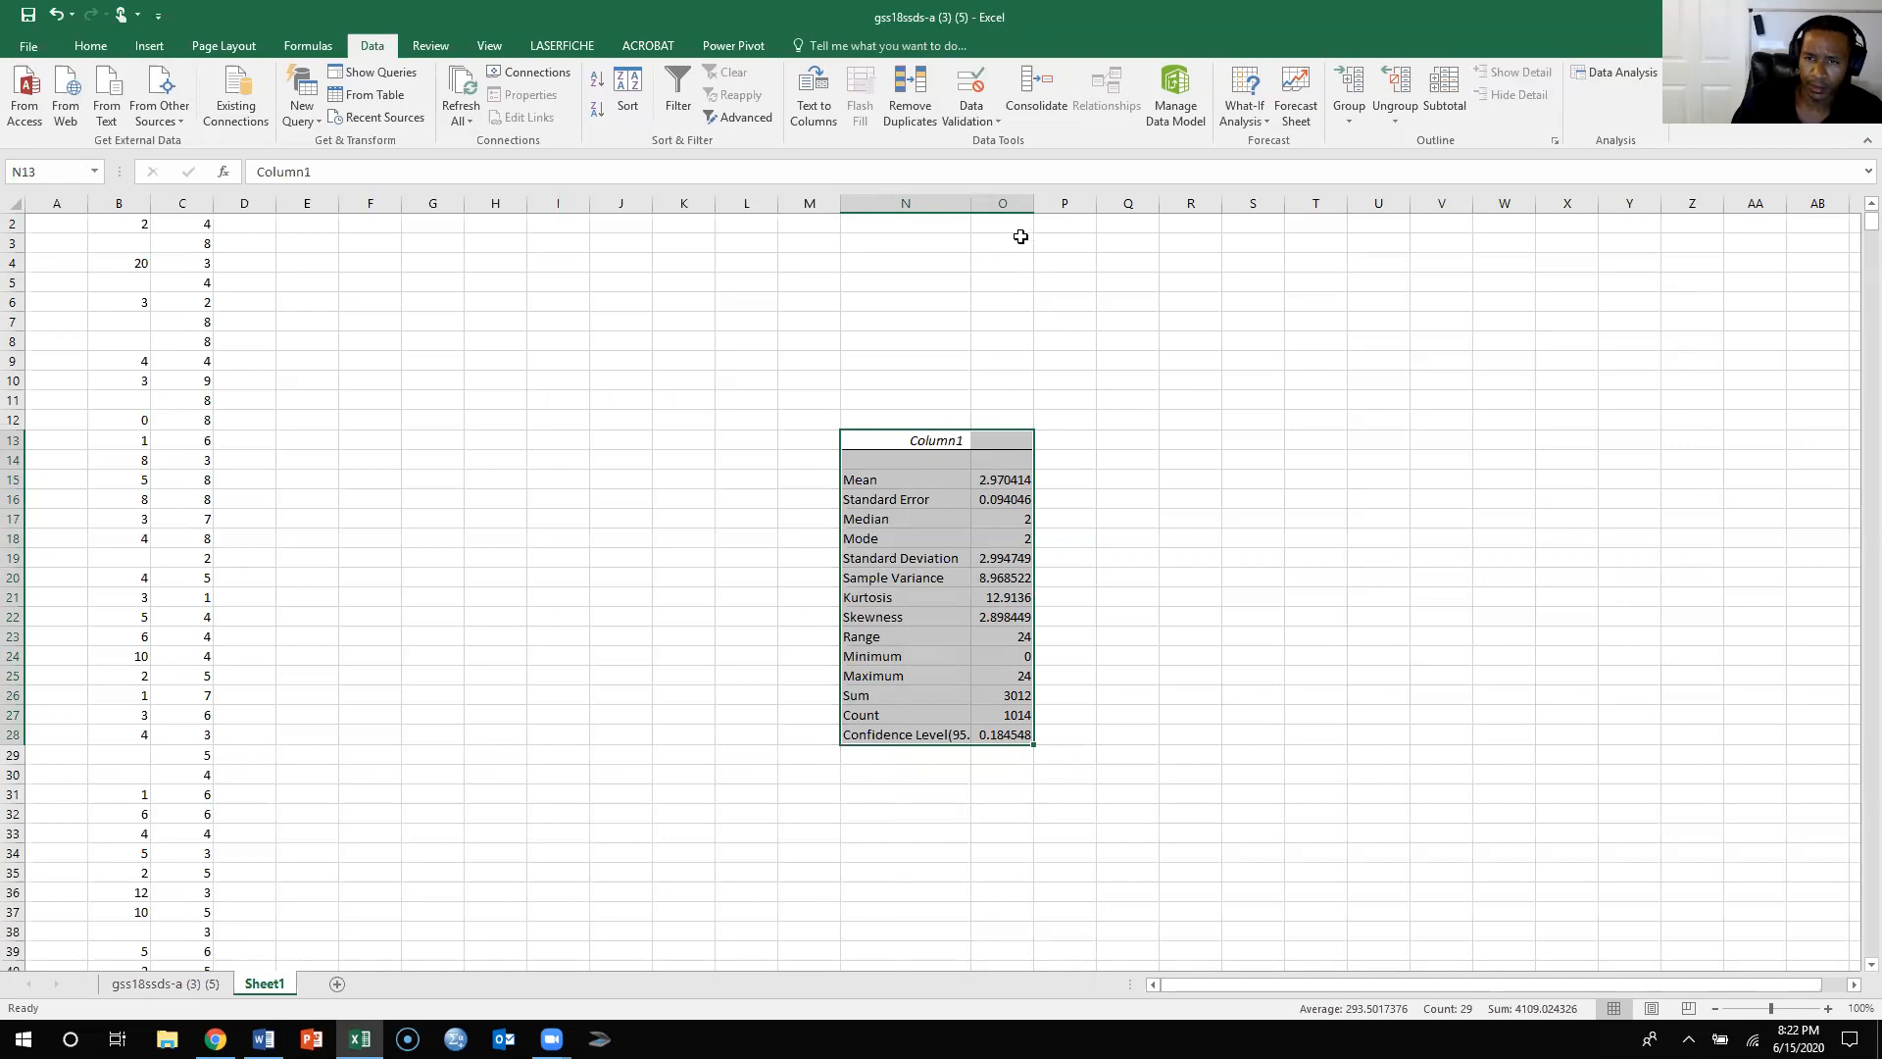
{"action": "left_click_drag", "start_coordinate": [1033, 203], "coordinate": [1072, 203]}
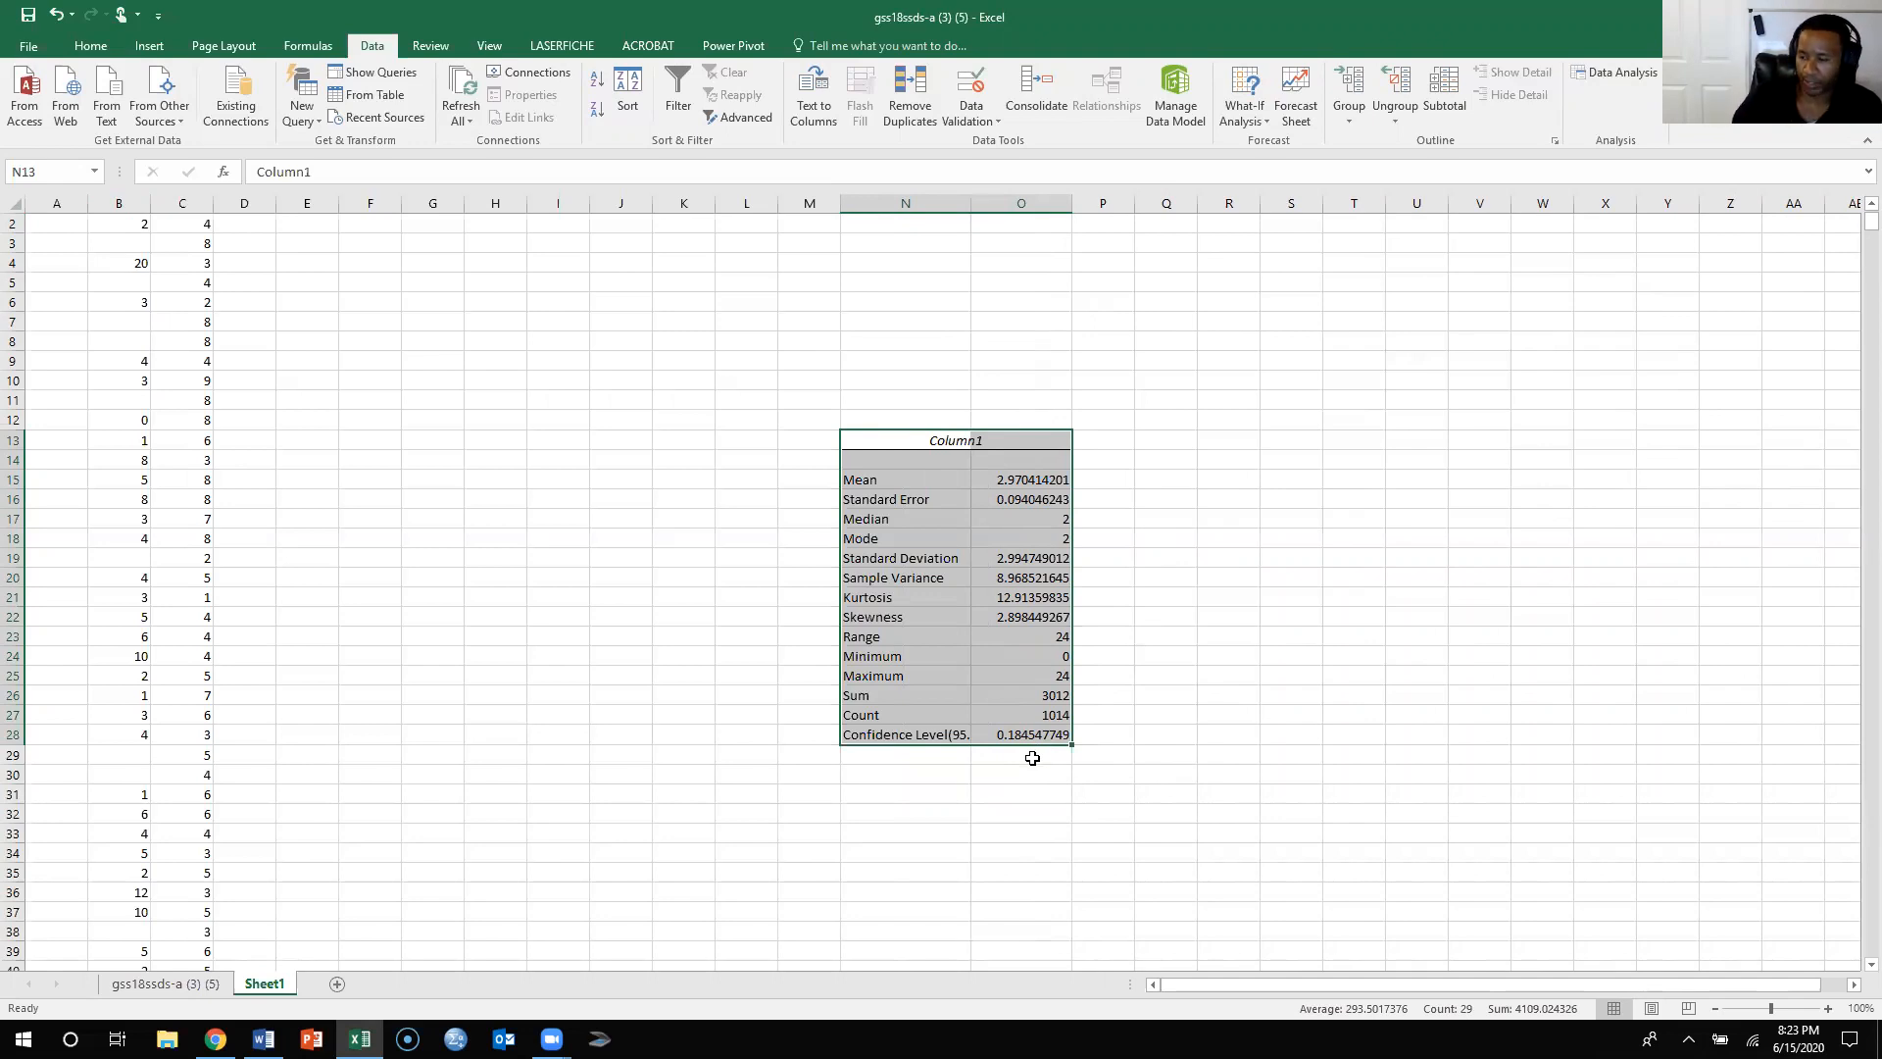
- Start a search limited to the POLVIEWS column and check that variable's missing-value codes in the Word codebook before returning to Excel
{"action": "scroll", "coordinate": [1573, 294], "scroll_direction": "up", "scroll_amount": 1}
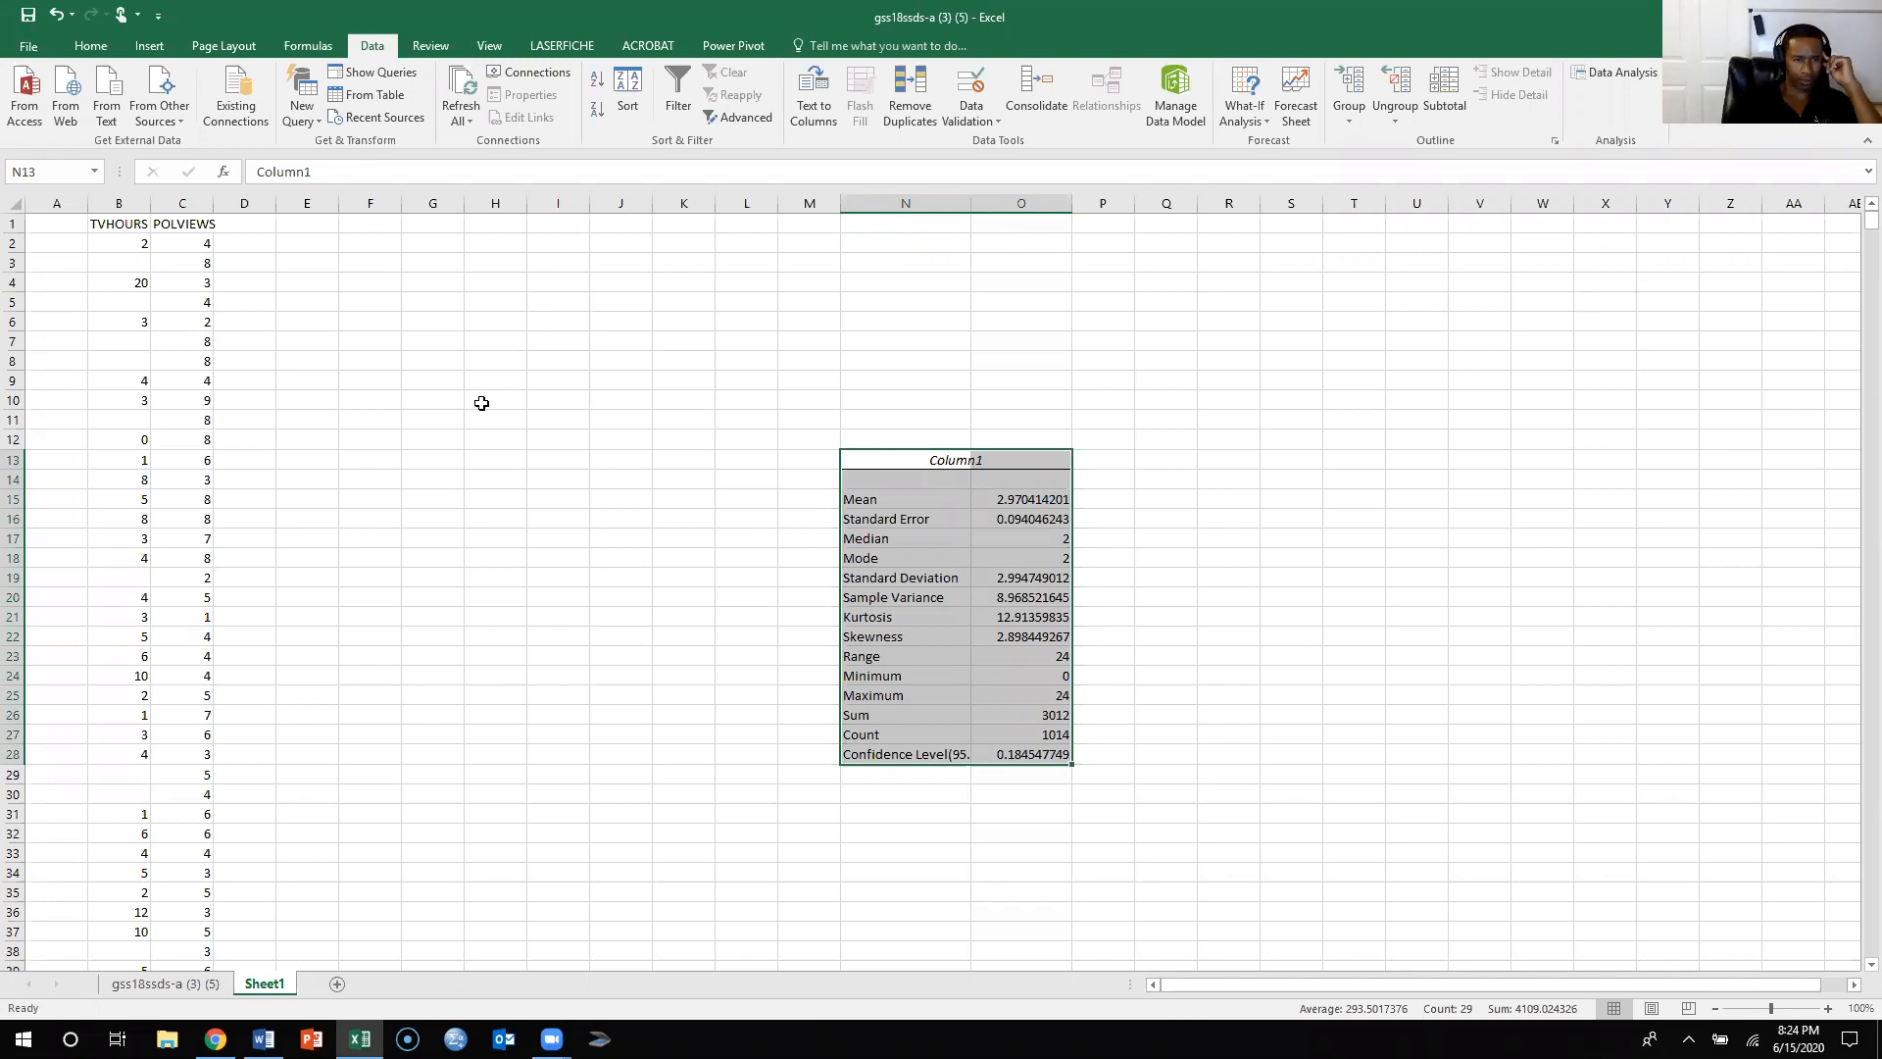
{"action": "left_click", "coordinate": [188, 205]}
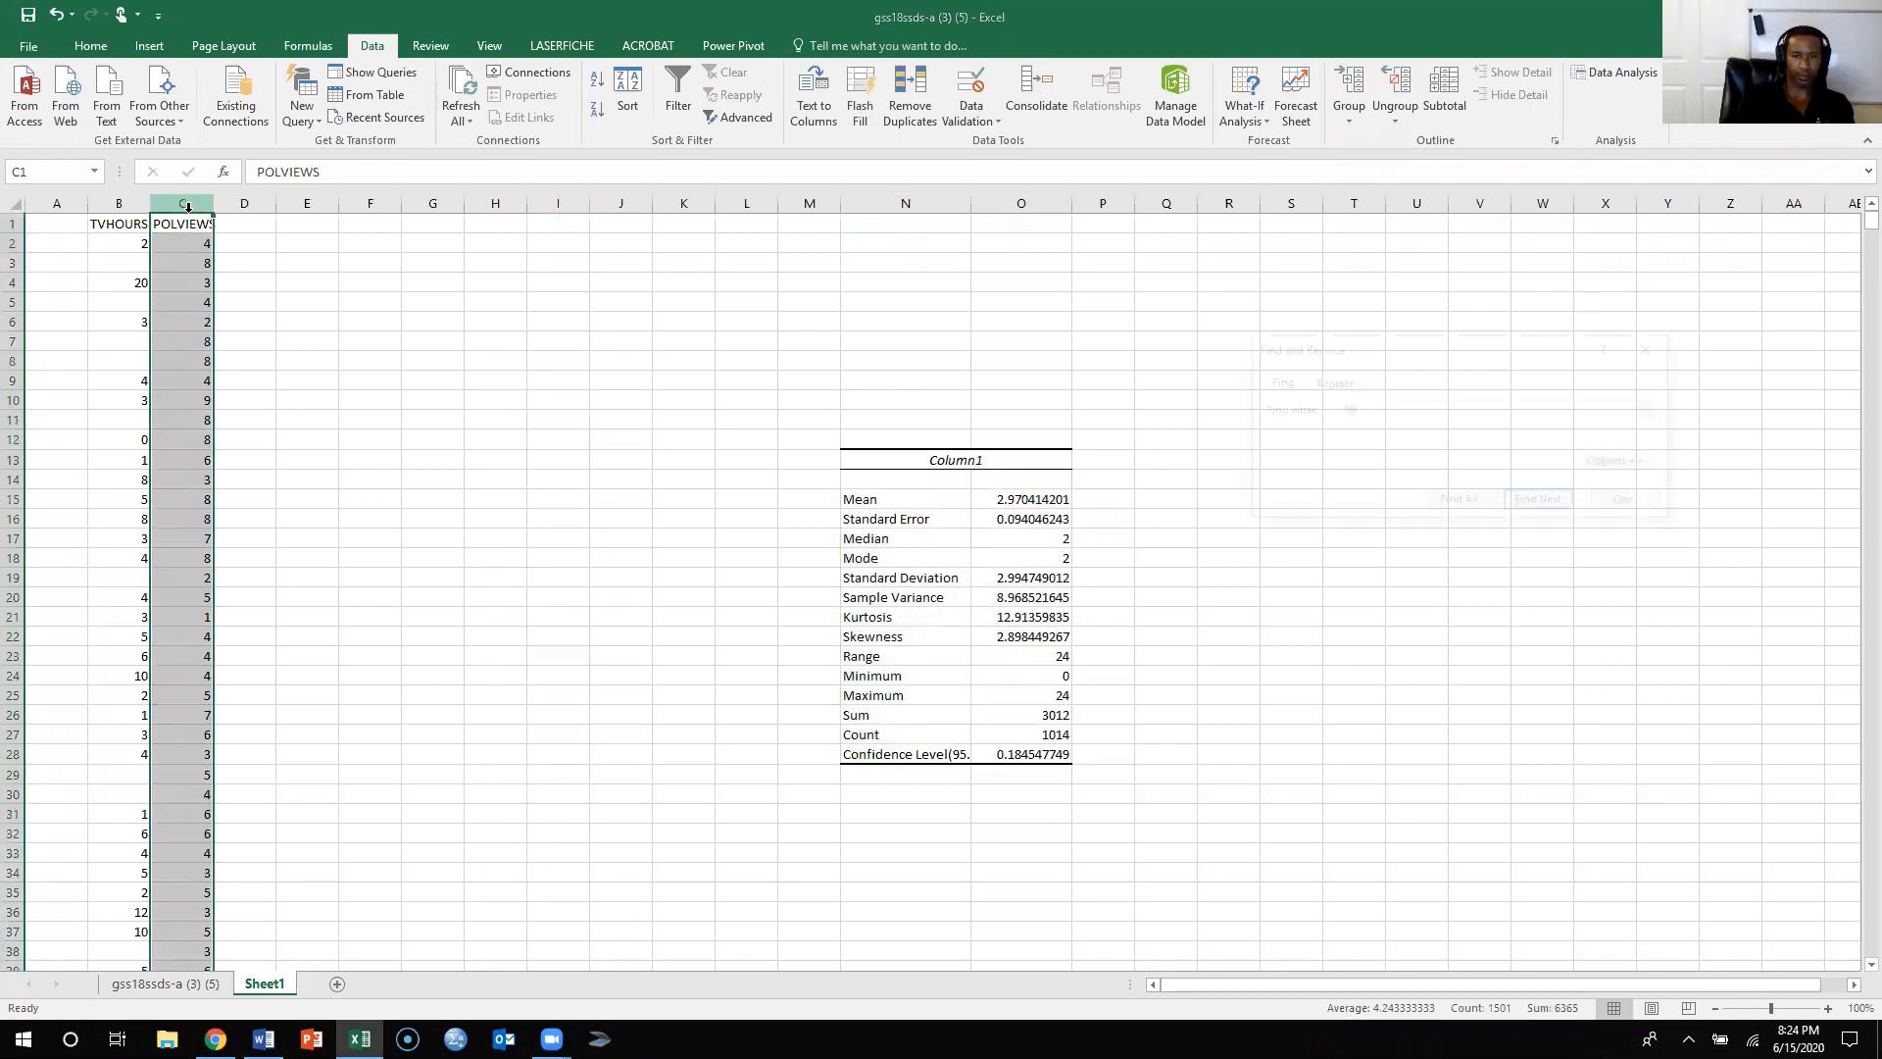
{"action": "key", "text": "ctrl+f"}
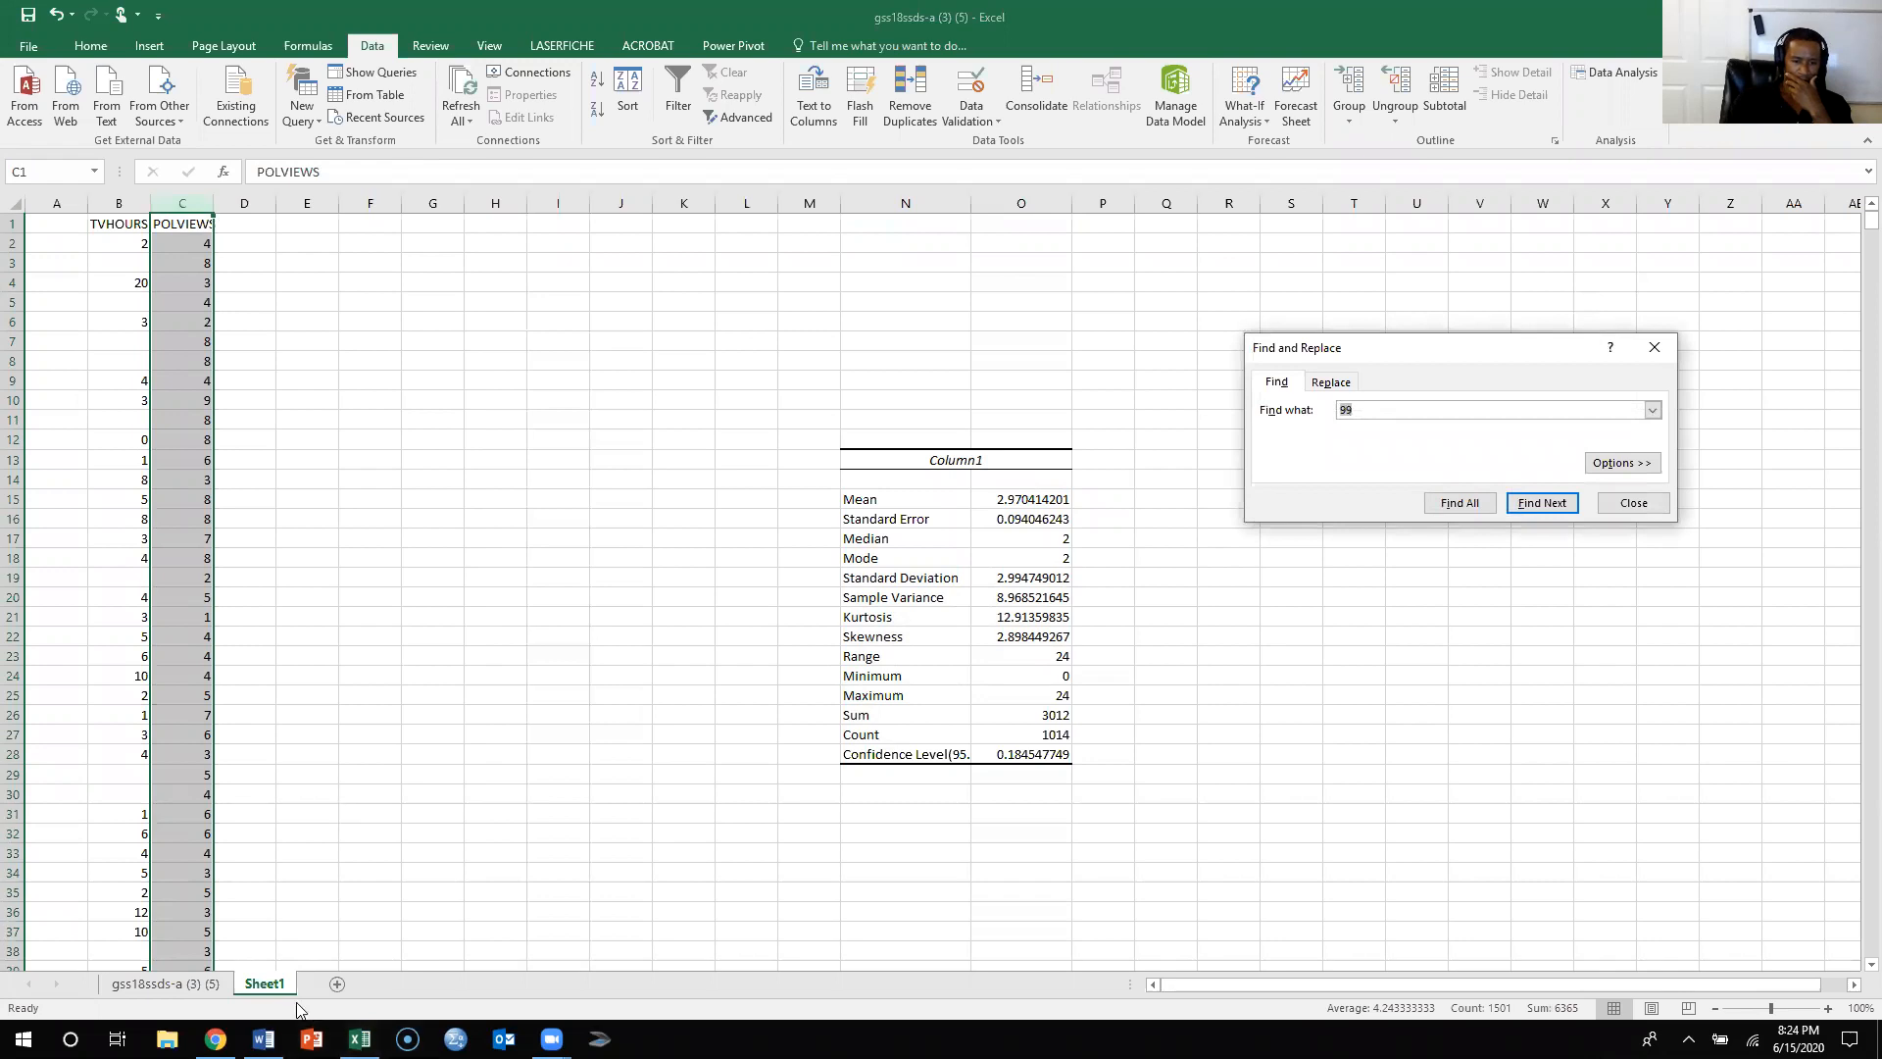
{"action": "mouse_move", "coordinate": [263, 1039]}
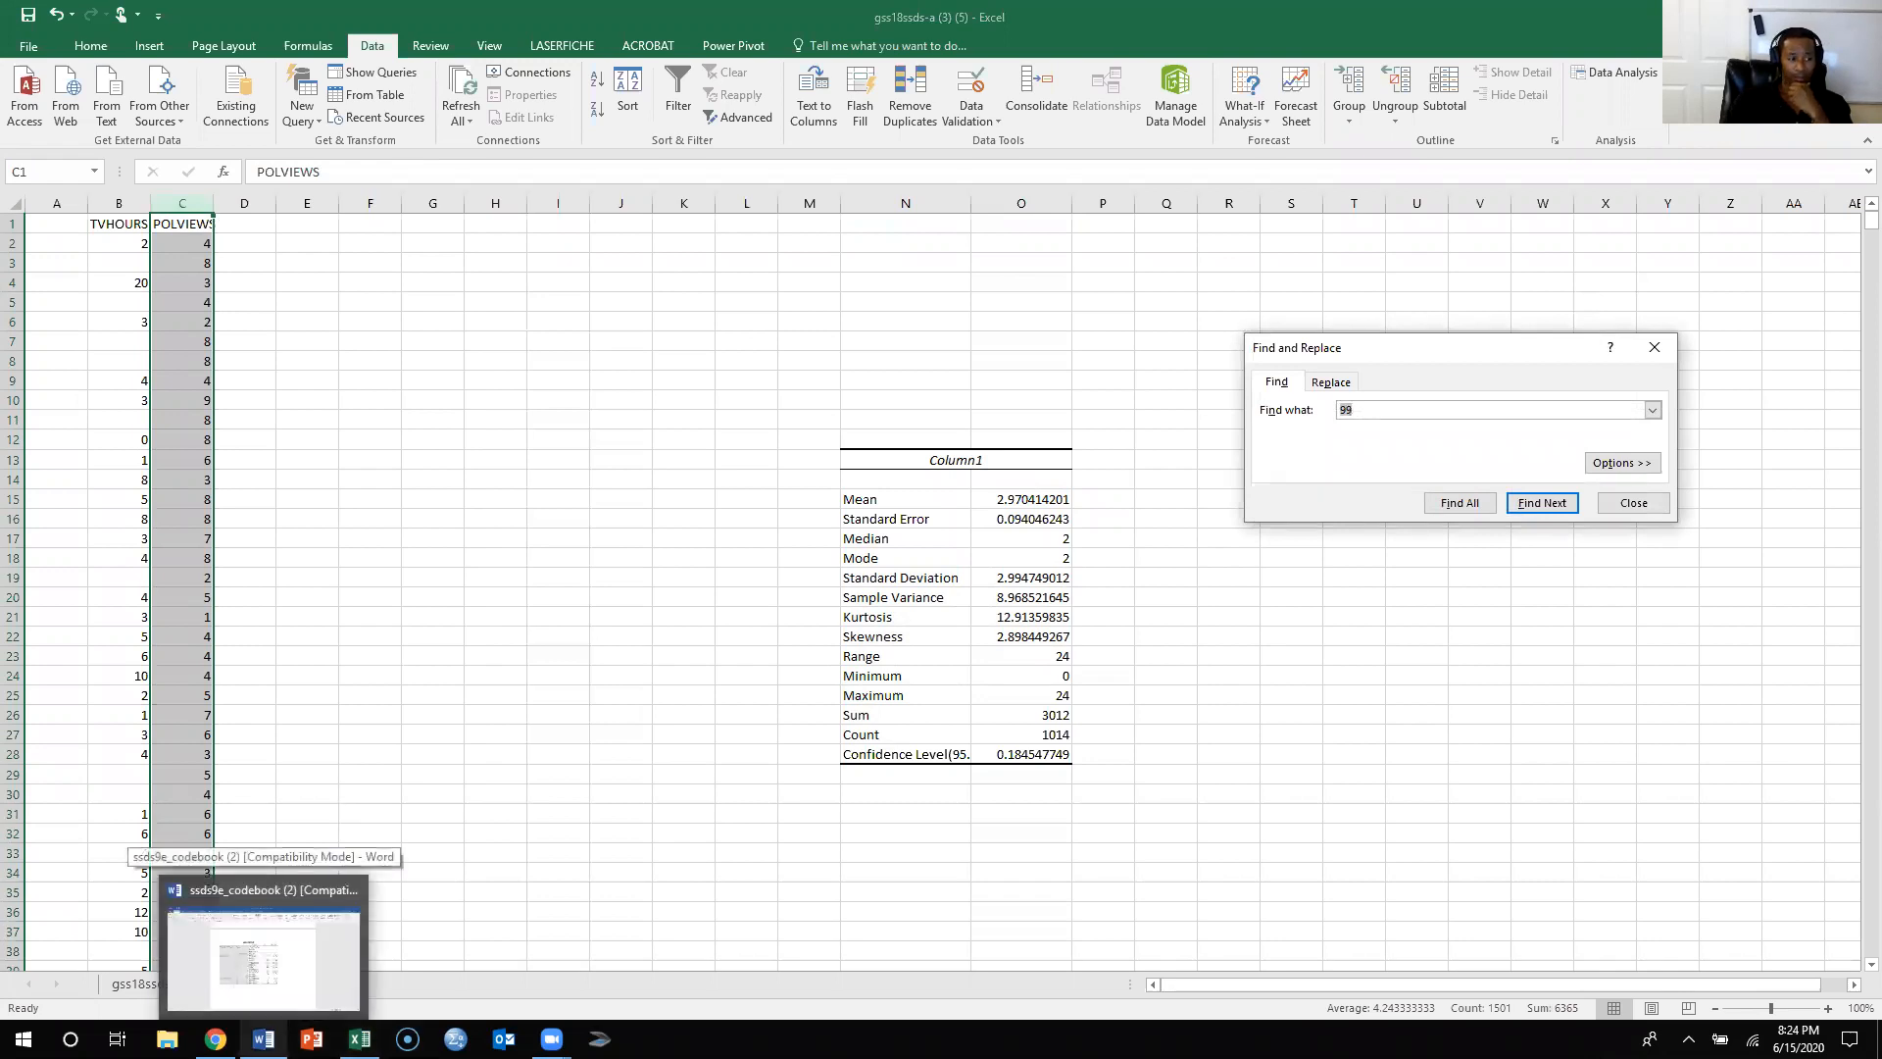
{"action": "left_click", "coordinate": [262, 956]}
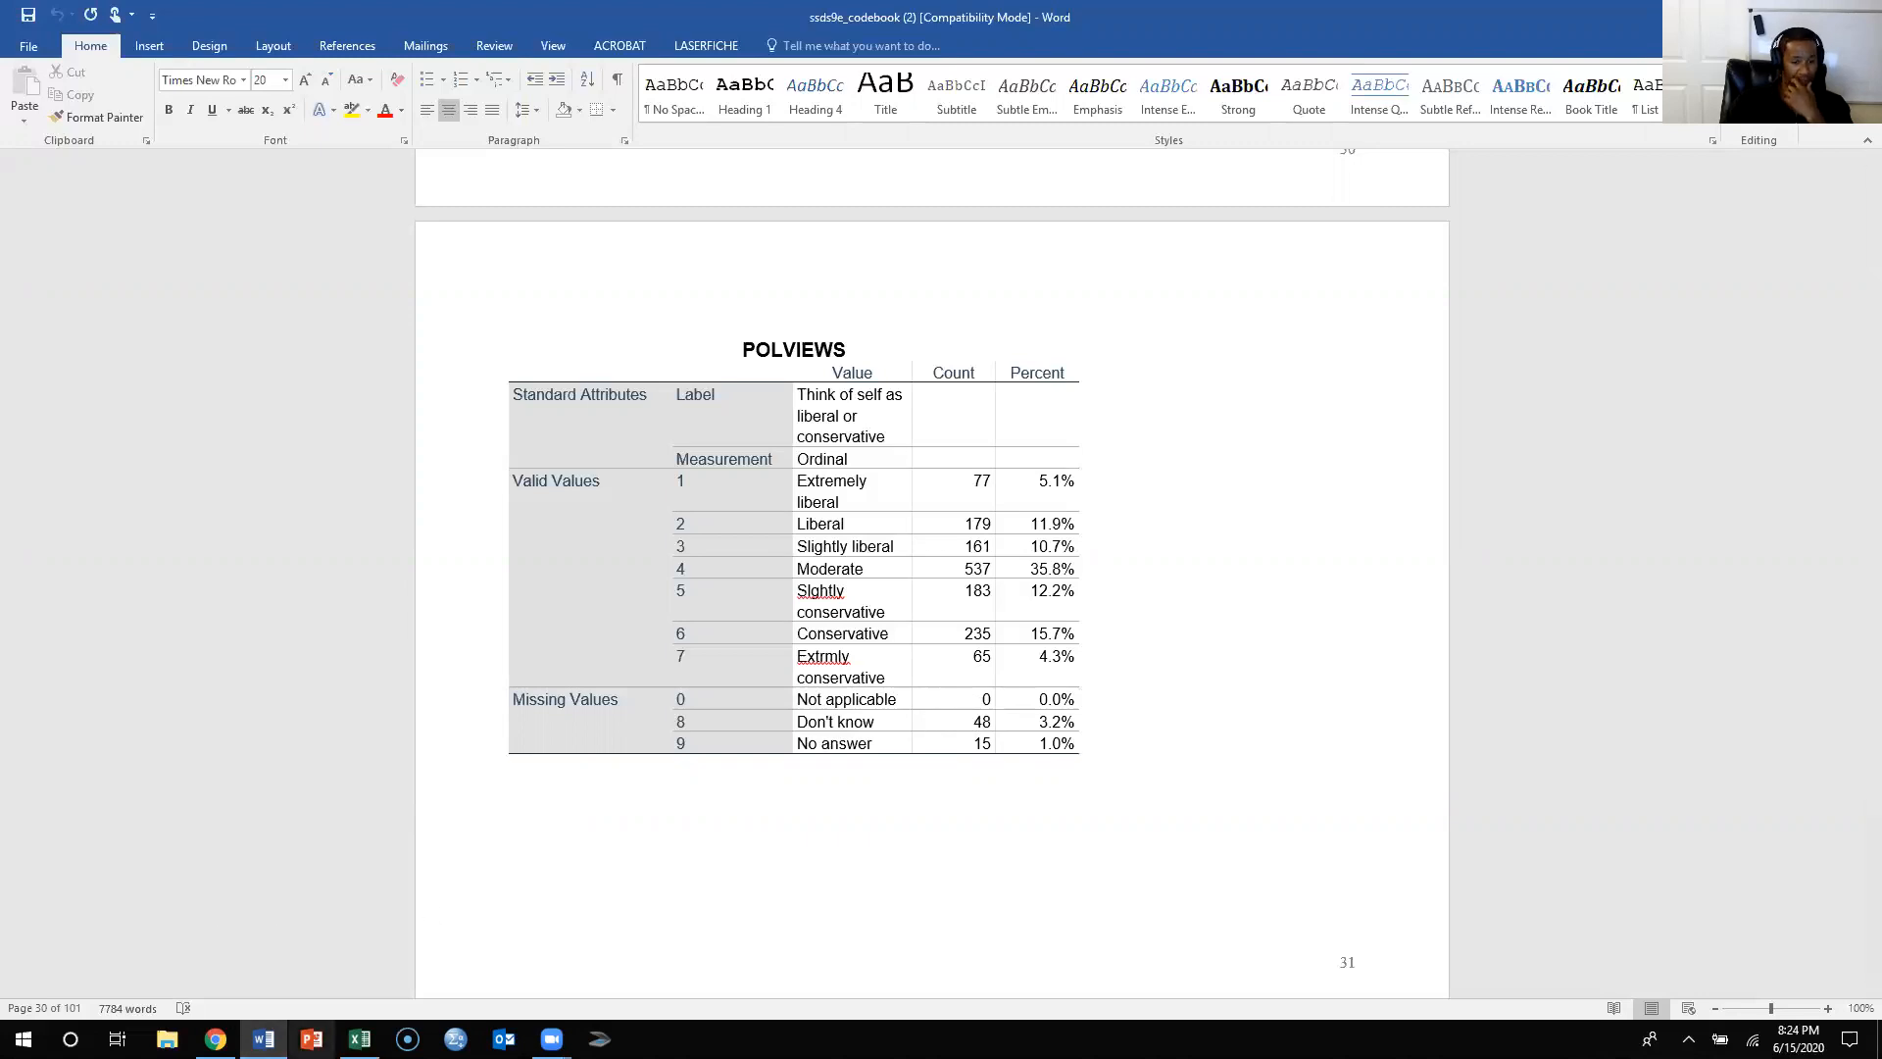
{"action": "left_click", "coordinate": [359, 1039]}
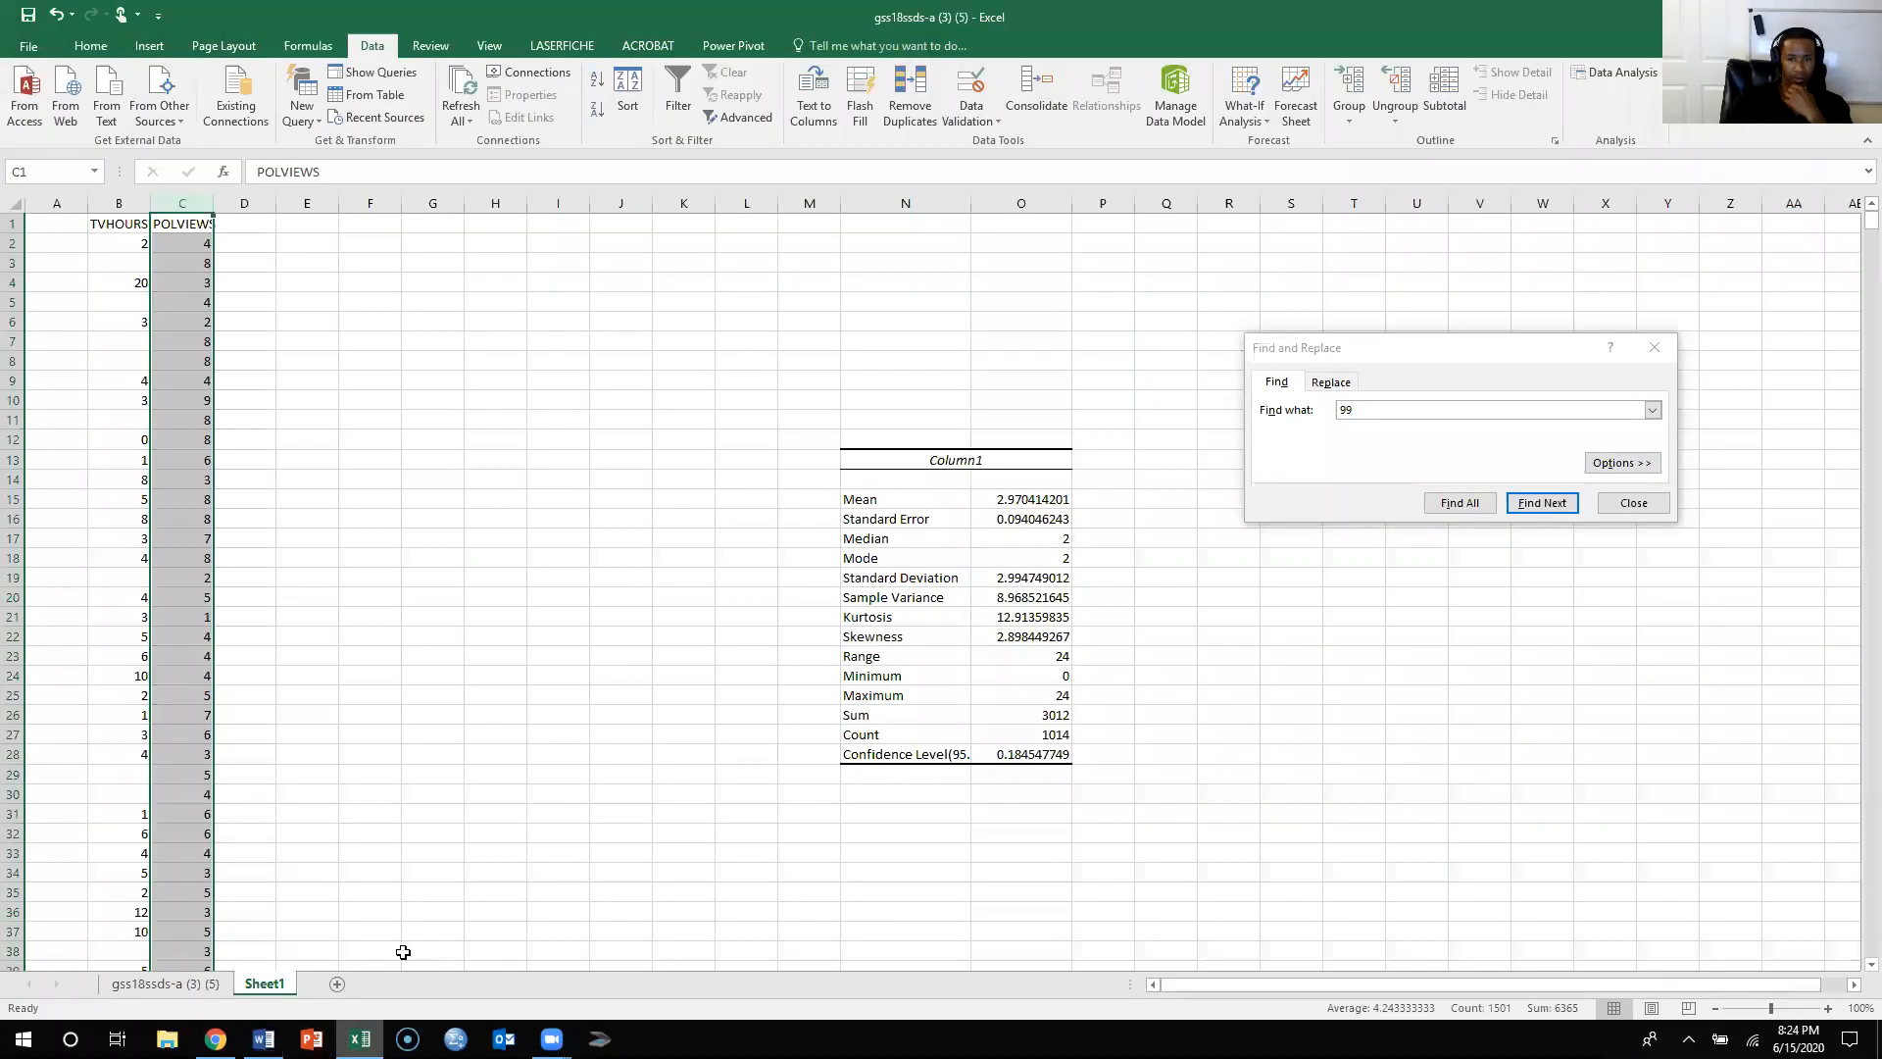
- Replace every 8 in the POLVIEWS column with a blank
{"action": "left_click", "coordinate": [1334, 382]}
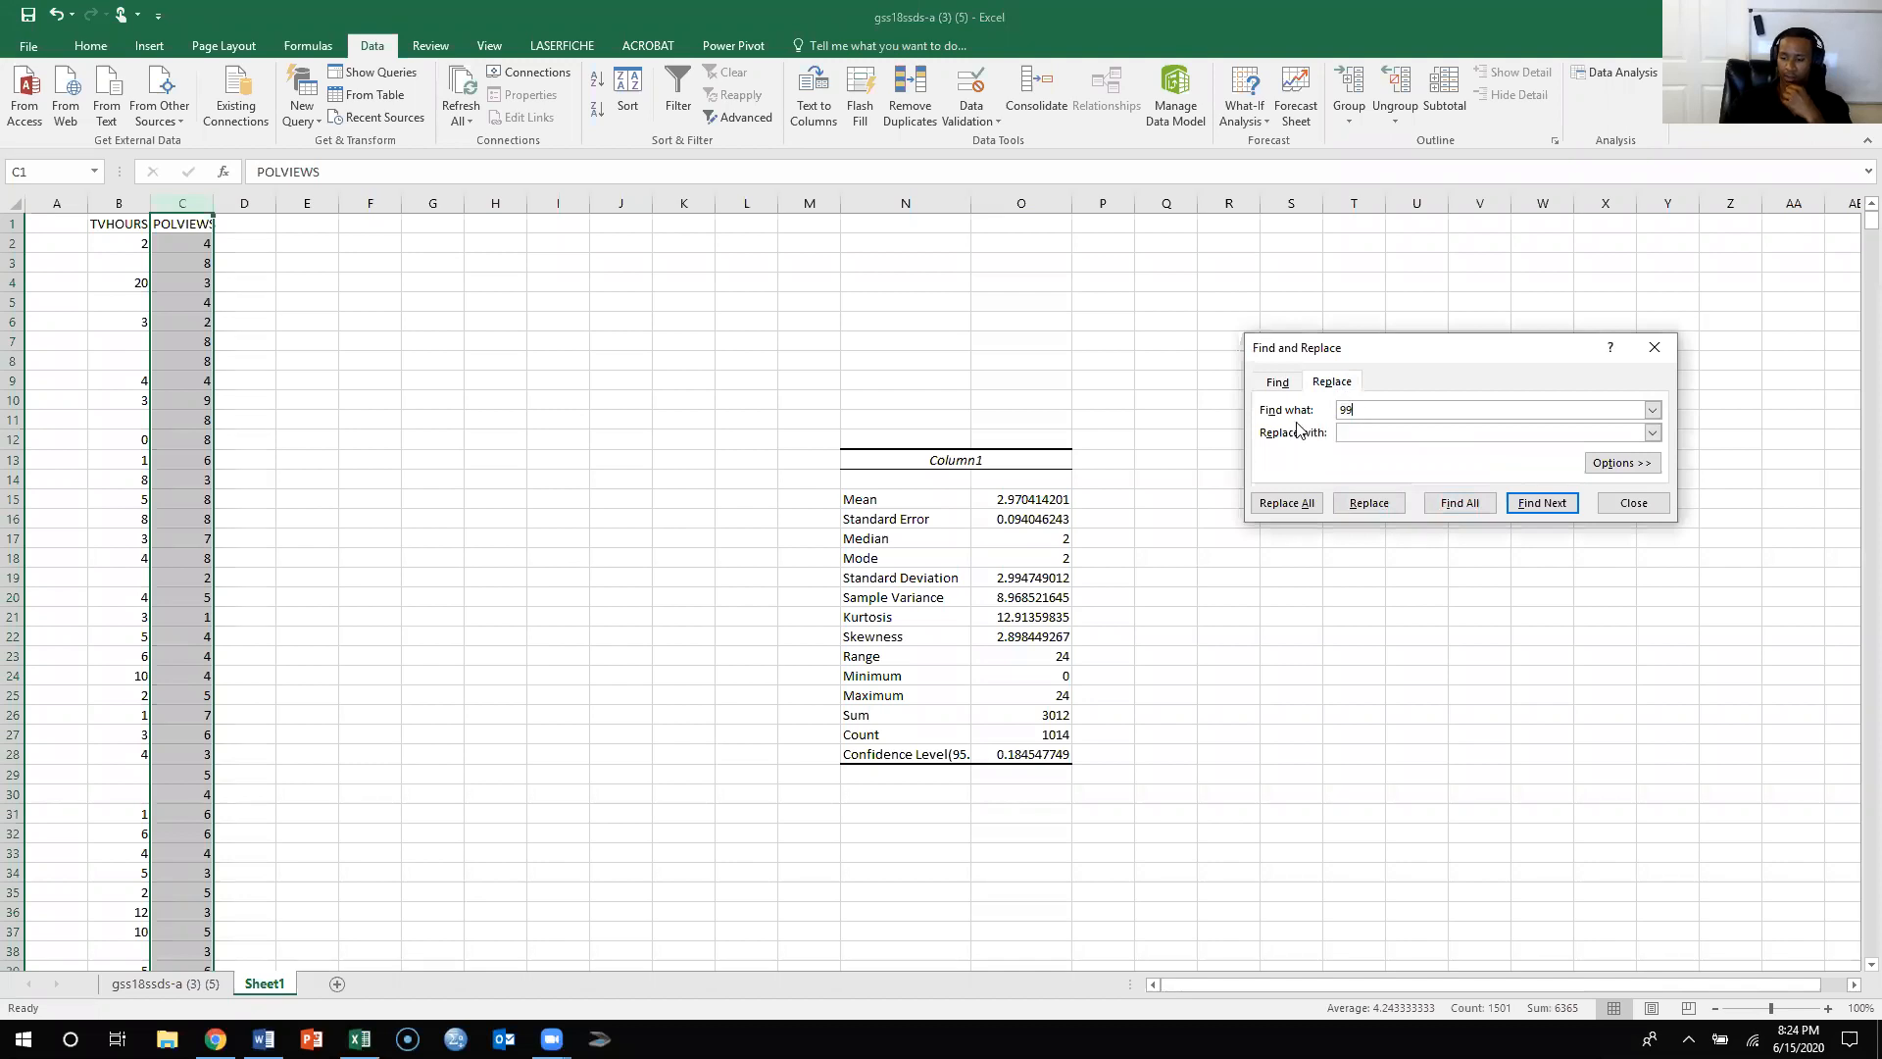
{"action": "left_click", "coordinate": [1382, 404]}
{"action": "key", "text": "BackSpace"}
{"action": "key", "text": "BackSpace"}
{"action": "type", "text": "8"}
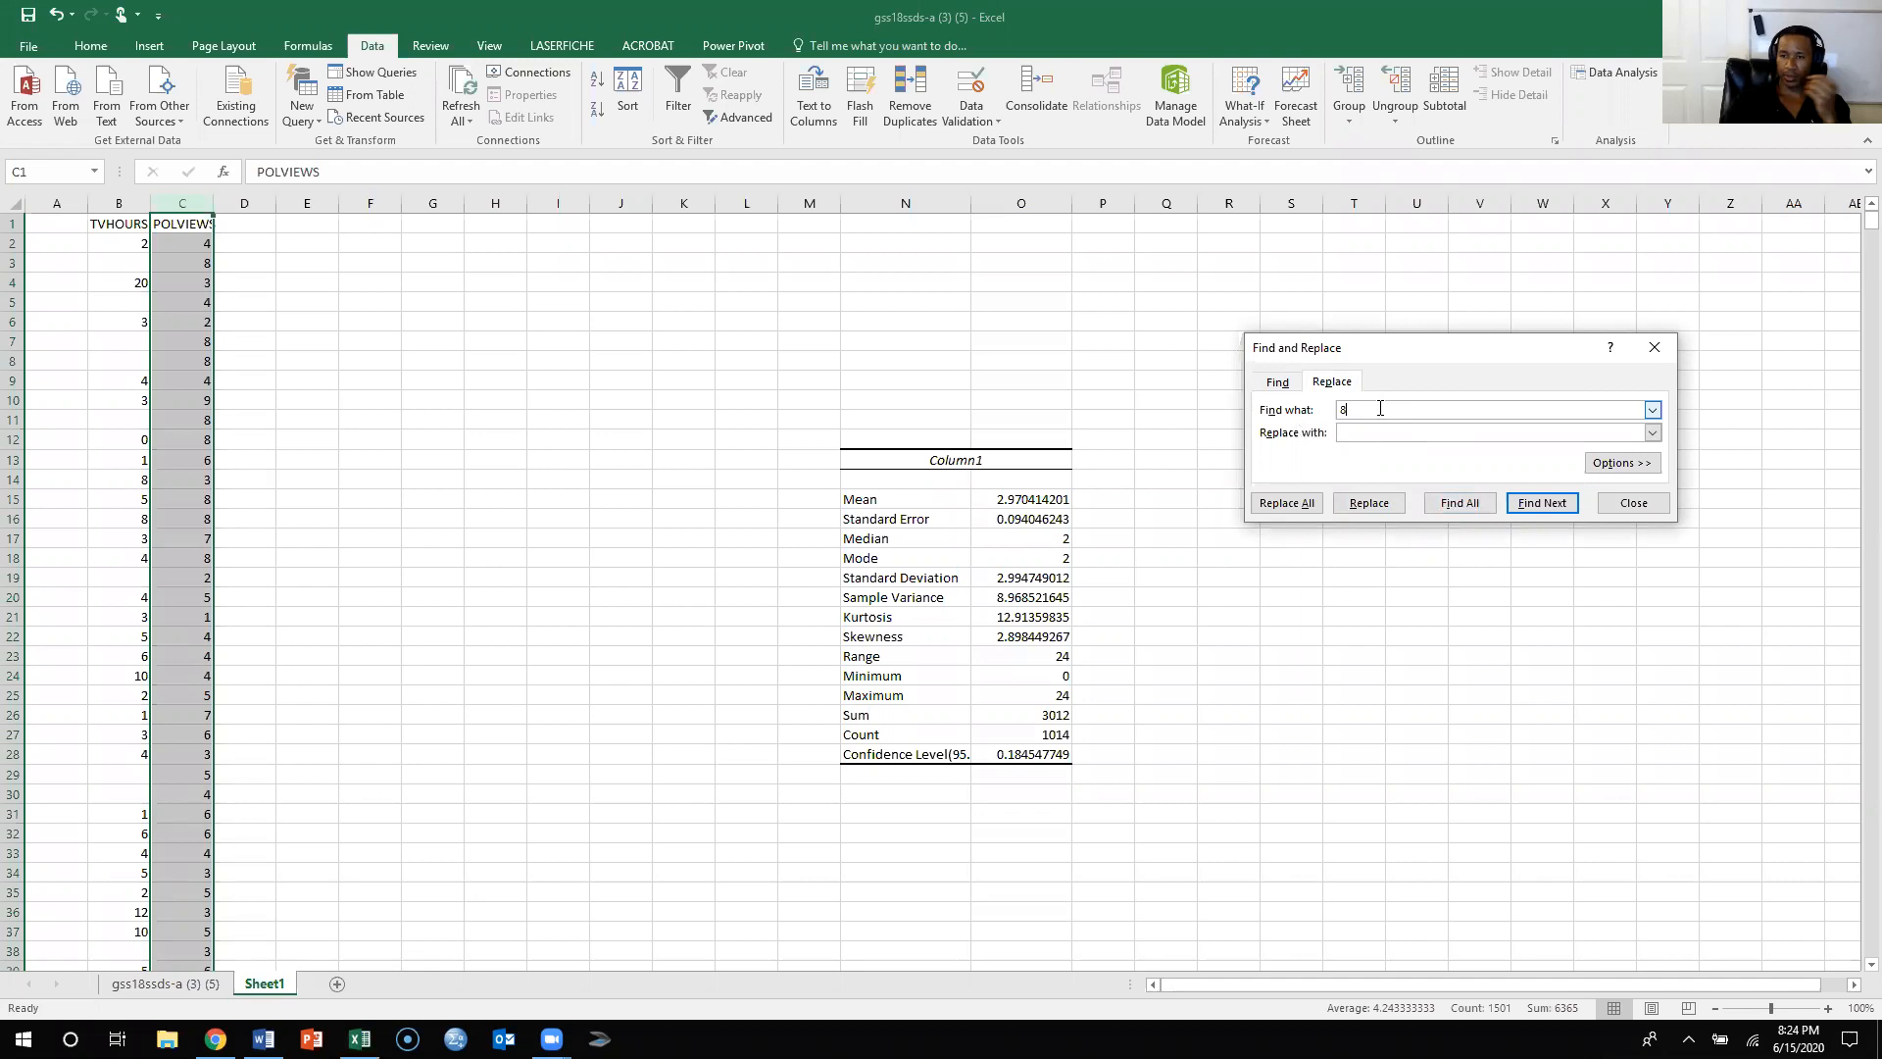
{"action": "left_click", "coordinate": [1272, 504]}
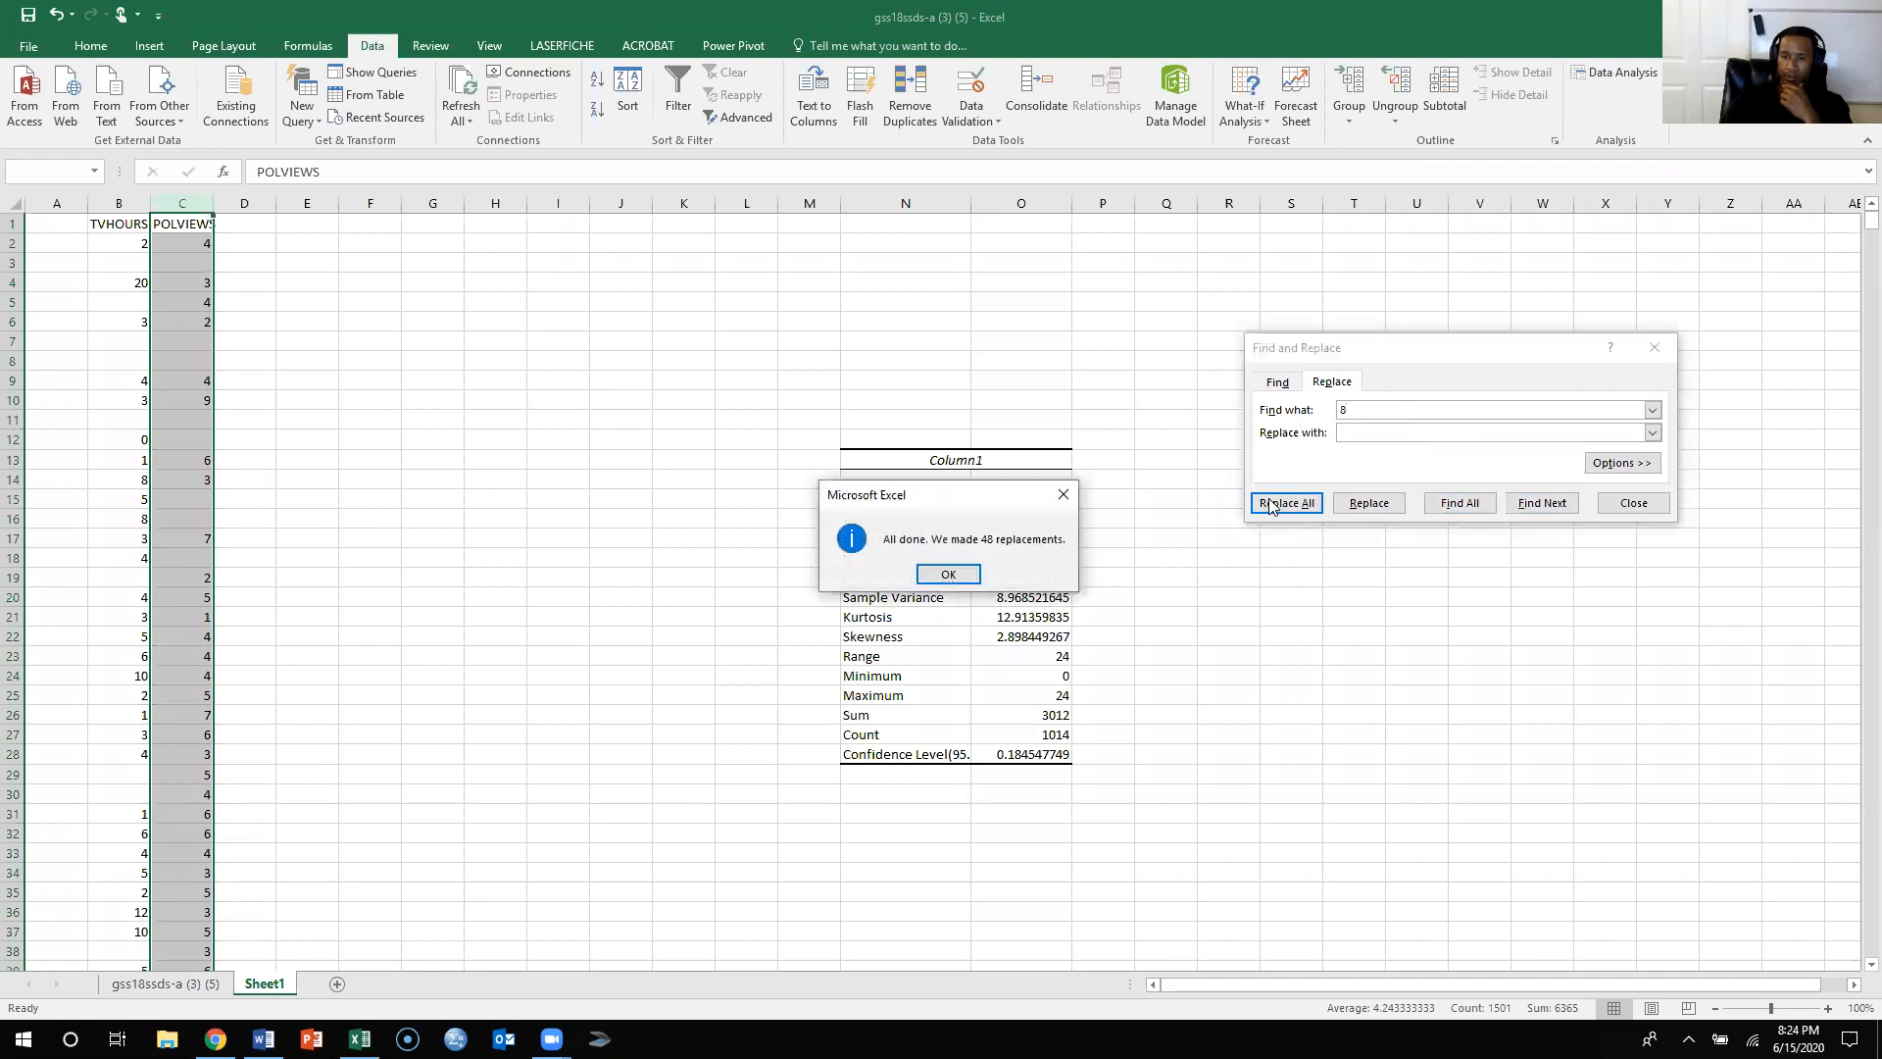
{"action": "left_click", "coordinate": [966, 575]}
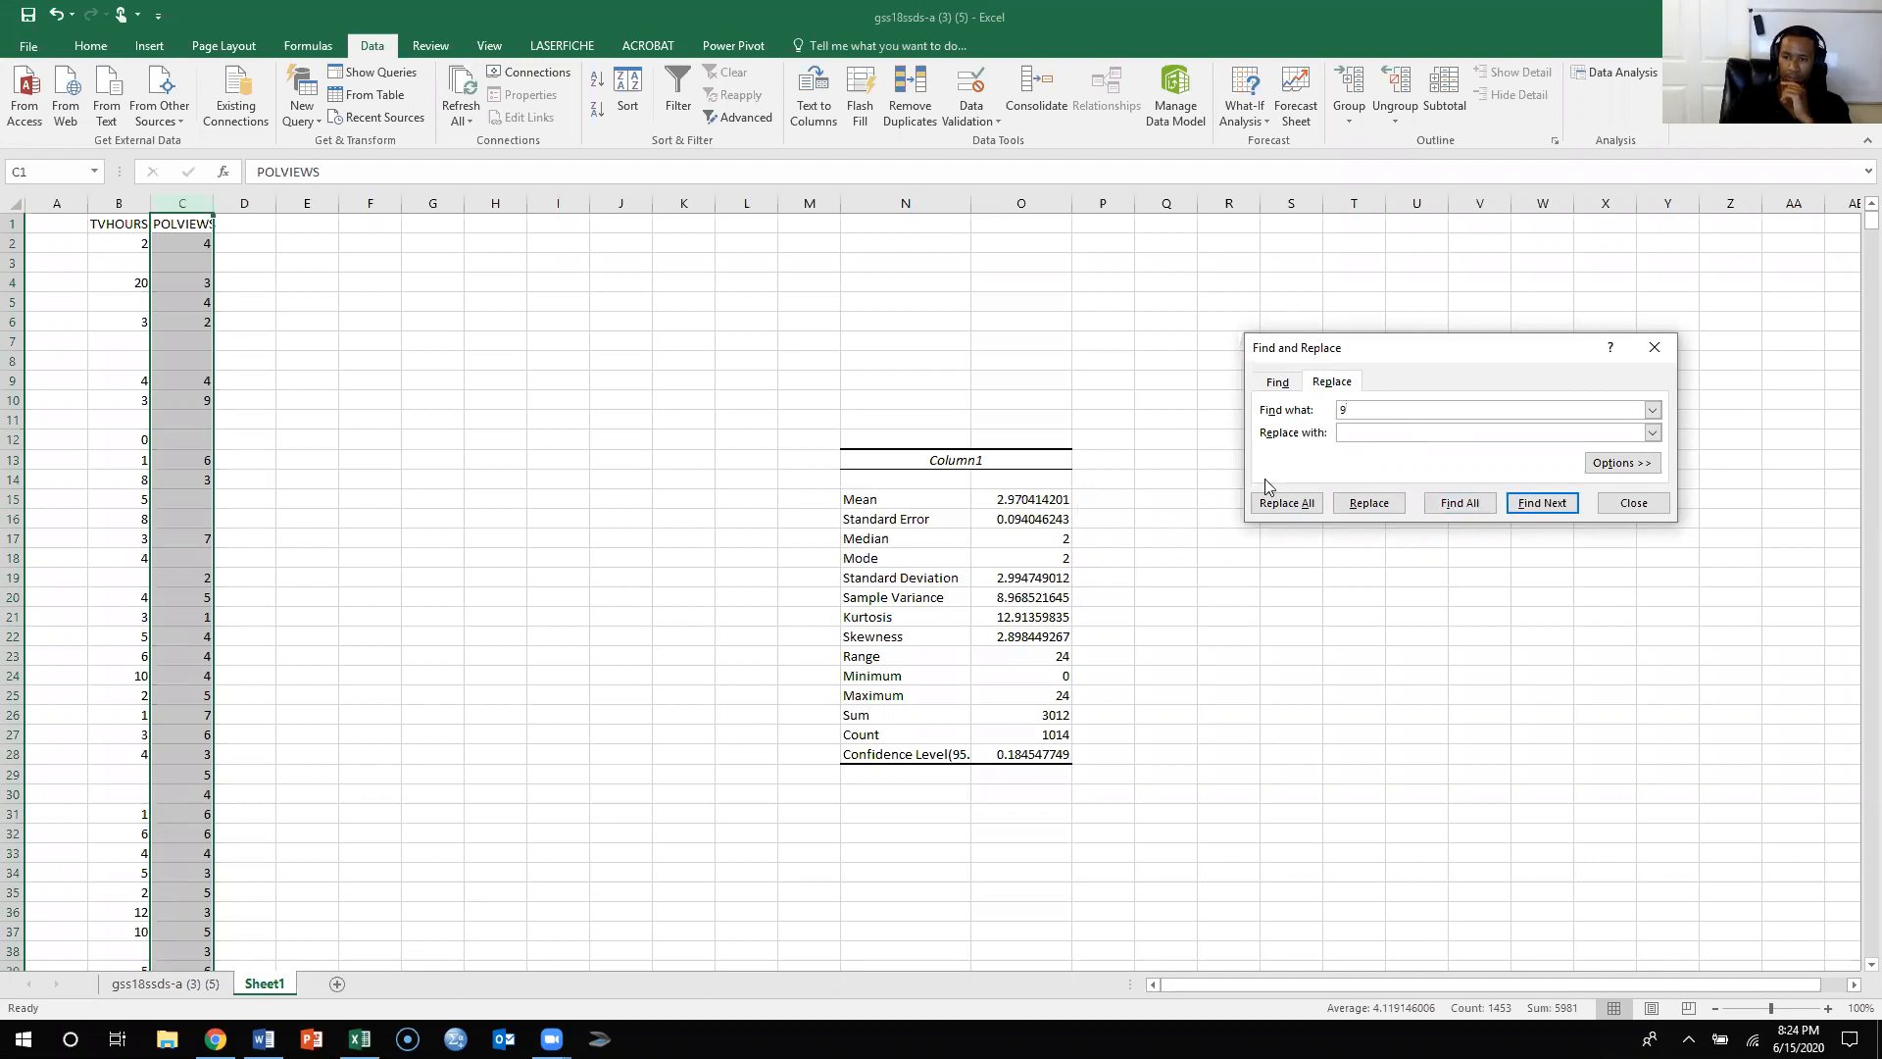
- Replace every 9 in the POLVIEWS column with a blank, then deselect the column and close Find and Replace
{"action": "left_click", "coordinate": [1283, 503]}
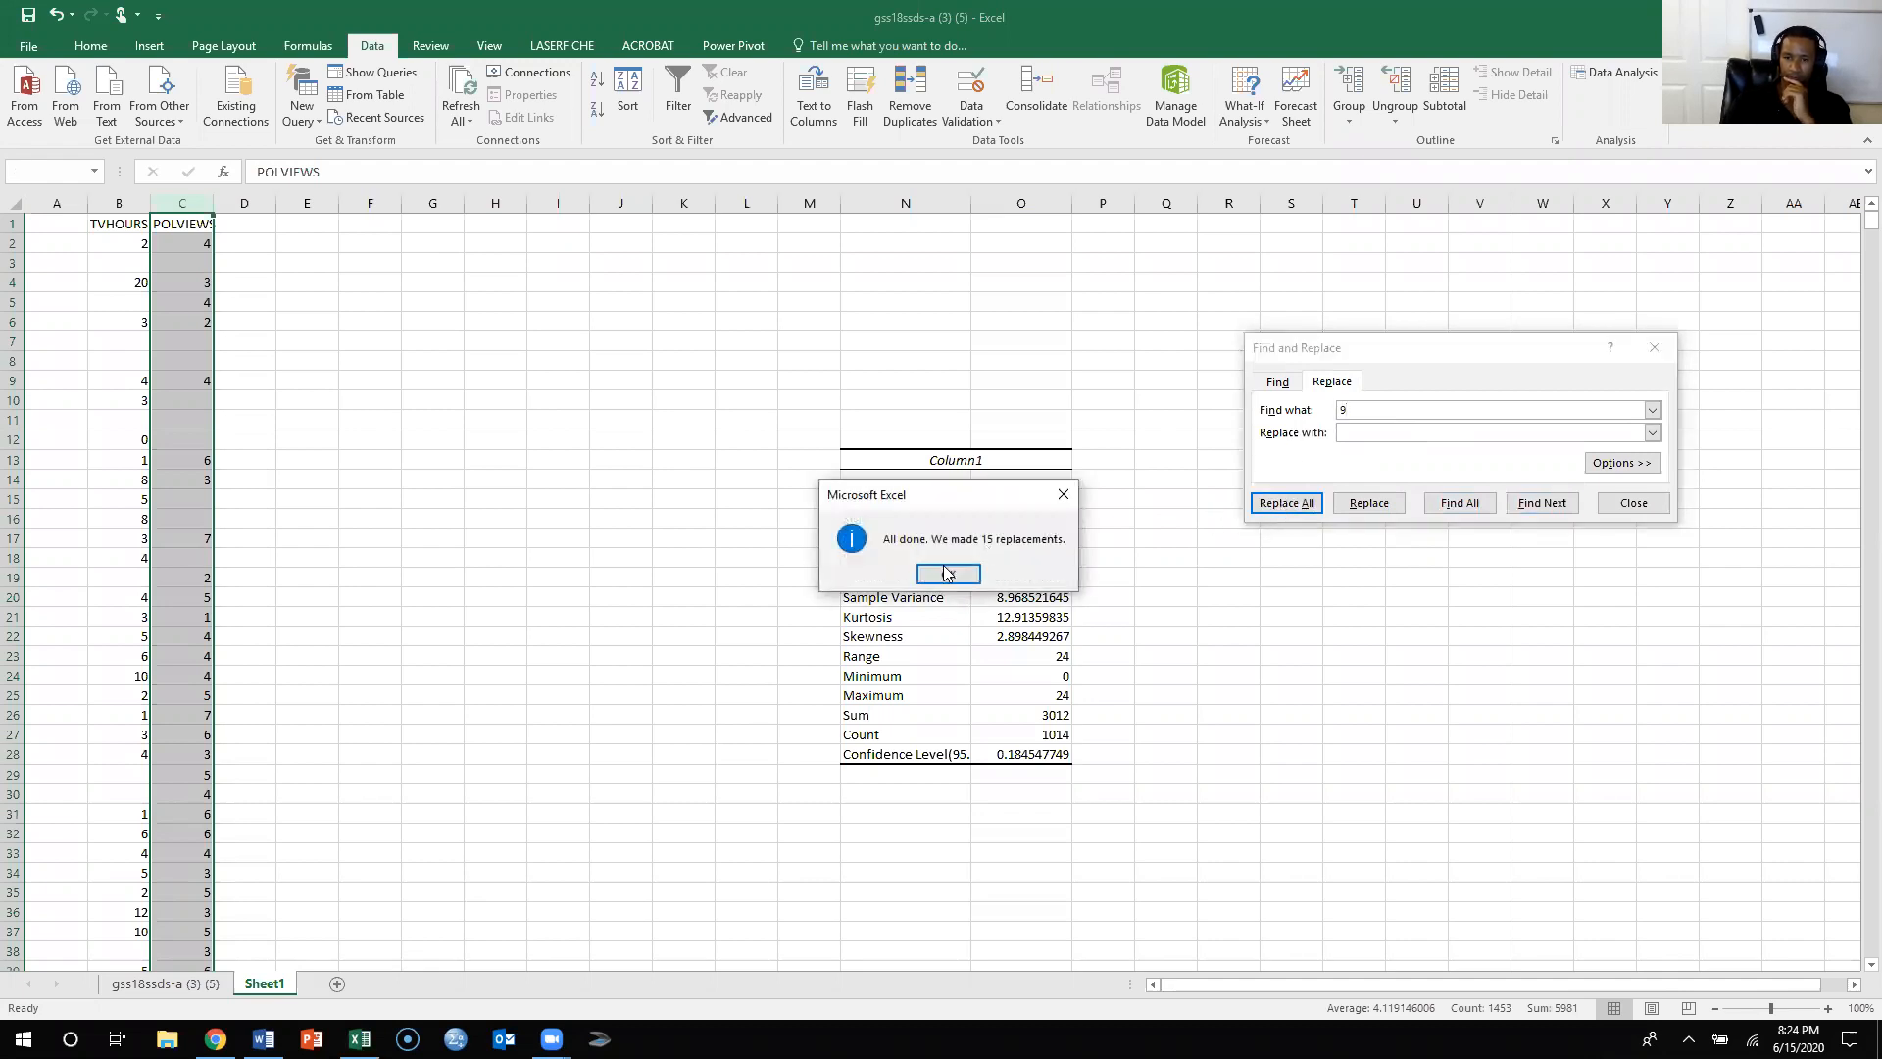
{"action": "left_click", "coordinate": [947, 574]}
{"action": "left_click", "coordinate": [570, 534]}
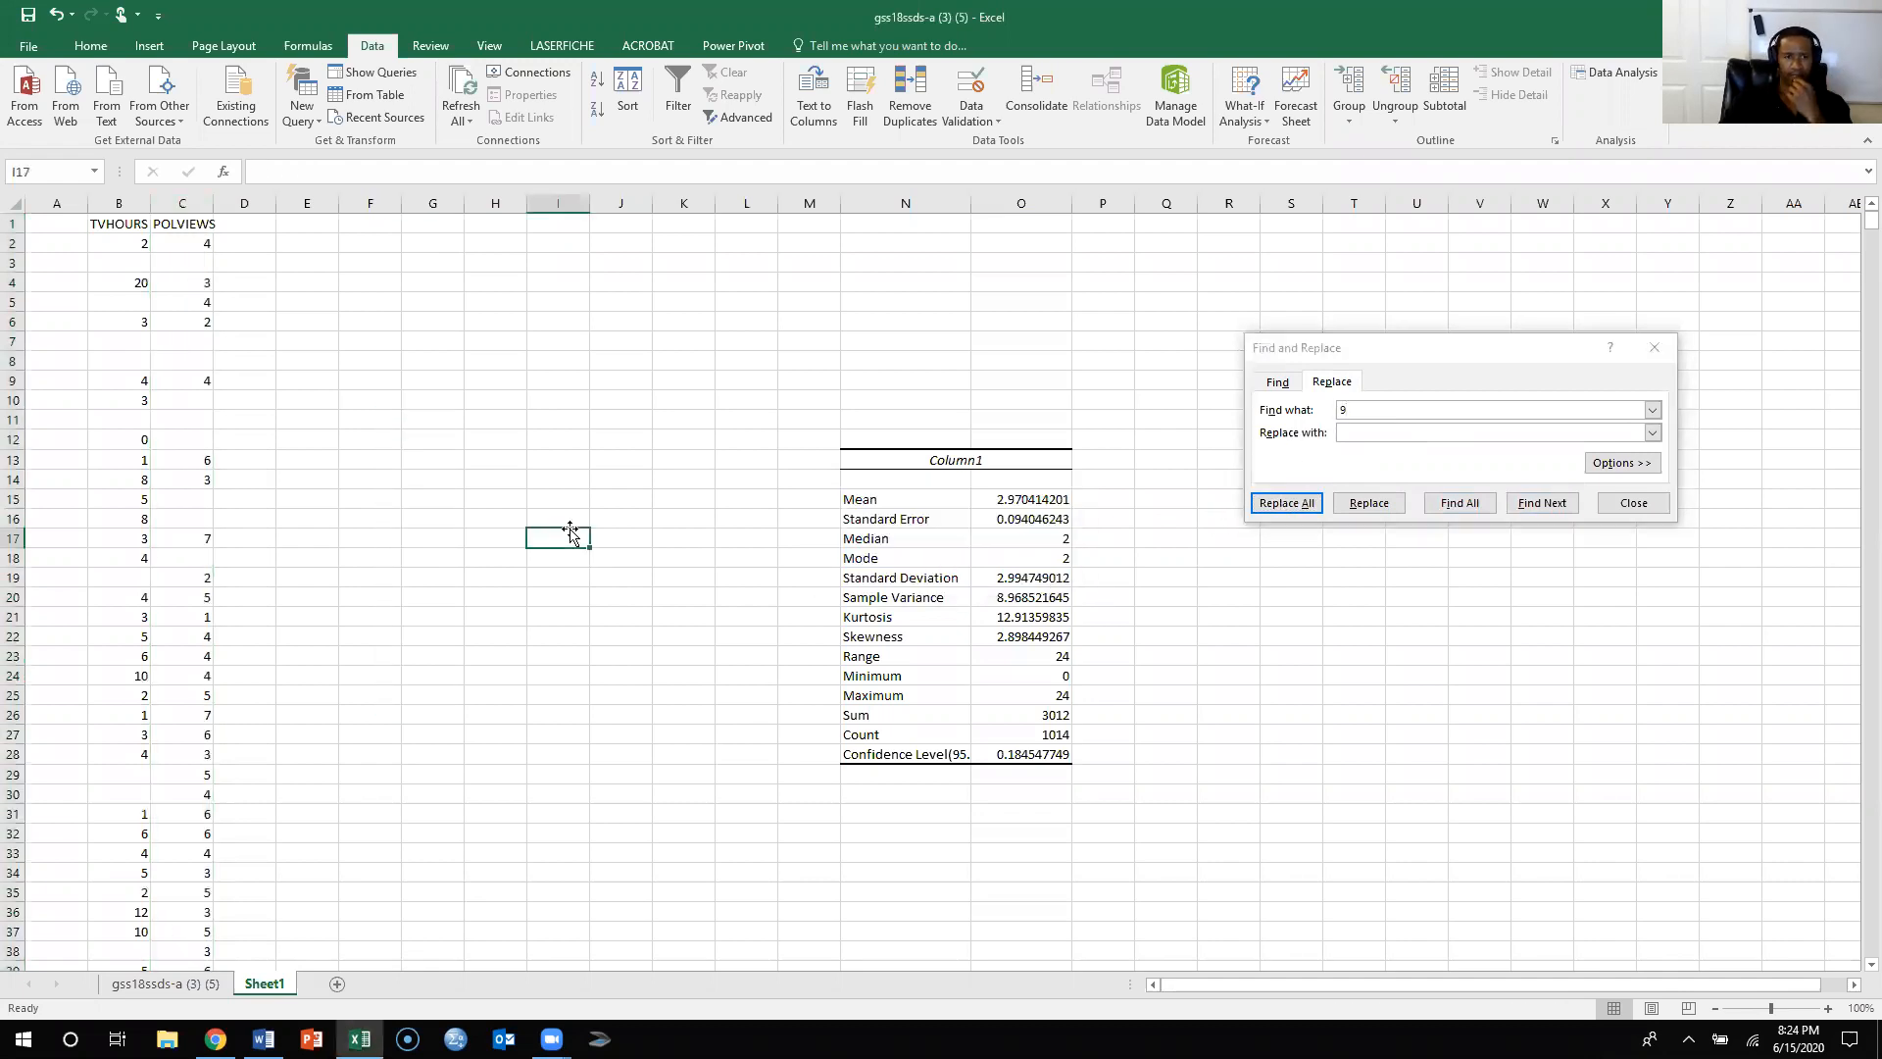
{"action": "left_click", "coordinate": [1655, 347]}
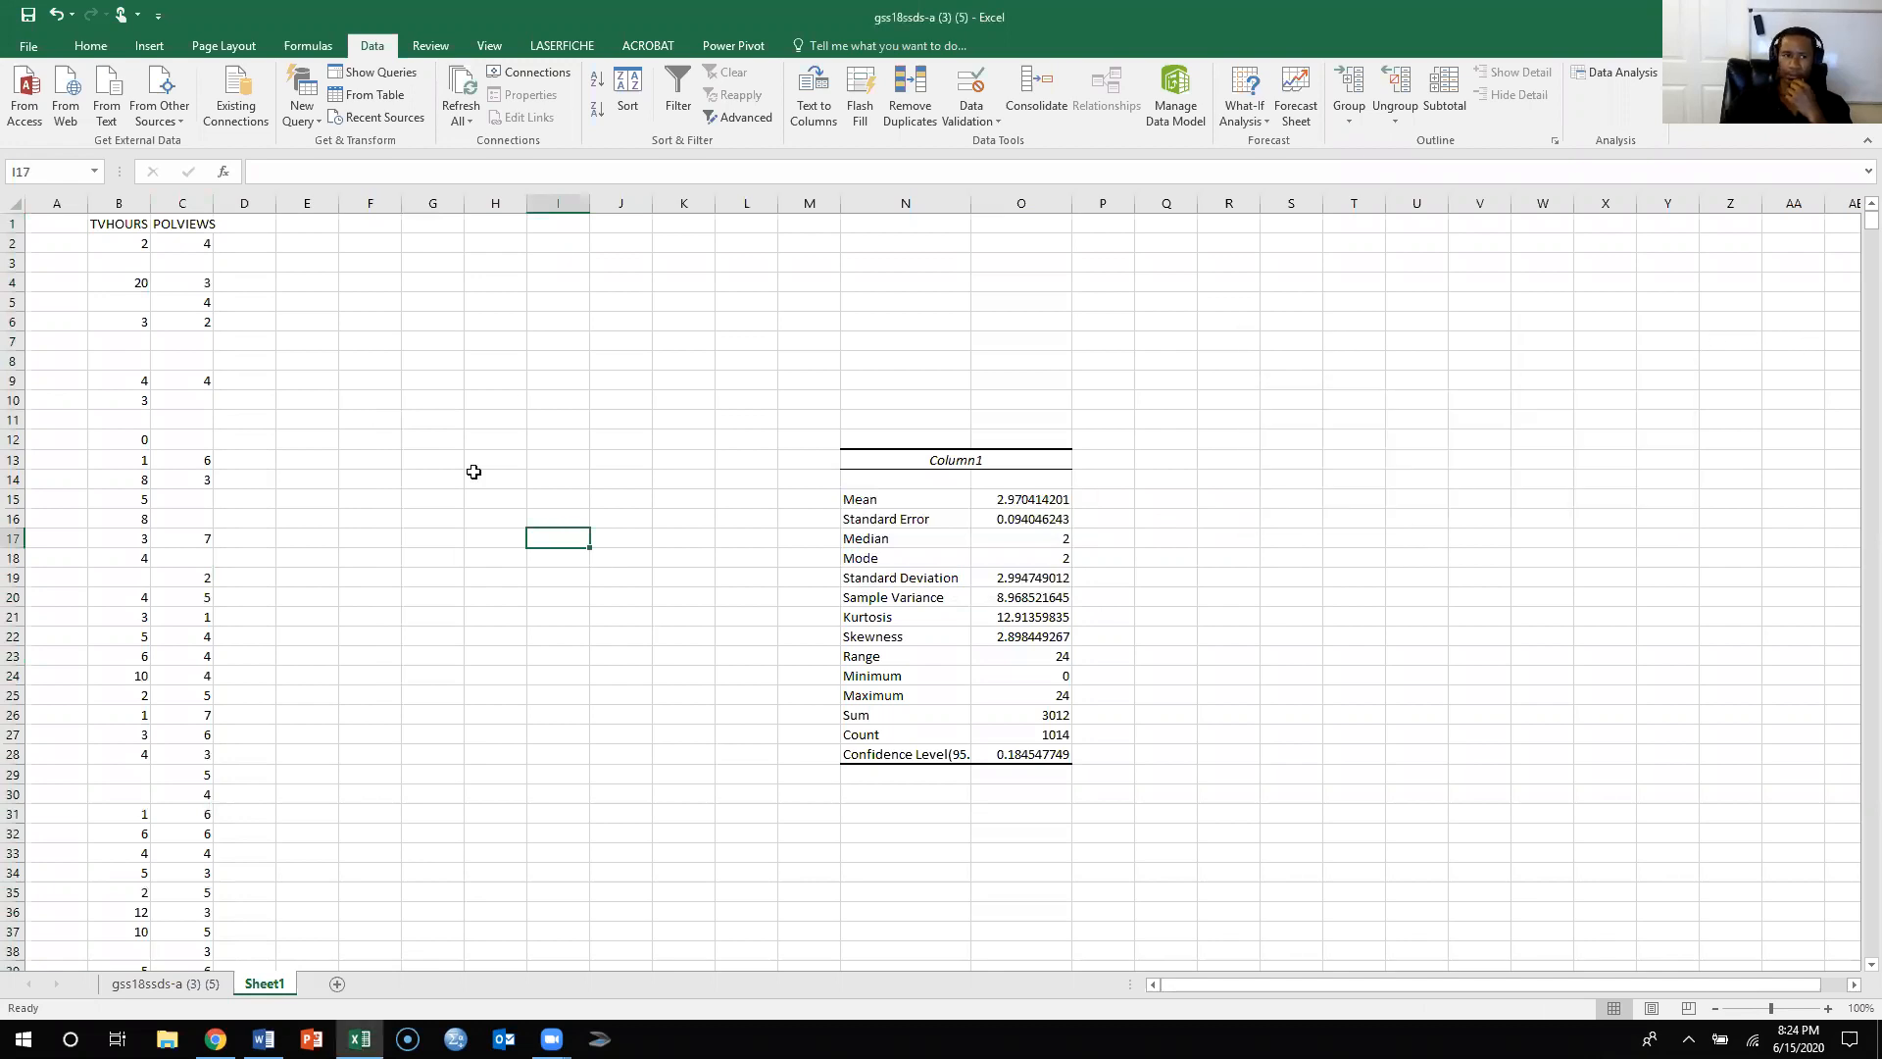
- Sort the TVHOURS and POLVIEWS columns together by POLVIEWS values from smallest to largest, treating the first row as headers
{"action": "left_click_drag", "start_coordinate": [121, 199], "coordinate": [171, 200]}
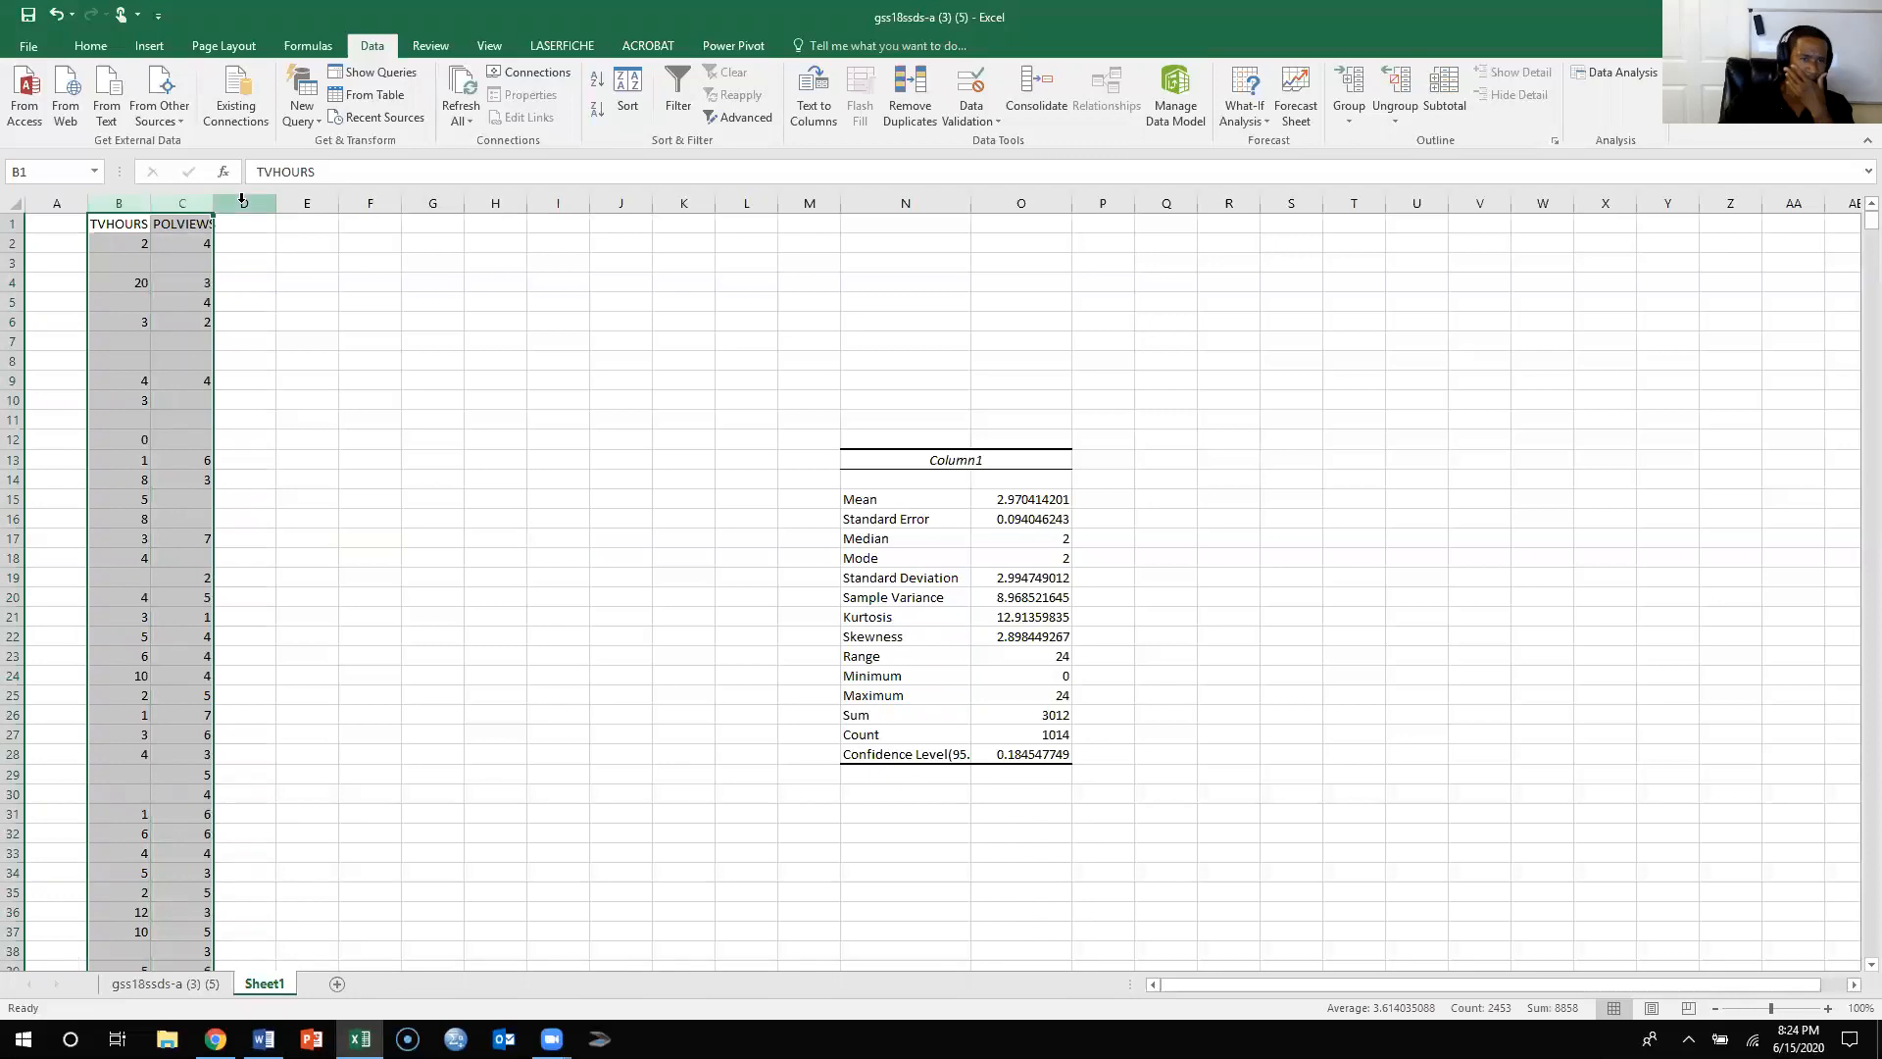
{"action": "left_click", "coordinate": [620, 95]}
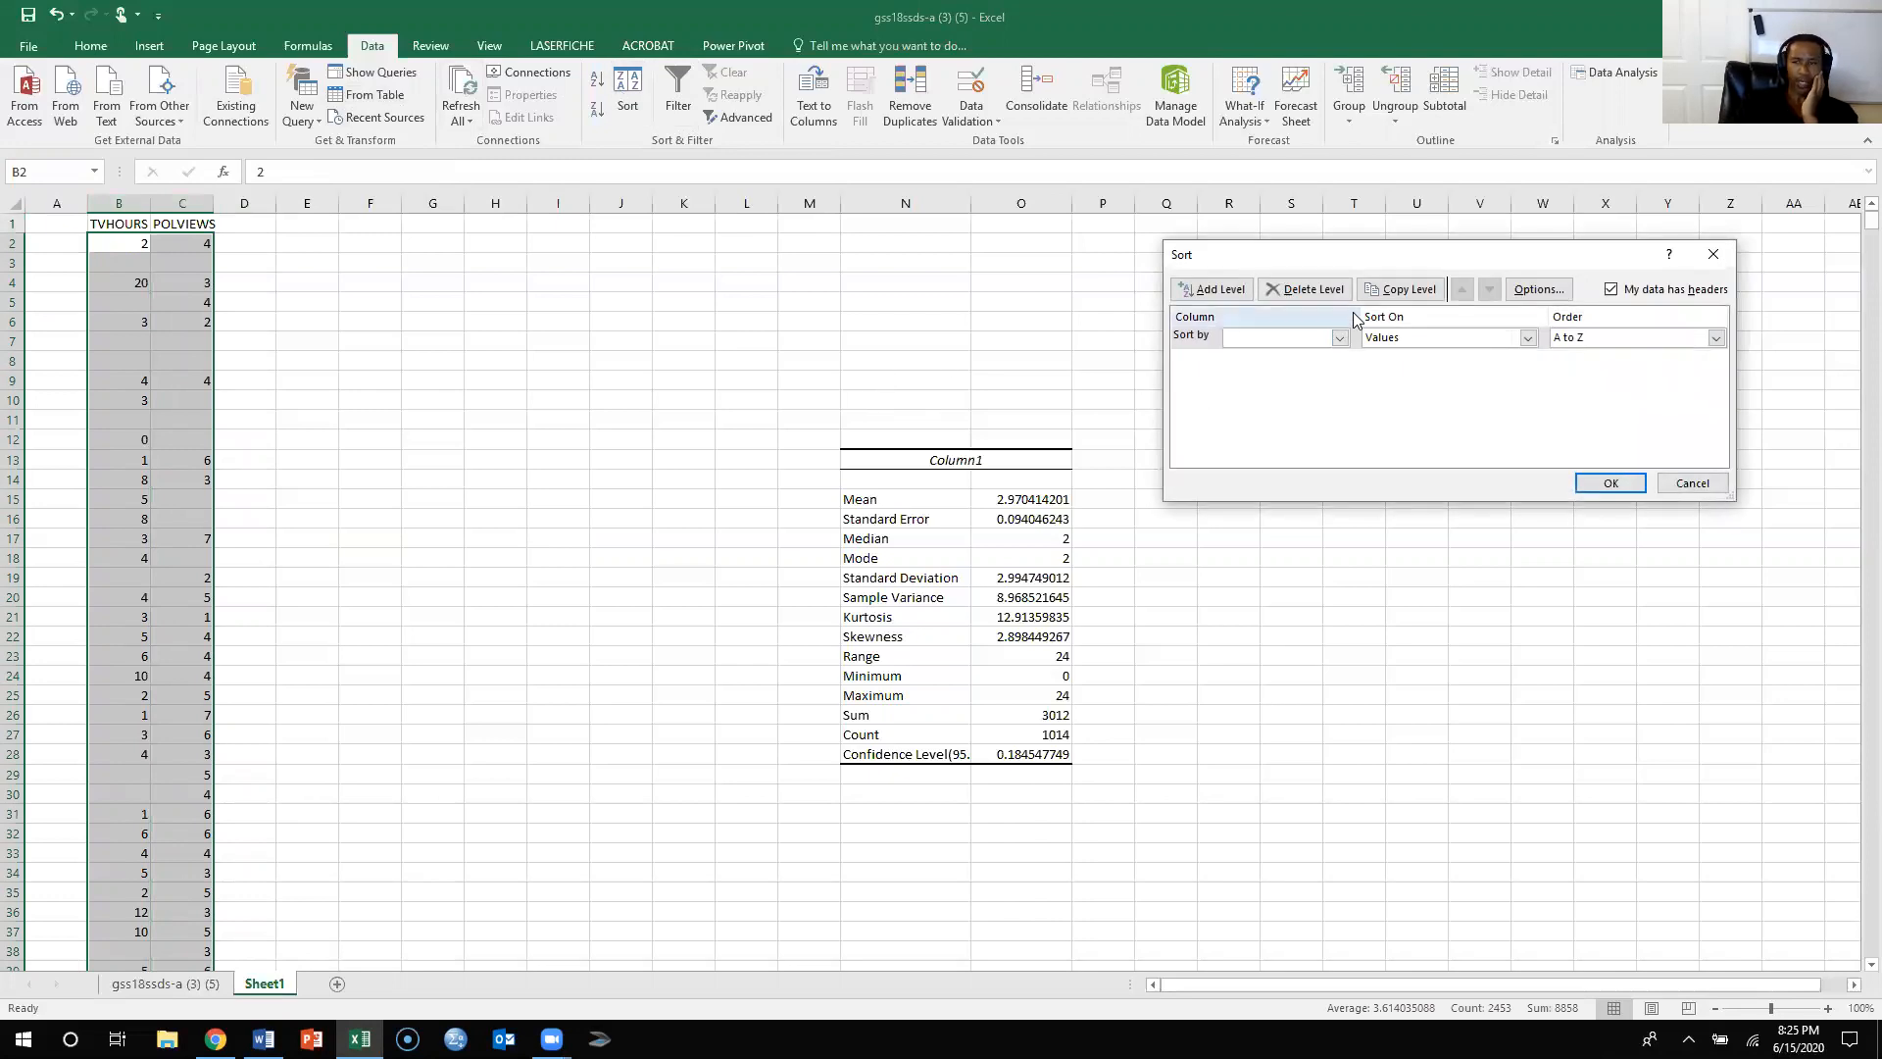
{"action": "left_click", "coordinate": [1339, 338]}
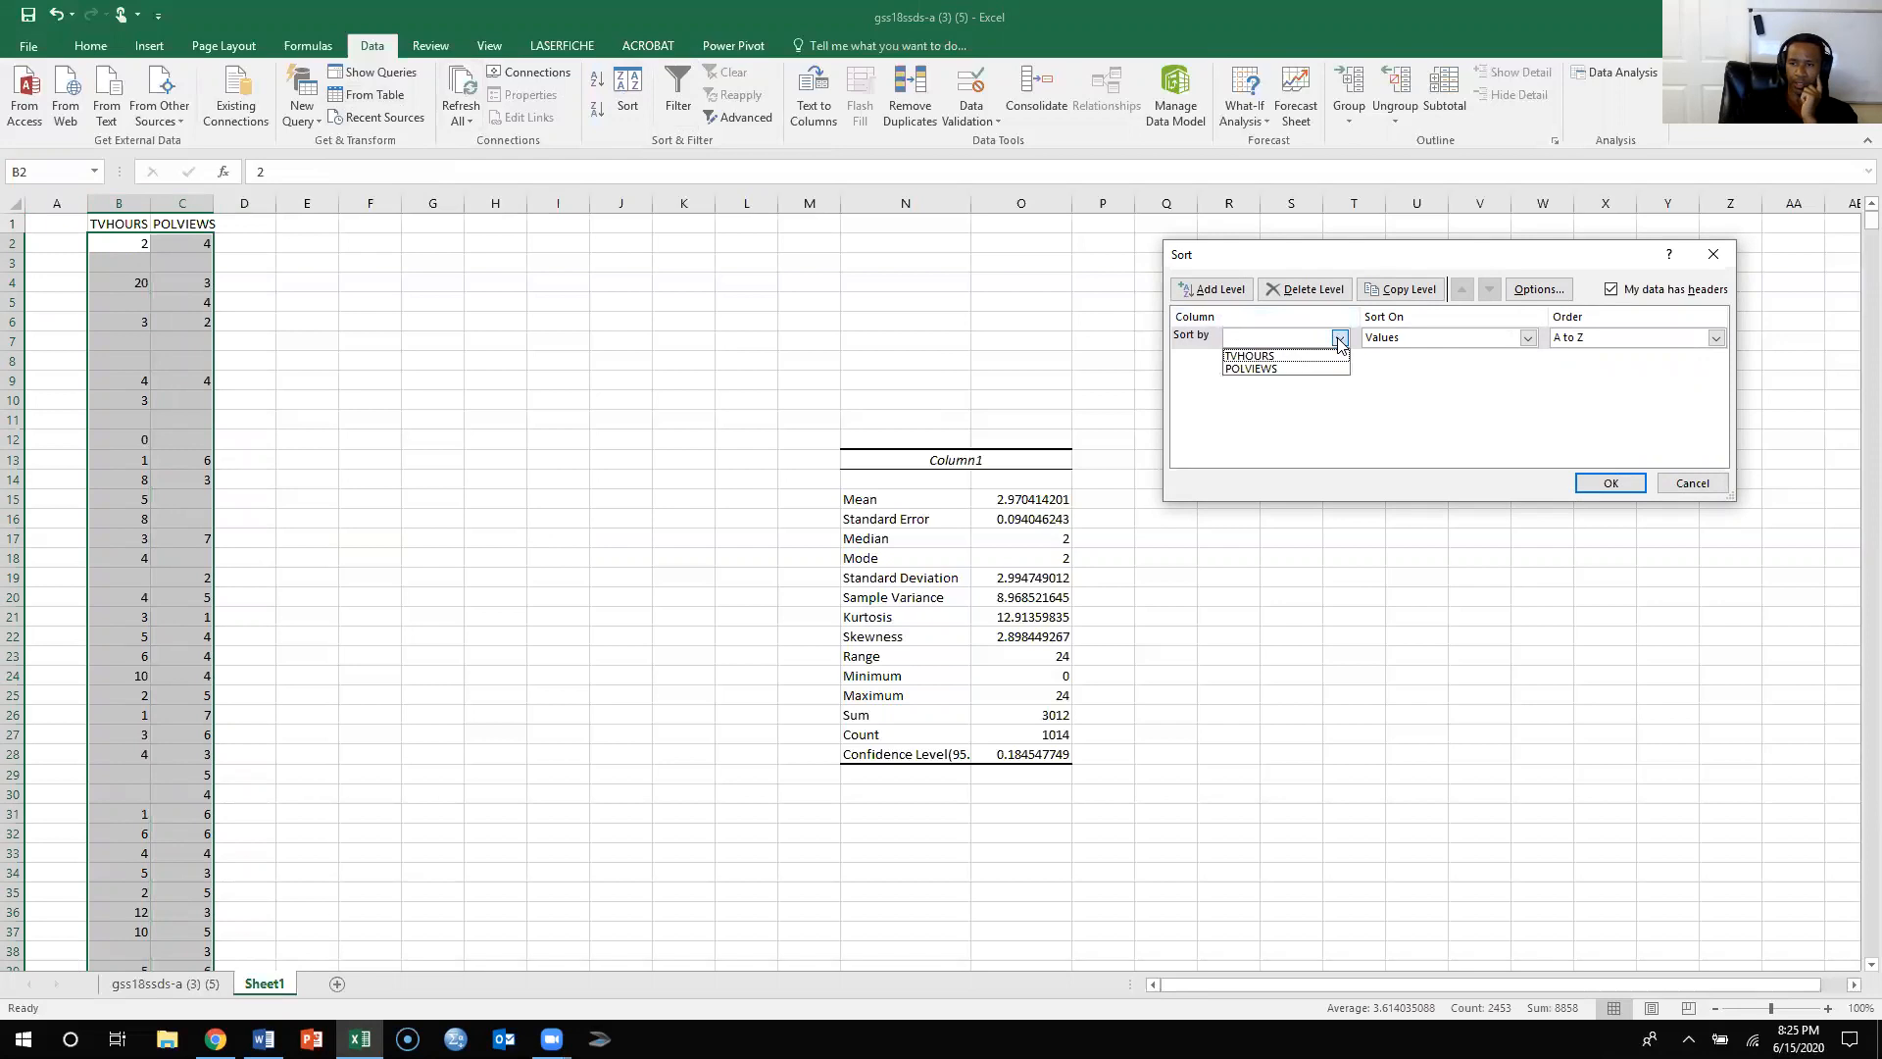
{"action": "left_click", "coordinate": [1285, 365]}
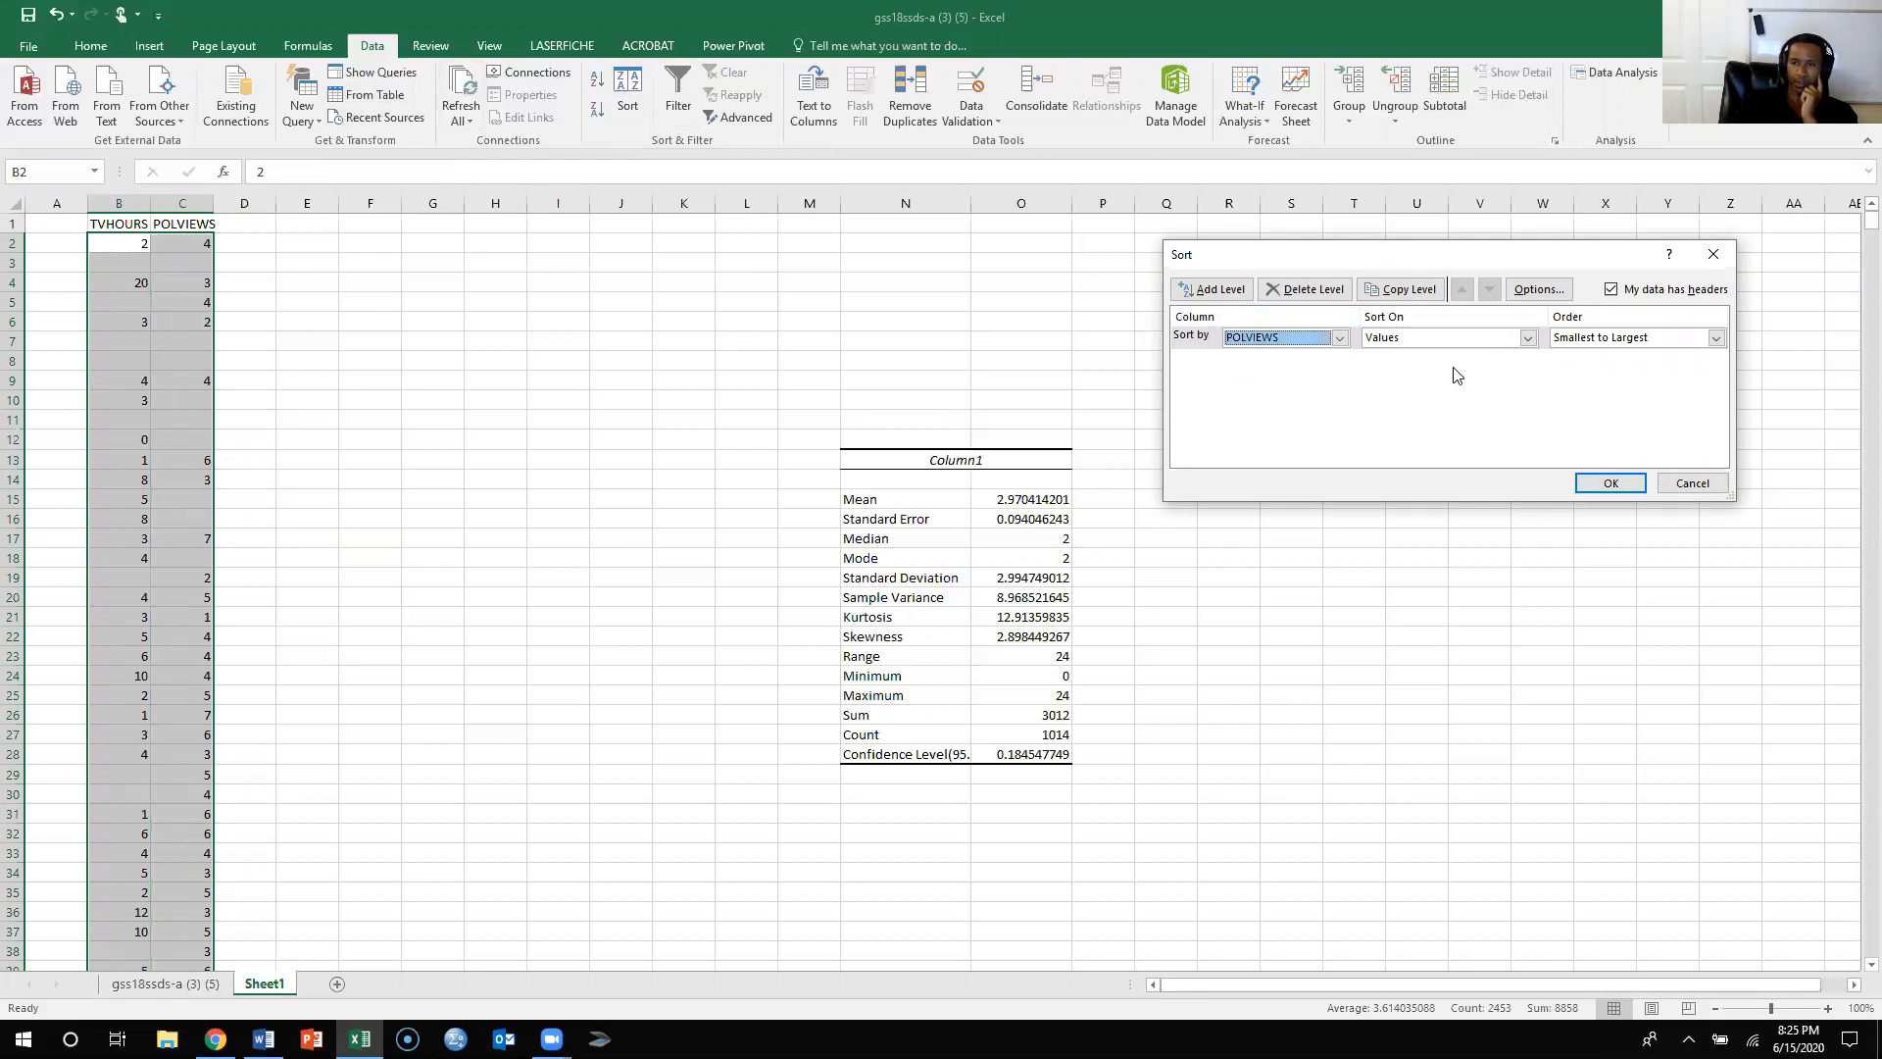
{"action": "left_click", "coordinate": [1527, 339]}
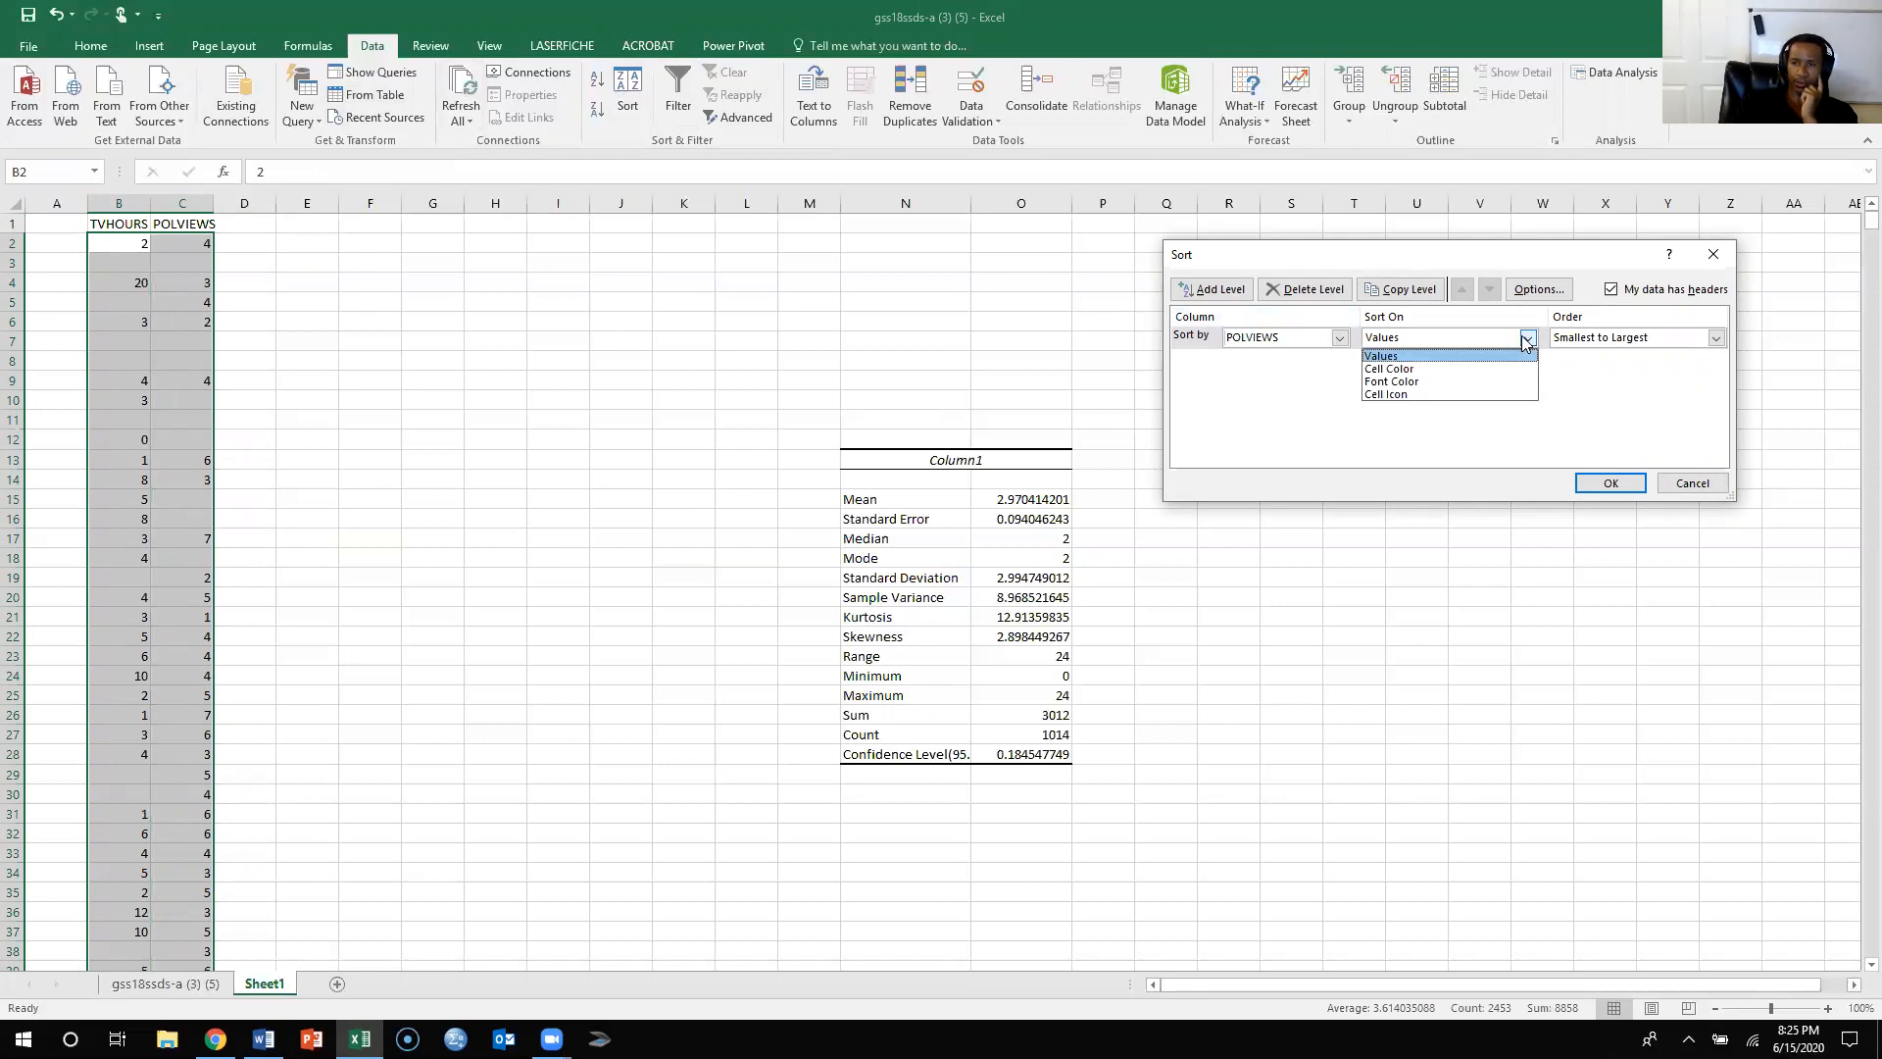
{"action": "left_click", "coordinate": [1526, 338]}
{"action": "left_click", "coordinate": [1716, 338]}
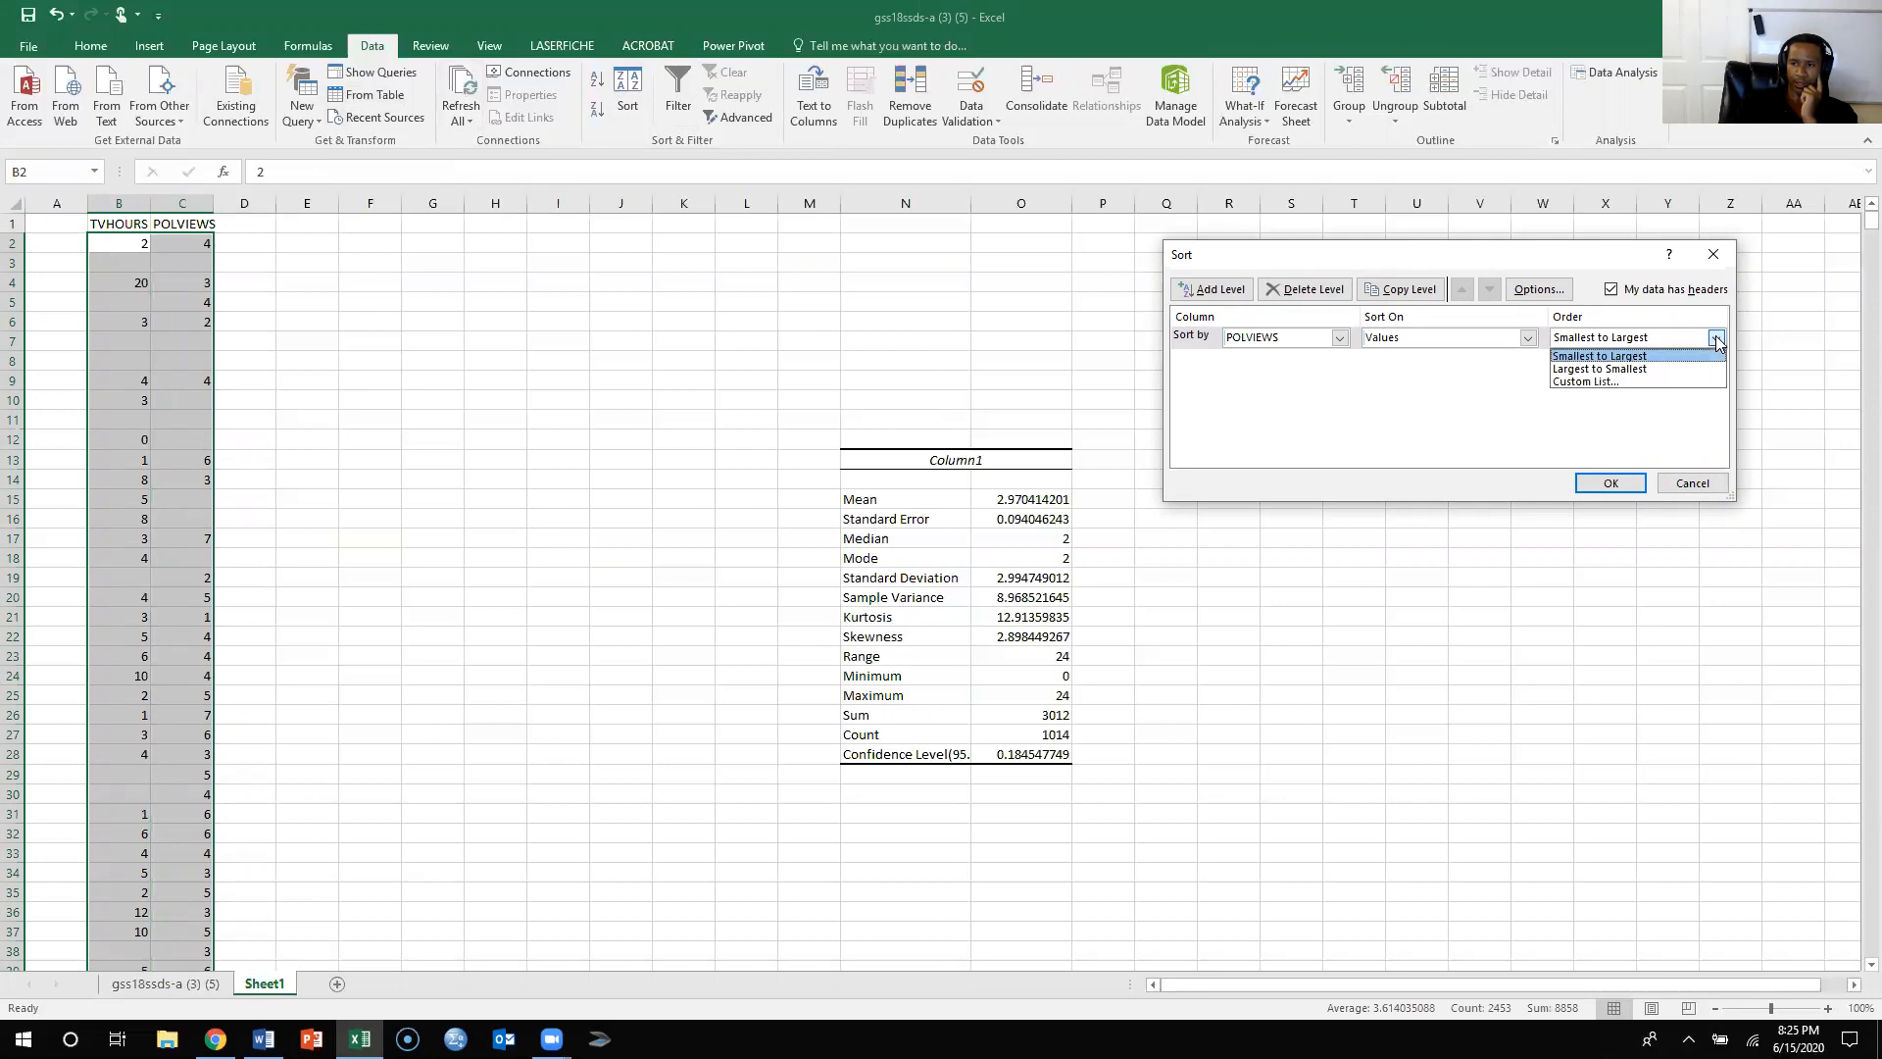
{"action": "left_click", "coordinate": [1716, 337]}
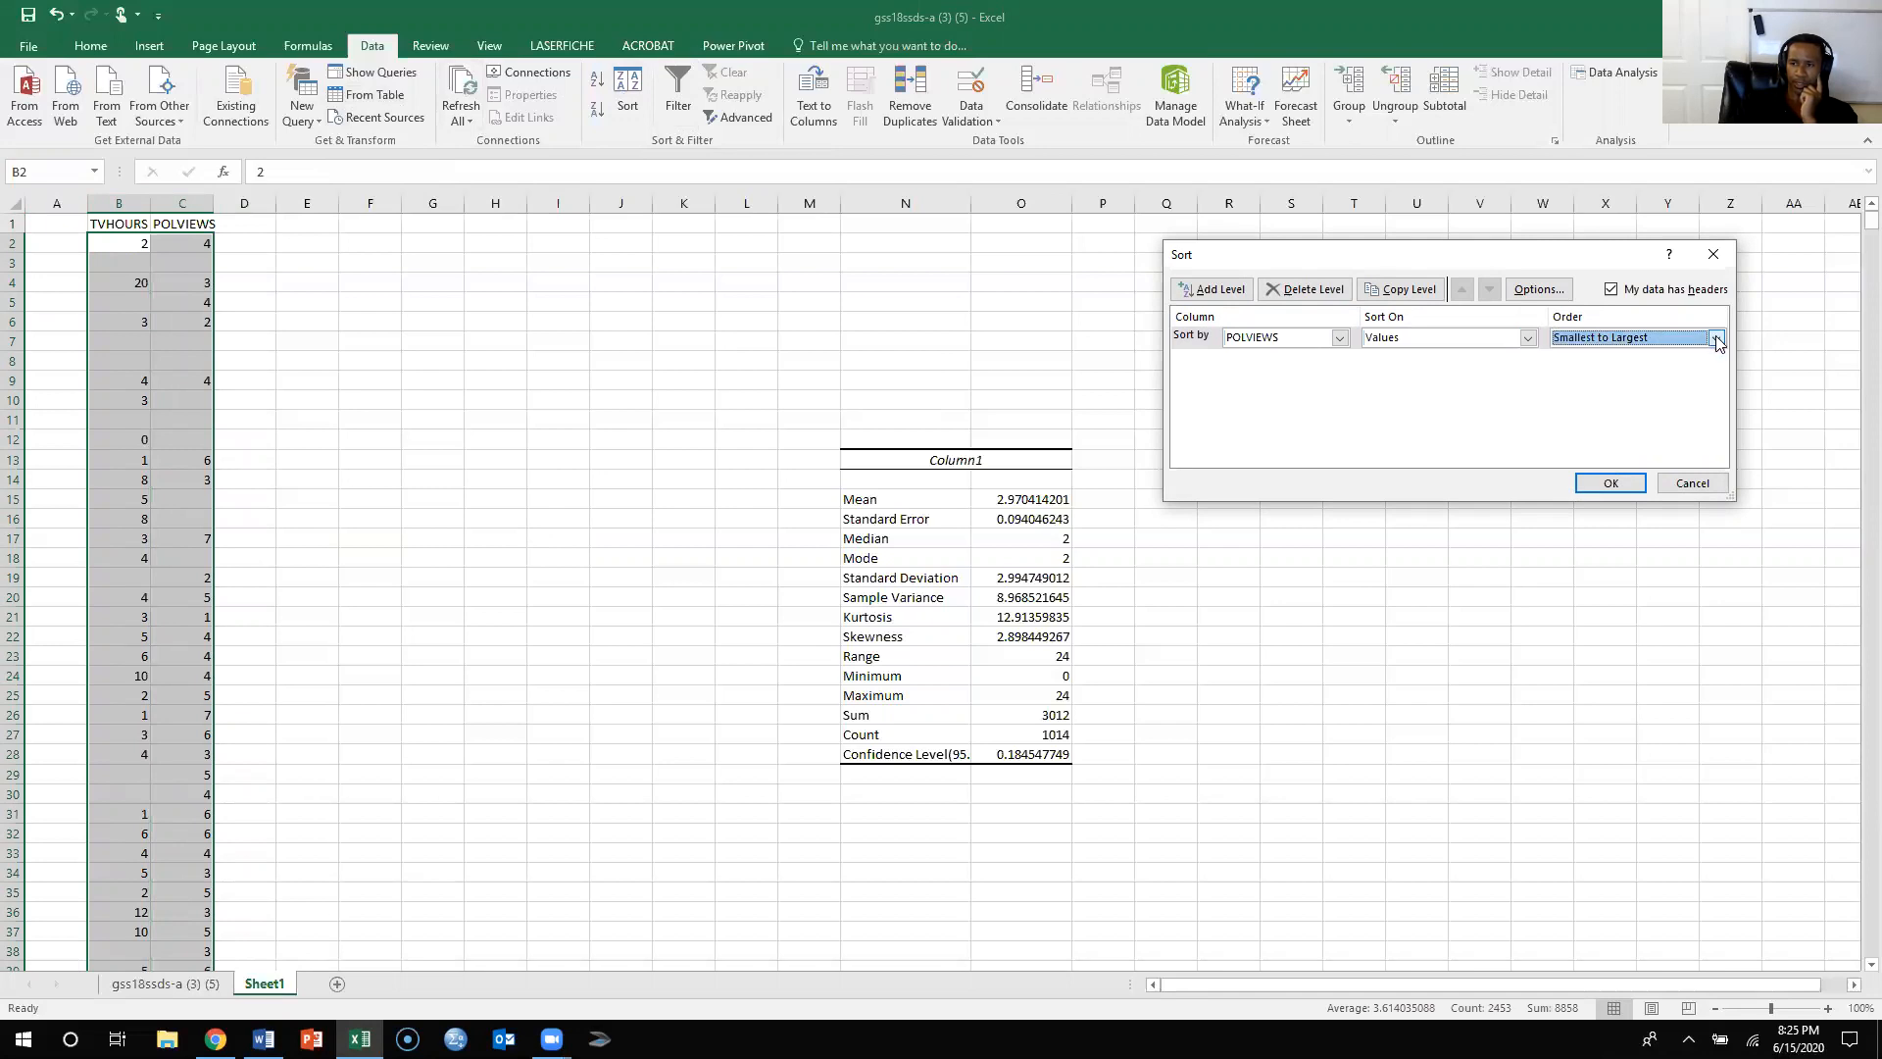
{"action": "left_click", "coordinate": [1594, 486]}
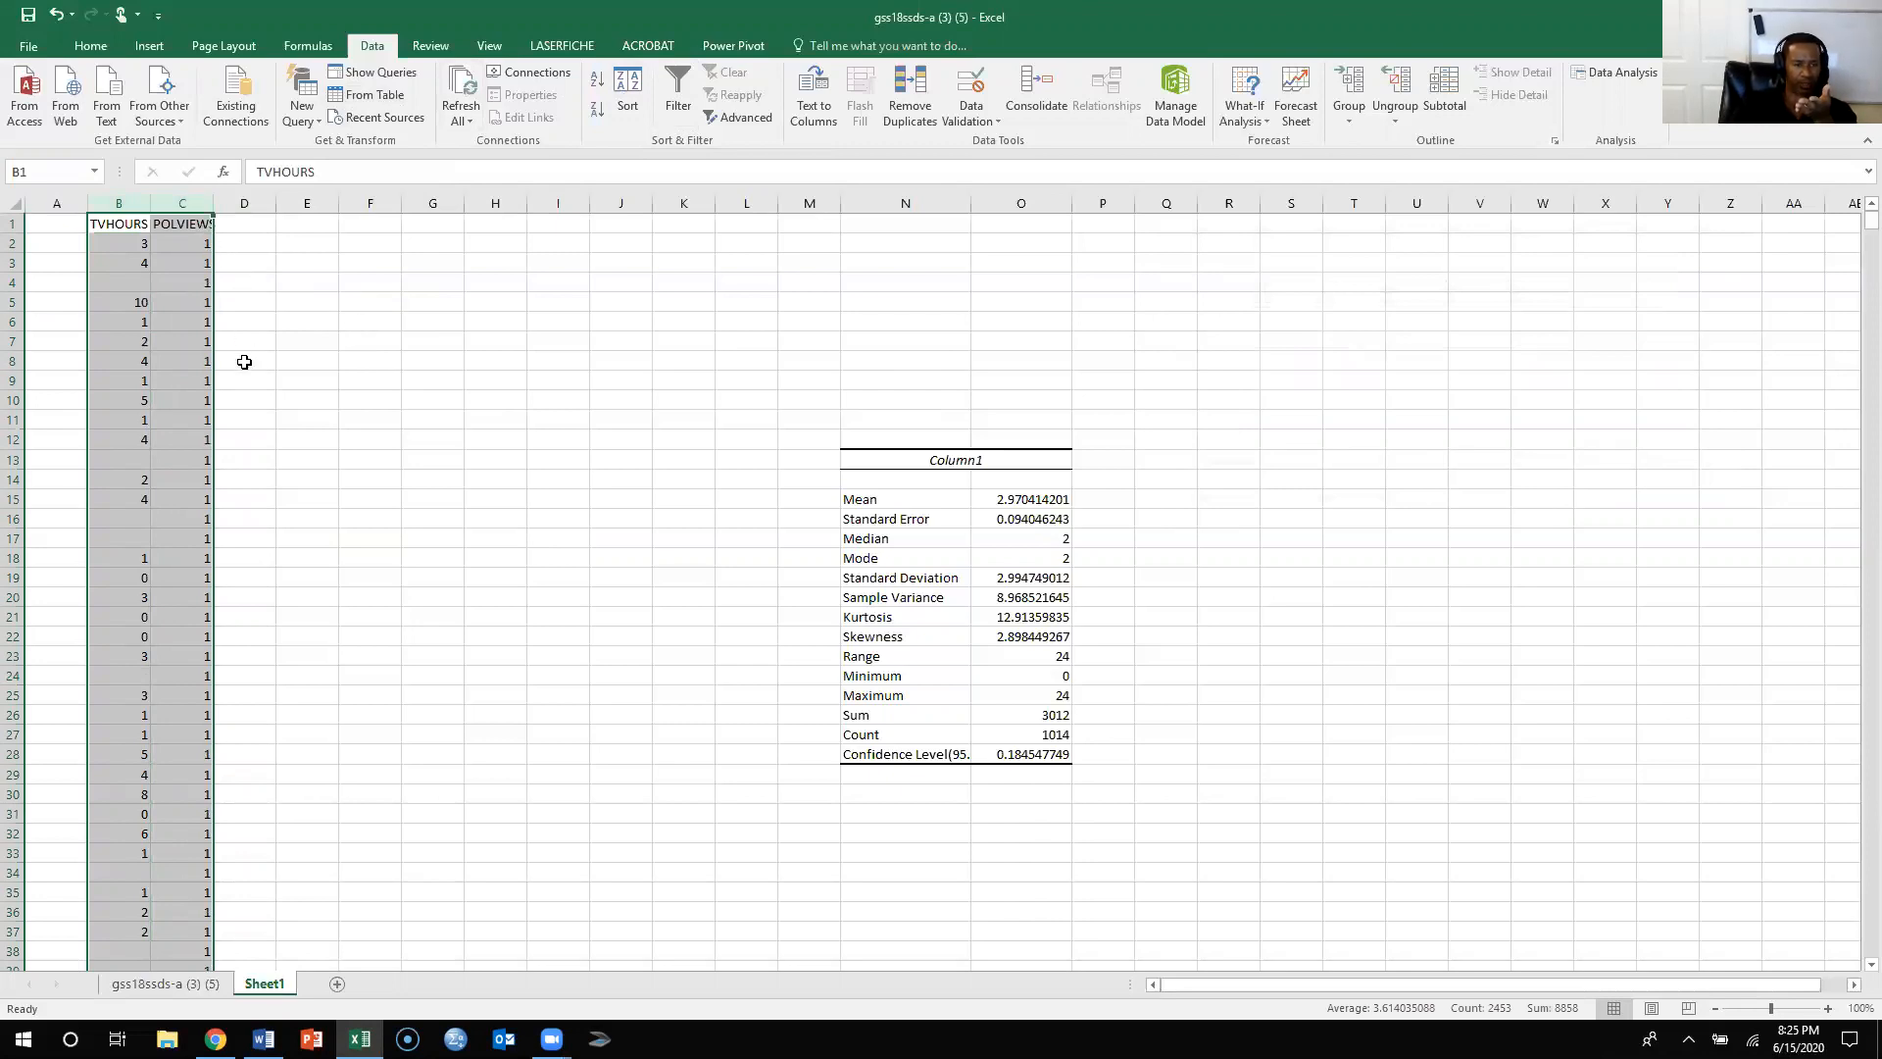
- Examine where the sorted POLVIEWS groups change and check what each code means in the Word codebook, then return to Excel
{"action": "scroll", "coordinate": [215, 382], "scroll_direction": "down", "scroll_amount": 4}
{"action": "scroll", "coordinate": [212, 383], "scroll_direction": "down", "scroll_amount": 12}
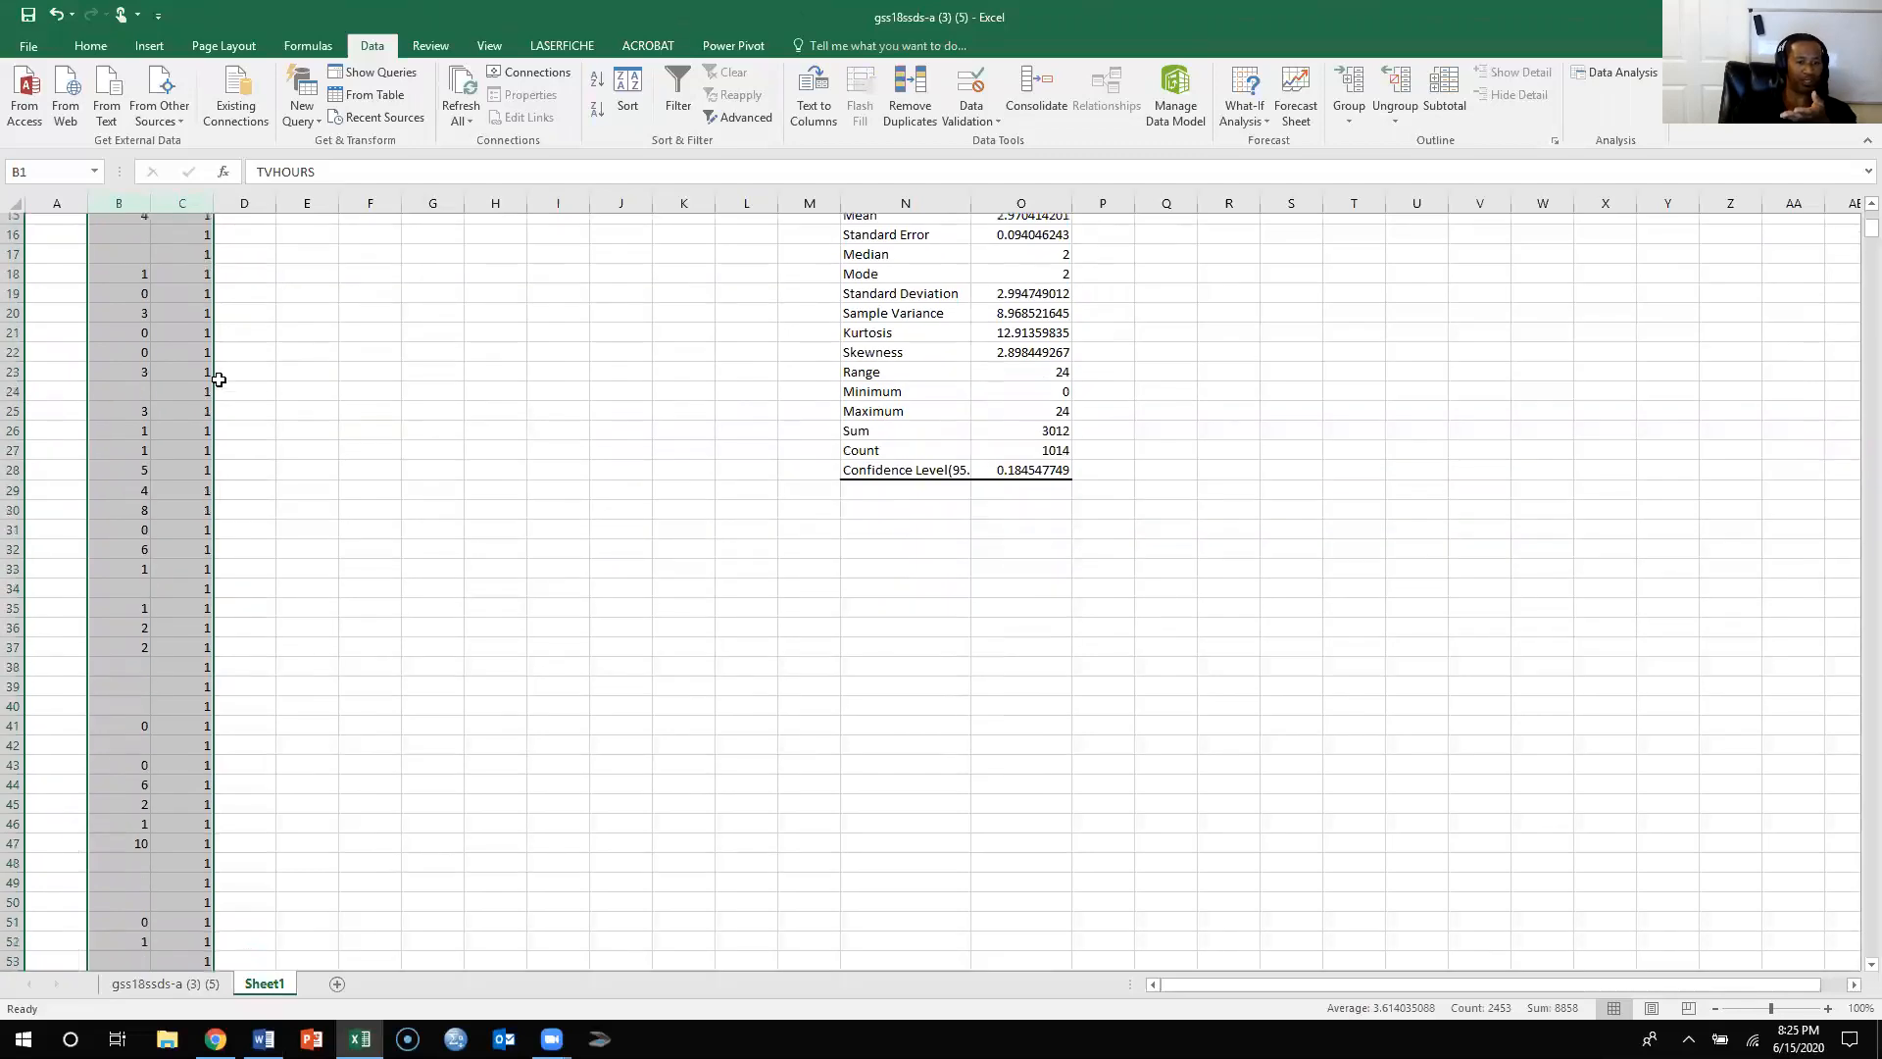
{"action": "scroll", "coordinate": [187, 441], "scroll_direction": "down", "scroll_amount": 9}
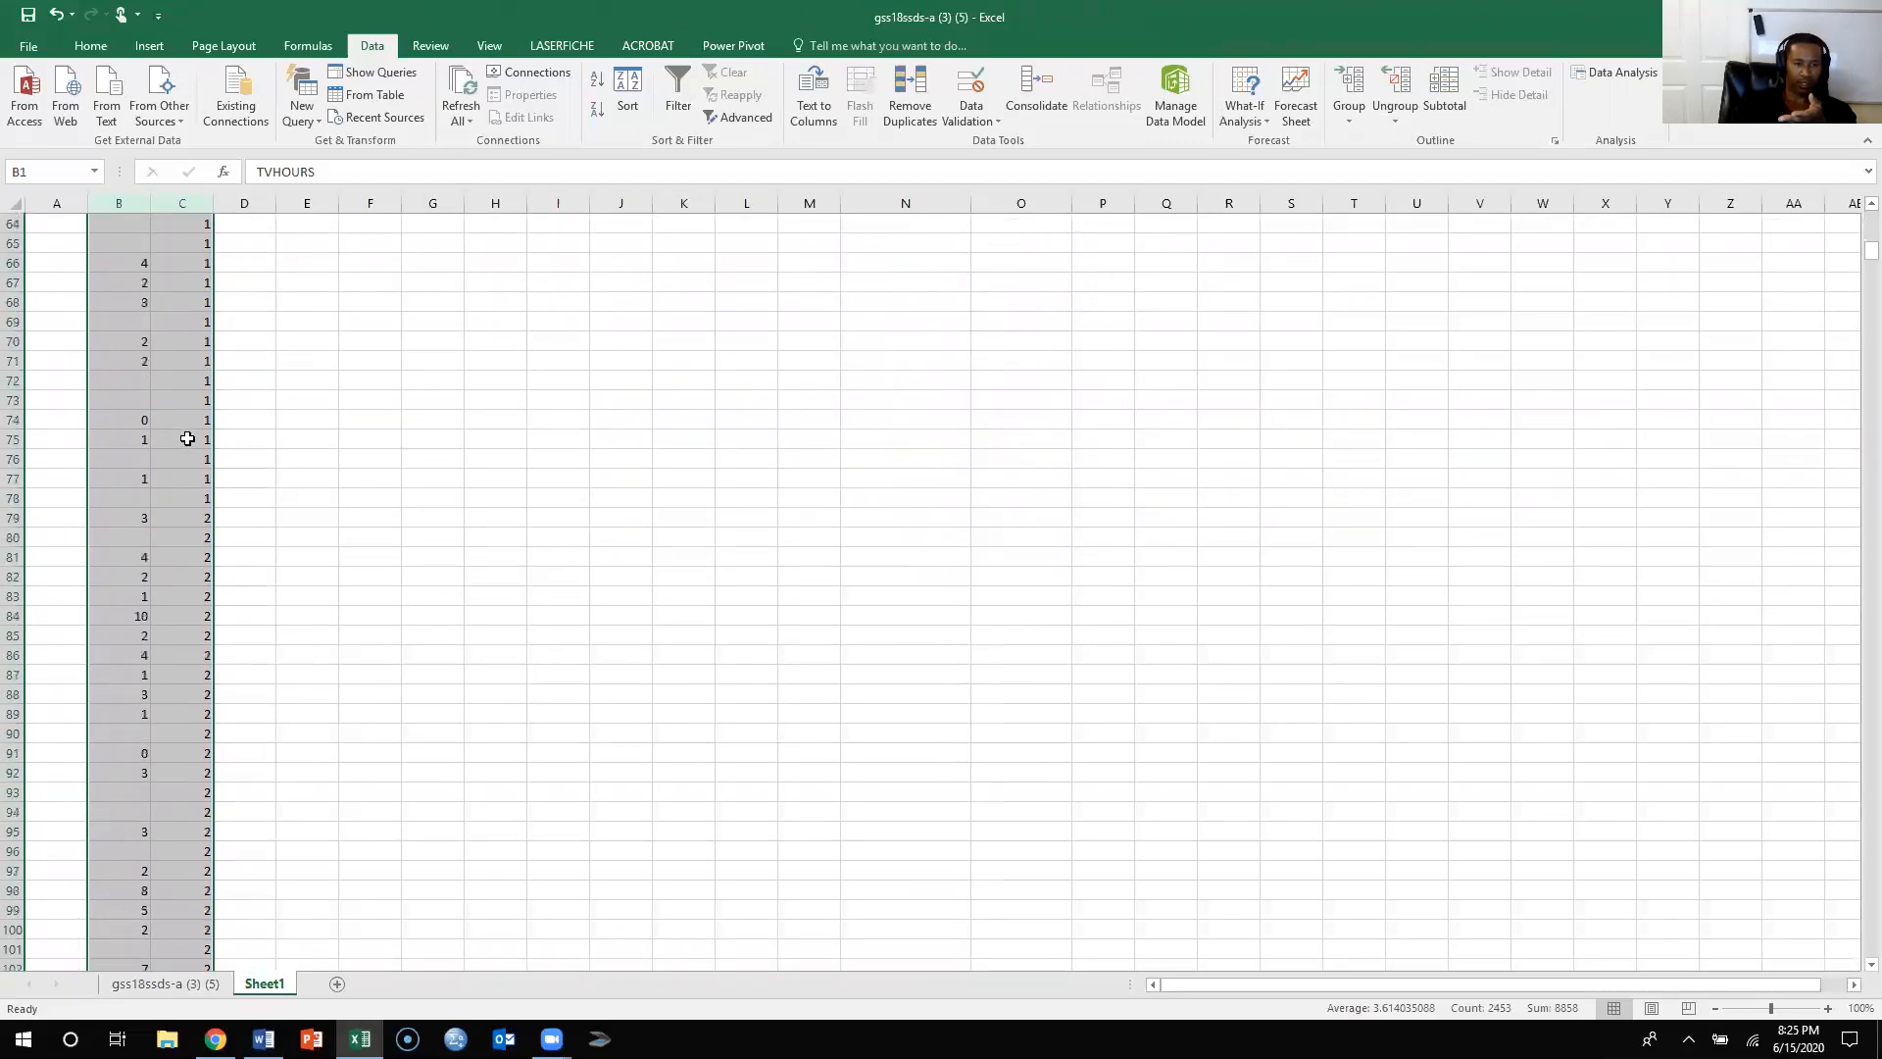
{"action": "scroll", "coordinate": [201, 426], "scroll_direction": "up", "scroll_amount": 3}
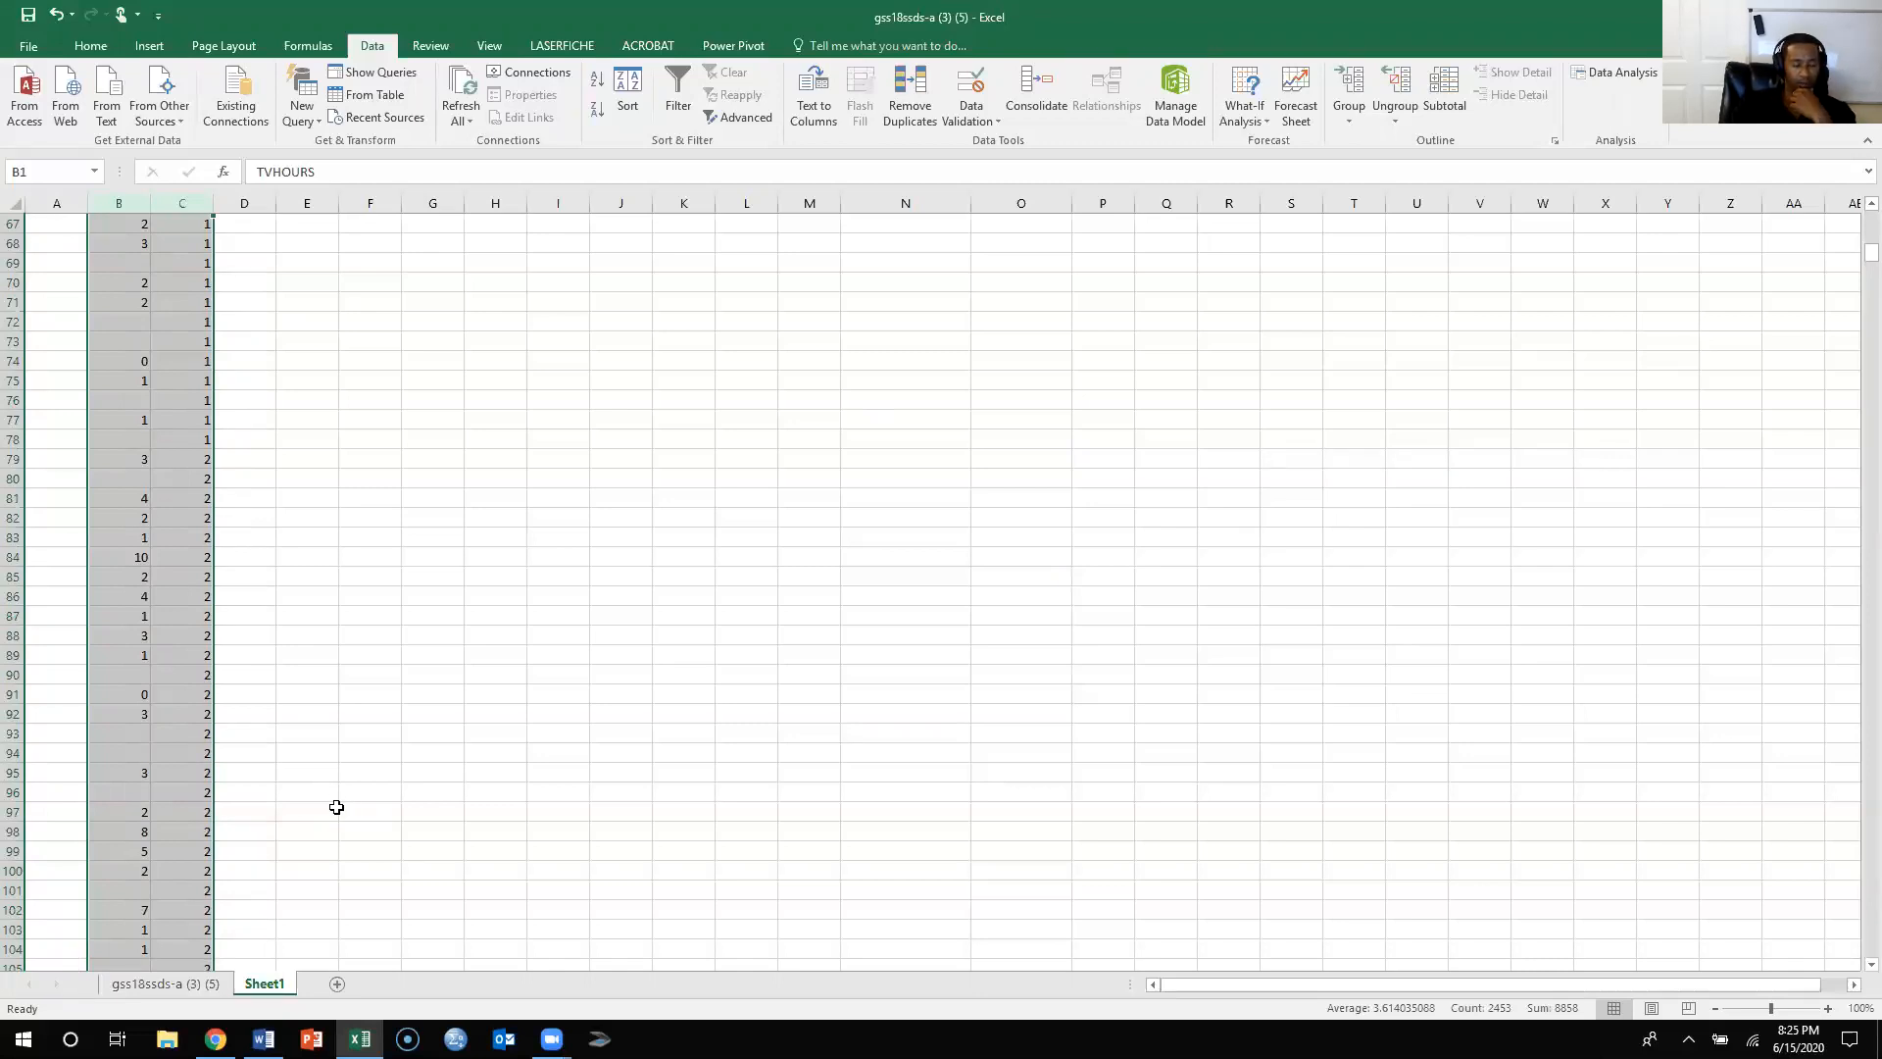
{"action": "left_click", "coordinate": [264, 1039]}
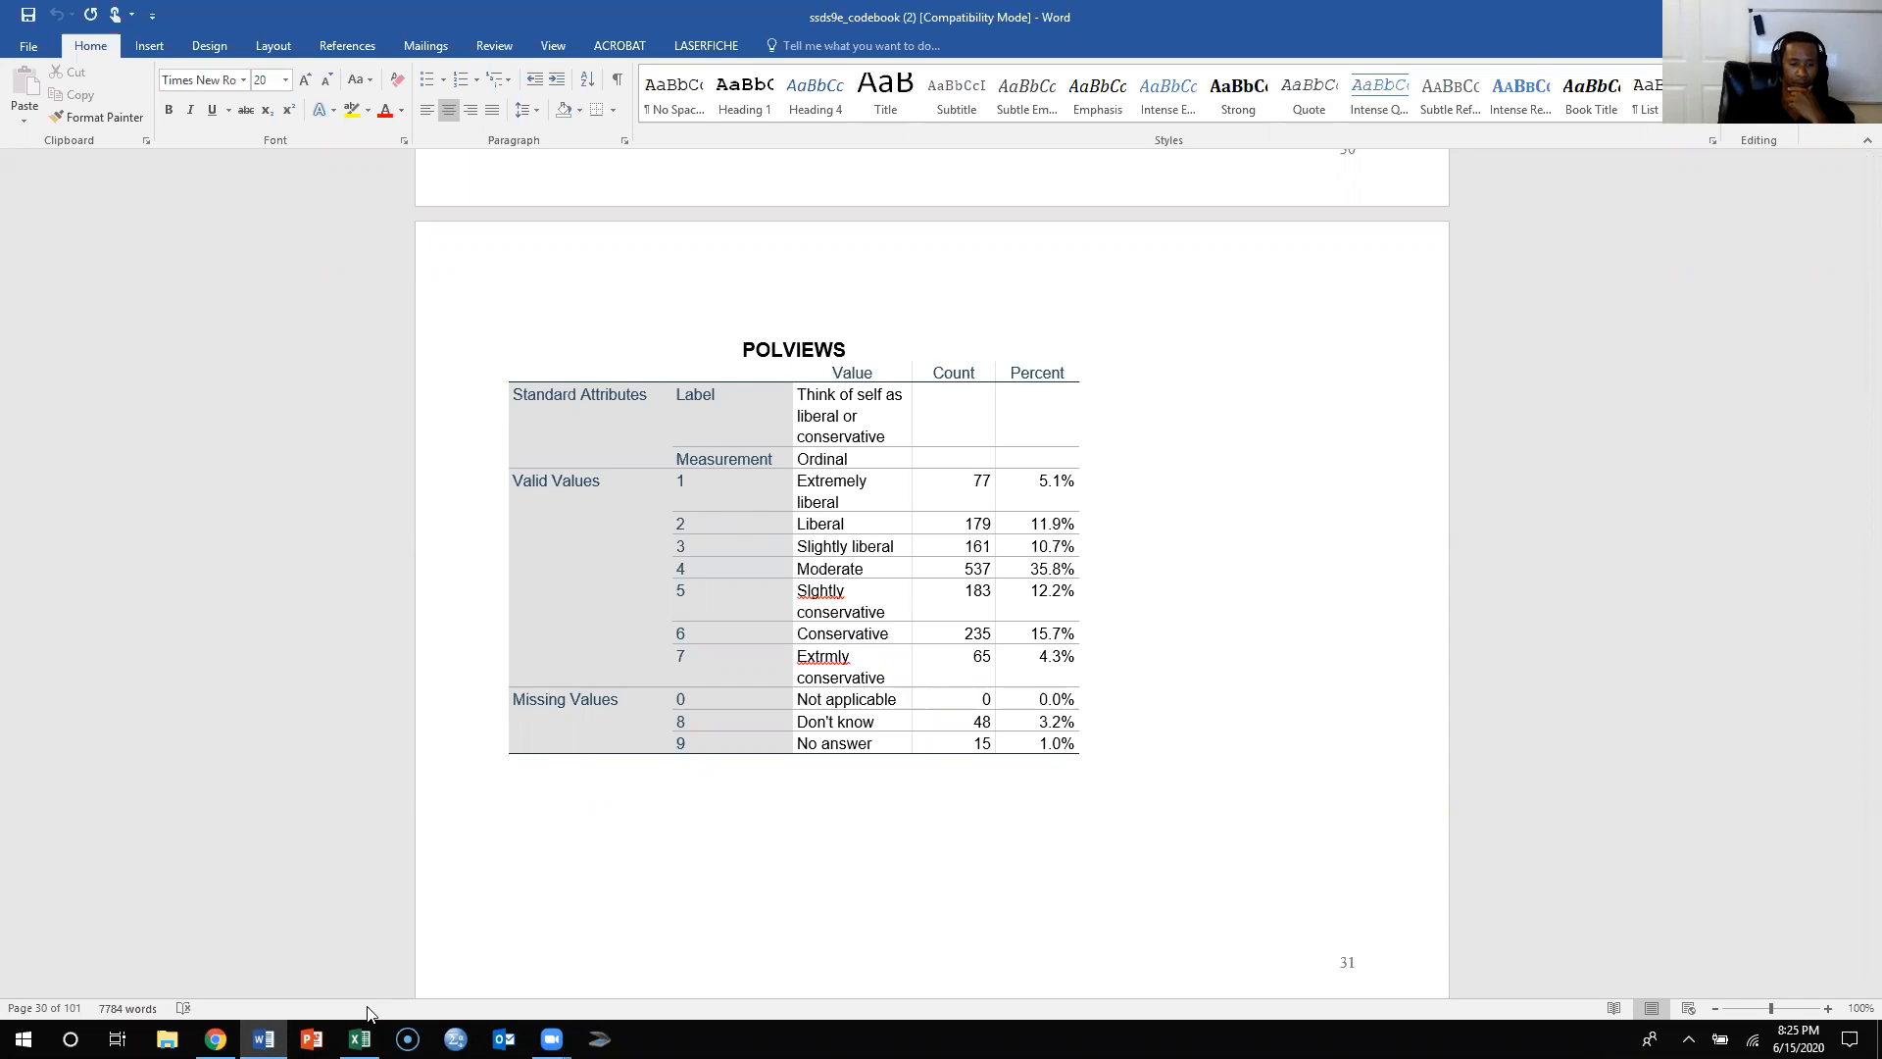
{"action": "left_click", "coordinate": [359, 1039]}
- Start a Descriptive Statistics analysis and set its input range to the TVHOURS values for POLVIEWS code 1, $B$2:$B$78
{"action": "scroll", "coordinate": [337, 642], "scroll_direction": "up", "scroll_amount": 20}
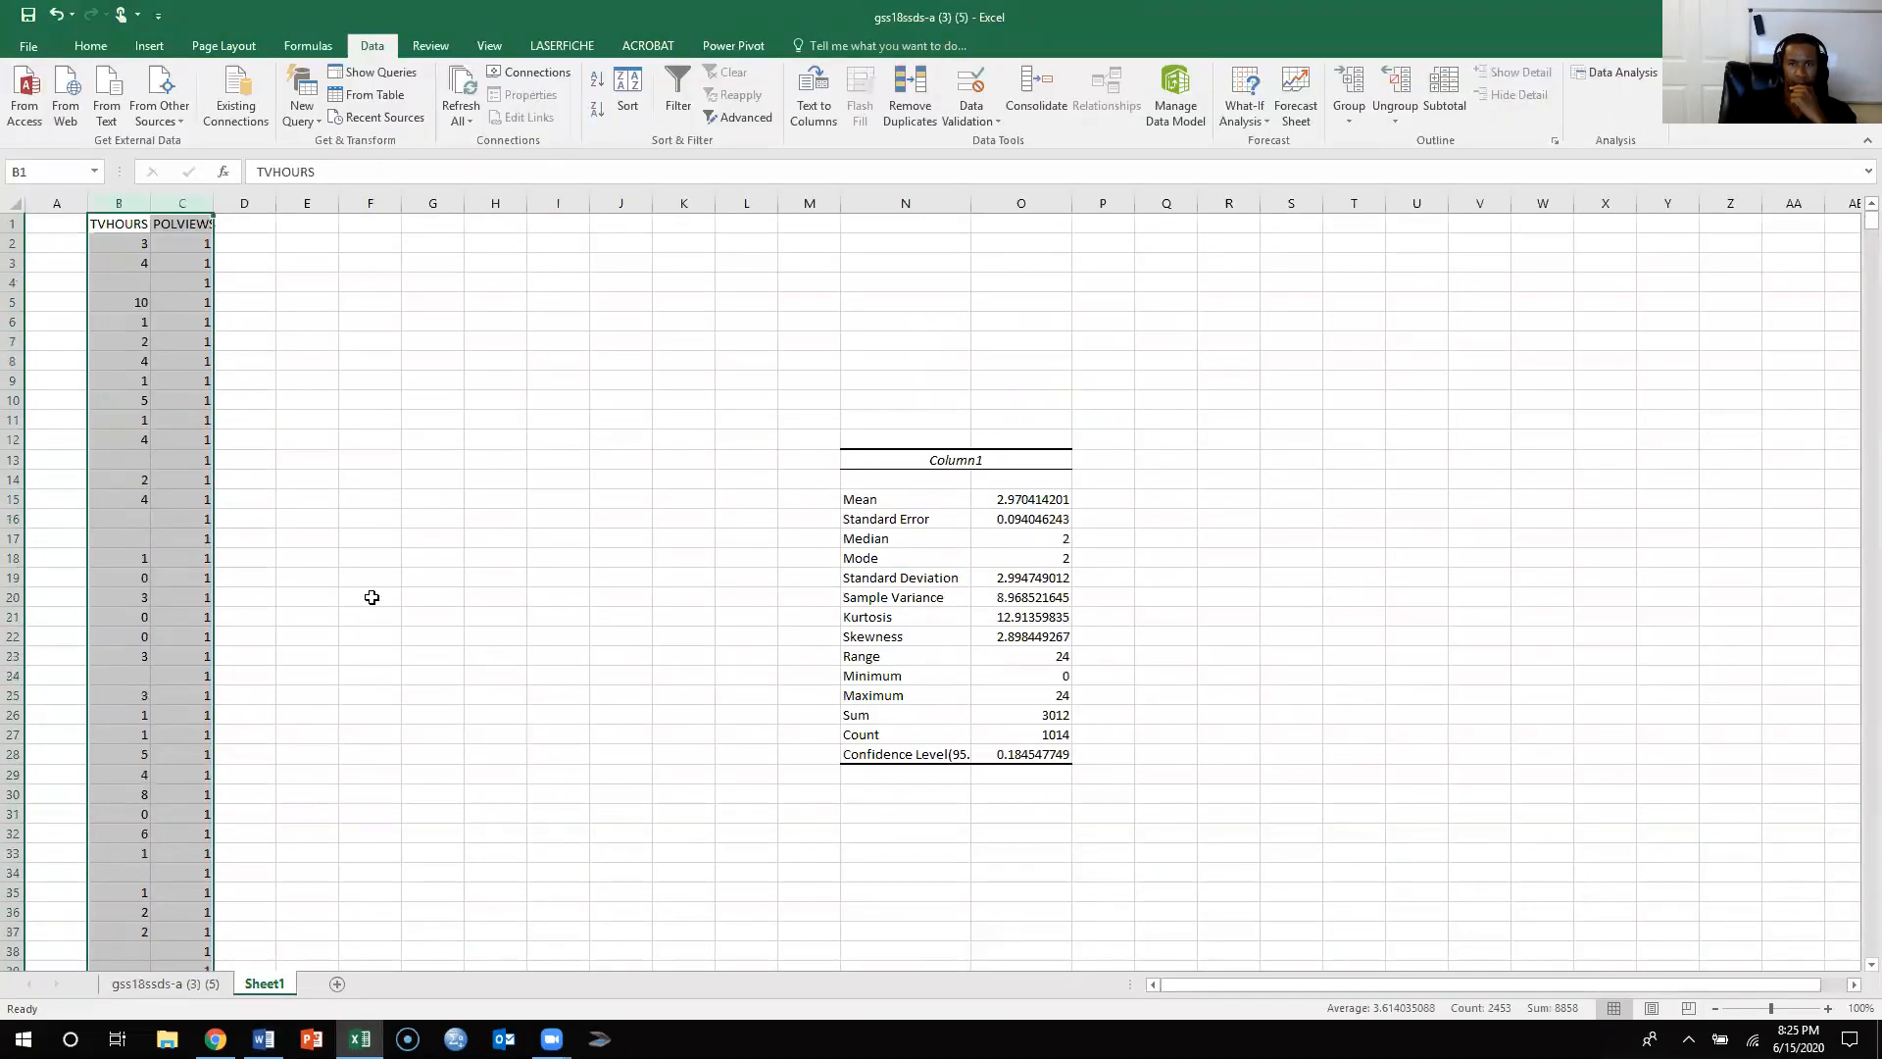
{"action": "left_click", "coordinate": [370, 598]}
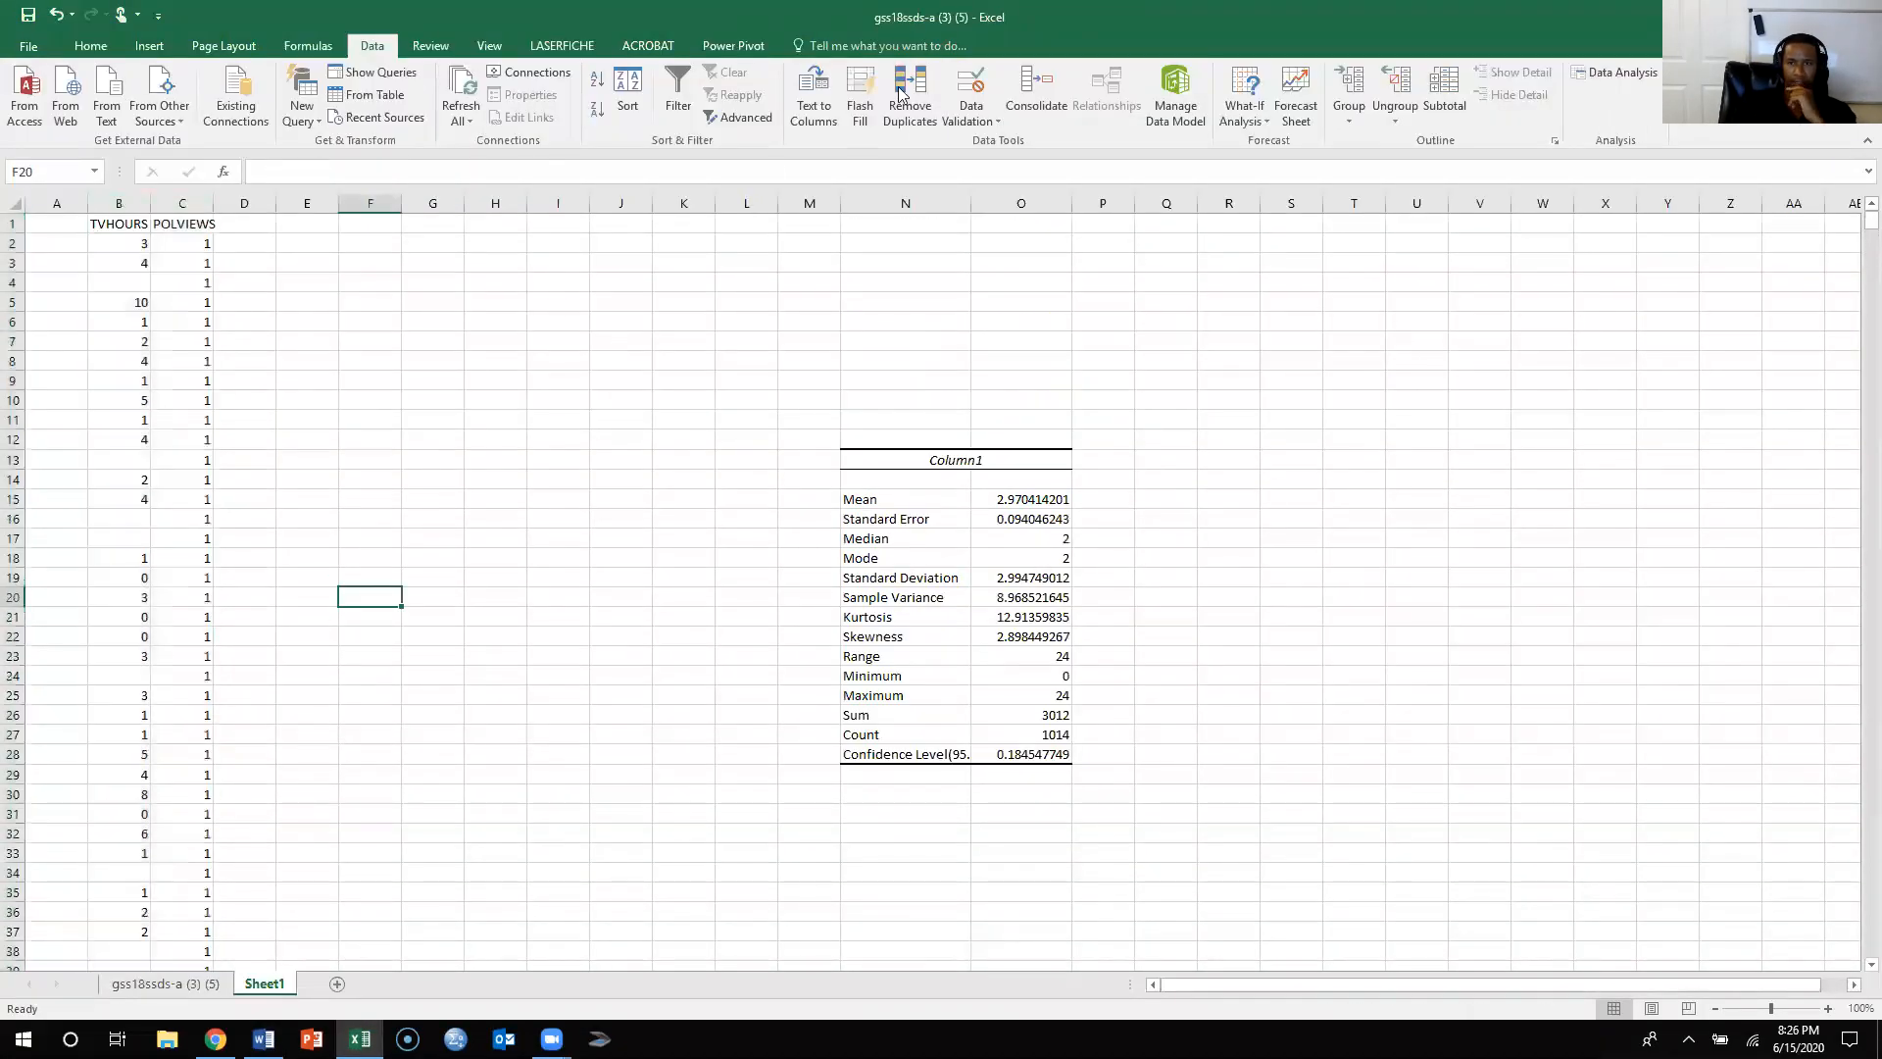
{"action": "left_click", "coordinate": [1616, 75]}
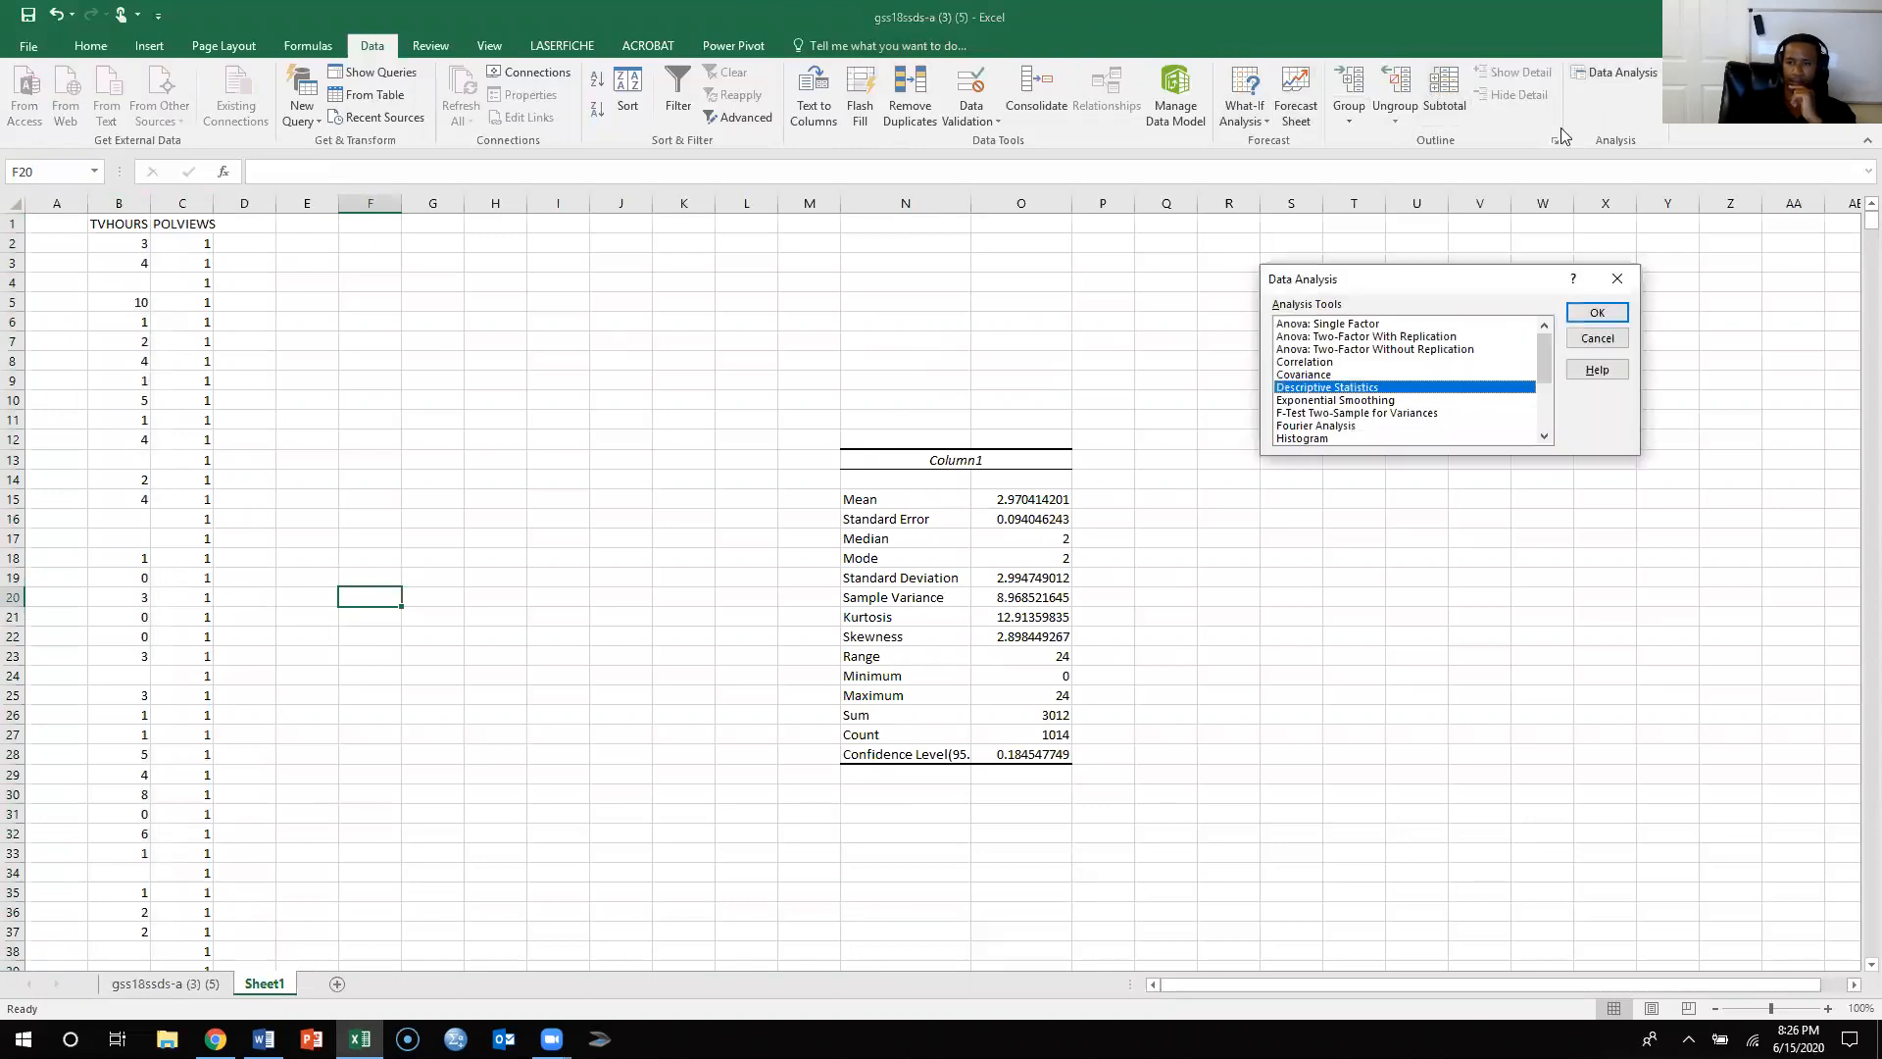
{"action": "left_click", "coordinate": [1605, 315]}
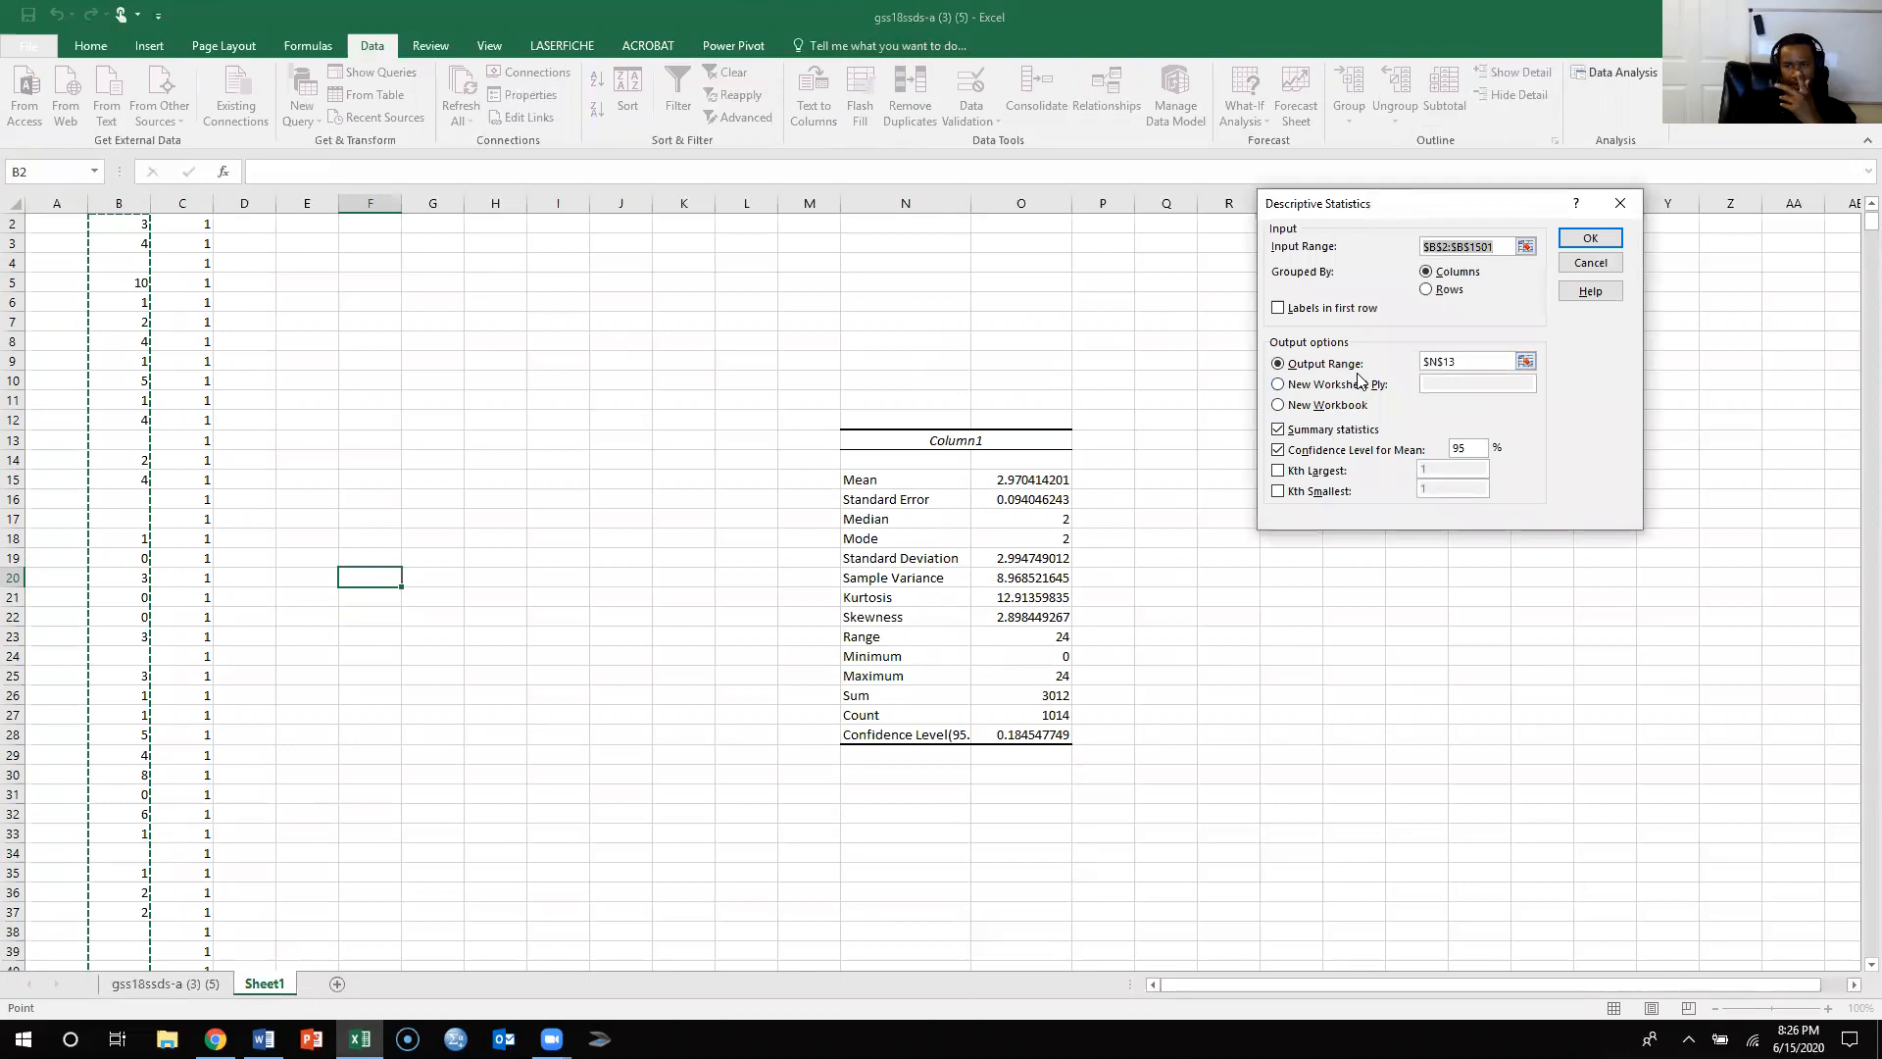
{"action": "left_click", "coordinate": [1500, 246]}
{"action": "key", "text": "BackSpace"}
{"action": "key", "text": "BackSpace"}
{"action": "key", "text": "BackSpace"}
{"action": "key", "text": "BackSpace"}
{"action": "key", "text": "BackSpace"}
{"action": "key", "text": "BackSpace"}
{"action": "key", "text": "BackSpace"}
{"action": "key", "text": "BackSpace"}
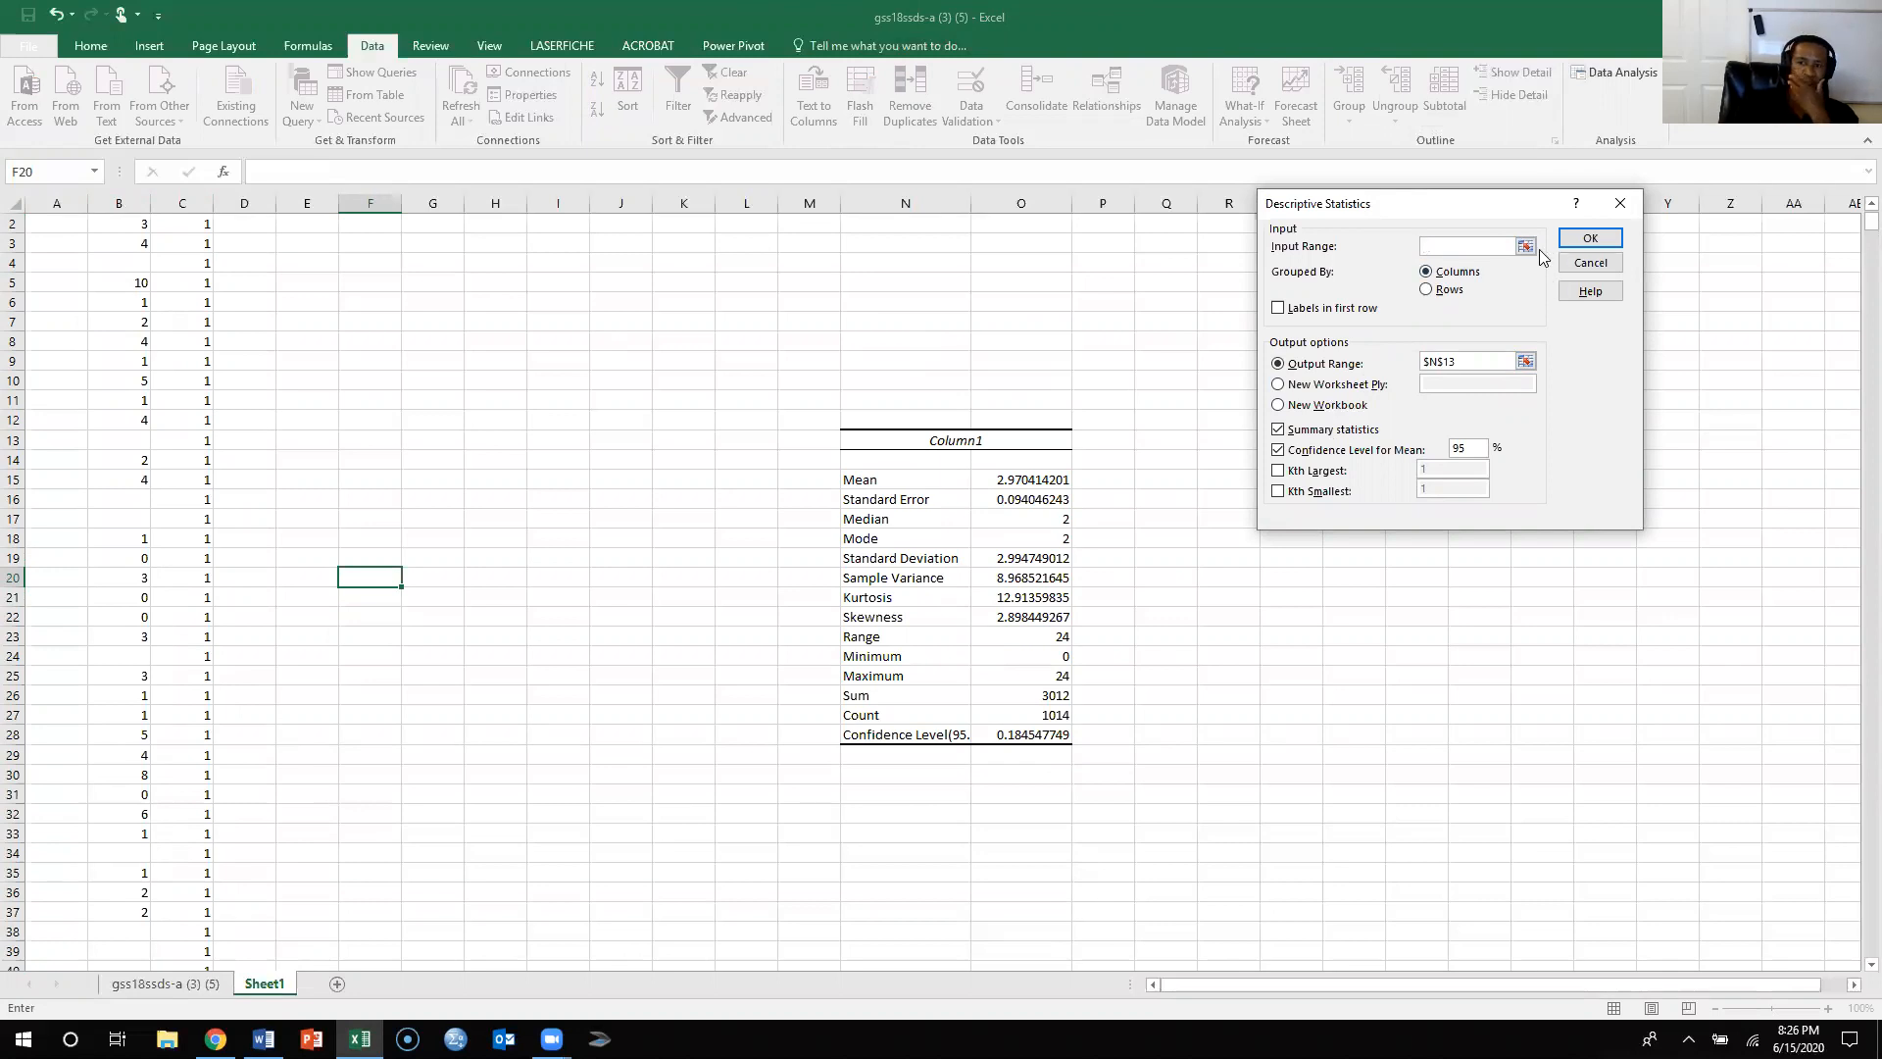
{"action": "left_click", "coordinate": [1526, 246]}
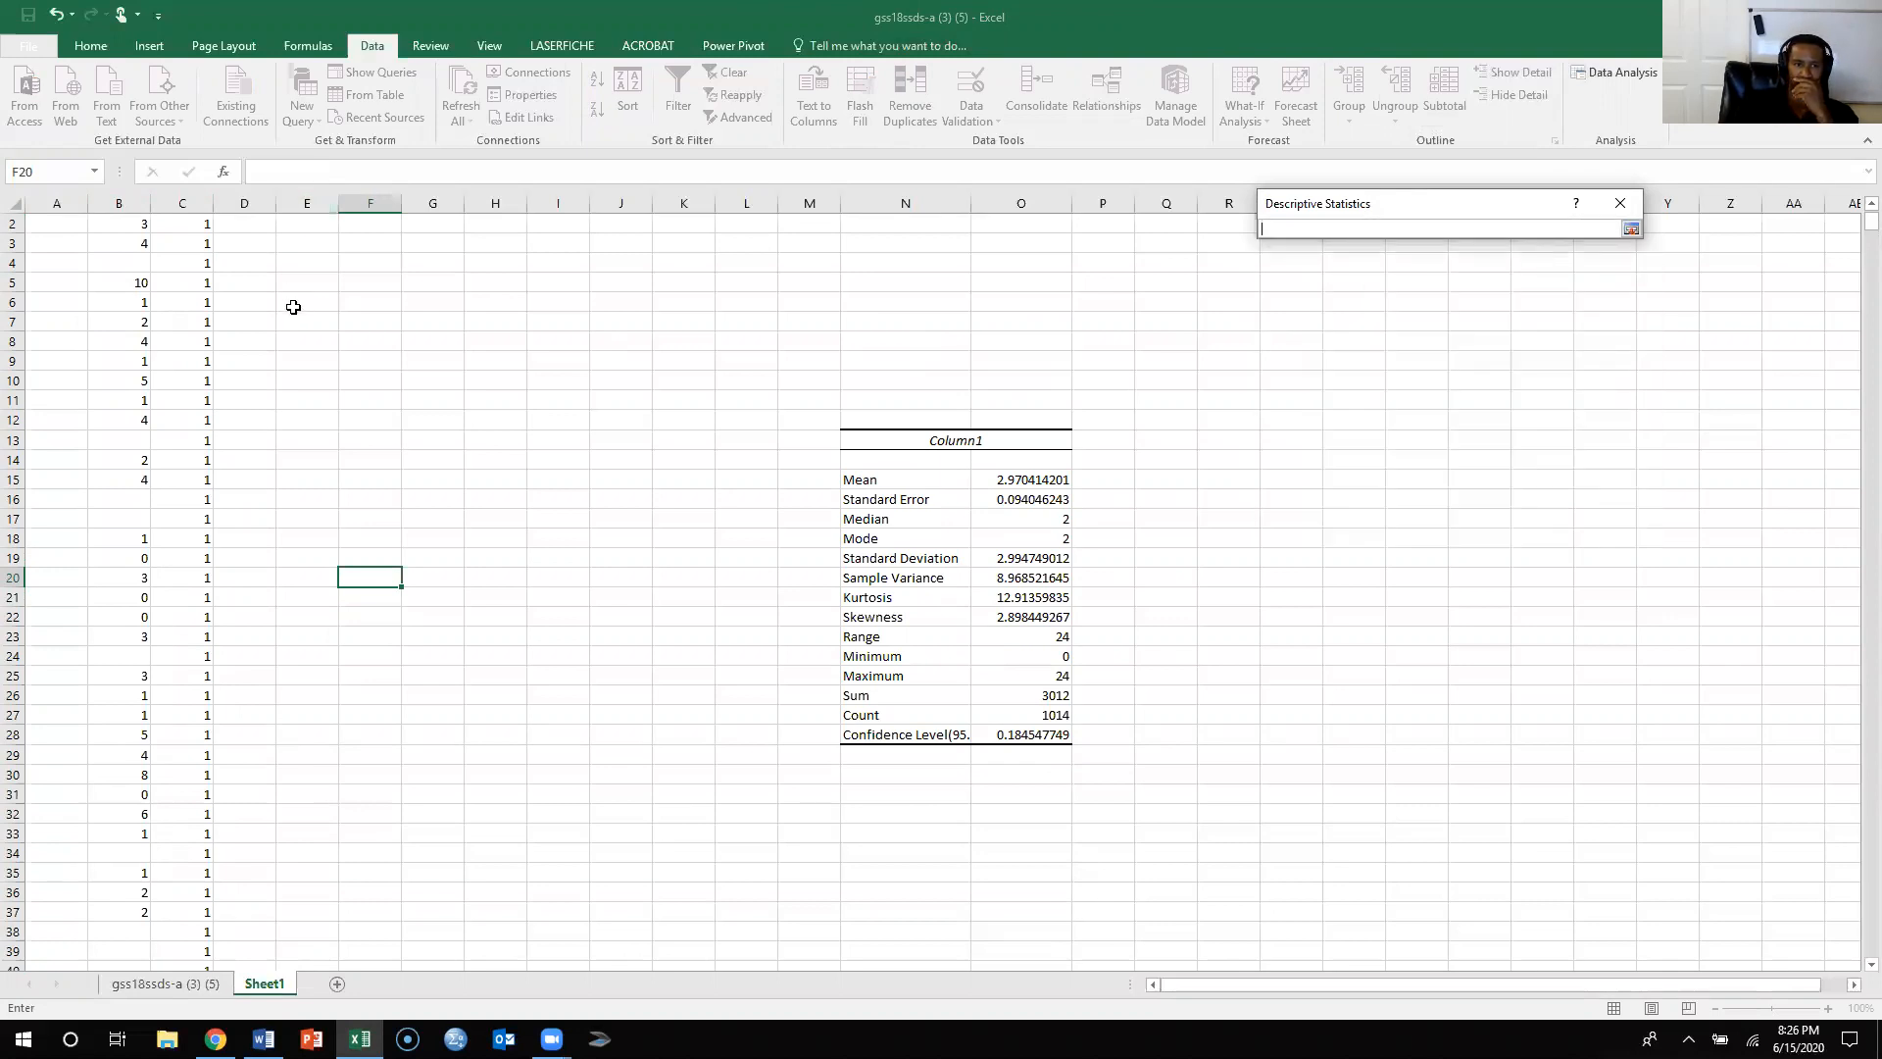
{"action": "scroll", "coordinate": [294, 306], "scroll_direction": "up", "scroll_amount": 1}
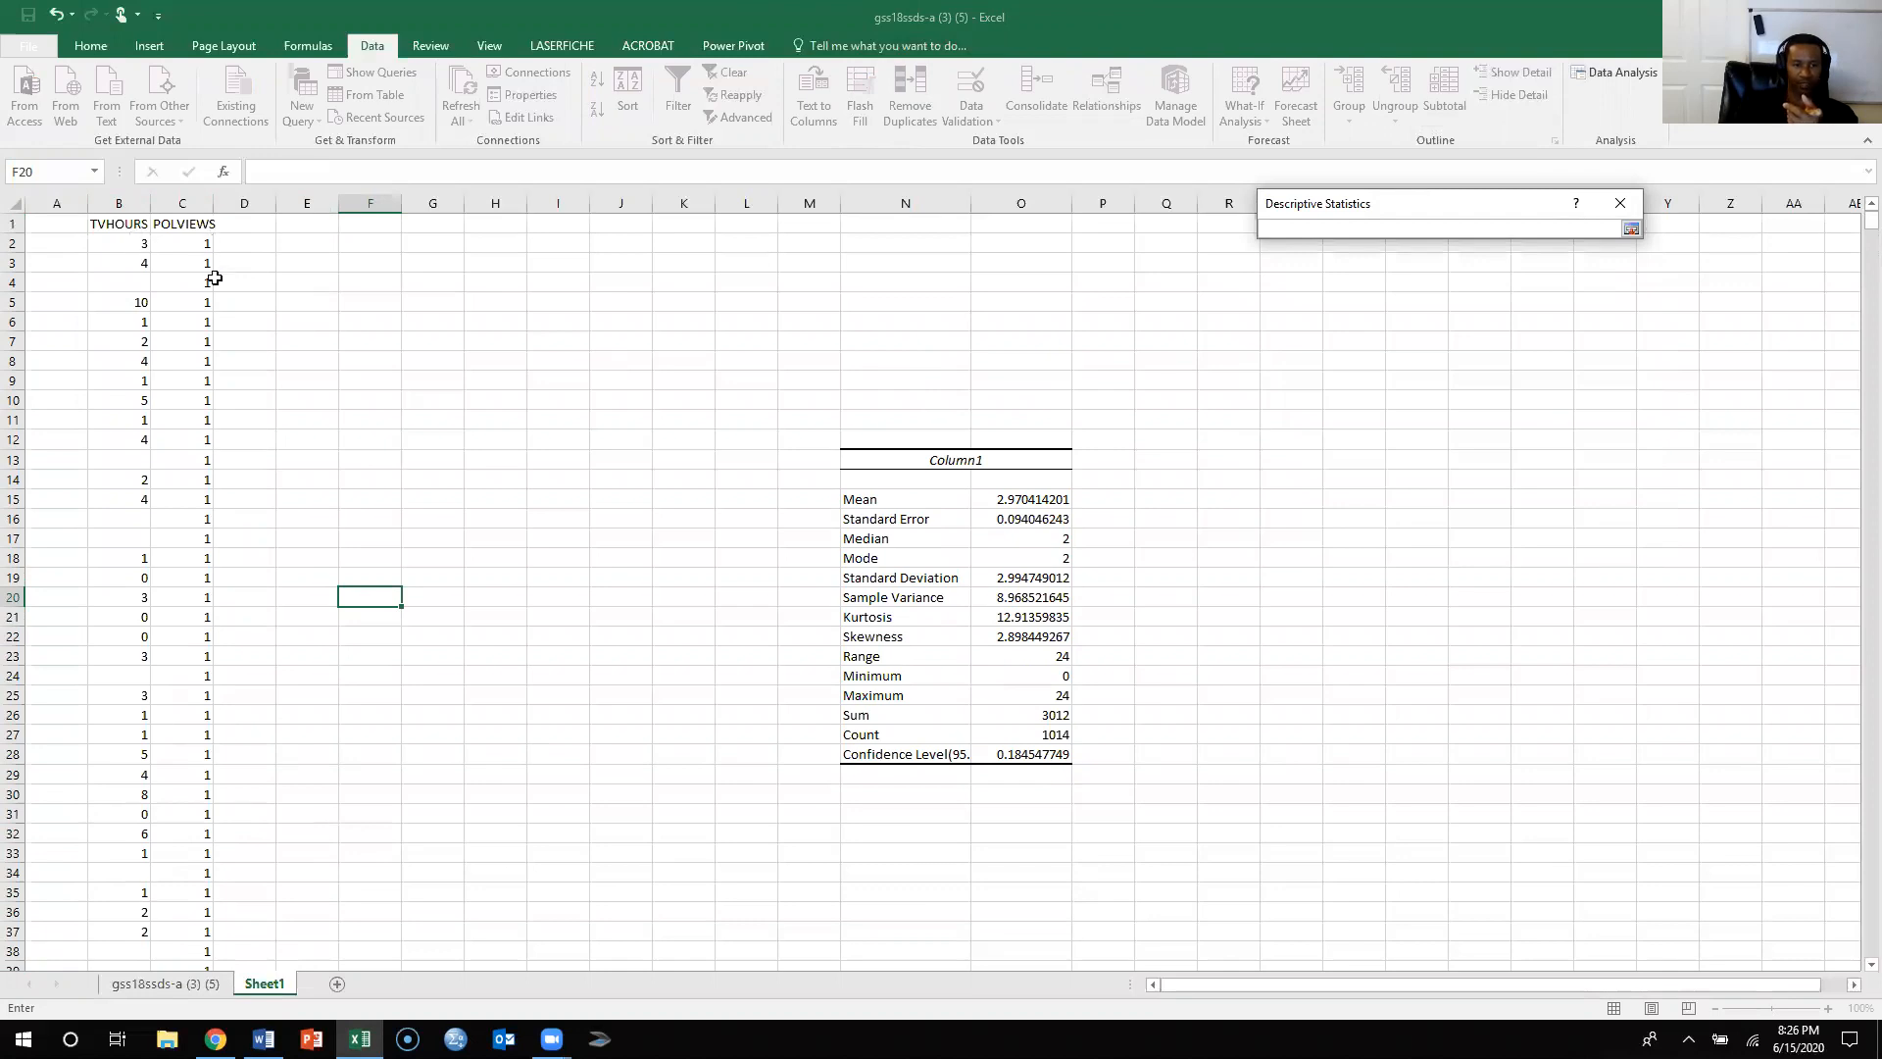
{"action": "left_click_drag", "start_coordinate": [119, 241], "coordinate": [139, 418]}
{"action": "scroll", "coordinate": [316, 387], "scroll_direction": "up", "scroll_amount": 17}
{"action": "scroll", "coordinate": [311, 389], "scroll_direction": "up", "scroll_amount": 1}
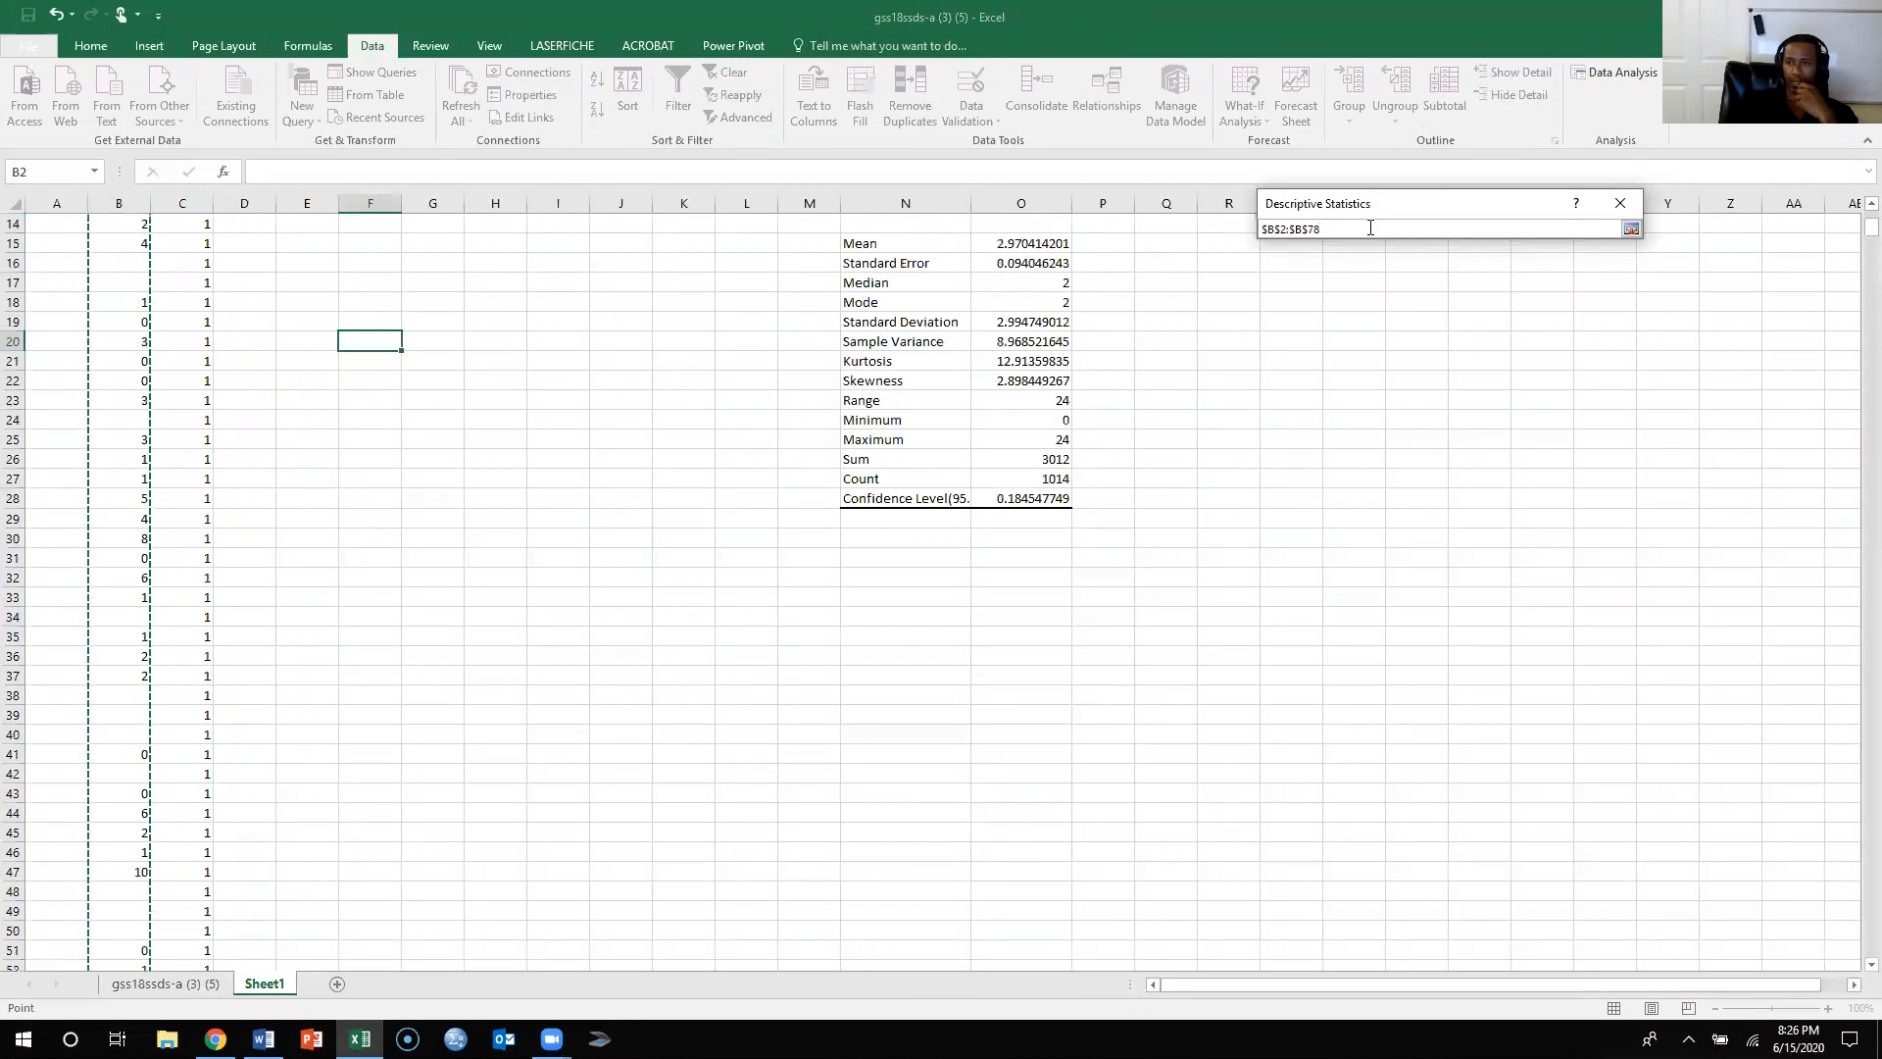
{"action": "left_click", "coordinate": [1631, 228]}
- Set the output range to $N$32 and generate the descriptive statistics for the POLVIEWS code 1 group
{"action": "left_click_drag", "start_coordinate": [1481, 363], "coordinate": [1420, 363]}
{"action": "key", "text": "BackSpace"}
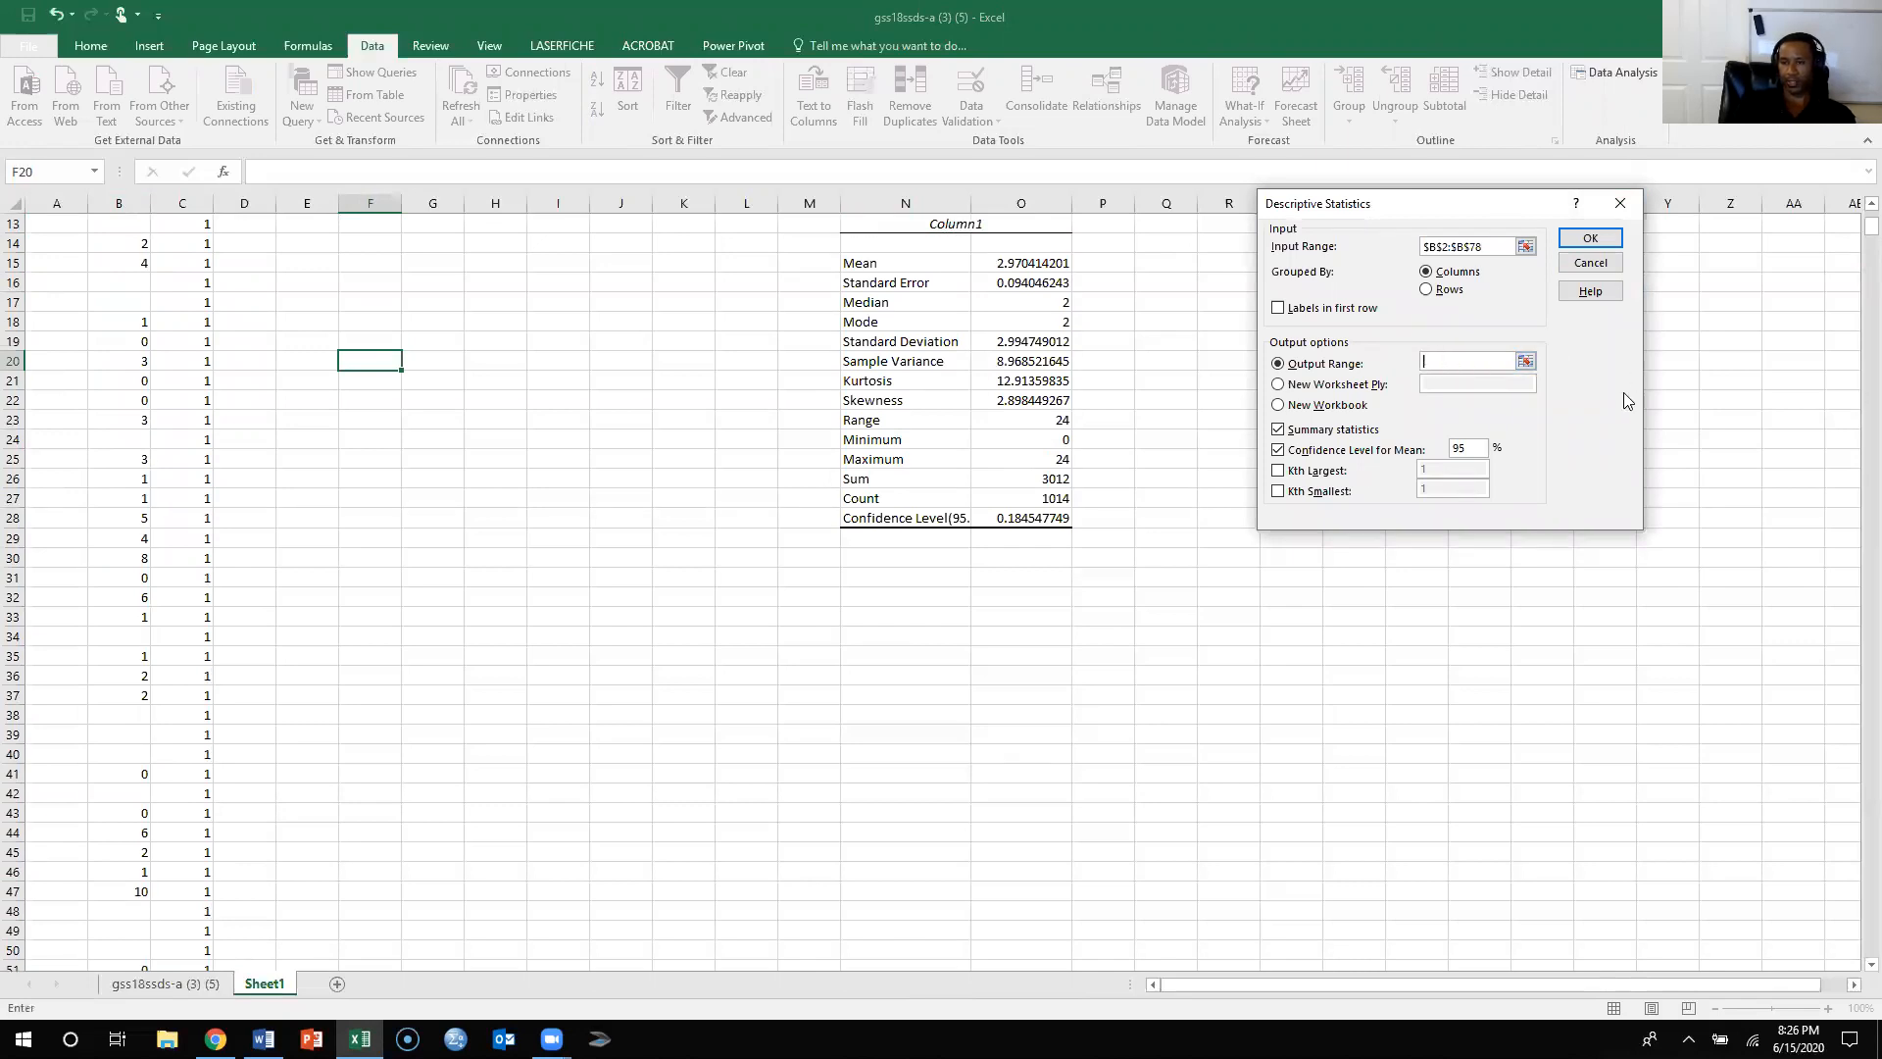
{"action": "left_click", "coordinate": [1526, 361]}
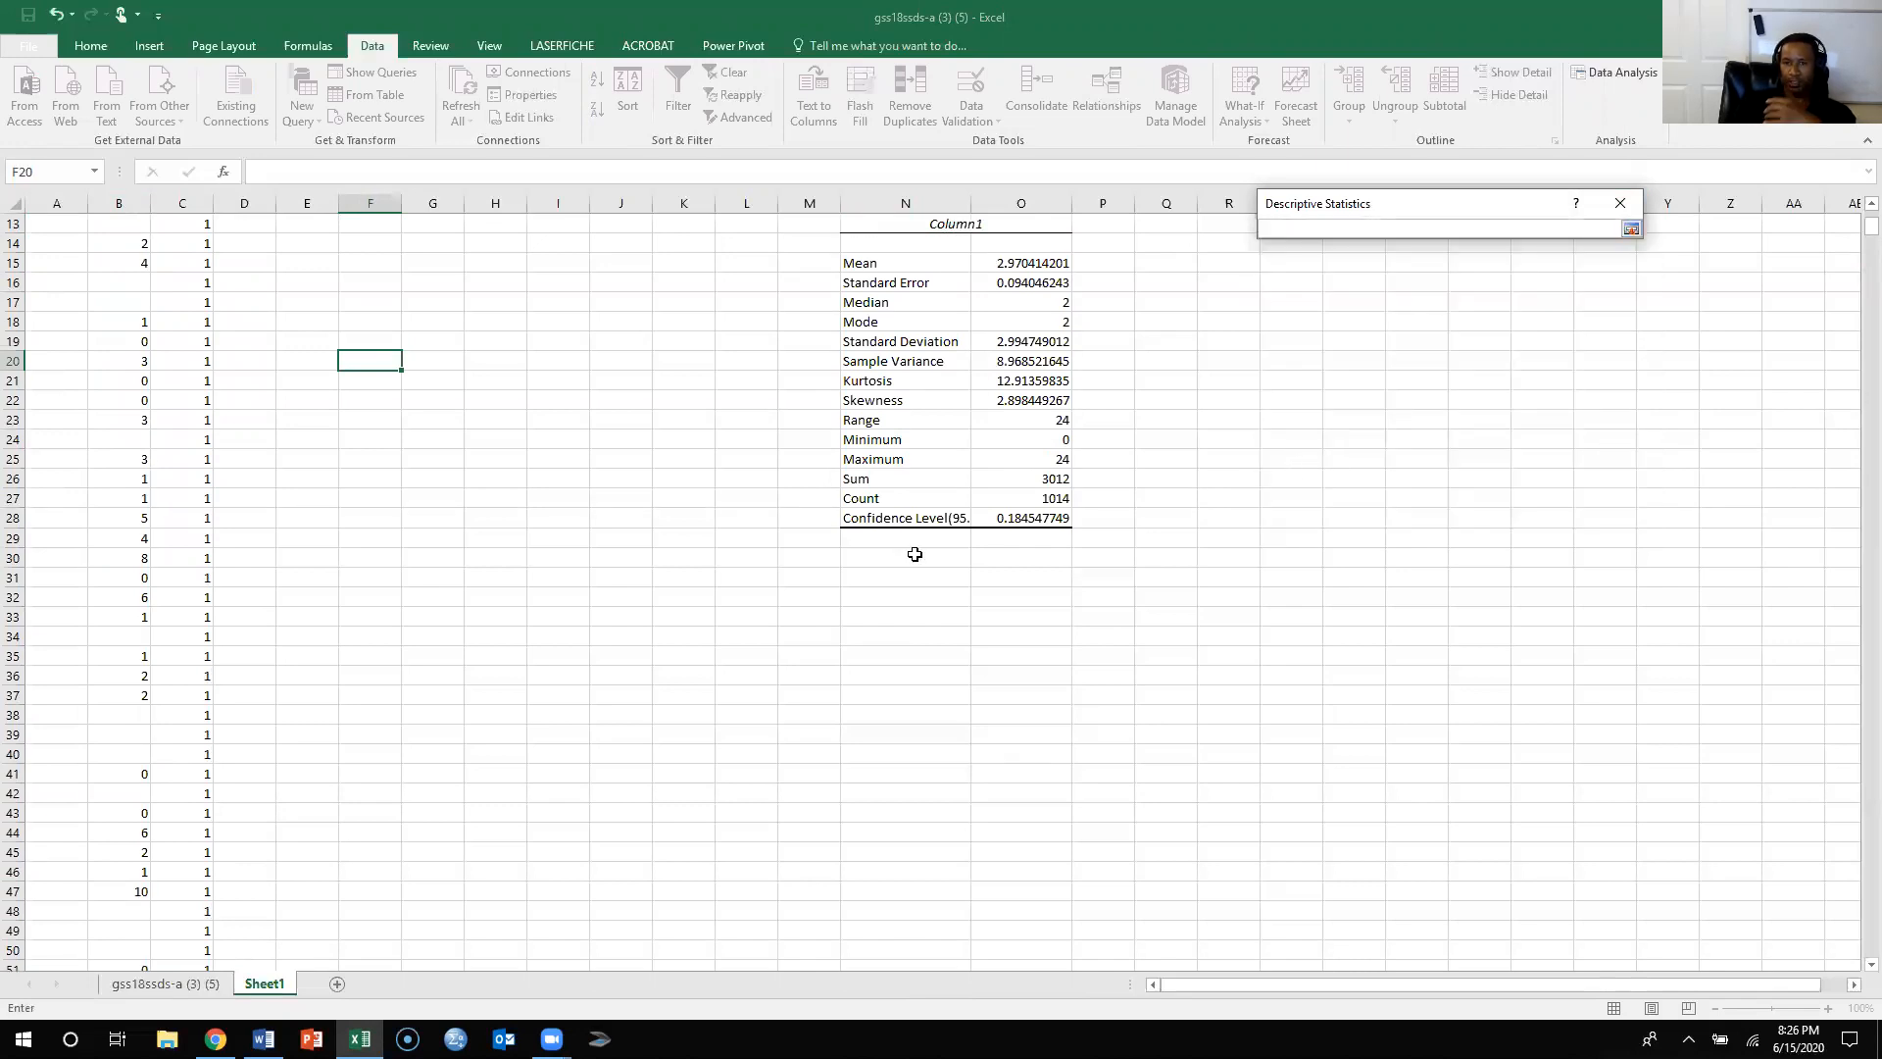
{"action": "left_click", "coordinate": [872, 601]}
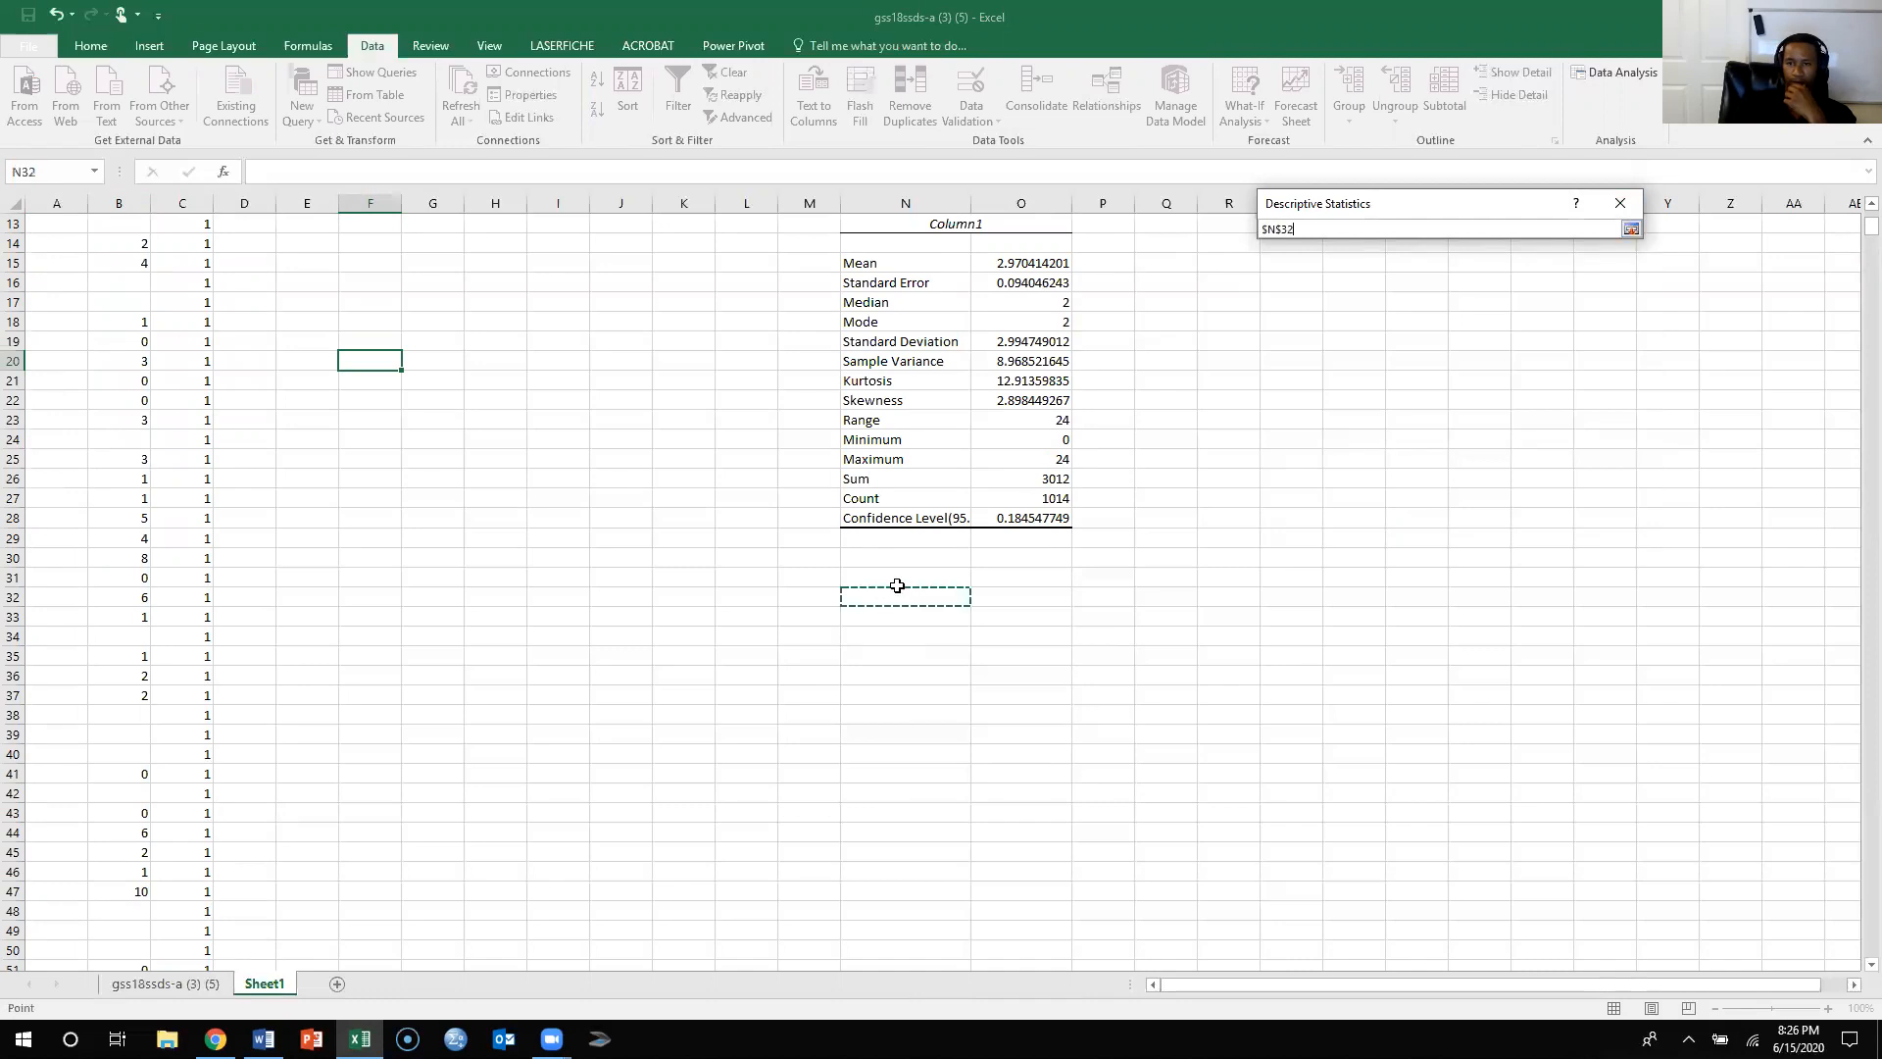
{"action": "left_click", "coordinate": [1631, 230]}
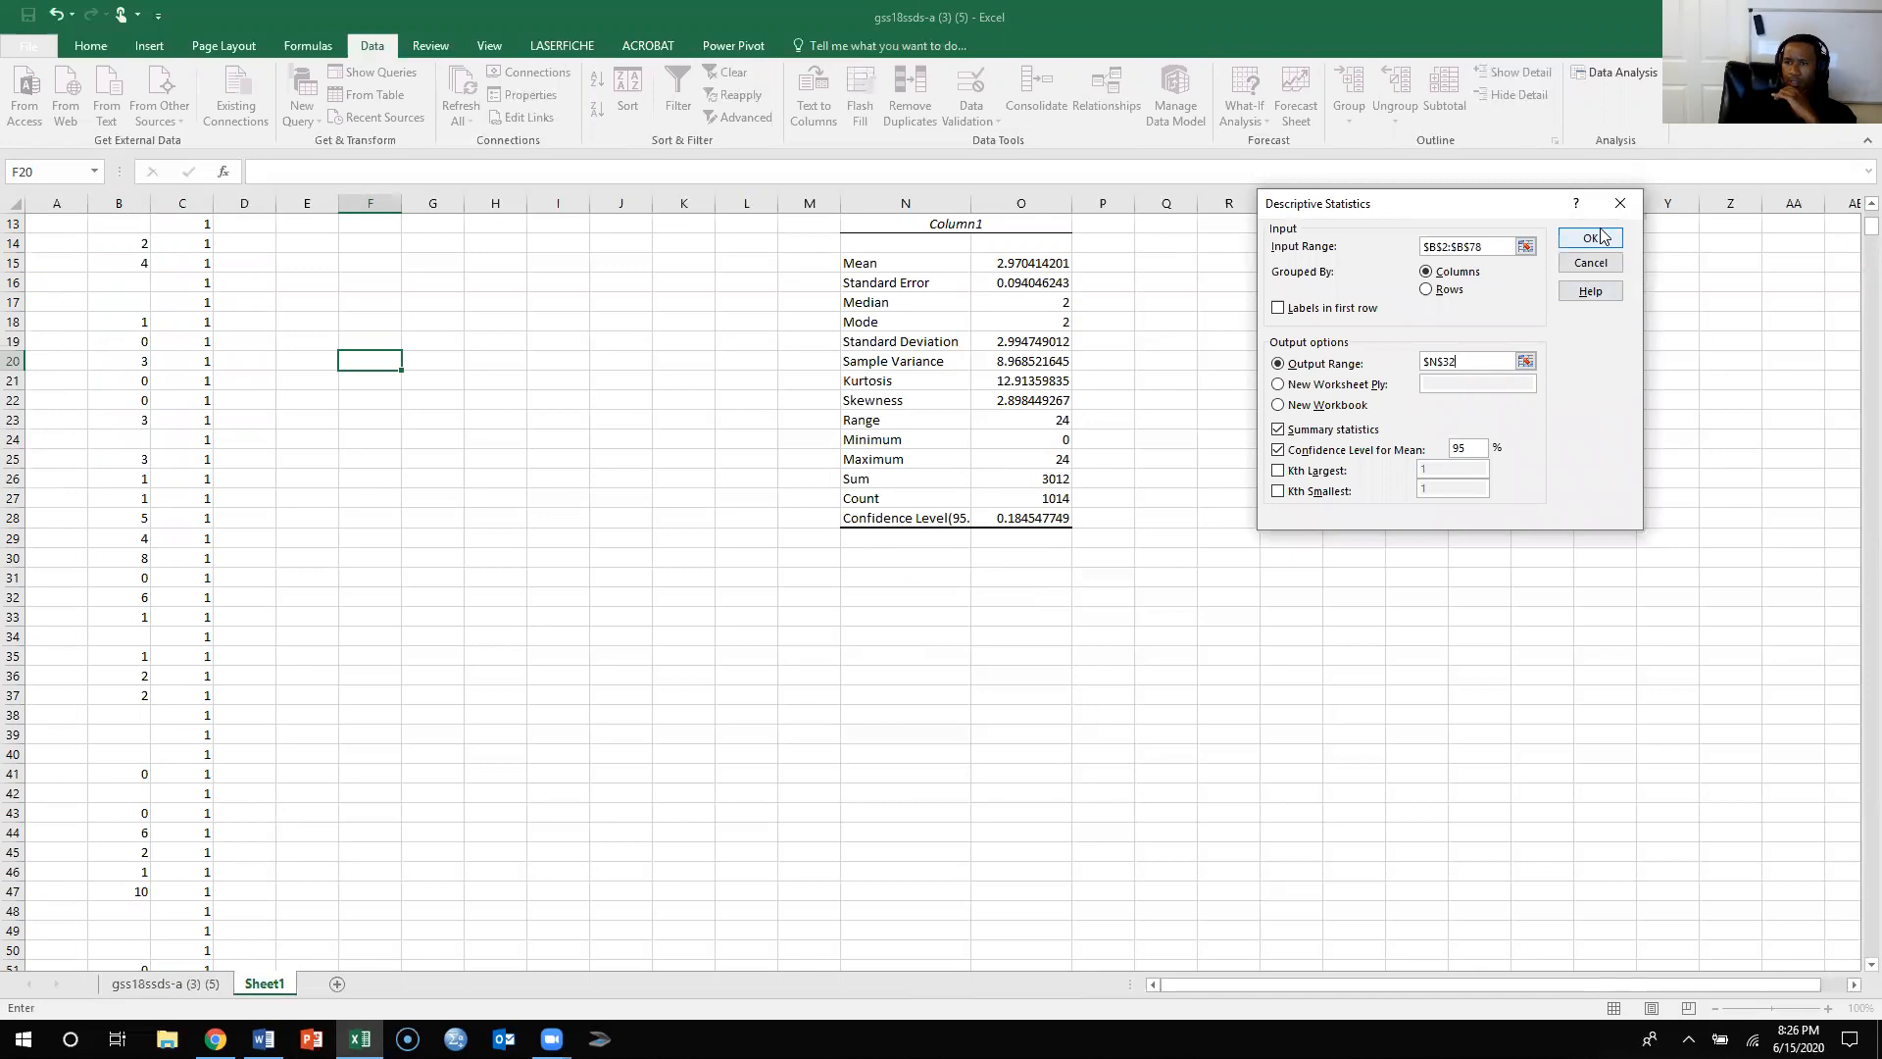
{"action": "left_click", "coordinate": [1598, 238]}
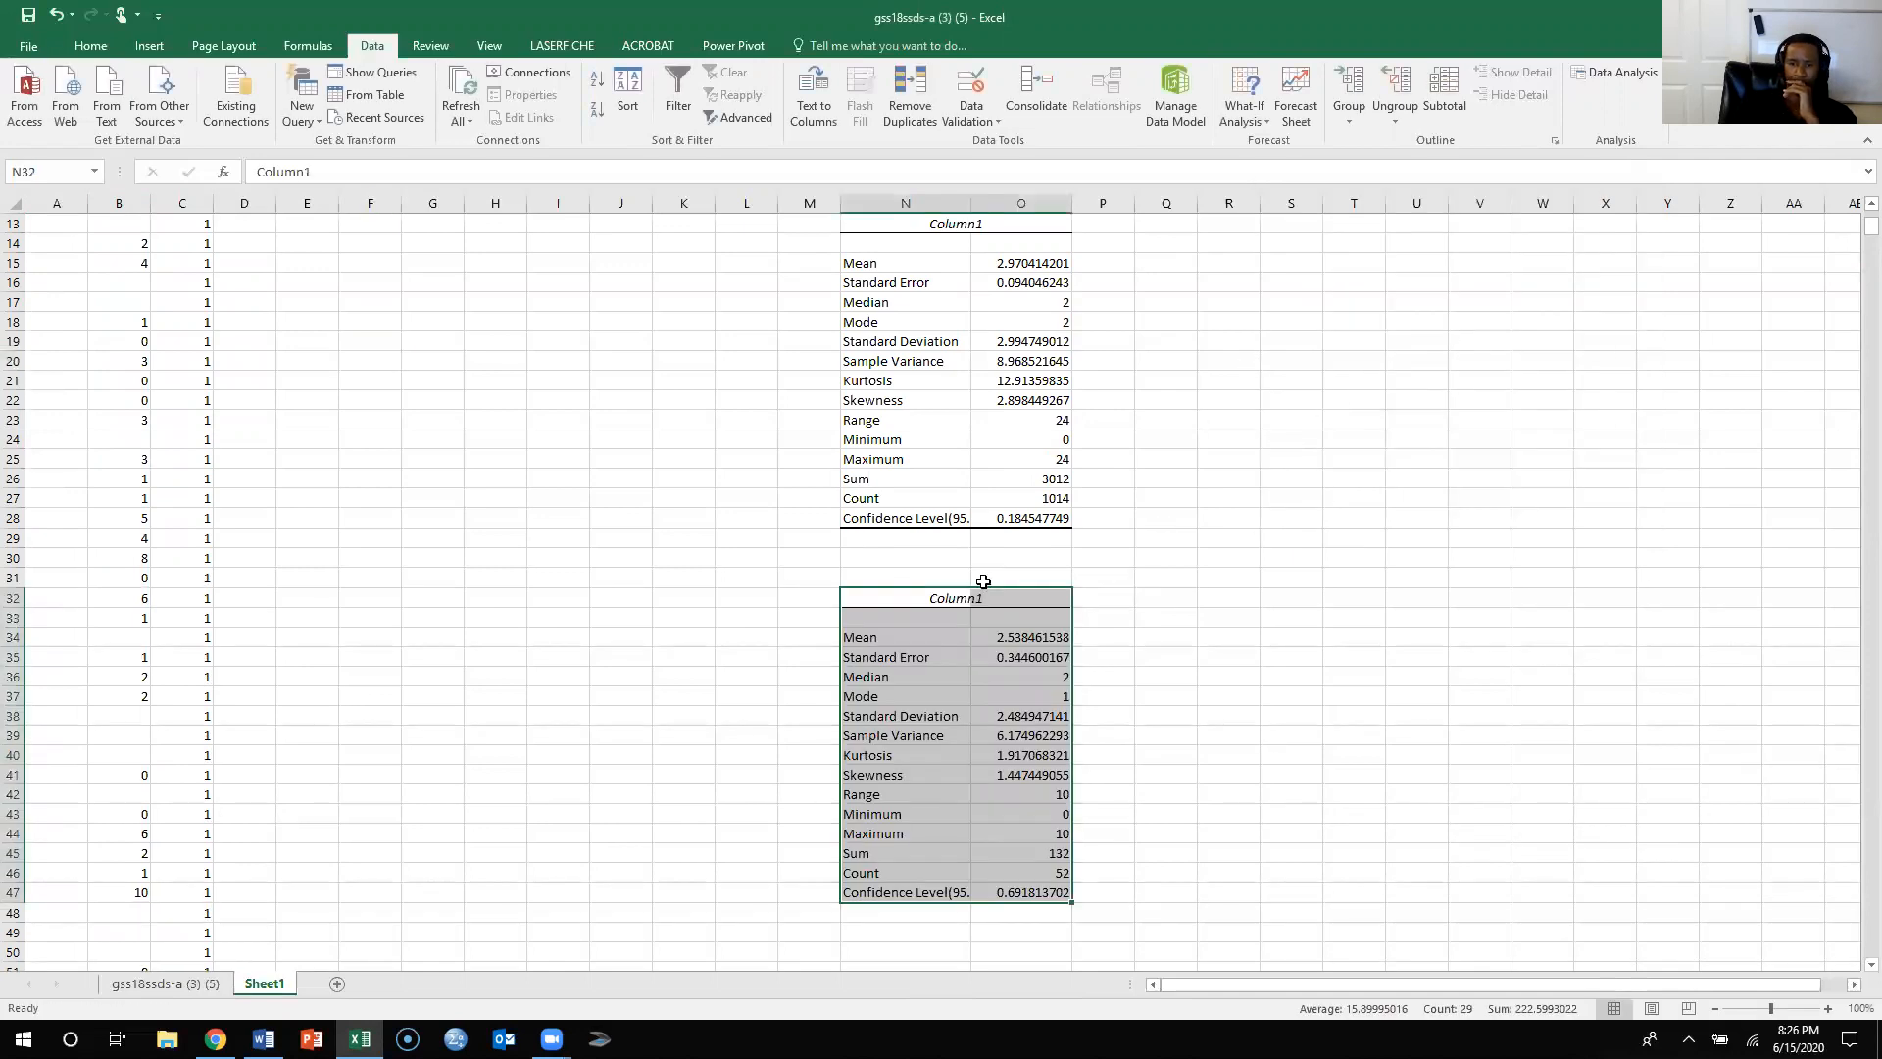
- Retitle the new statistics table in N32 as "95% Confidence Level for Extremely Liberal"
{"action": "left_click", "coordinate": [935, 600]}
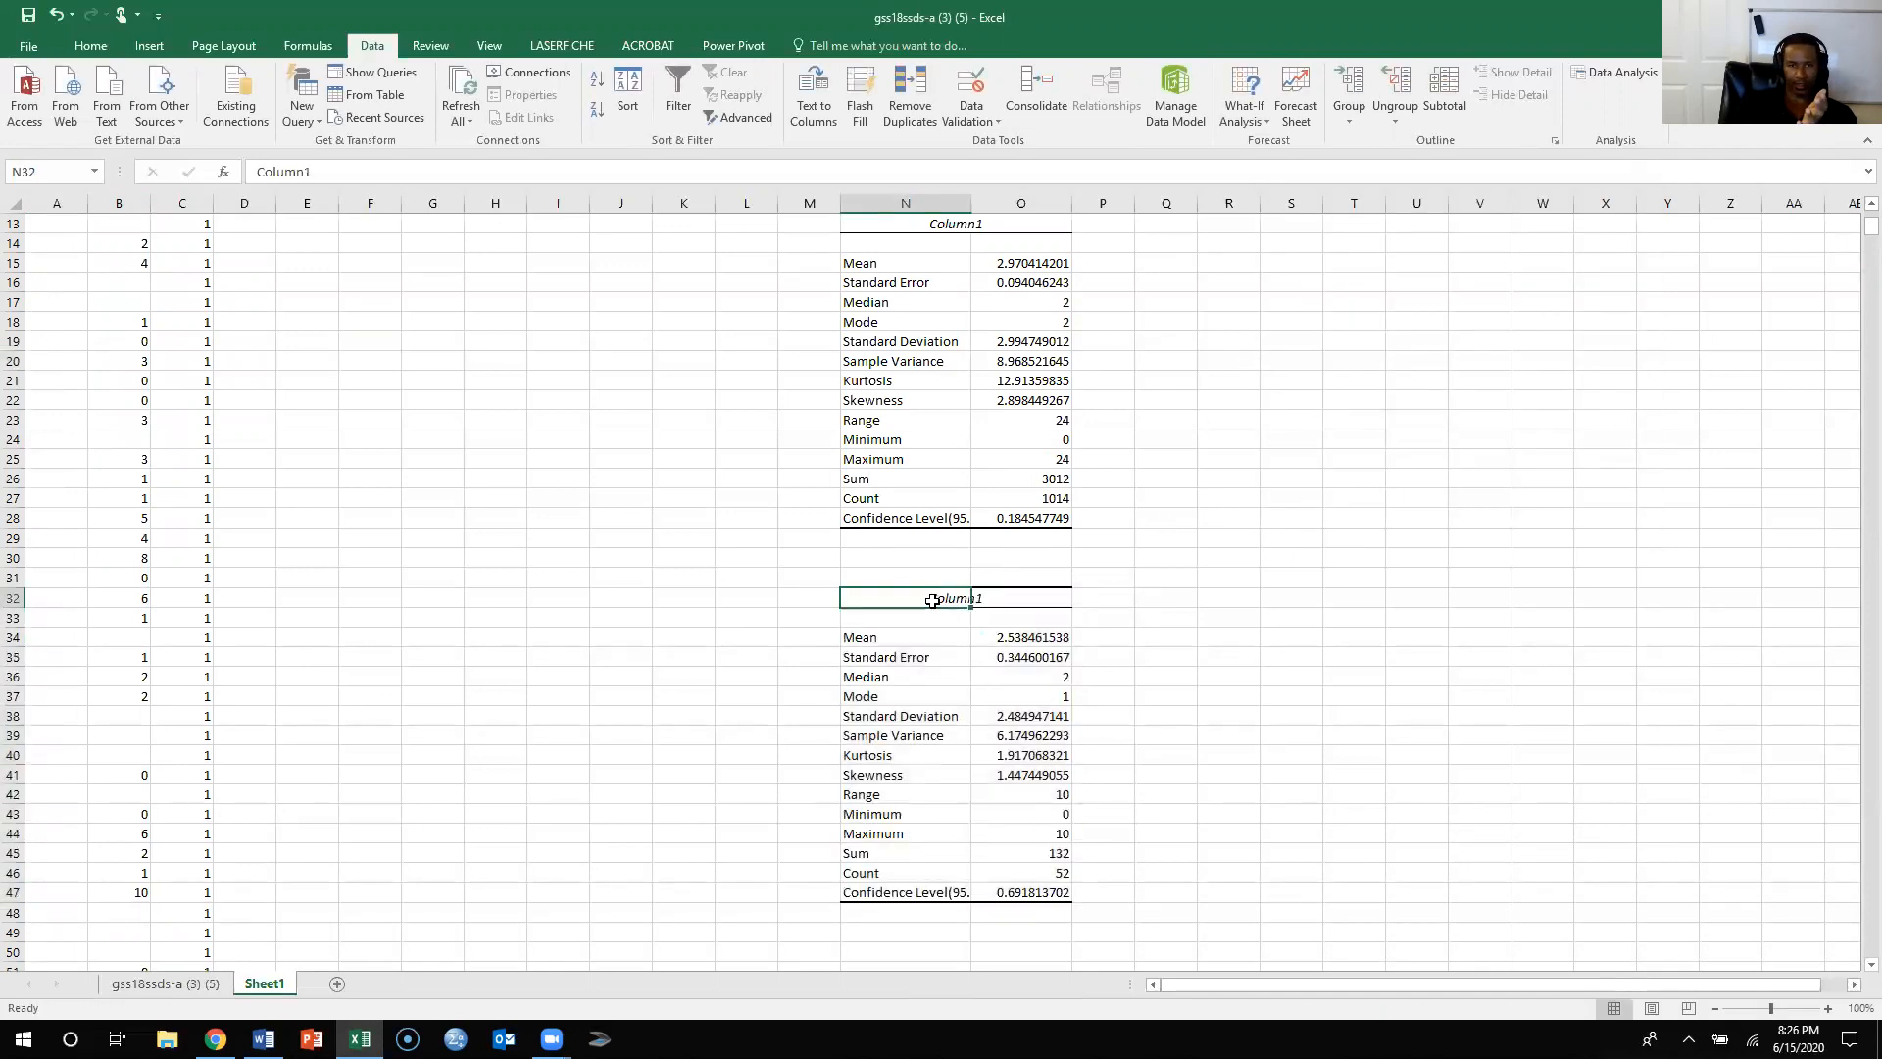
{"action": "type", "text": "9"}
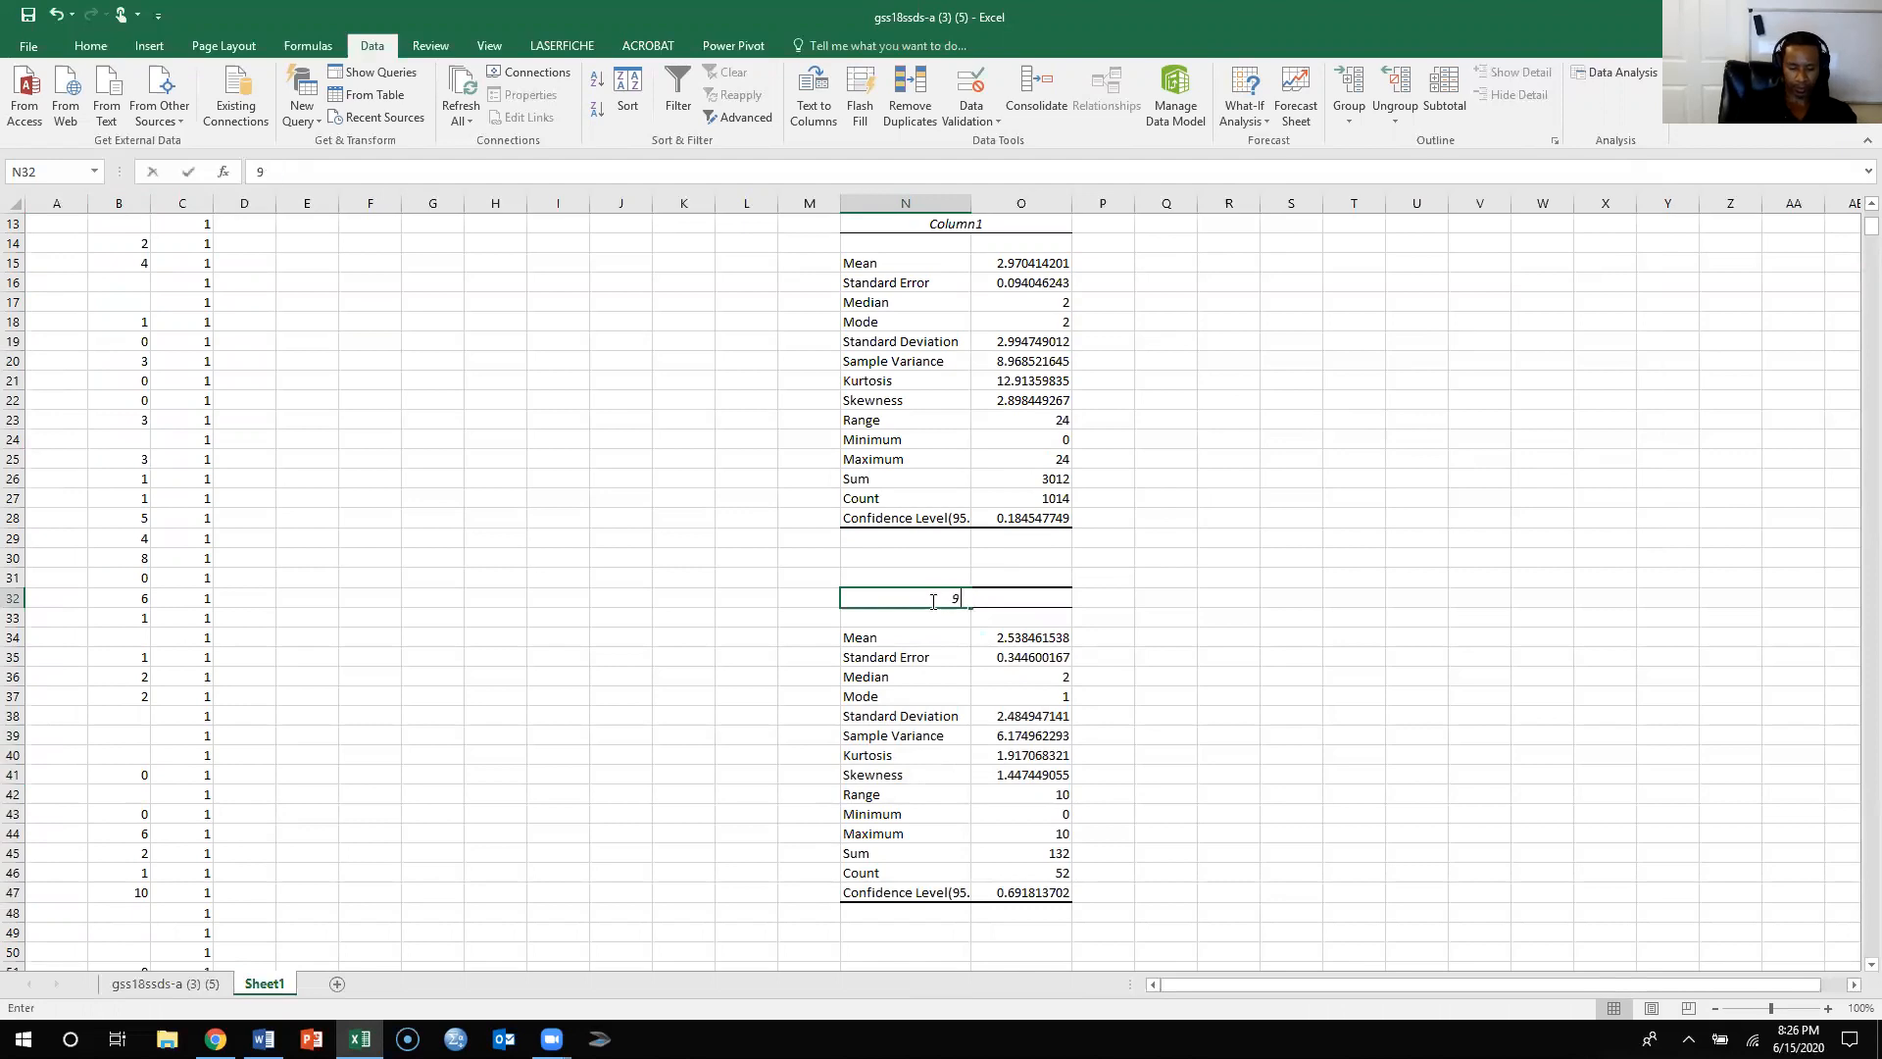
{"action": "type", "text": "5% Conf"}
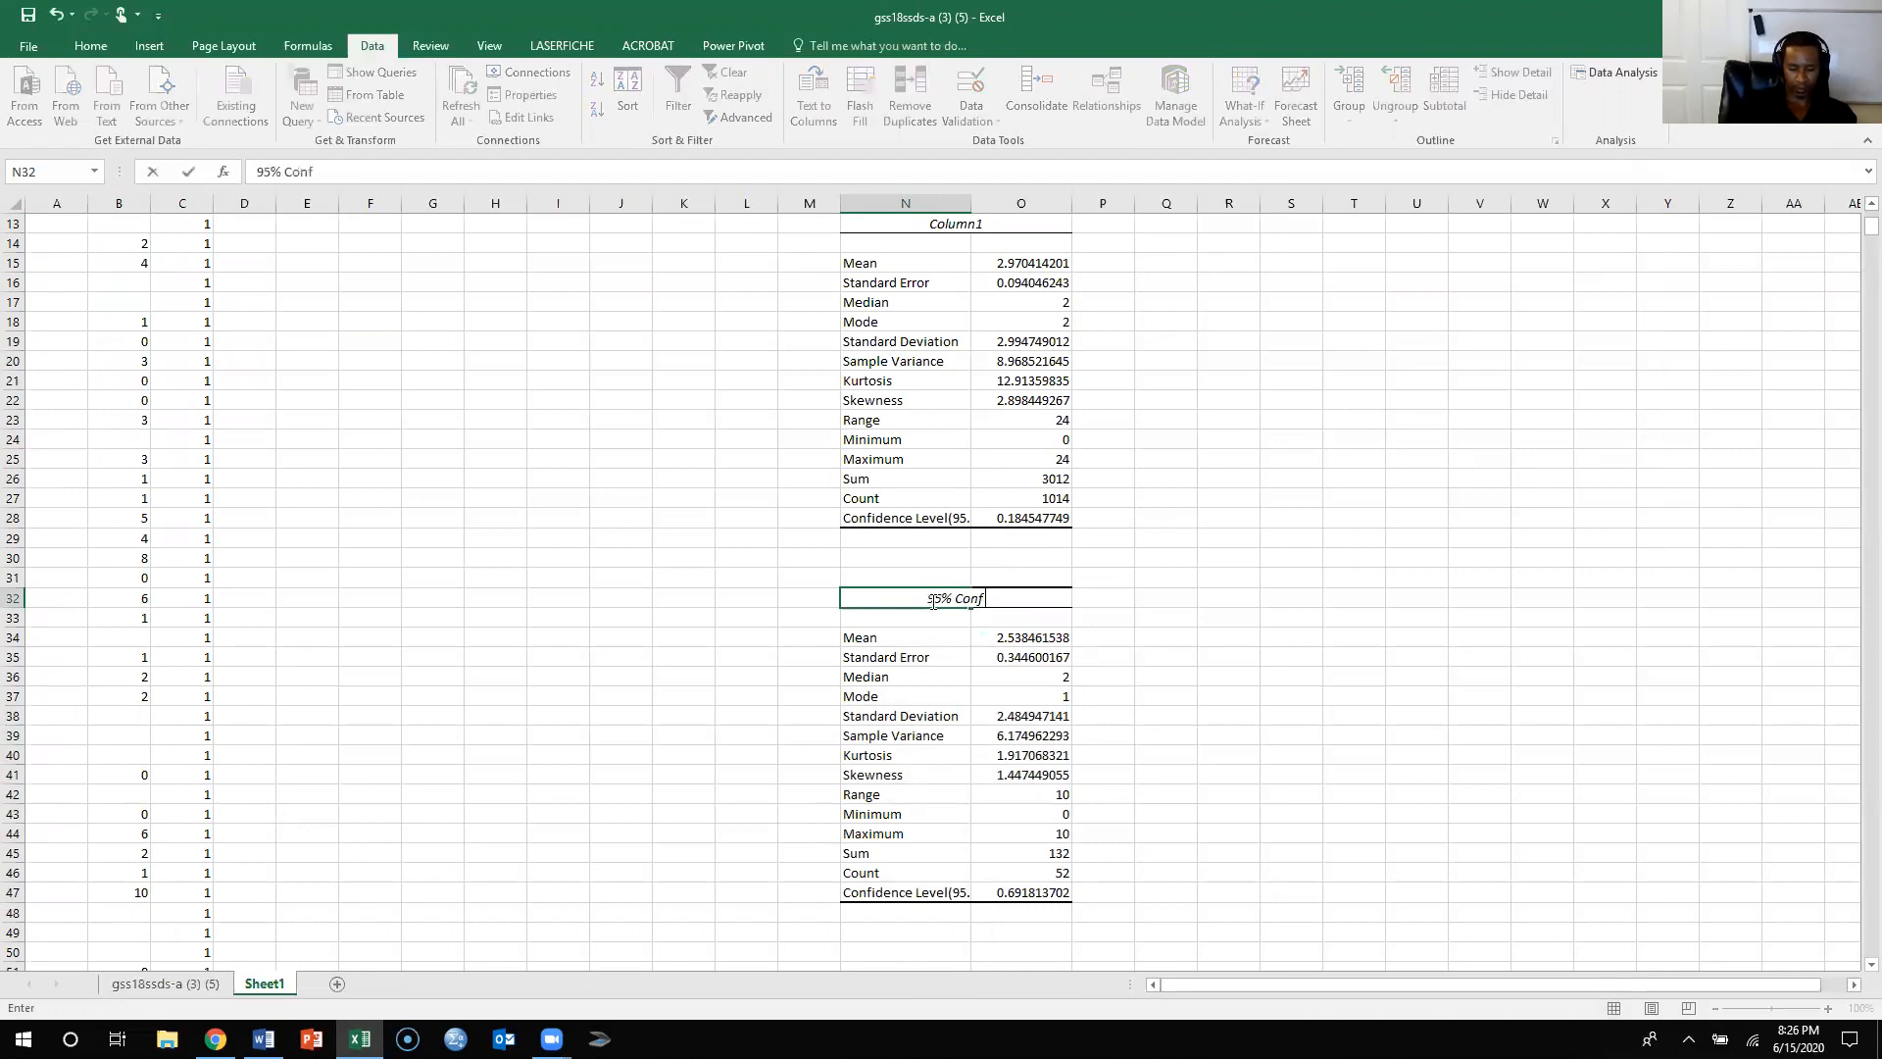
{"action": "type", "text": "idence Level f"}
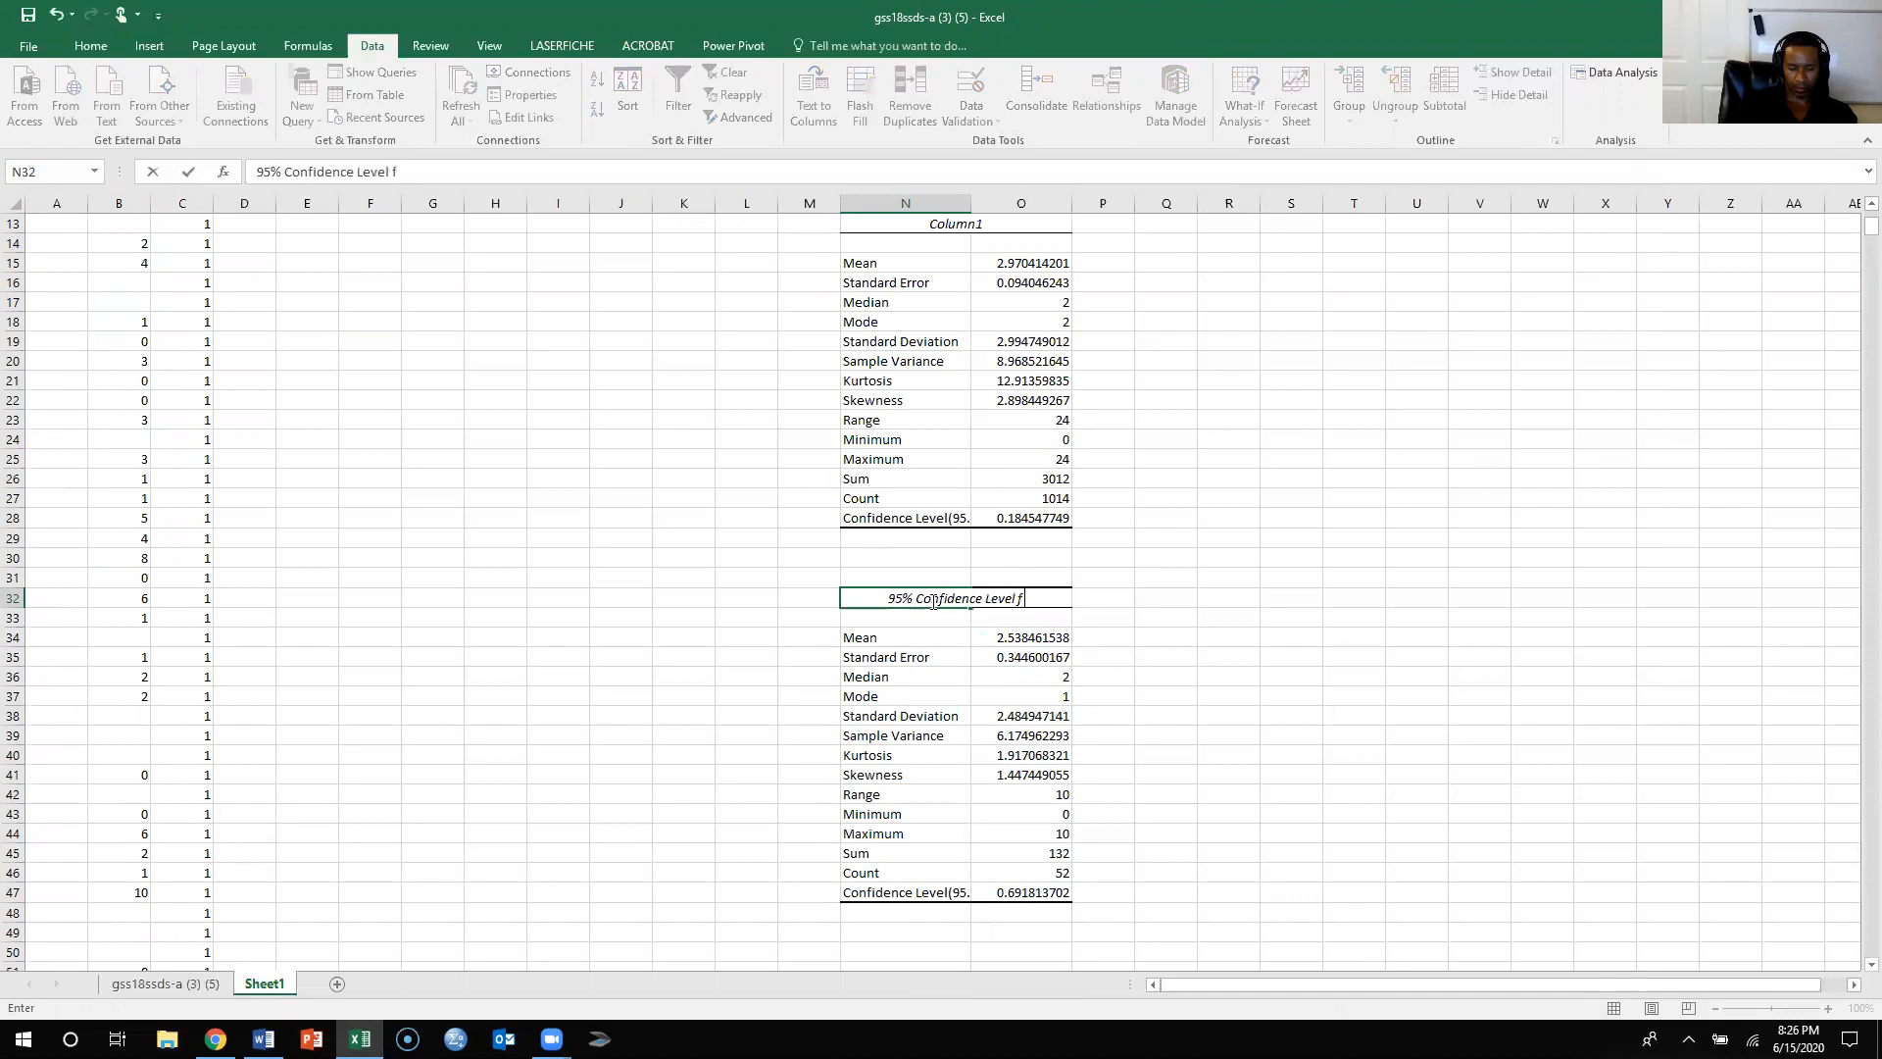
{"action": "type", "text": "or Ex"}
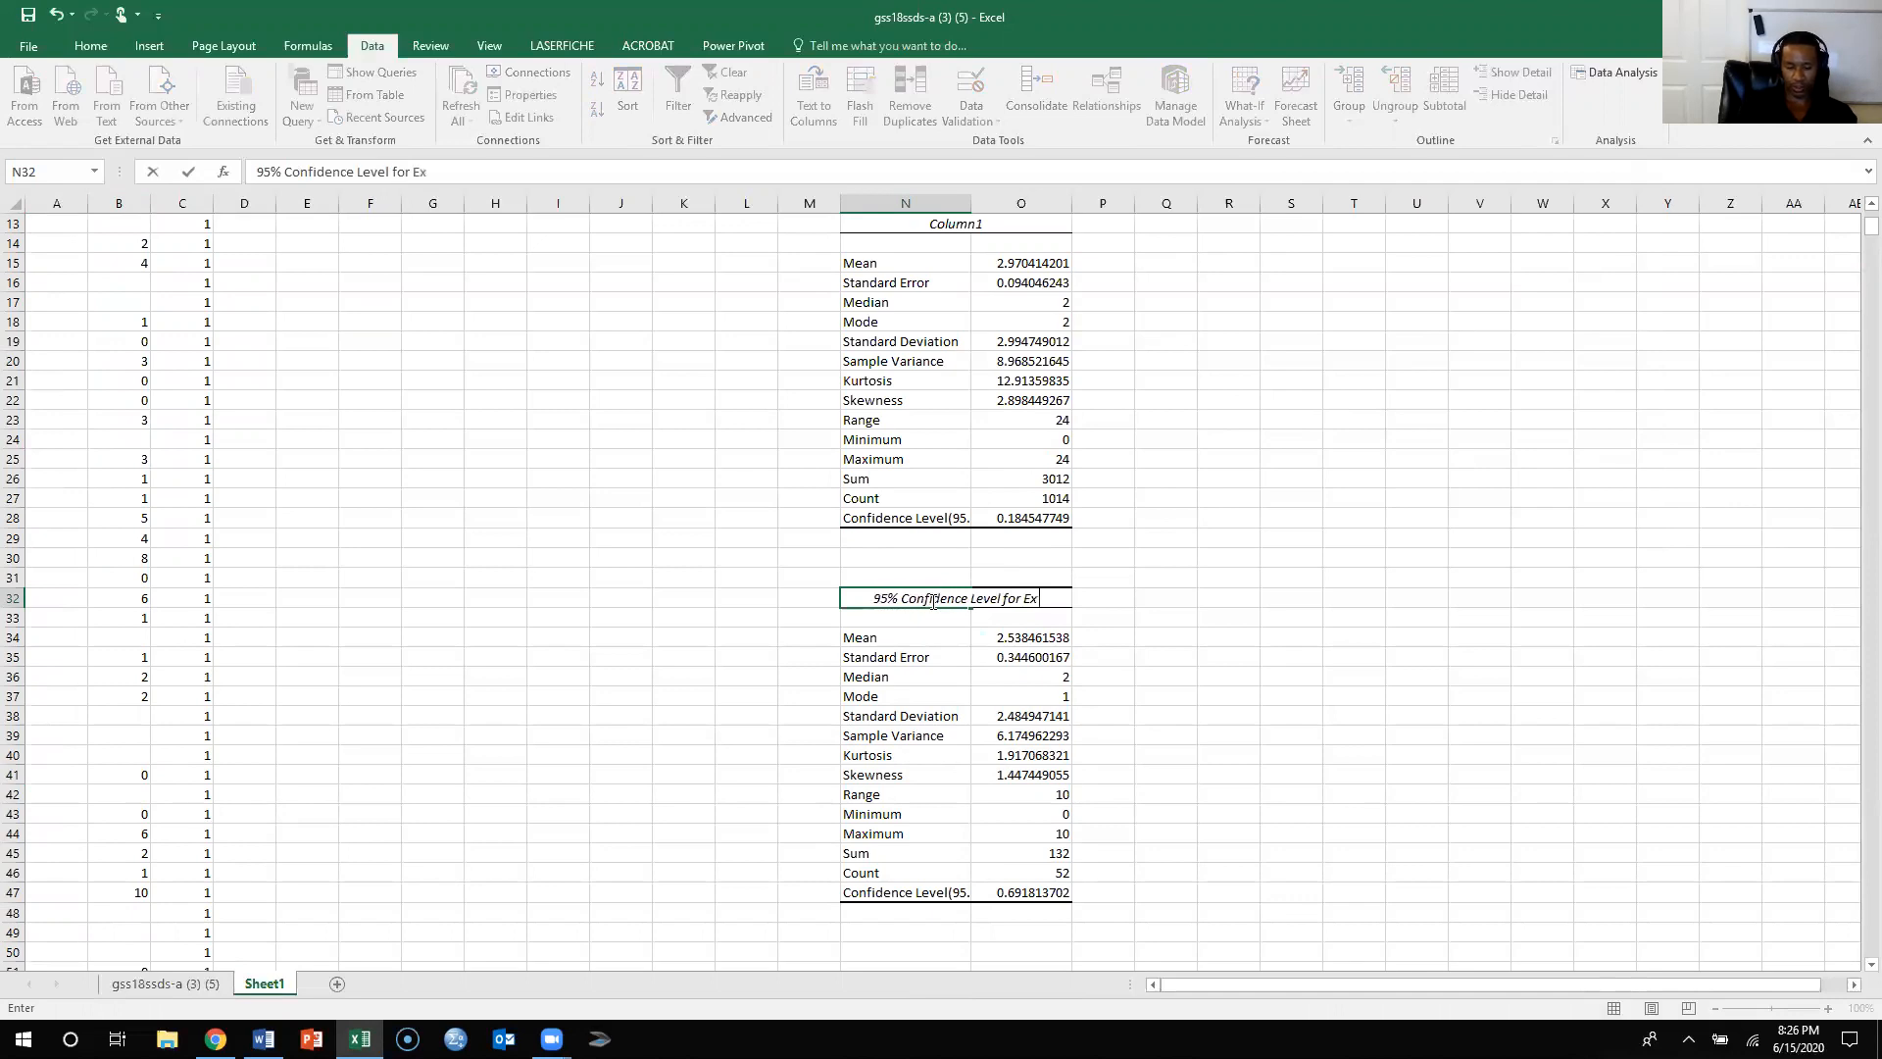
{"action": "type", "text": "tremely Liberal"}
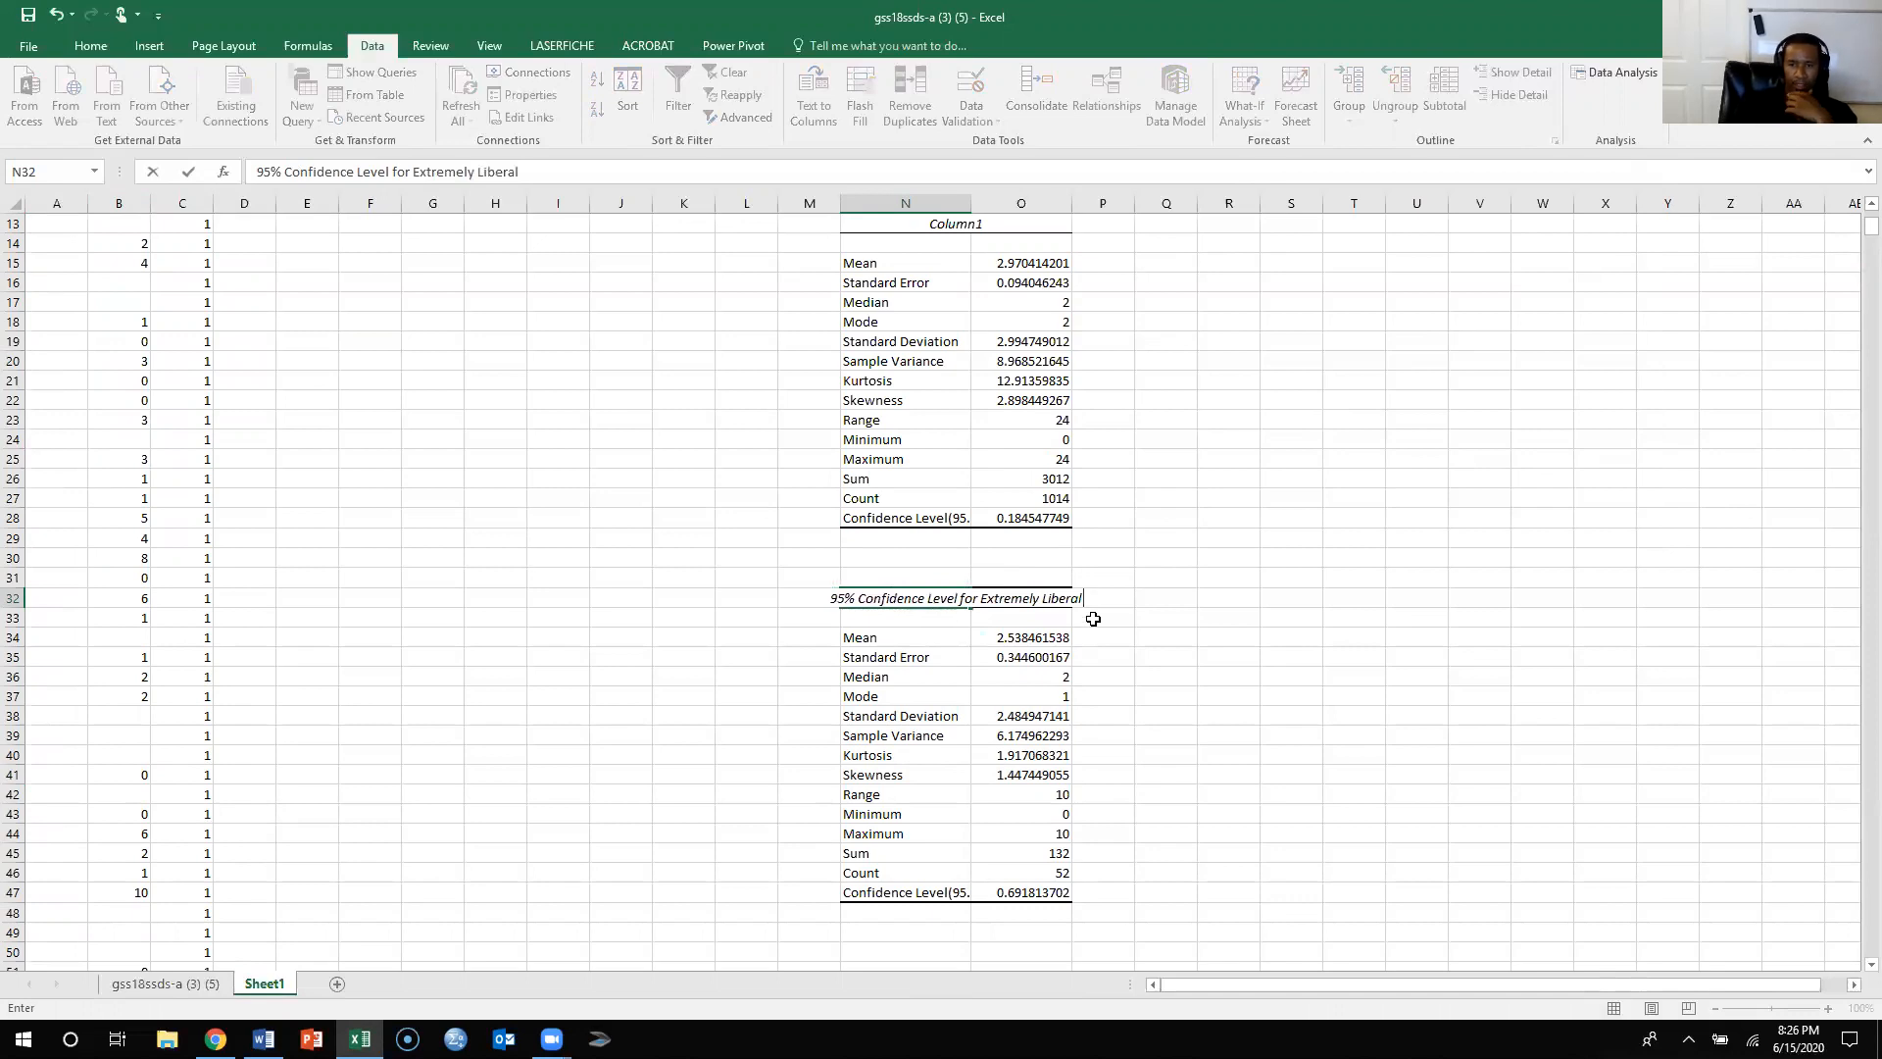
{"action": "left_click", "coordinate": [1220, 655]}
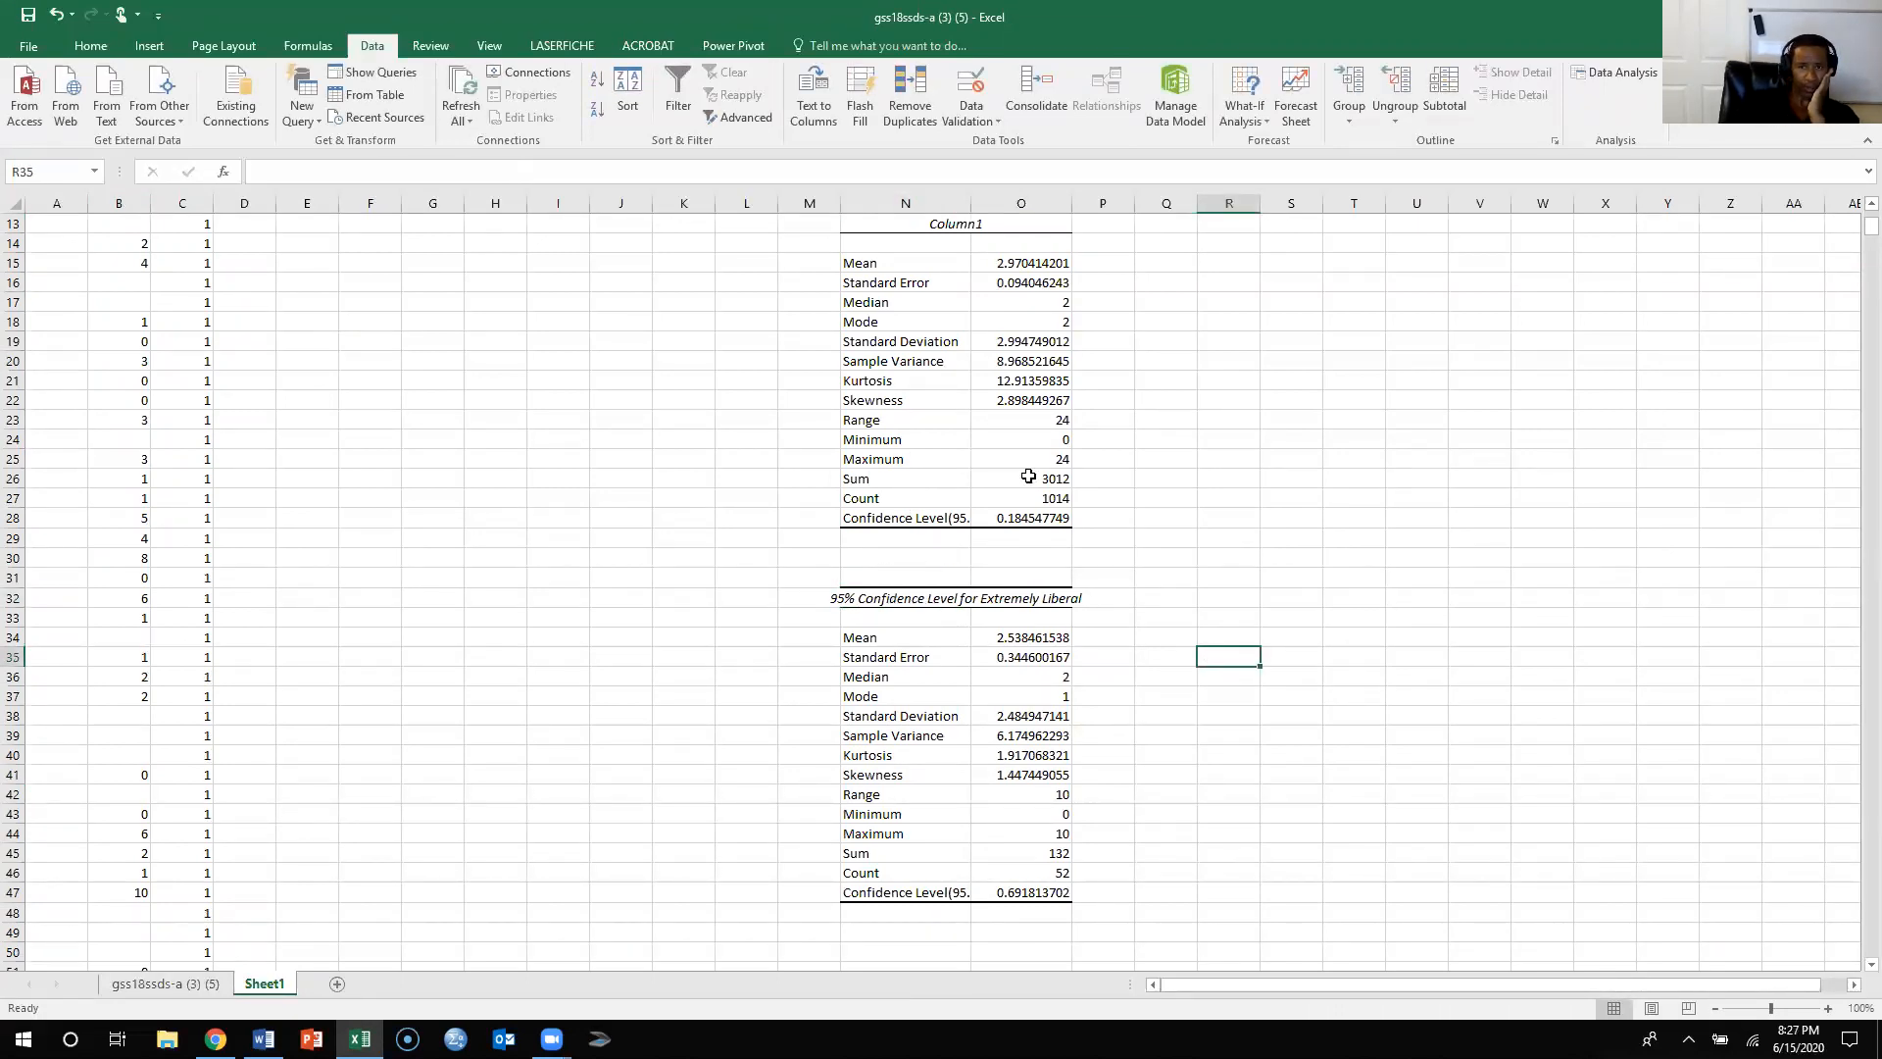
- Retitle the overall statistics table in N13 as "95% confidence level for Everybody"
{"action": "scroll", "coordinate": [946, 572], "scroll_direction": "up", "scroll_amount": 4}
{"action": "left_click", "coordinate": [915, 443]}
{"action": "left_click", "coordinate": [943, 469]}
{"action": "type", "text": "95% confid"}
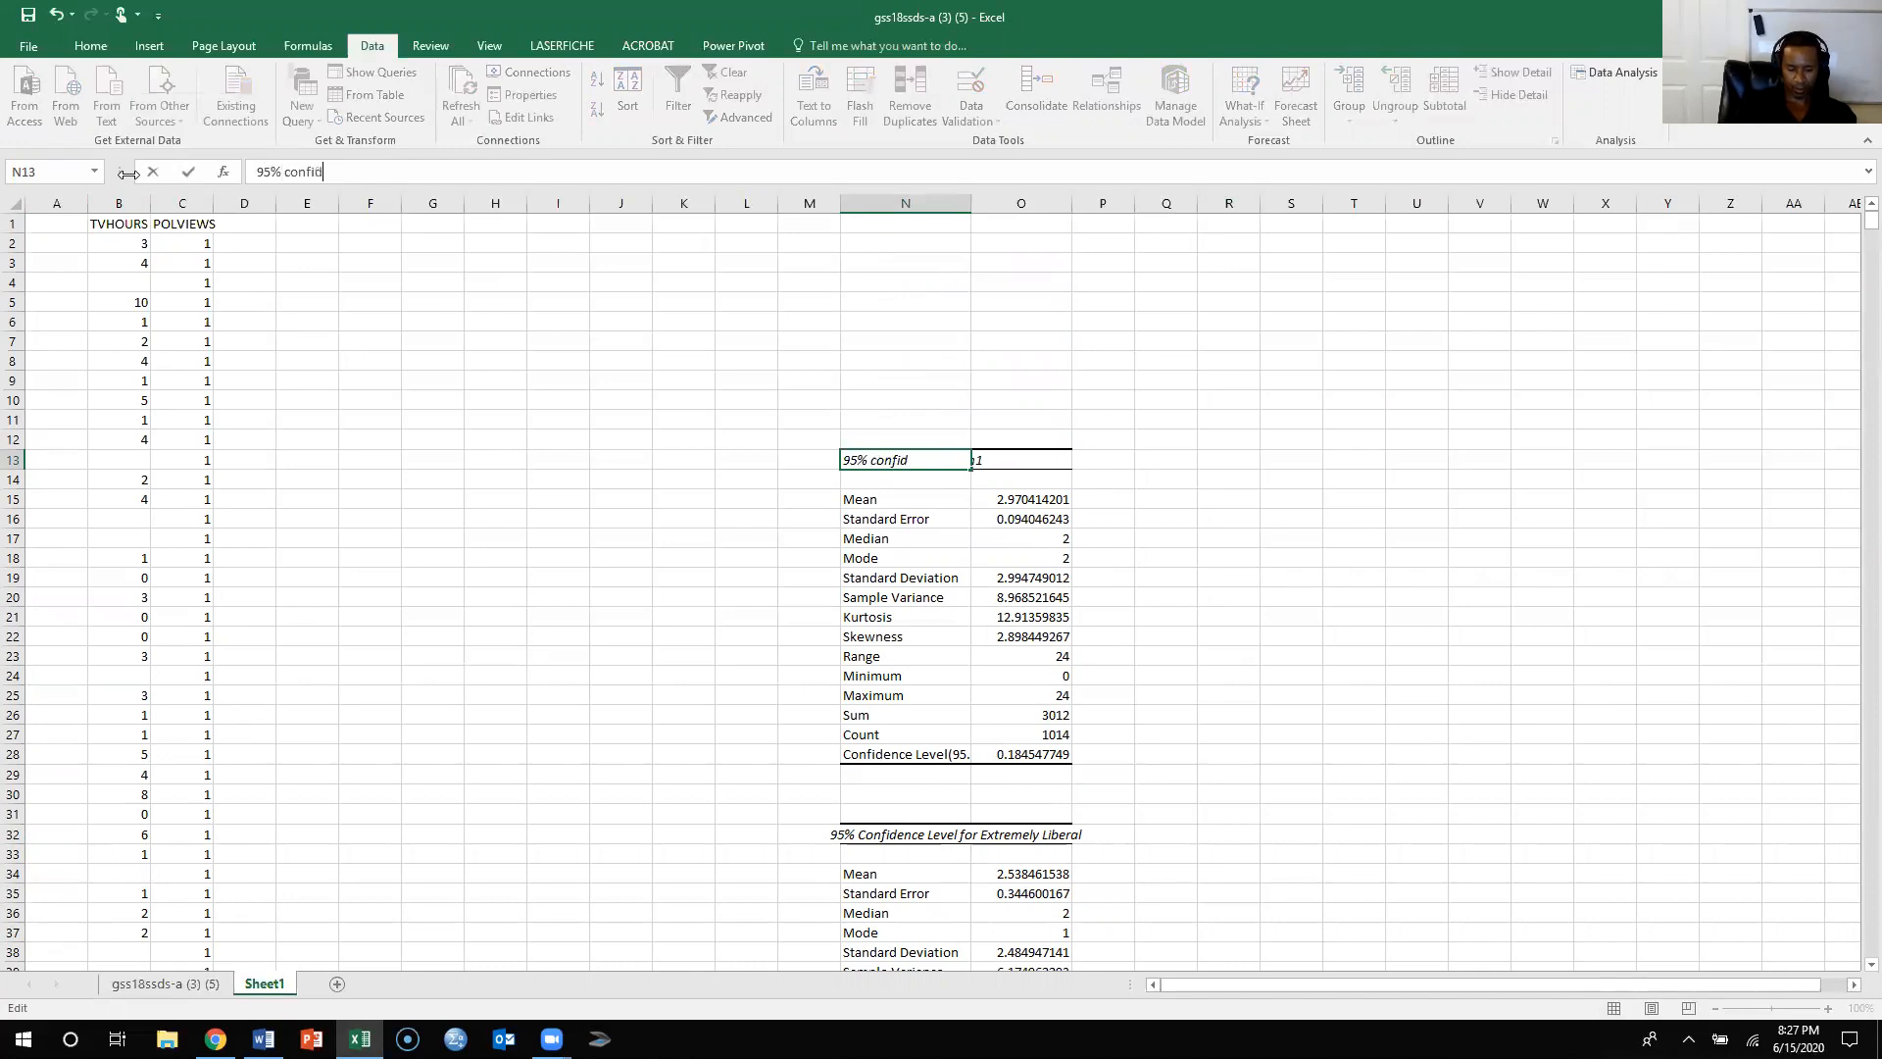
{"action": "type", "text": "ence level for"}
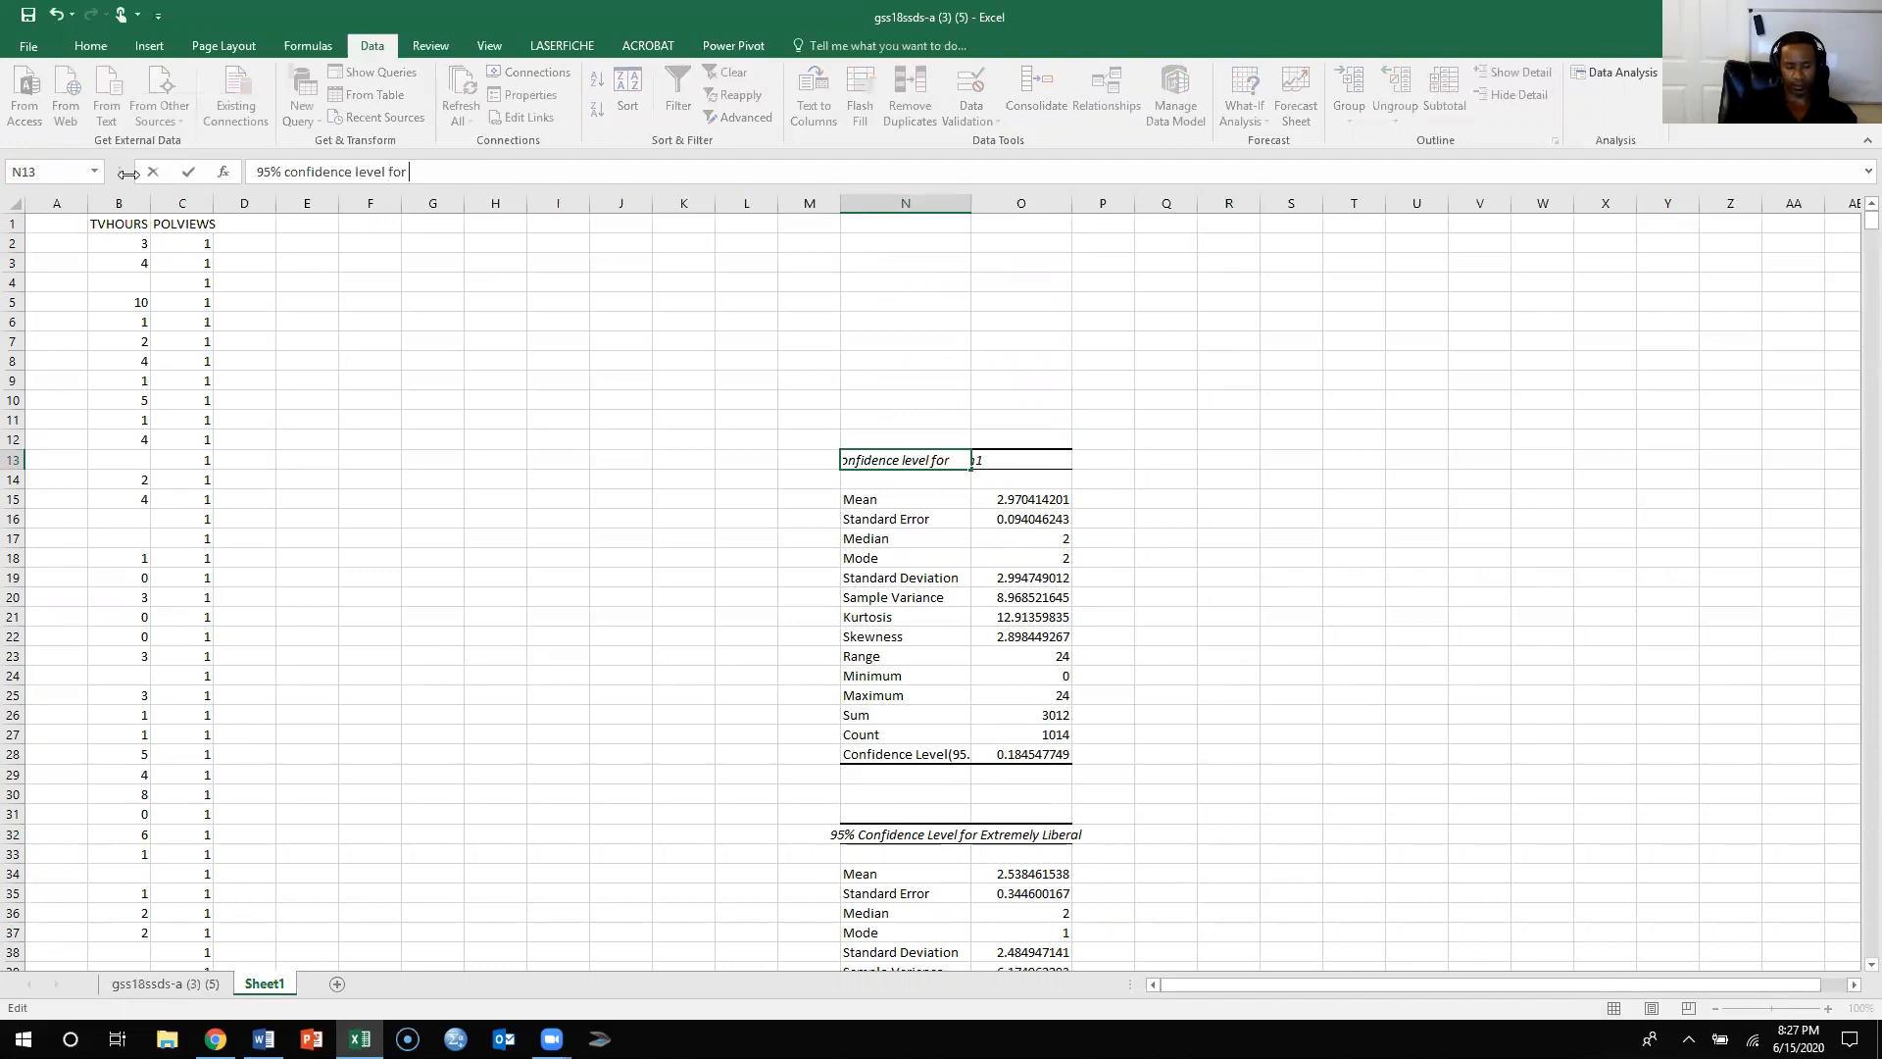
{"action": "type", "text": " Everybody"}
{"action": "key", "text": "Return"}
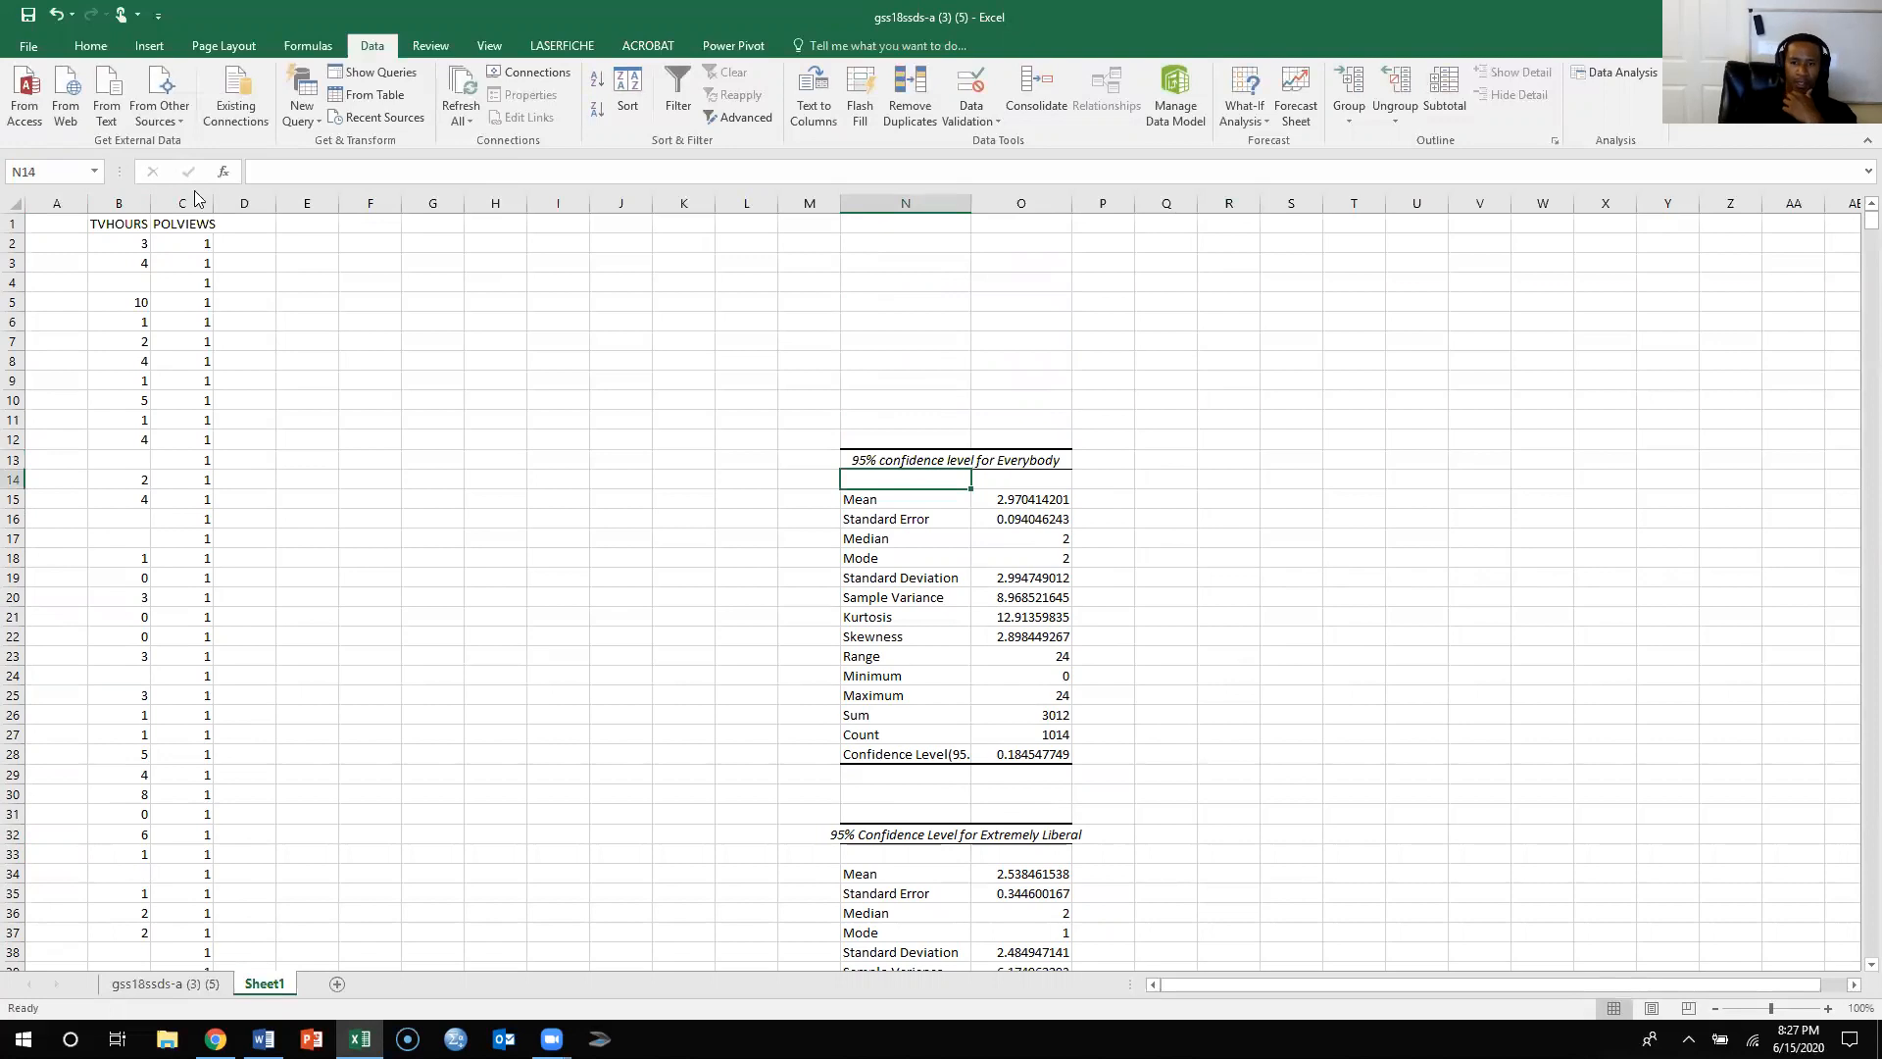
{"action": "left_click", "coordinate": [1256, 638]}
- Check the POLVIEWS codes in the Word codebook, then return to Excel and locate the first and last rows of the code 7 group
{"action": "scroll", "coordinate": [1282, 654], "scroll_direction": "down", "scroll_amount": 5}
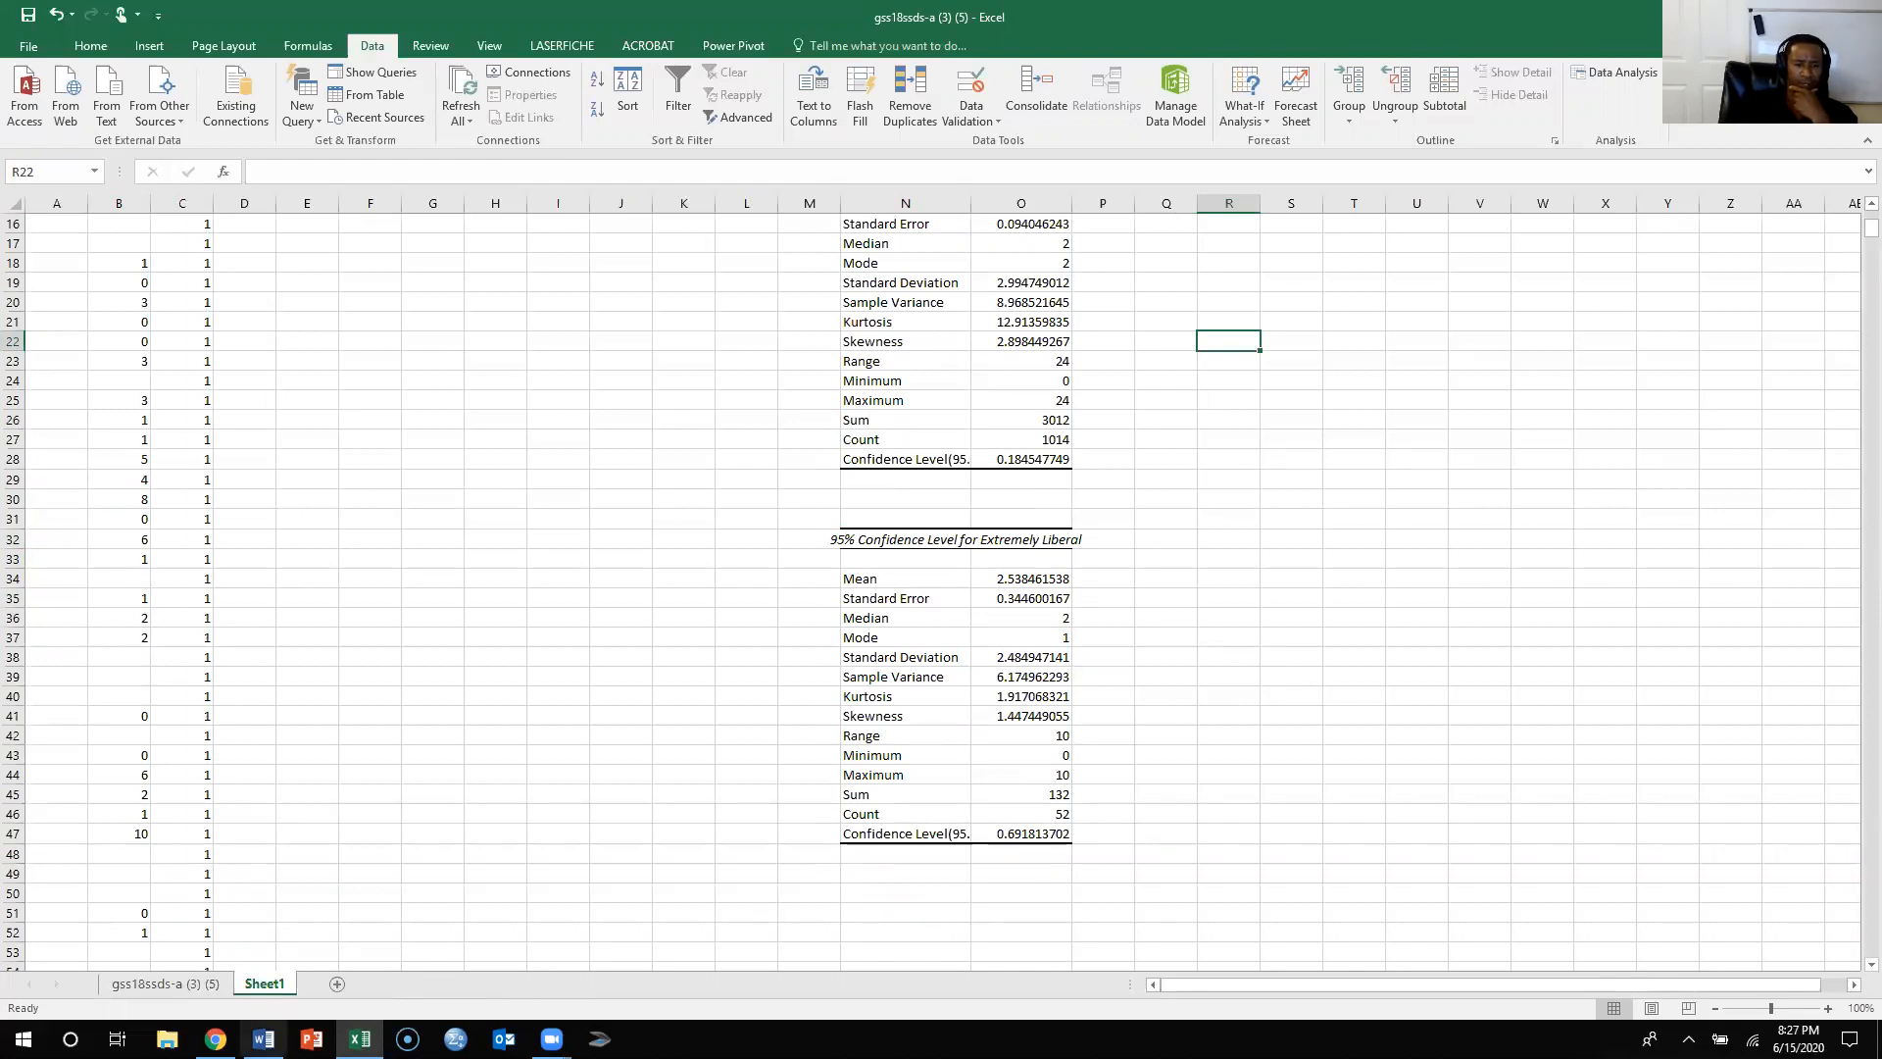
{"action": "left_click", "coordinate": [263, 1040]}
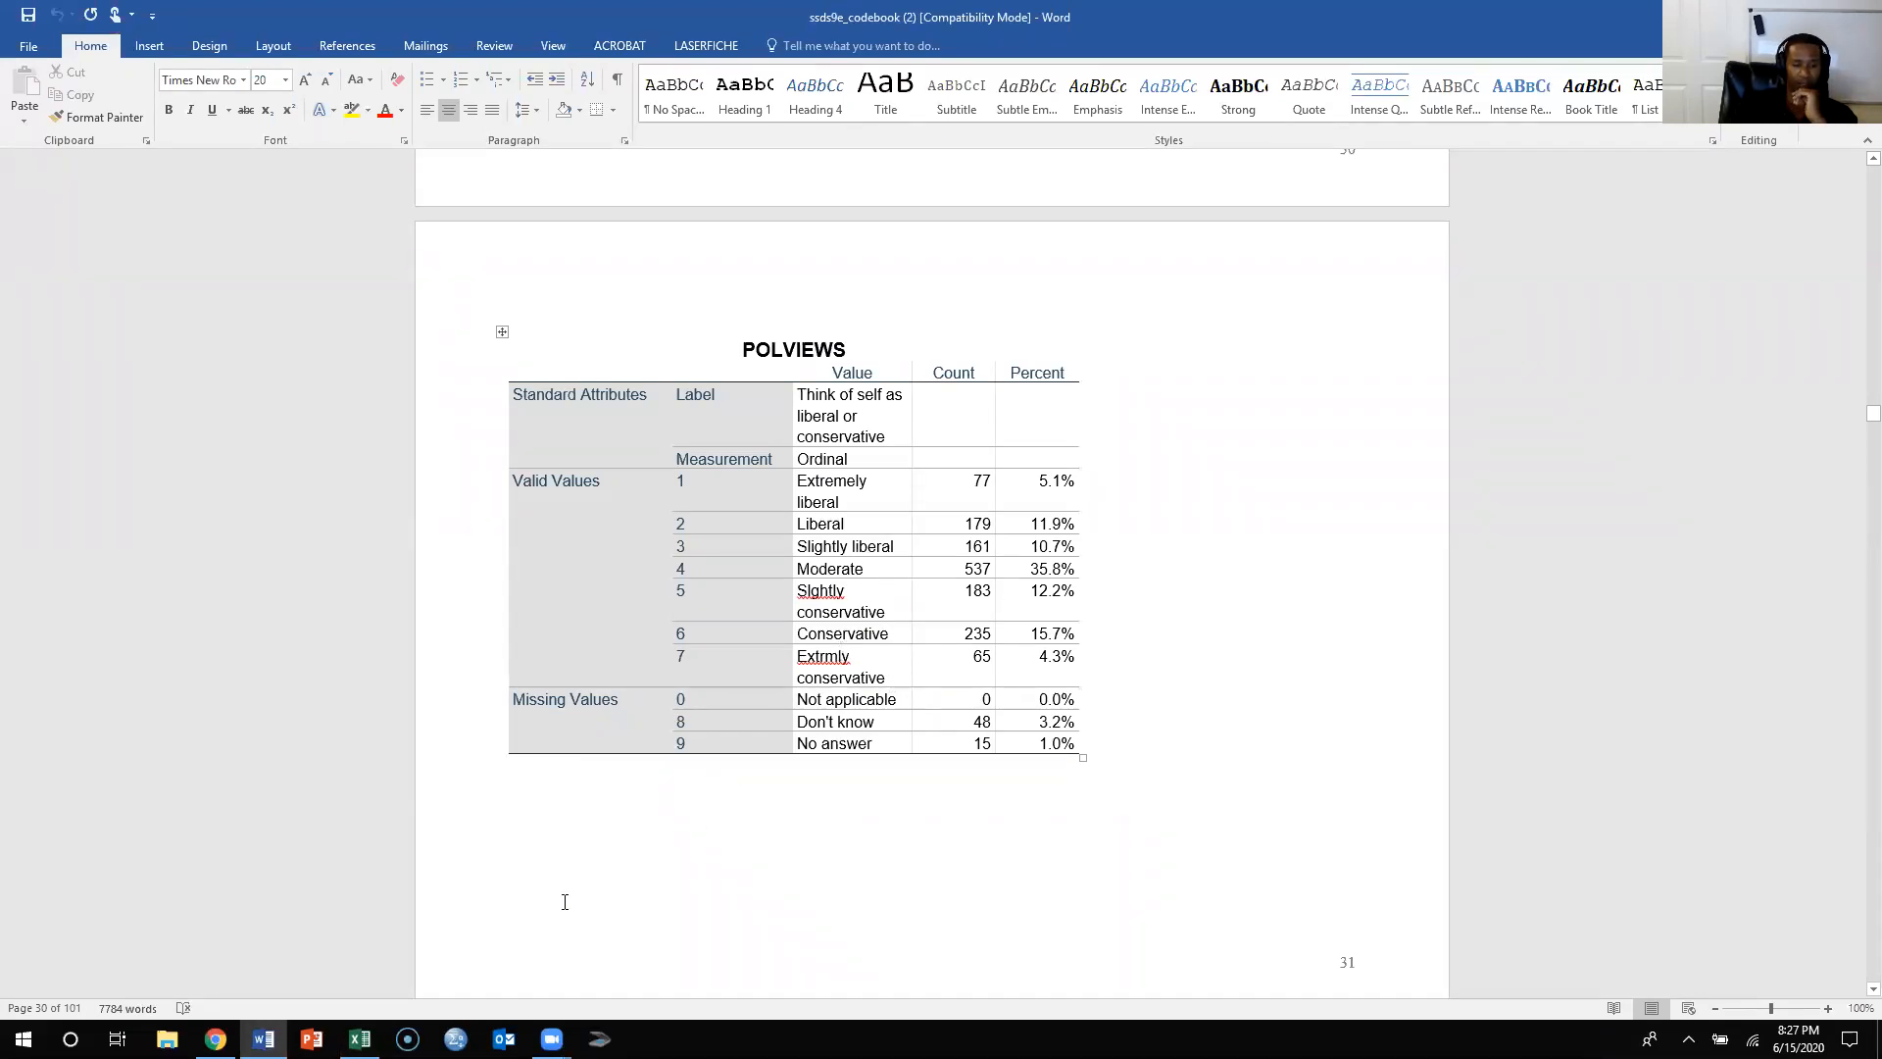
{"action": "key", "text": "alt+Tab"}
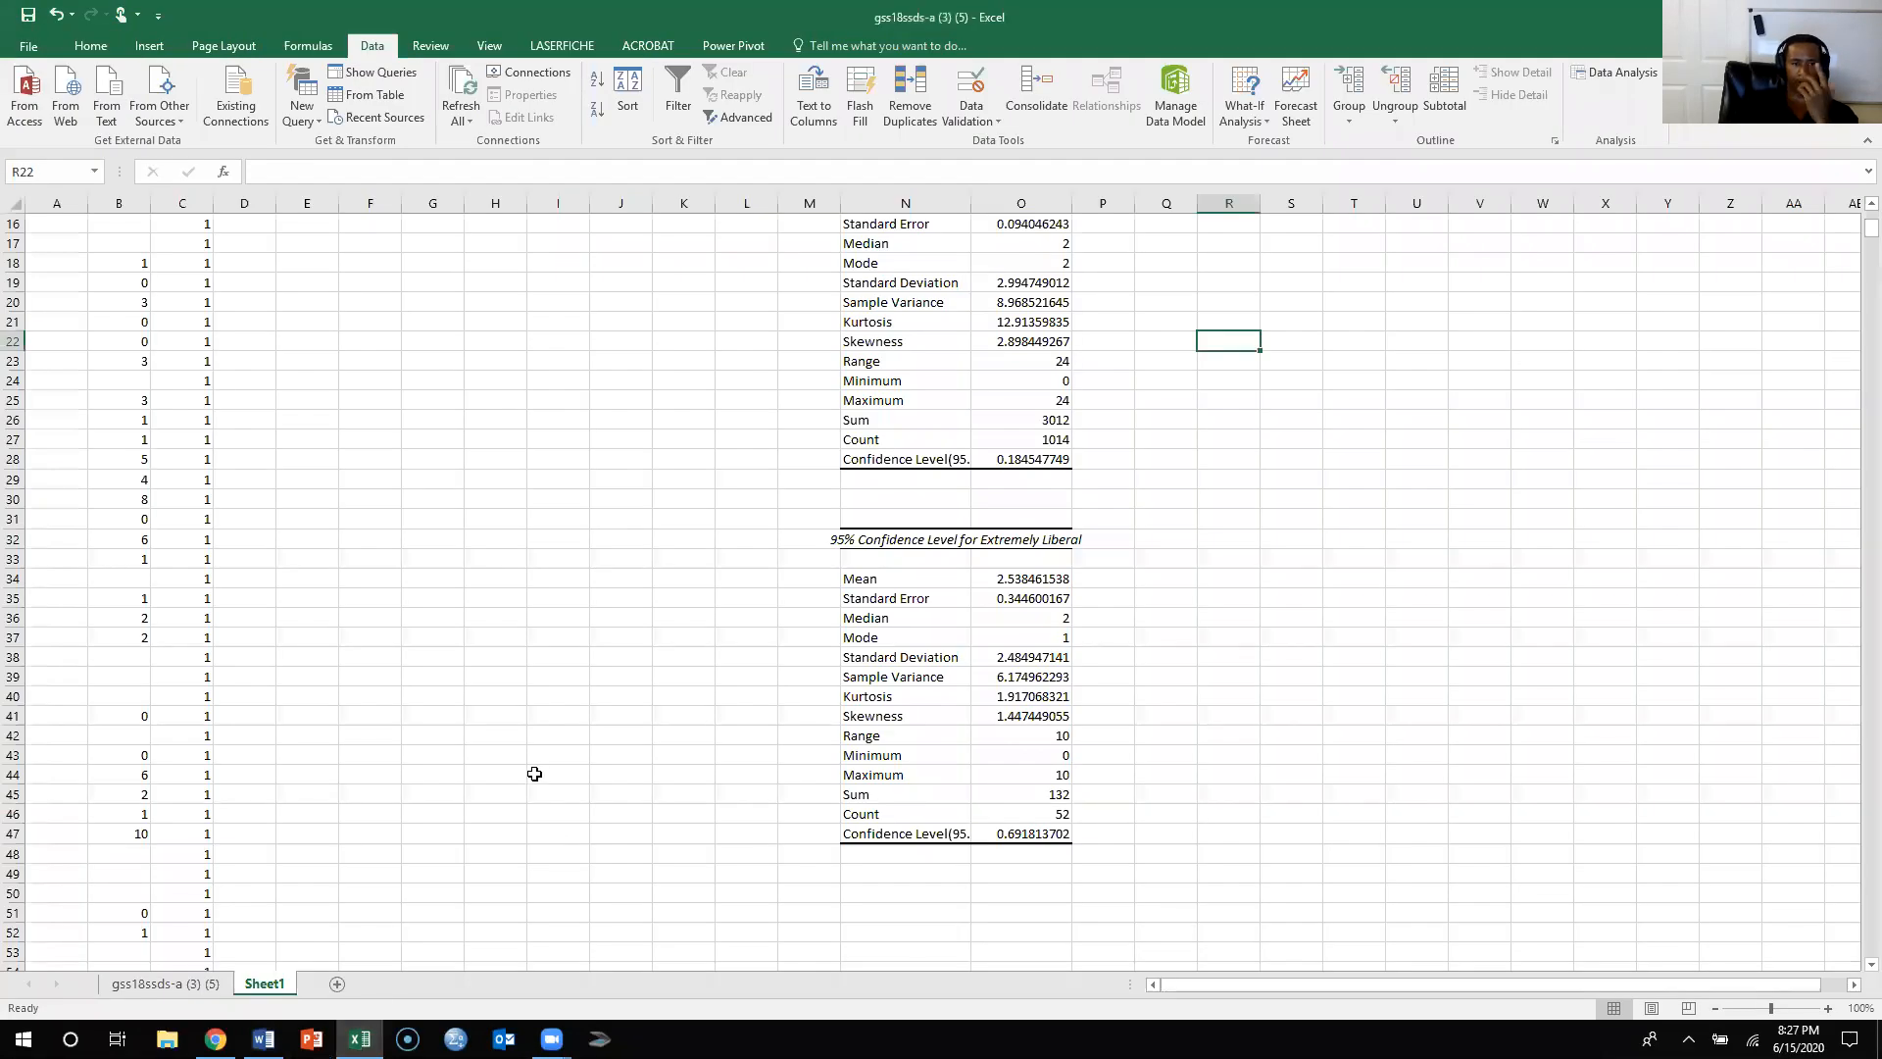
{"action": "scroll", "coordinate": [535, 775], "scroll_direction": "down", "scroll_amount": 20}
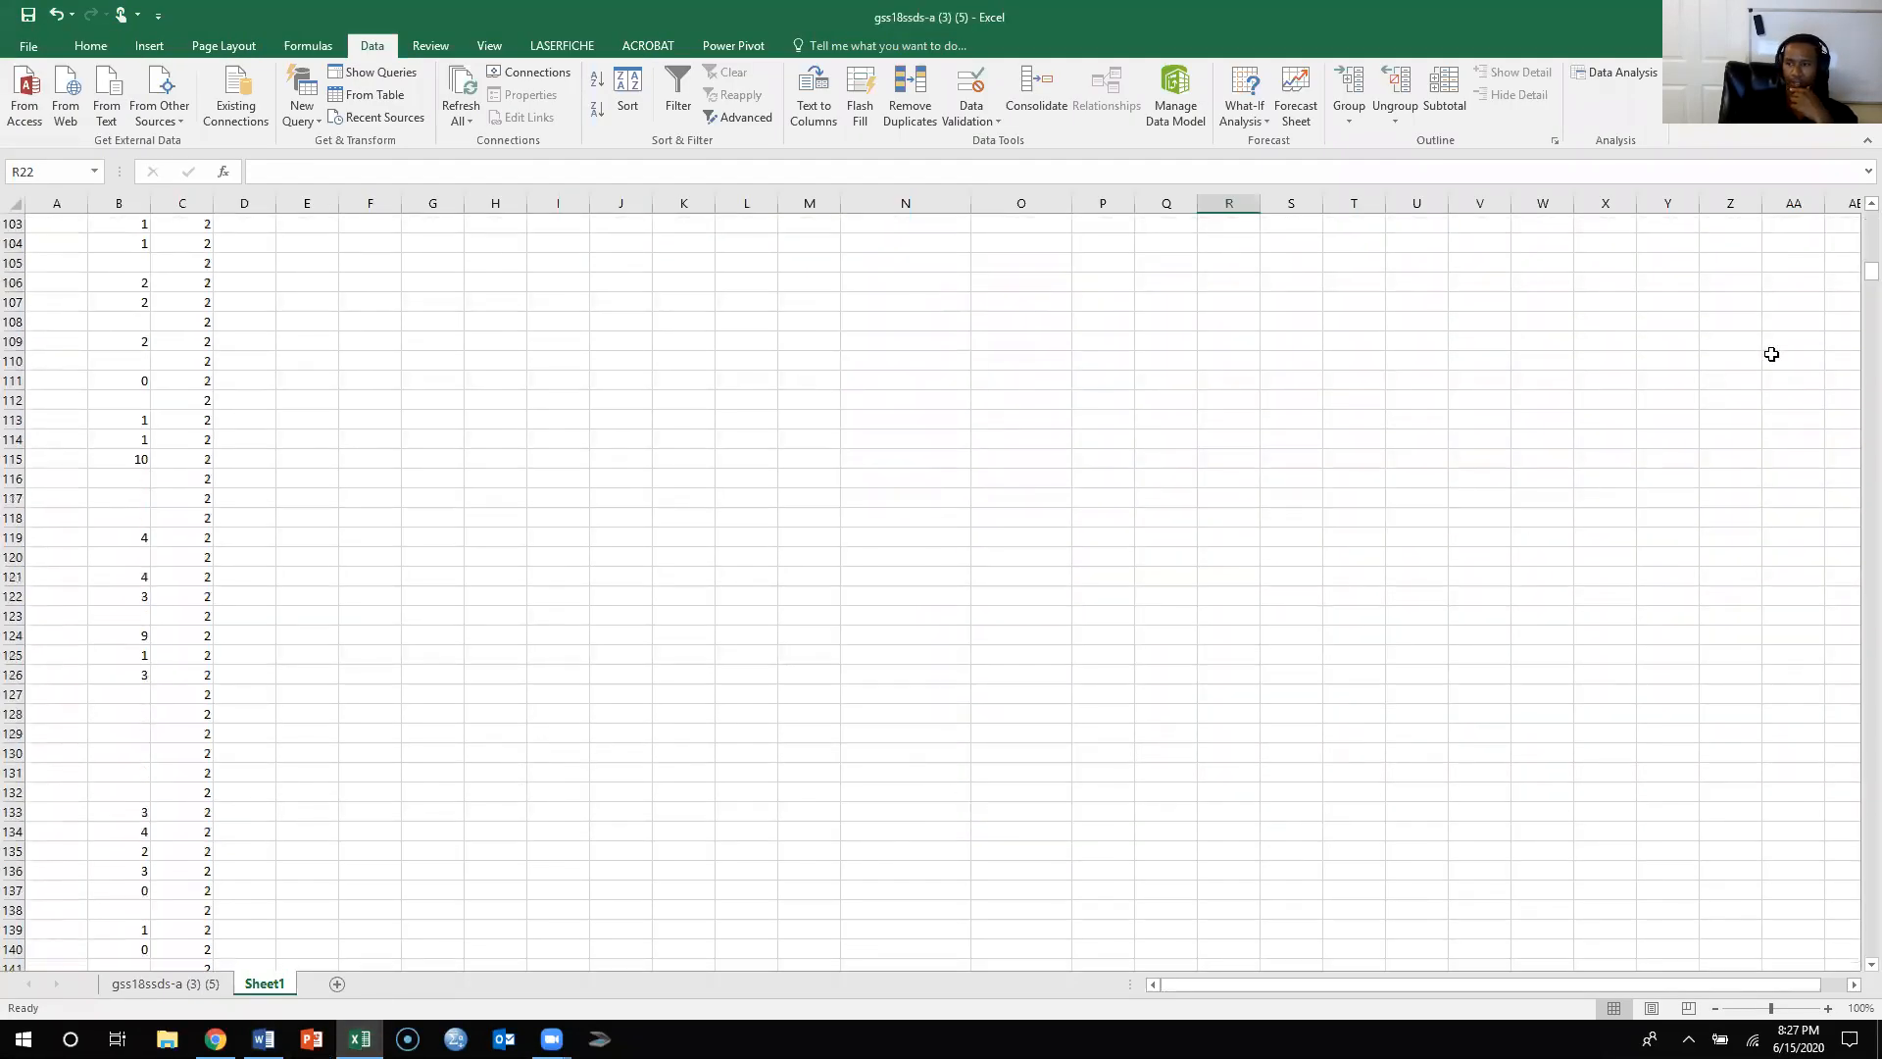
{"action": "left_click_drag", "start_coordinate": [1870, 272], "coordinate": [1871, 836]}
{"action": "scroll", "coordinate": [862, 667], "scroll_direction": "down", "scroll_amount": 15}
{"action": "scroll", "coordinate": [863, 666], "scroll_direction": "down", "scroll_amount": 20}
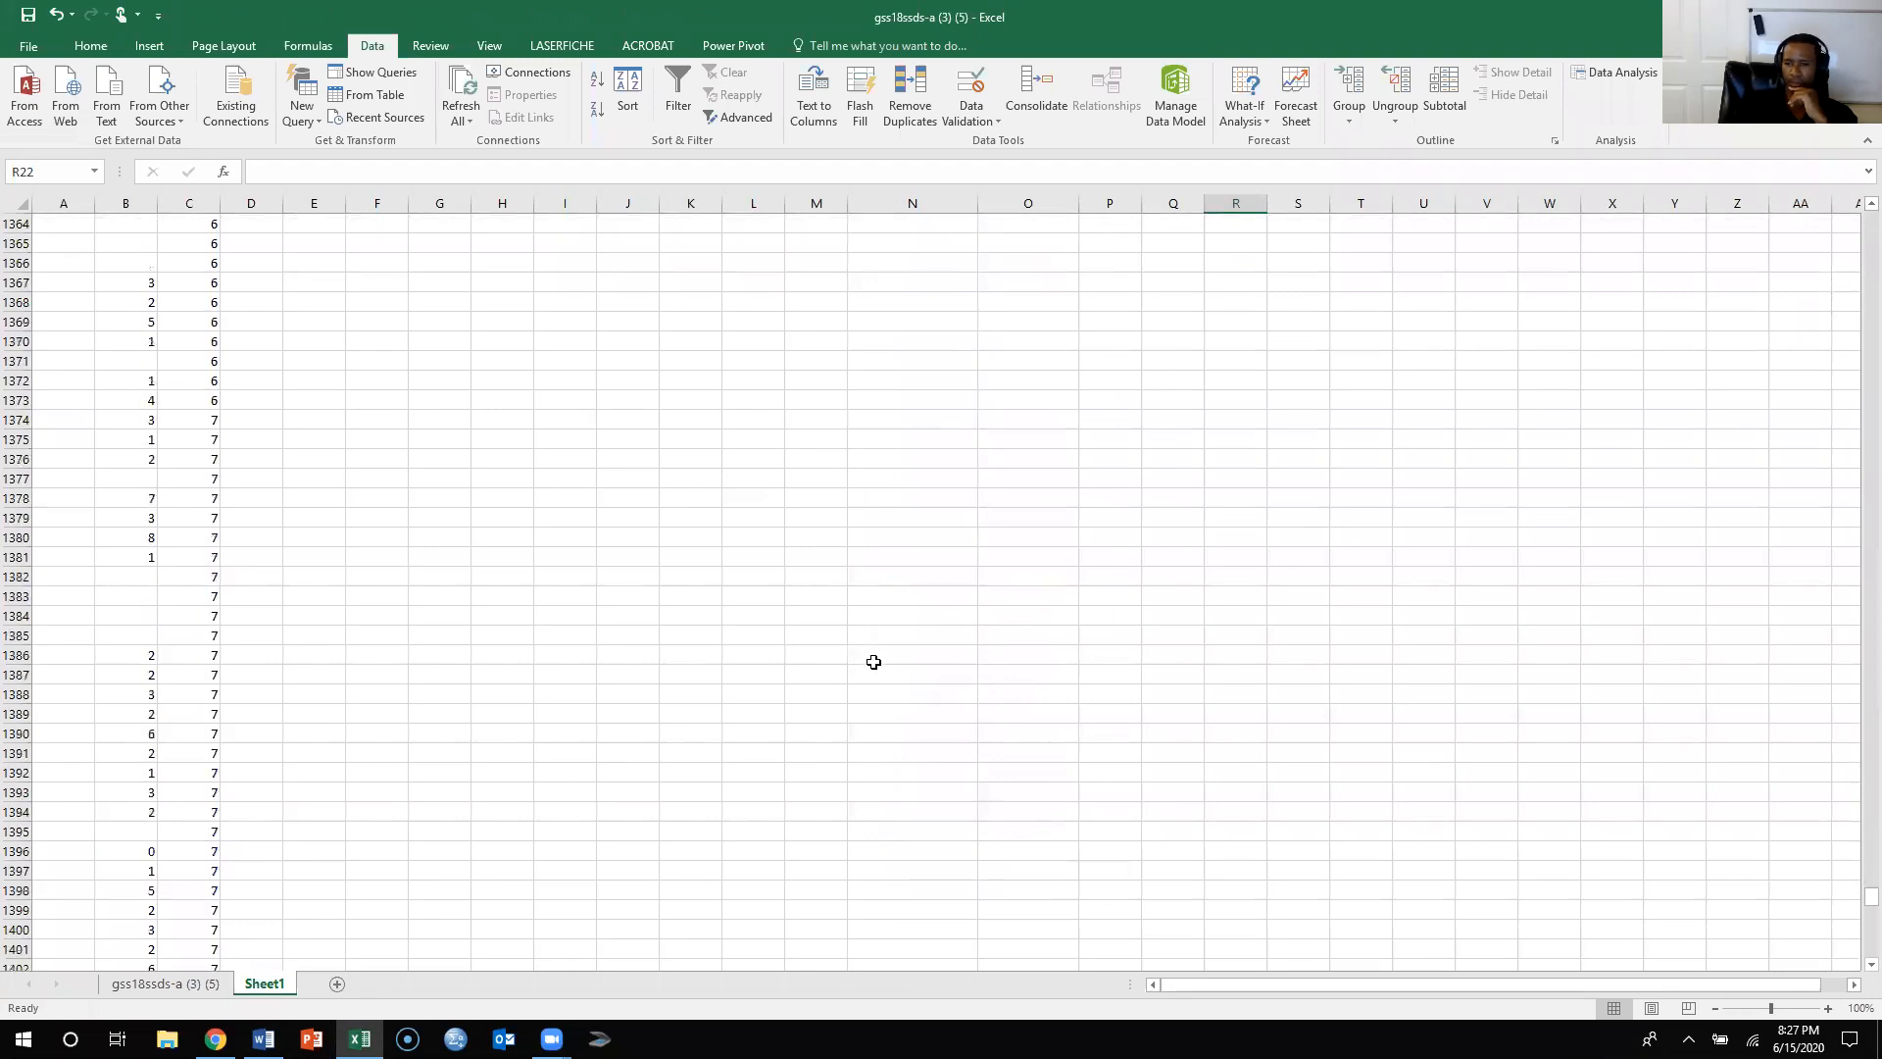
{"action": "scroll", "coordinate": [874, 658], "scroll_direction": "up", "scroll_amount": 16}
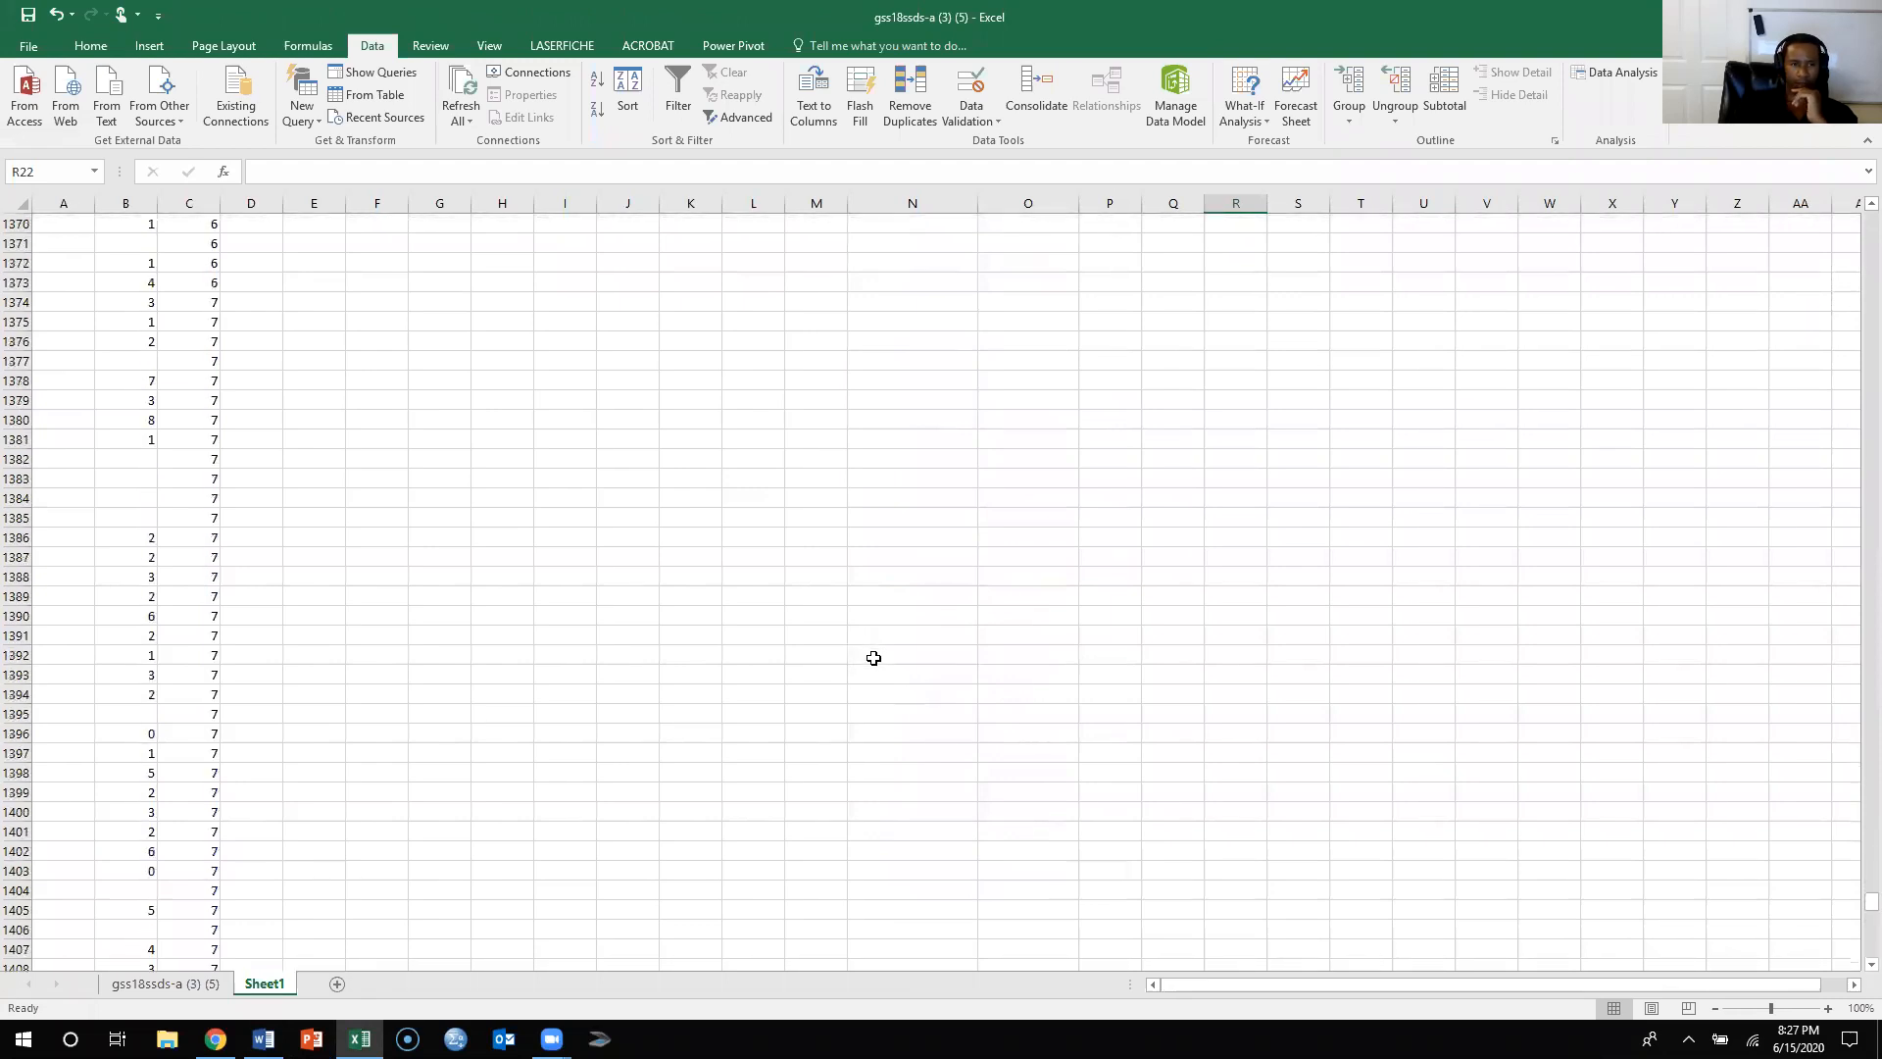
{"action": "scroll", "coordinate": [274, 588], "scroll_direction": "down", "scroll_amount": 20}
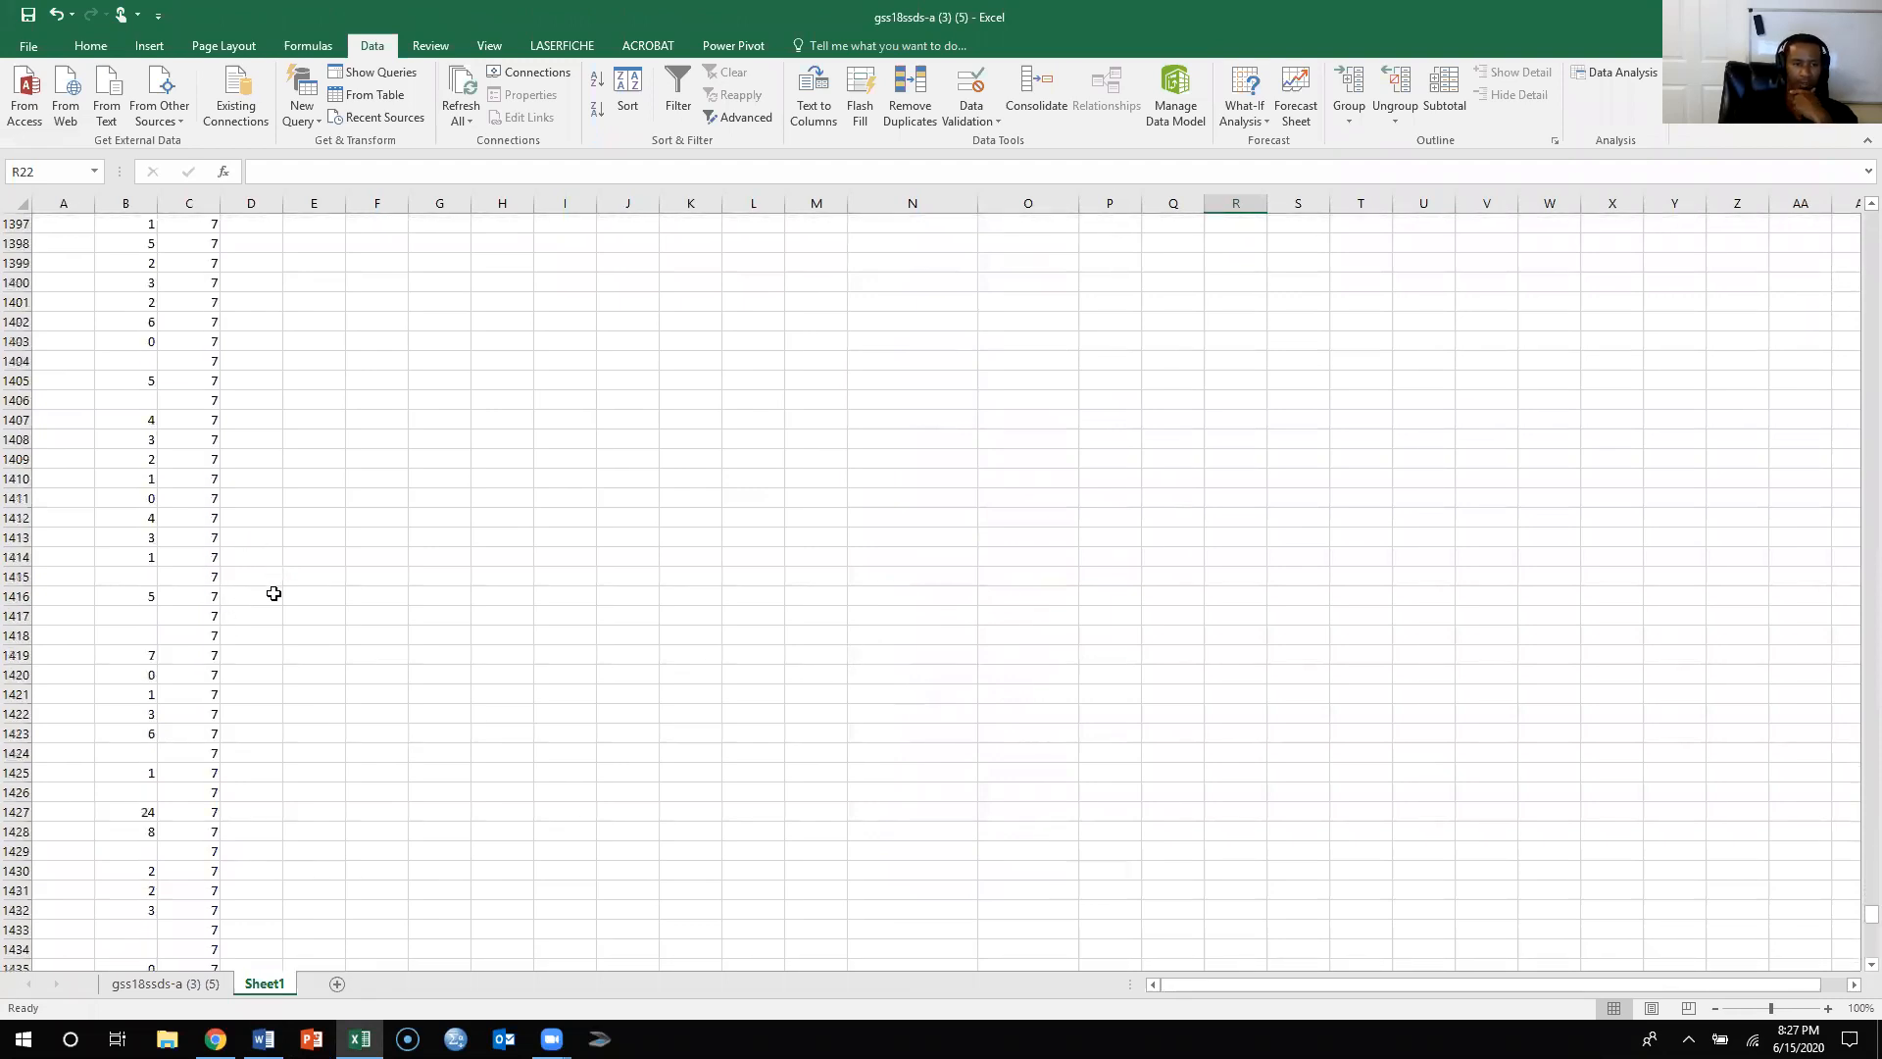
{"action": "scroll", "coordinate": [275, 594], "scroll_direction": "down", "scroll_amount": 7}
{"action": "scroll", "coordinate": [276, 595], "scroll_direction": "up", "scroll_amount": 18}
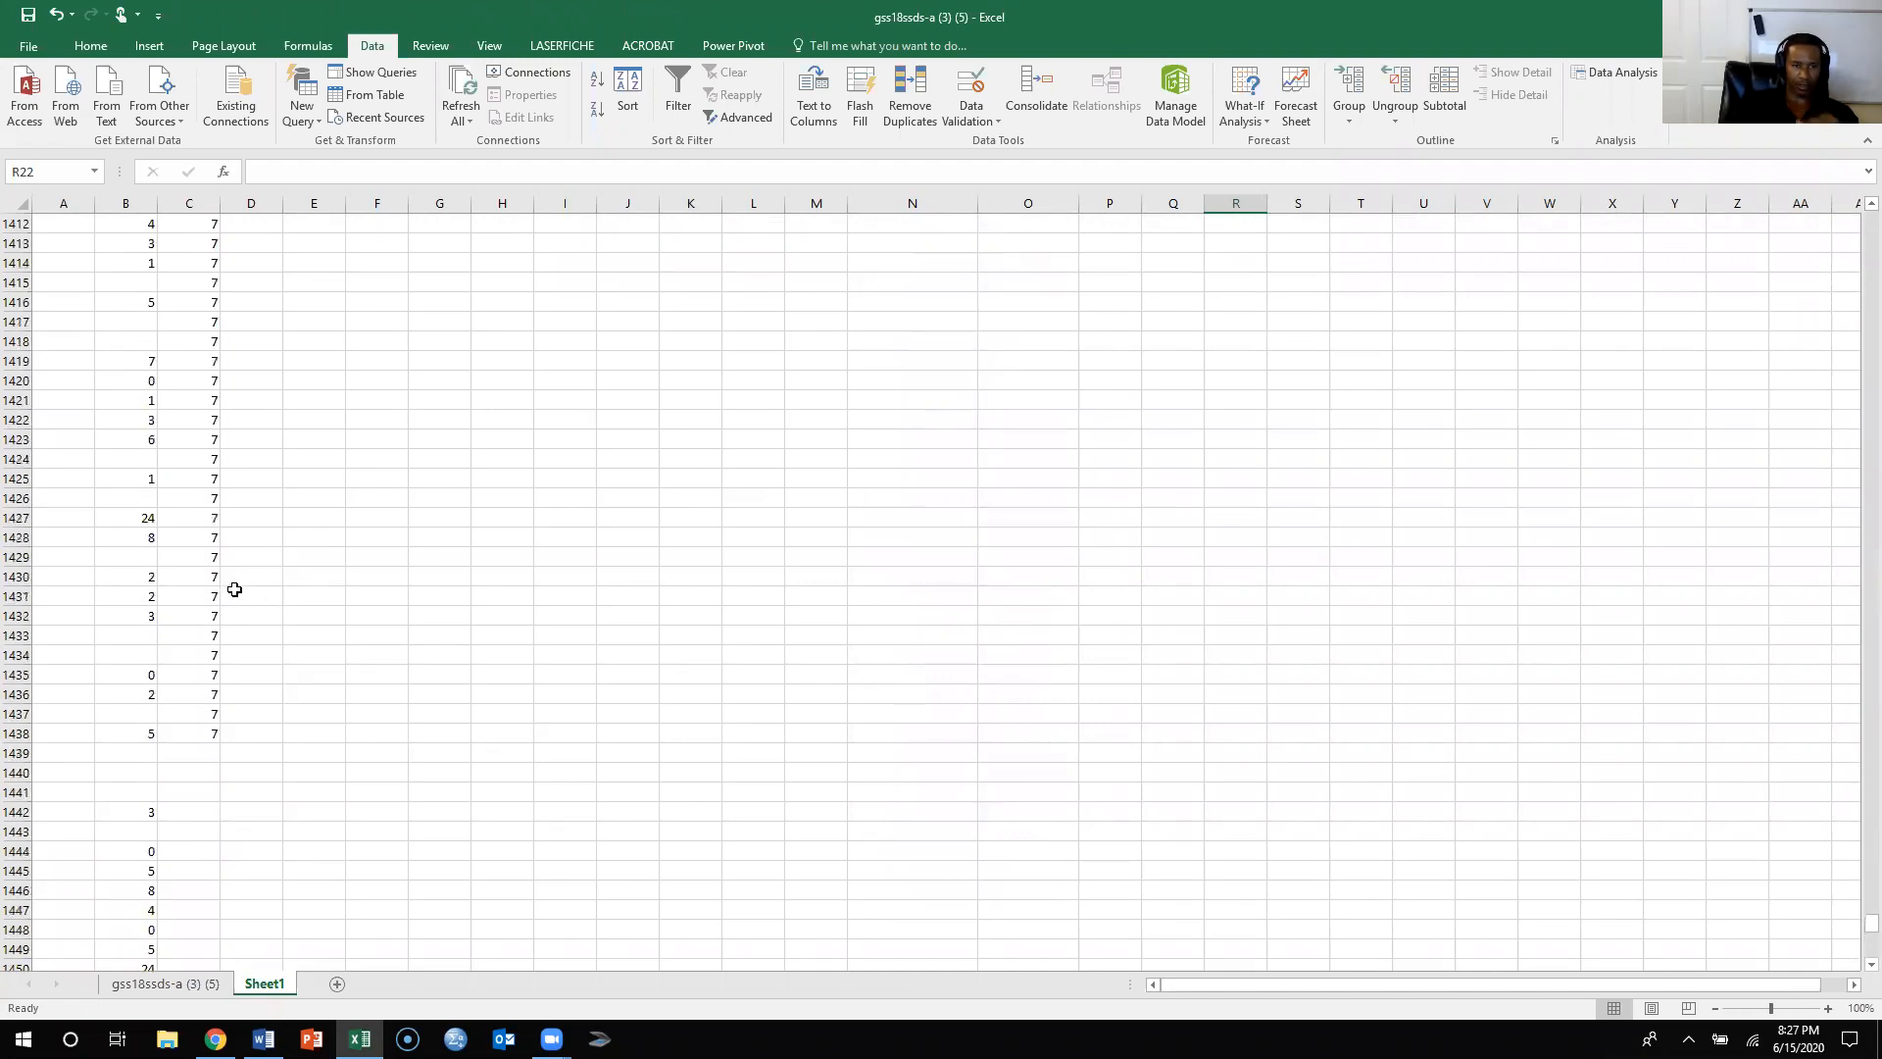
{"action": "scroll", "coordinate": [1305, 367], "scroll_direction": "up", "scroll_amount": 3}
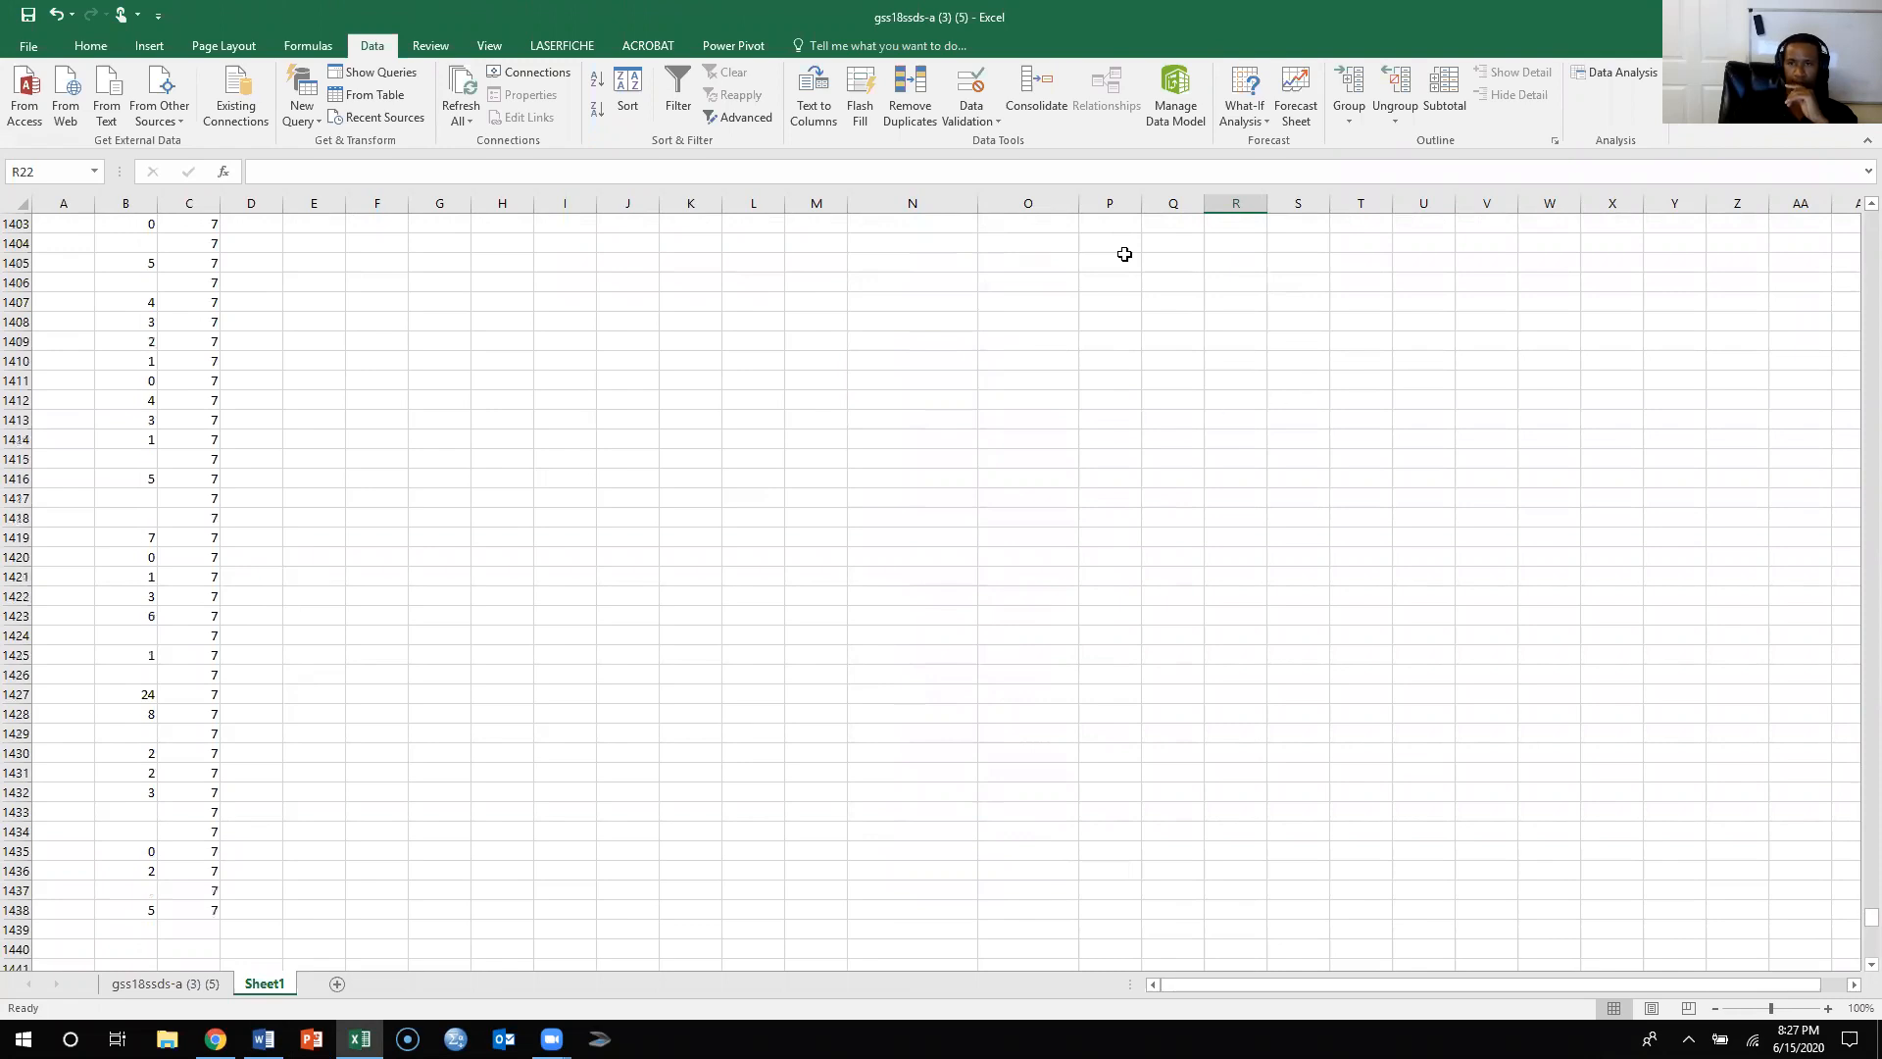
- Start the Descriptive Statistics analysis again and set the input range to $B$1374:$B$1438, the TVHOURS values for the POLVIEWS code 7 group
{"action": "left_click", "coordinate": [1622, 70]}
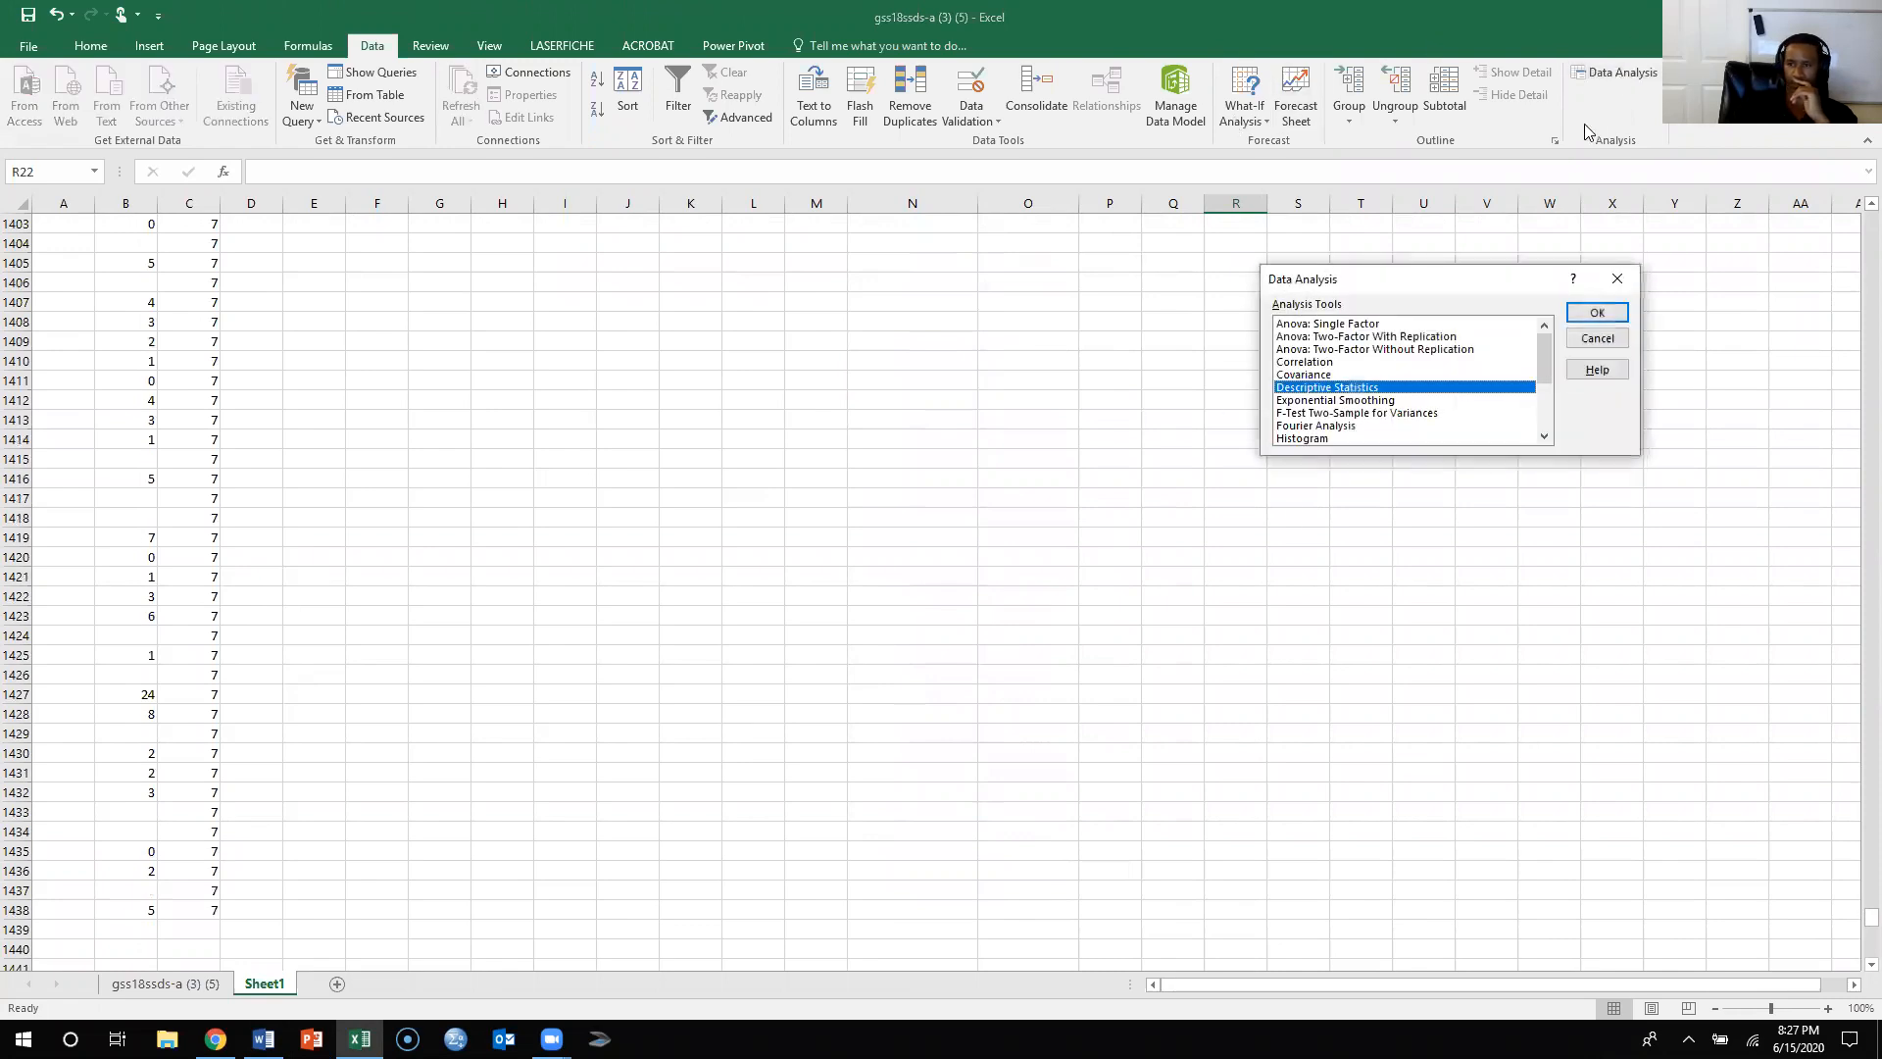
{"action": "left_click", "coordinate": [1595, 312]}
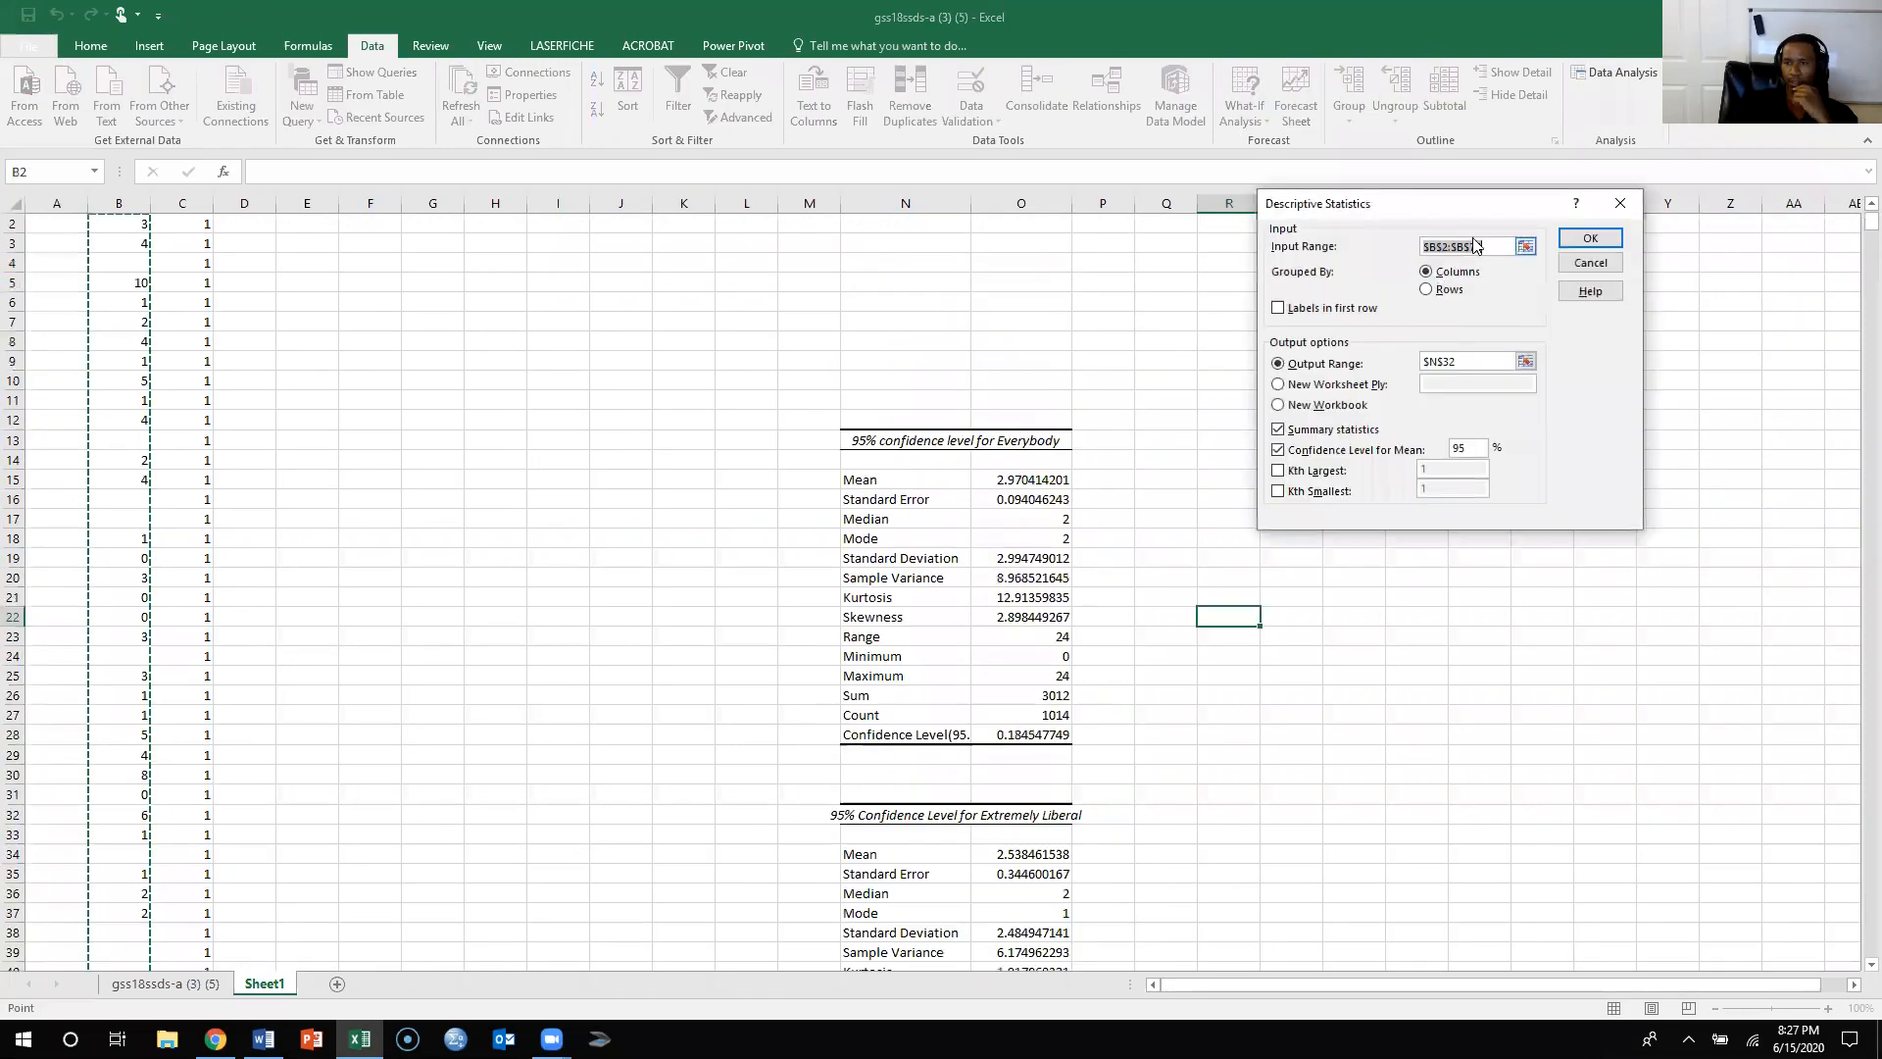
{"action": "left_click_drag", "start_coordinate": [1492, 245], "coordinate": [1403, 258]}
{"action": "key", "text": "BackSpace"}
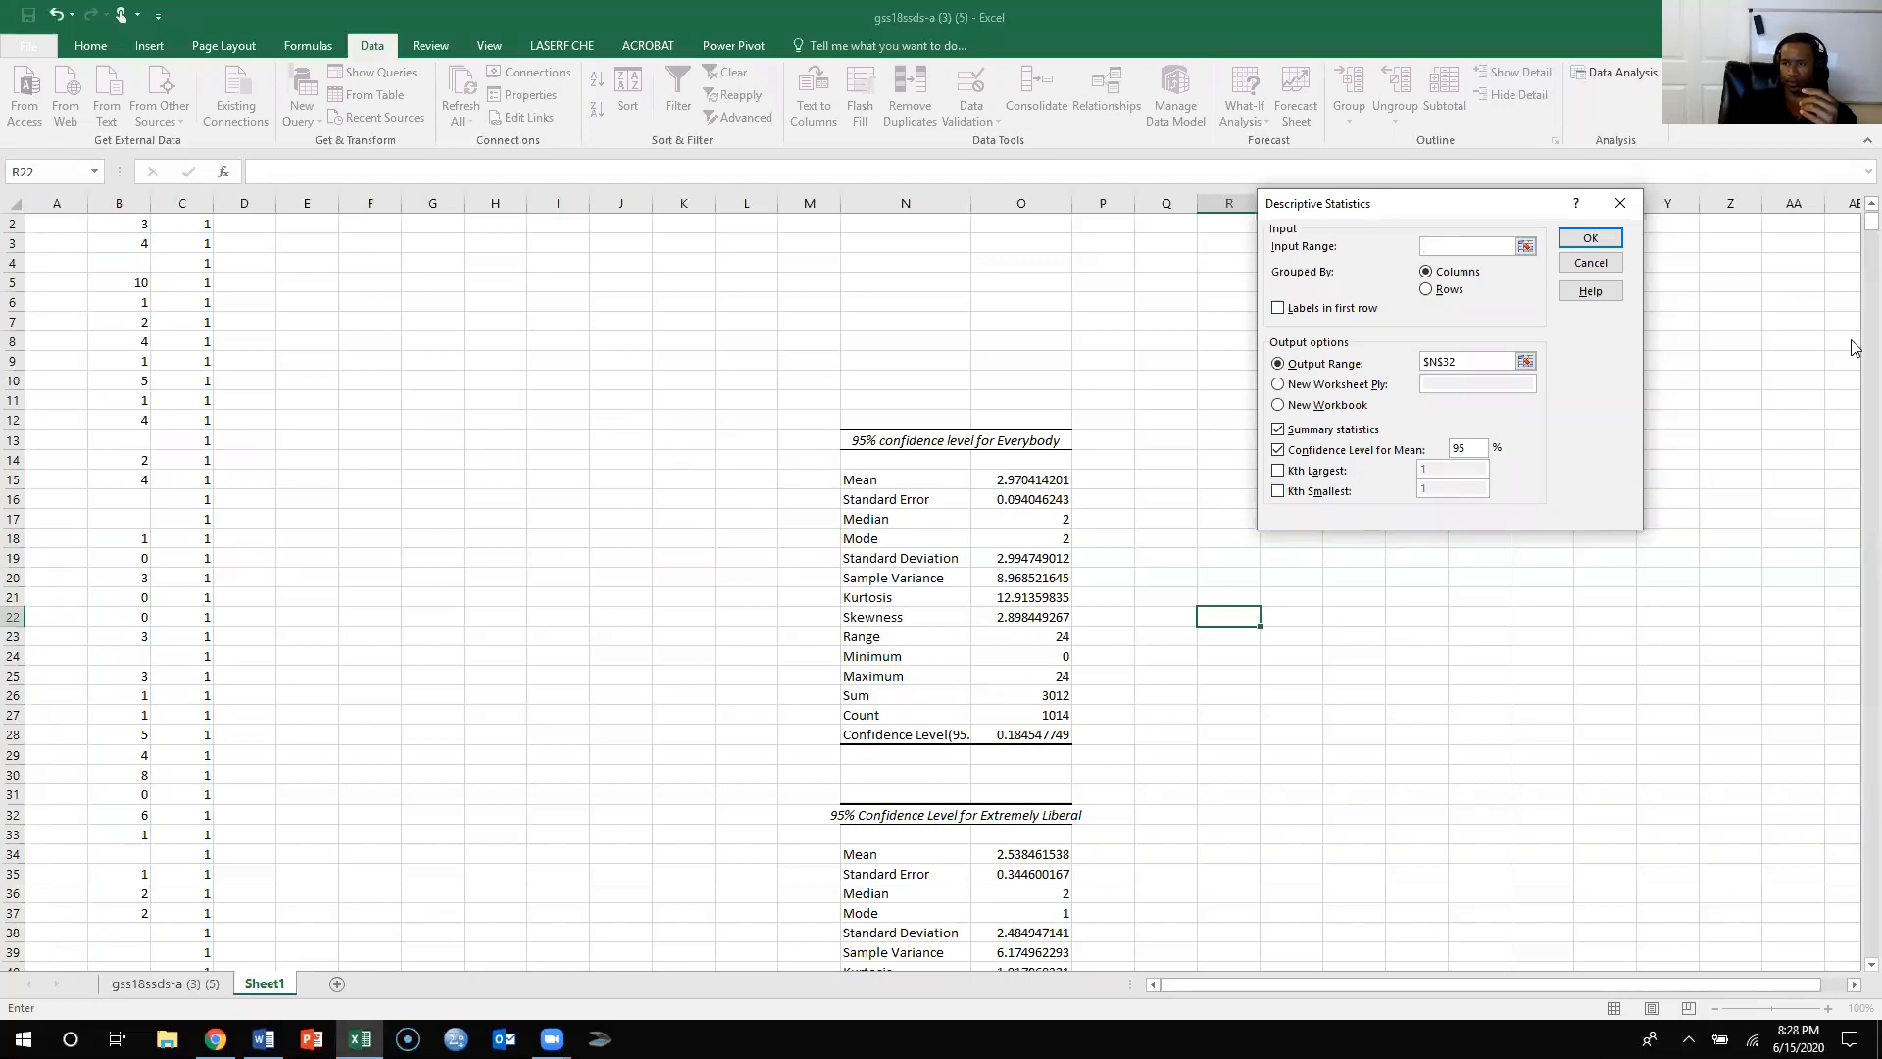
{"action": "left_click_drag", "start_coordinate": [1853, 227], "coordinate": [1845, 900]}
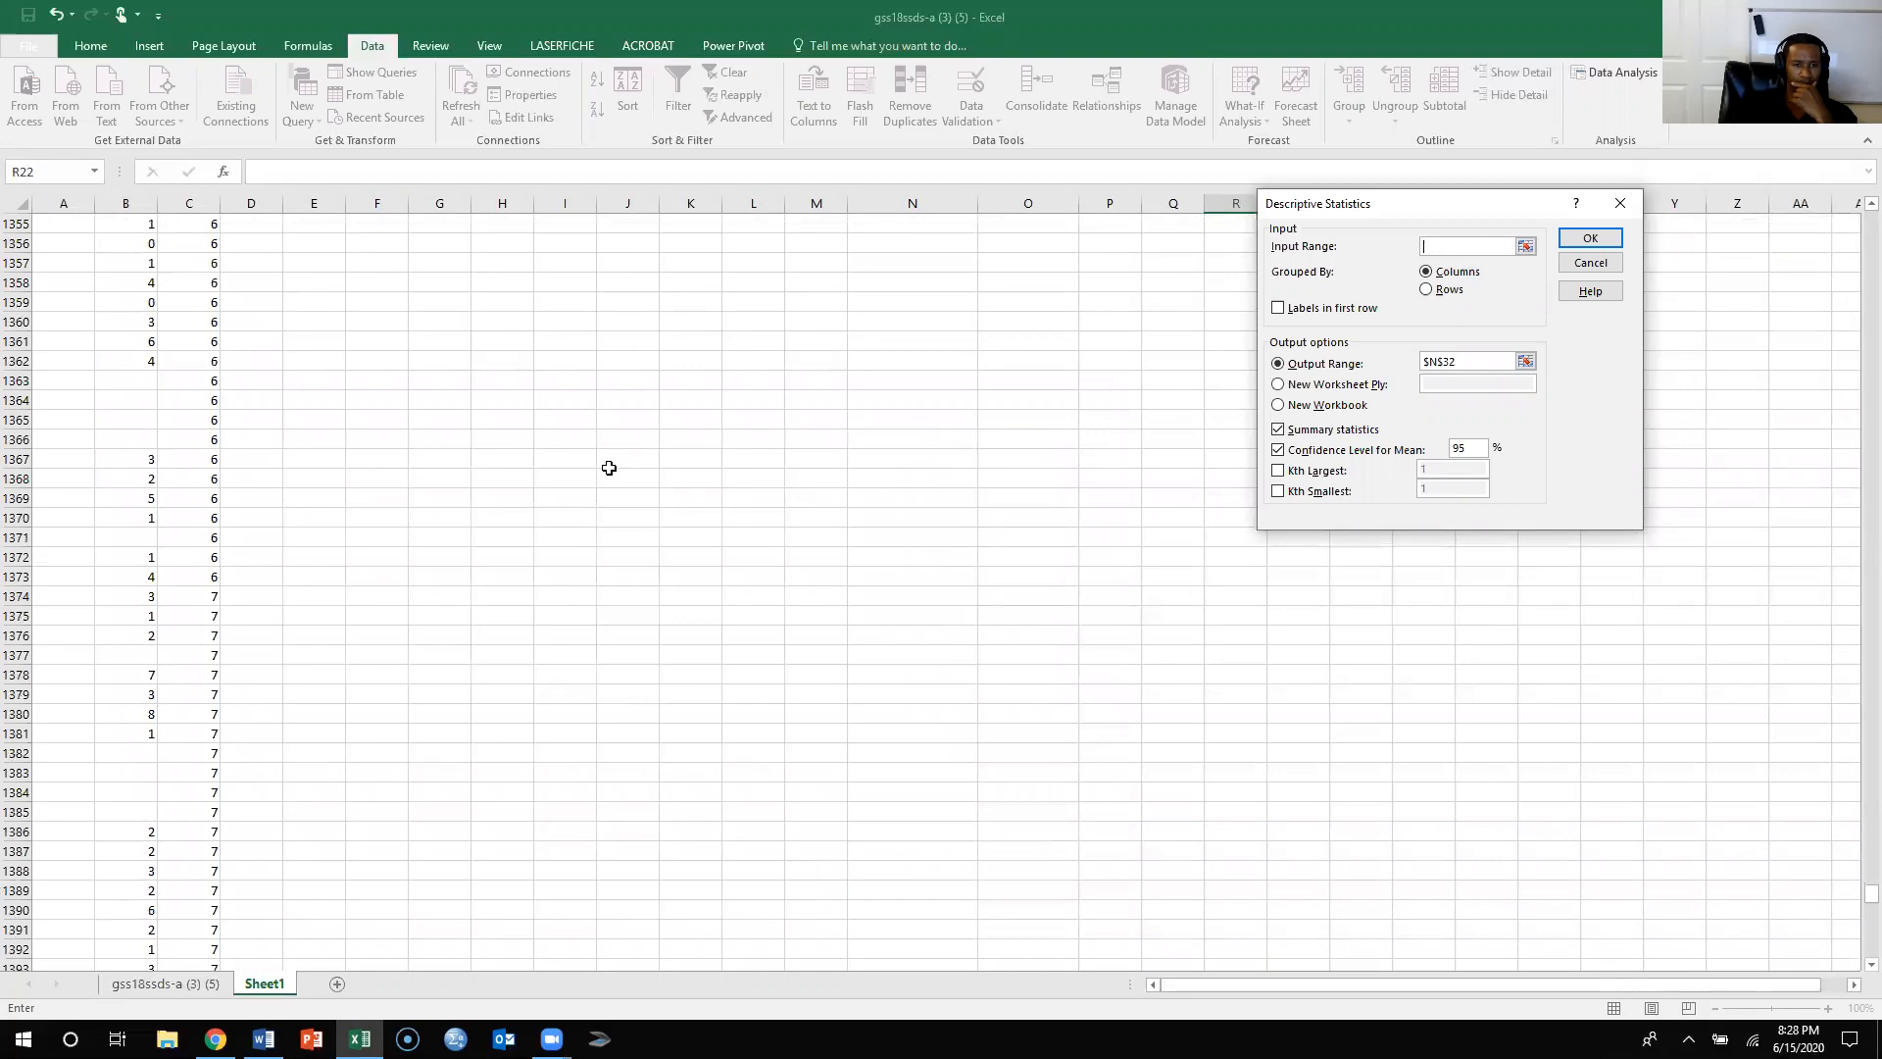
{"action": "left_click_drag", "start_coordinate": [143, 599], "coordinate": [152, 720]}
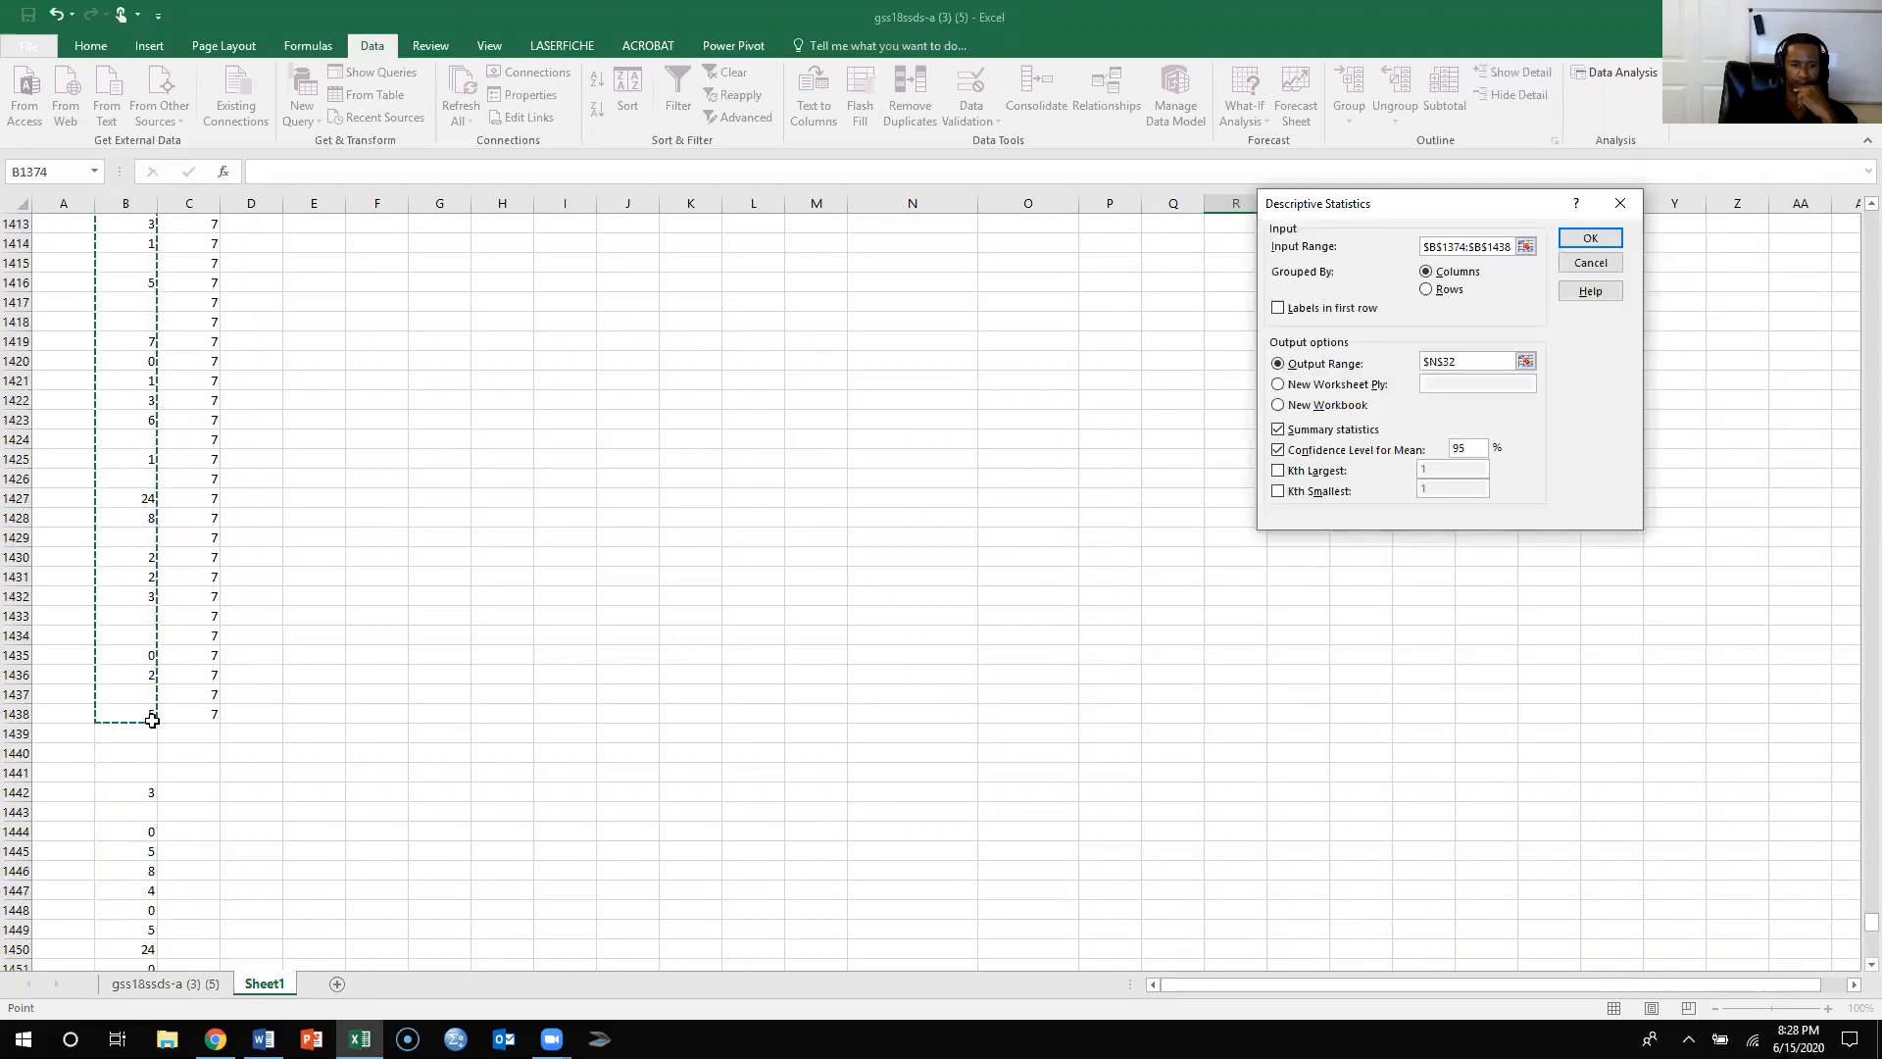
- Set the output range to $N$50 and generate the descriptive statistics for the POLVIEWS code 7 group
{"action": "left_click", "coordinate": [1488, 361]}
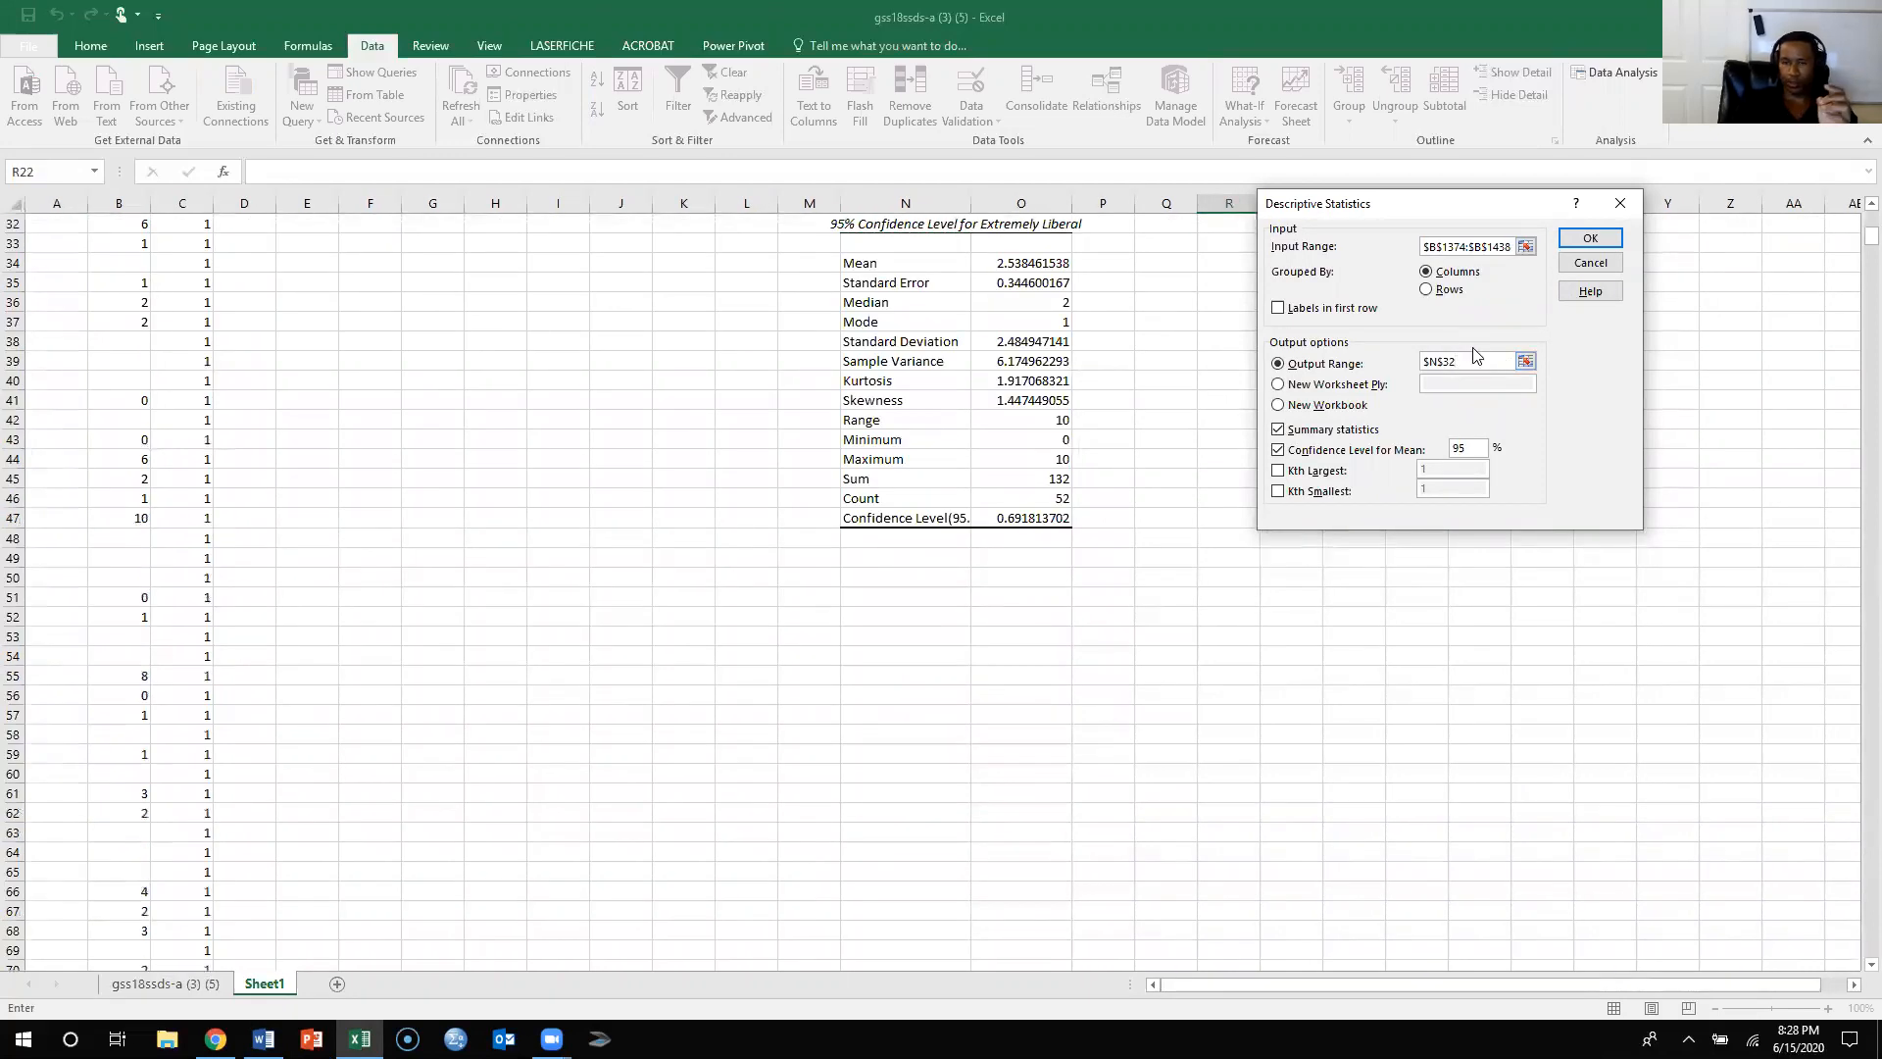
{"action": "key", "text": "BackSpace"}
{"action": "key", "text": "BackSpace"}
{"action": "key", "text": "BackSpace"}
{"action": "key", "text": "BackSpace"}
{"action": "key", "text": "BackSpace"}
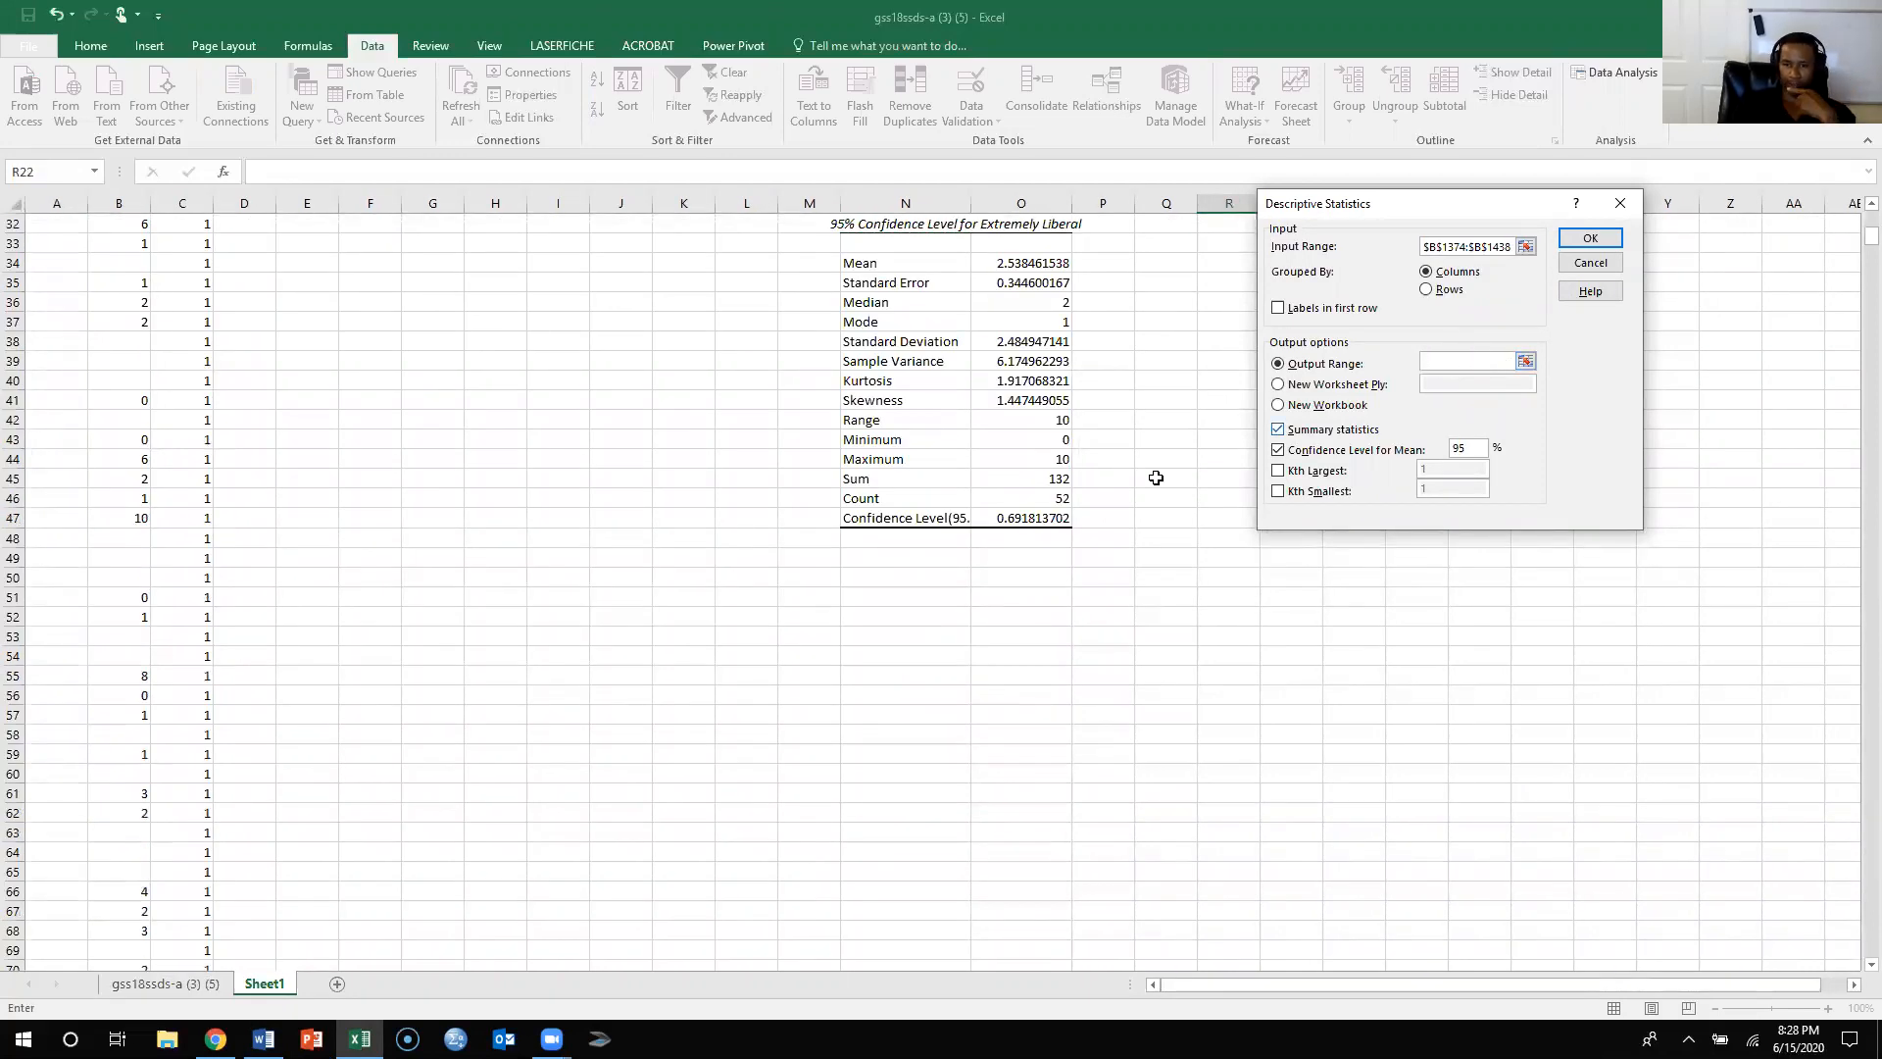
{"action": "left_click", "coordinate": [874, 578]}
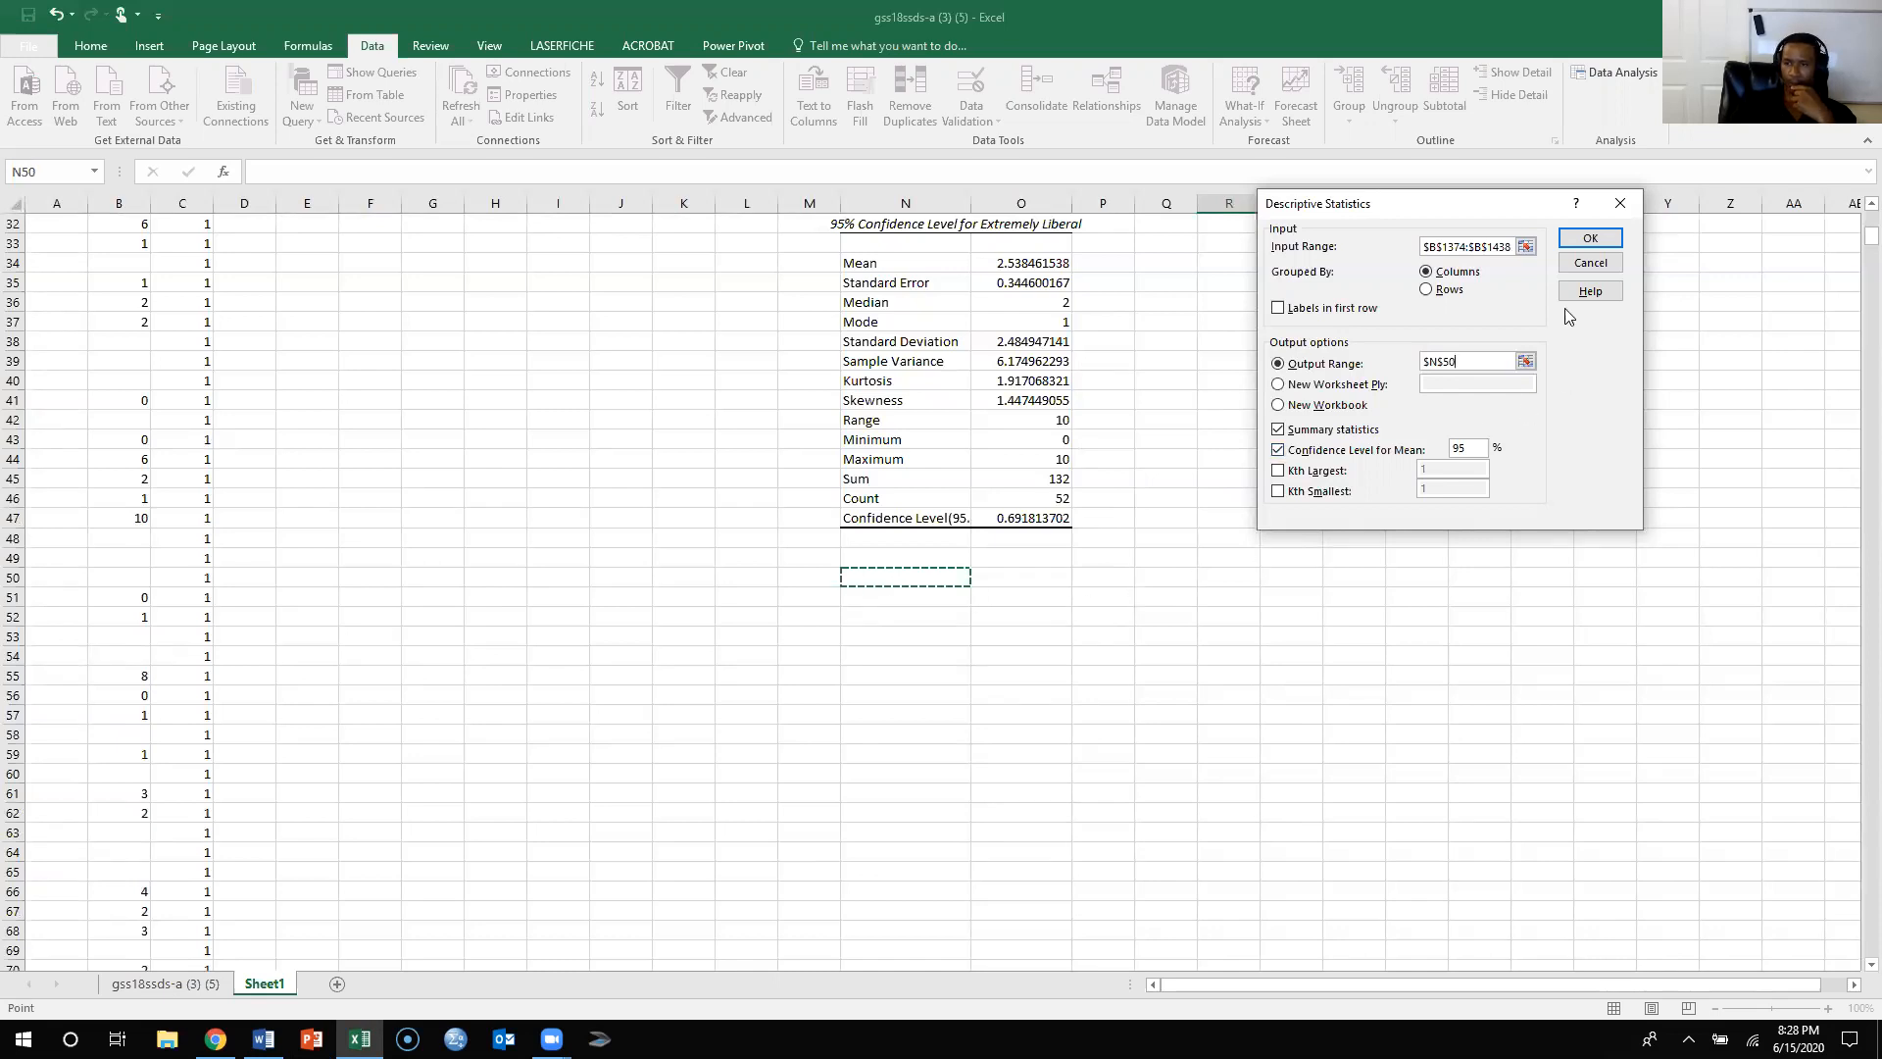
{"action": "left_click", "coordinate": [1584, 239]}
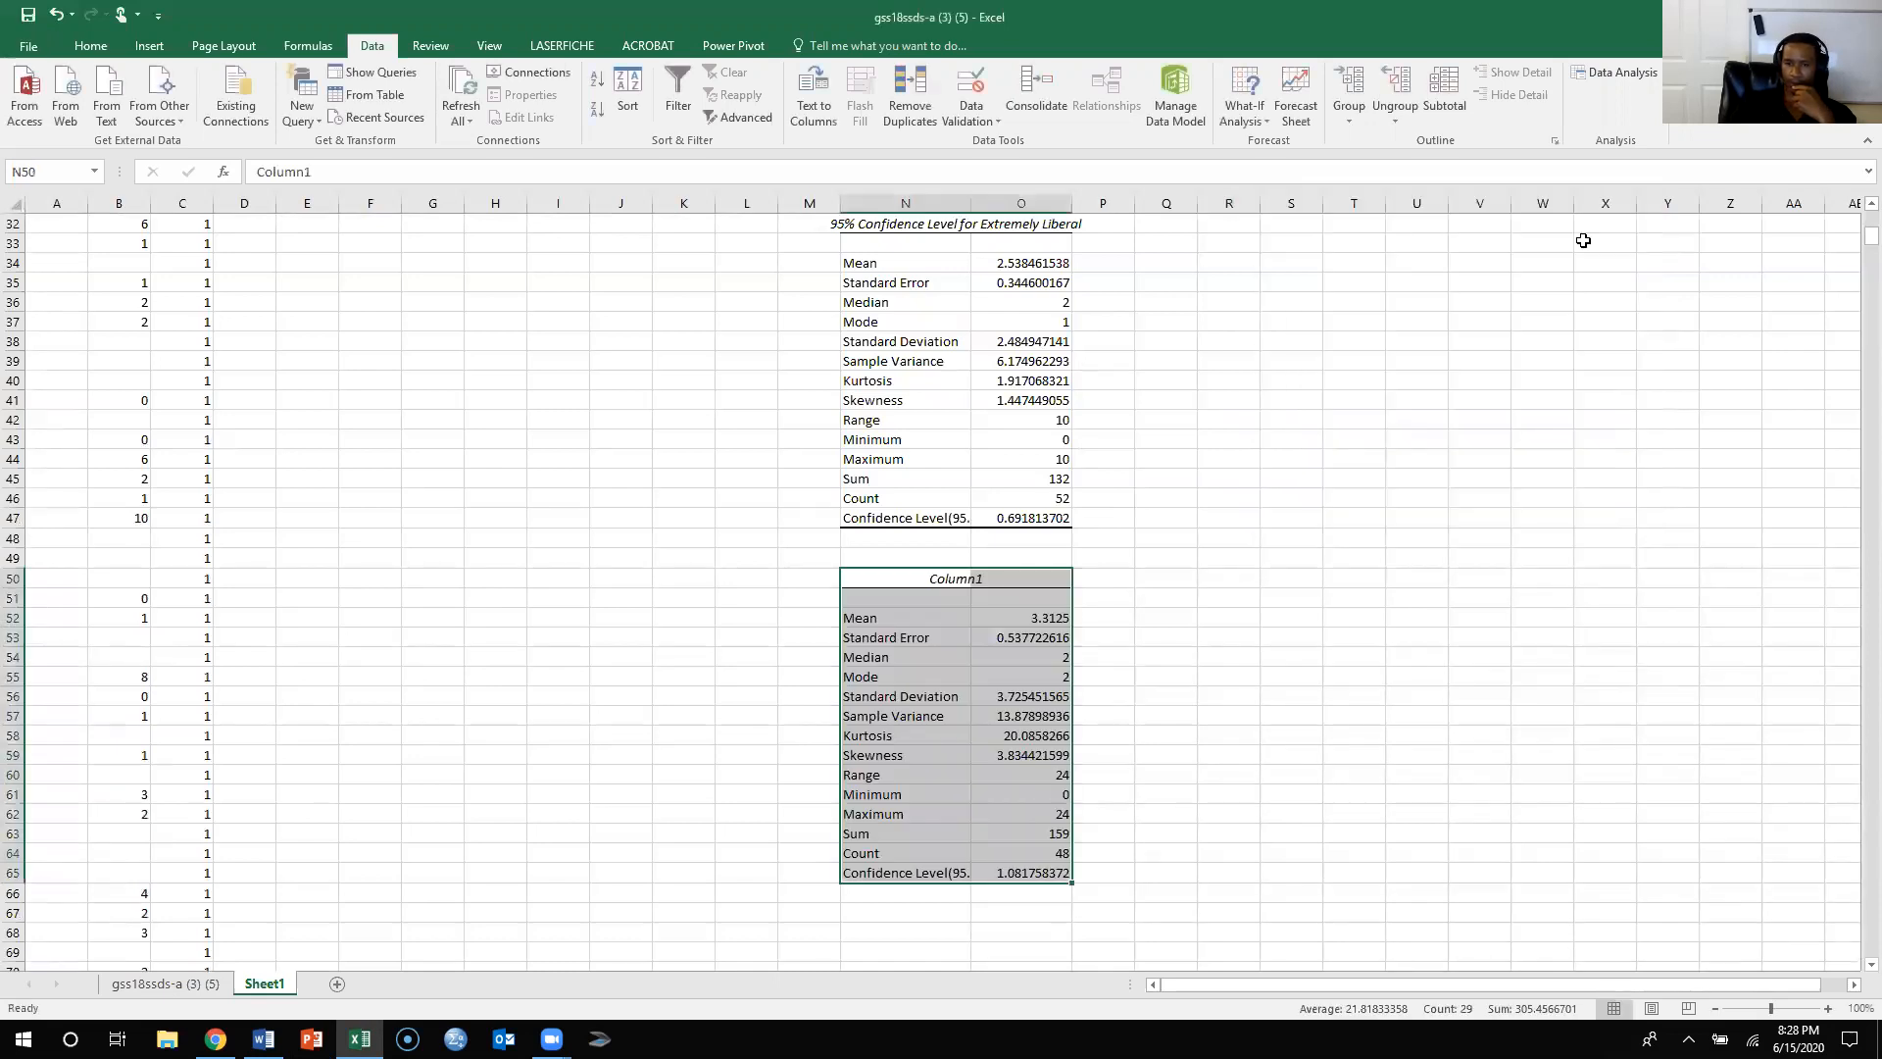
- Retitle the new statistics table in N50 as "95% confidence lInterval for Extremely Conservative", check the POLVIEWS codes in the Word codebook and return to Excel
{"action": "left_click", "coordinate": [940, 580]}
{"action": "type", "text": "95% conf"}
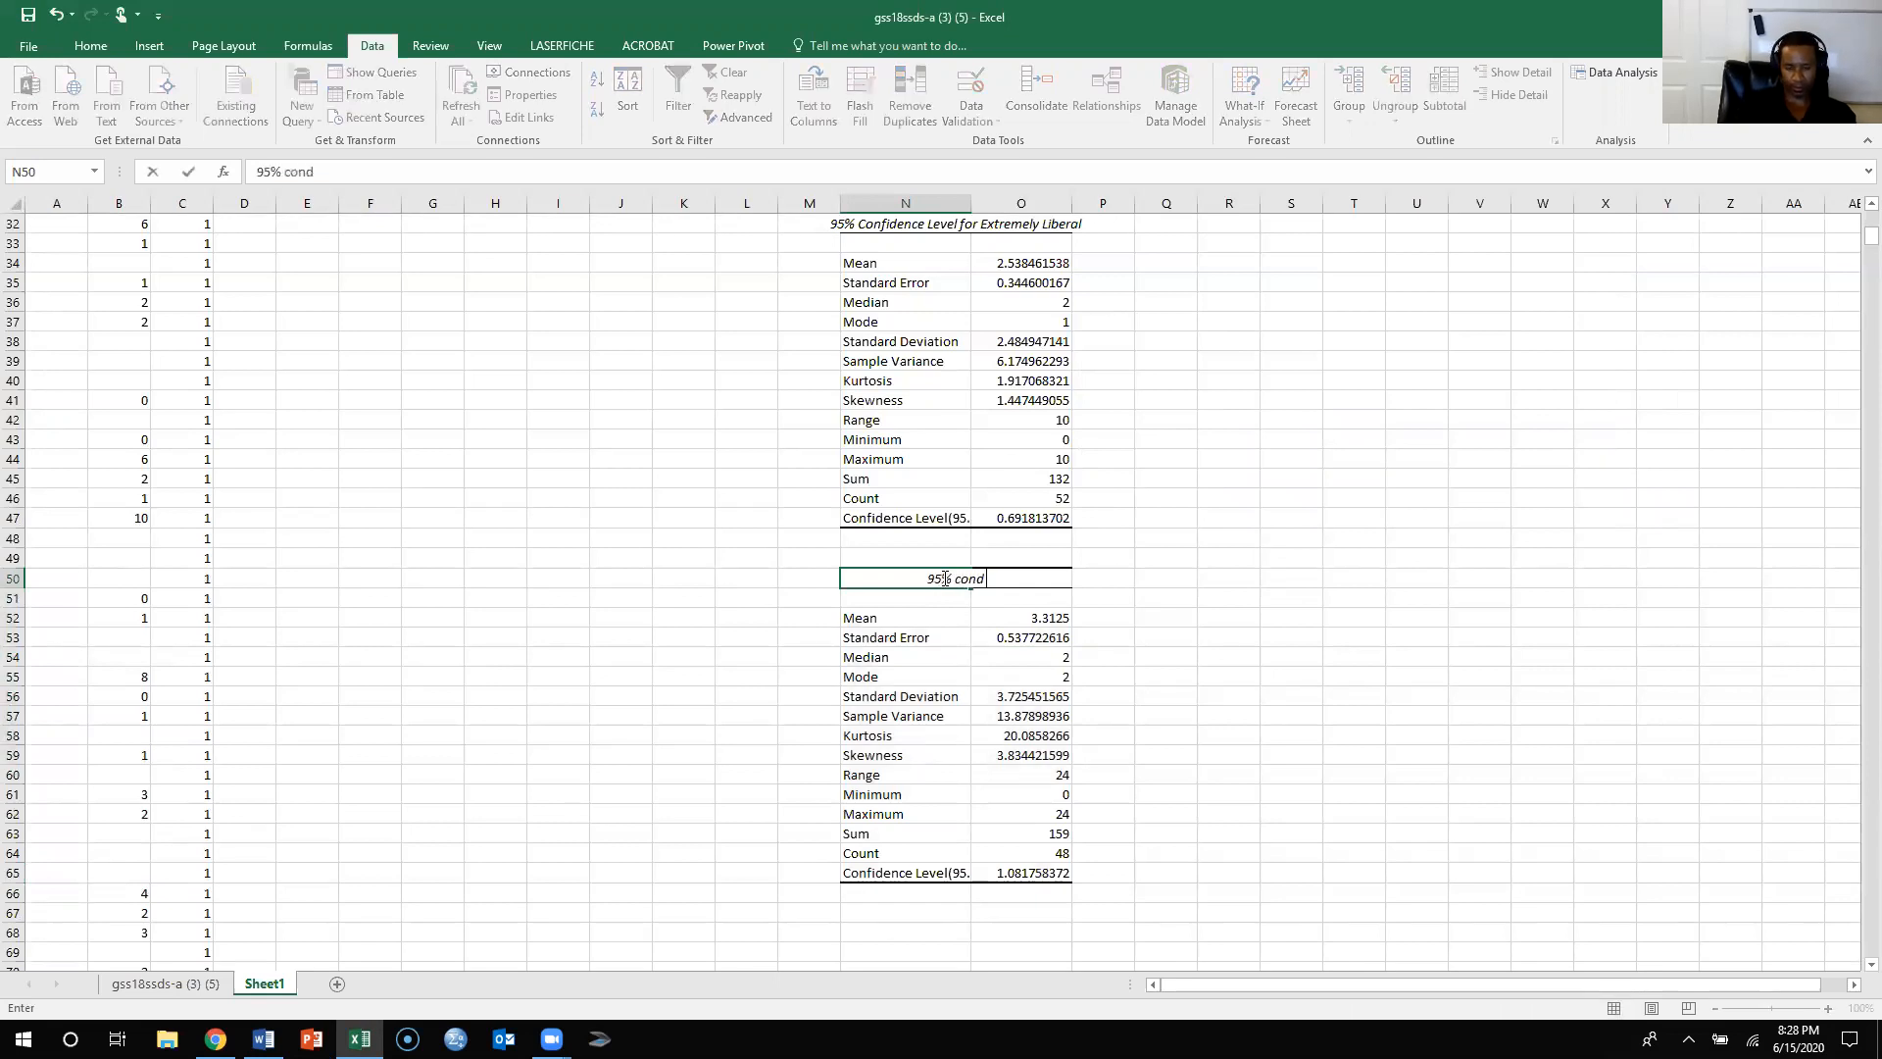
{"action": "type", "text": "idence leve"}
{"action": "key", "text": "BackSpace"}
{"action": "key", "text": "BackSpace"}
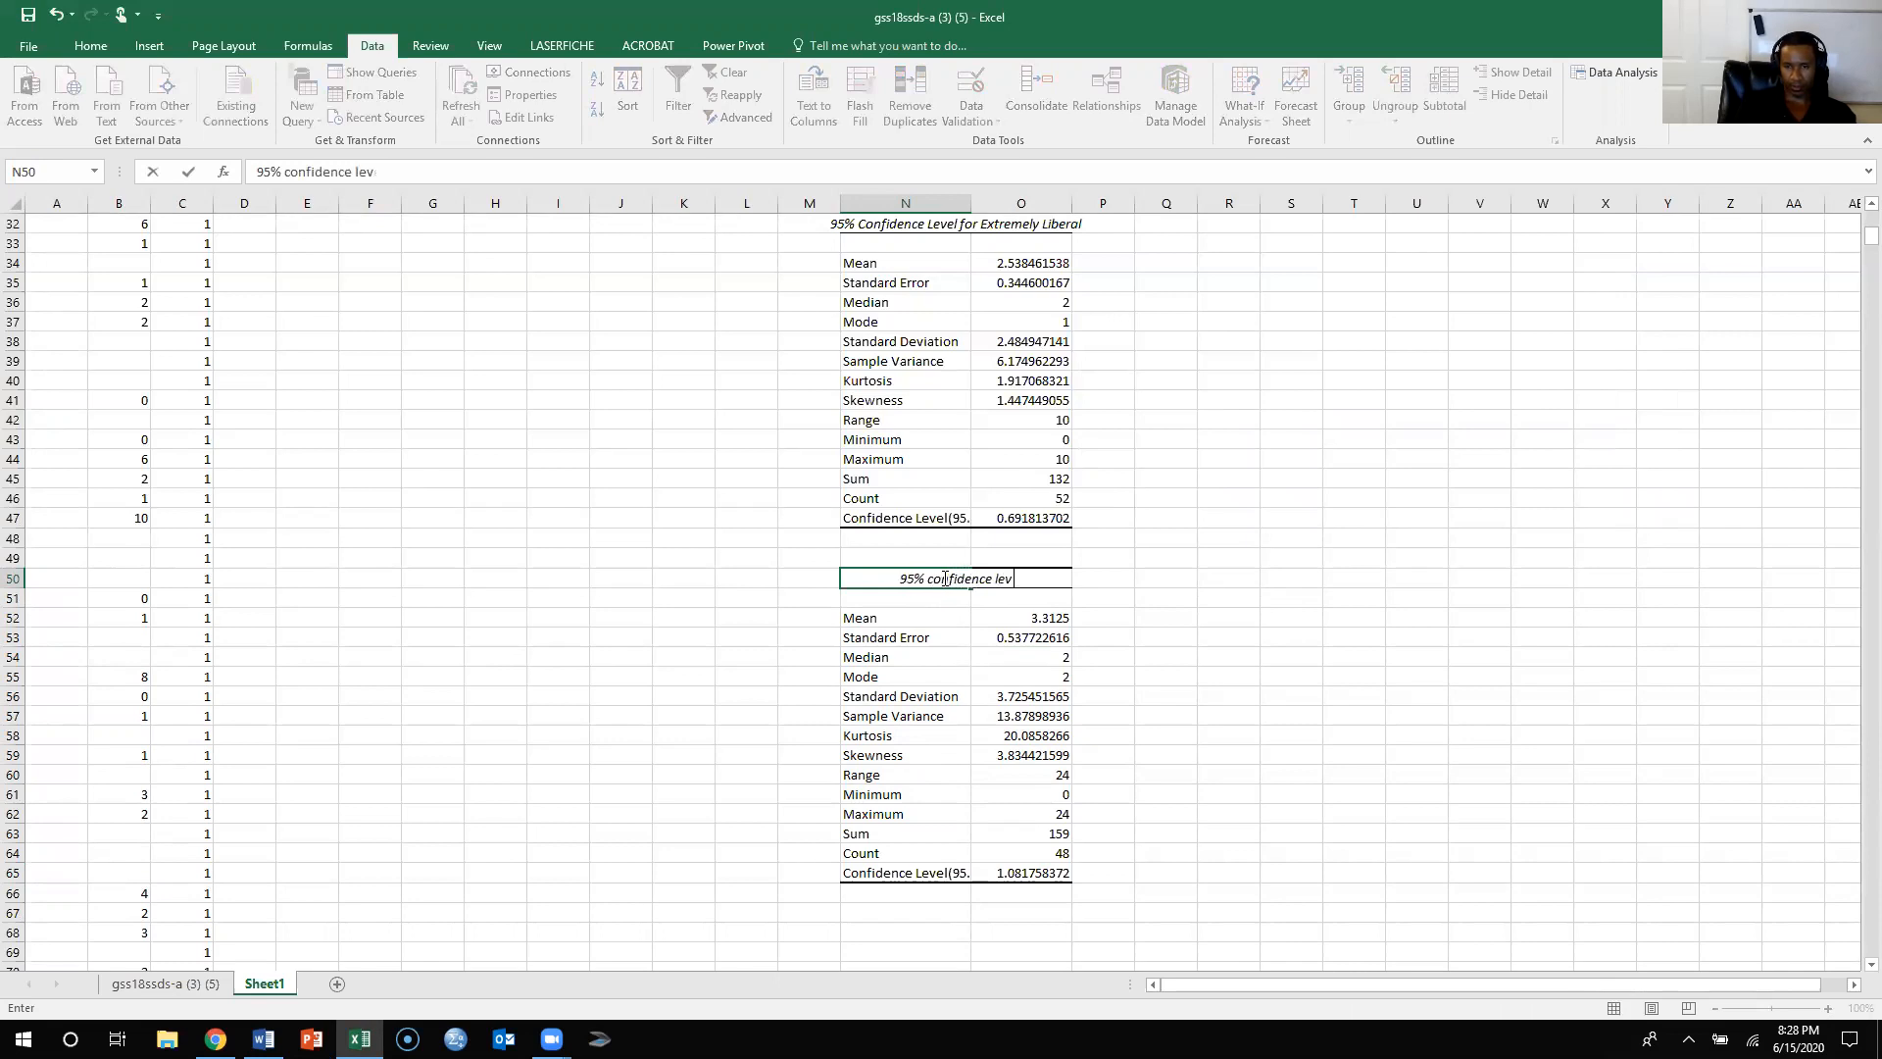
{"action": "key", "text": "BackSpace"}
{"action": "type", "text": "Interval for Extremely Conservative"}
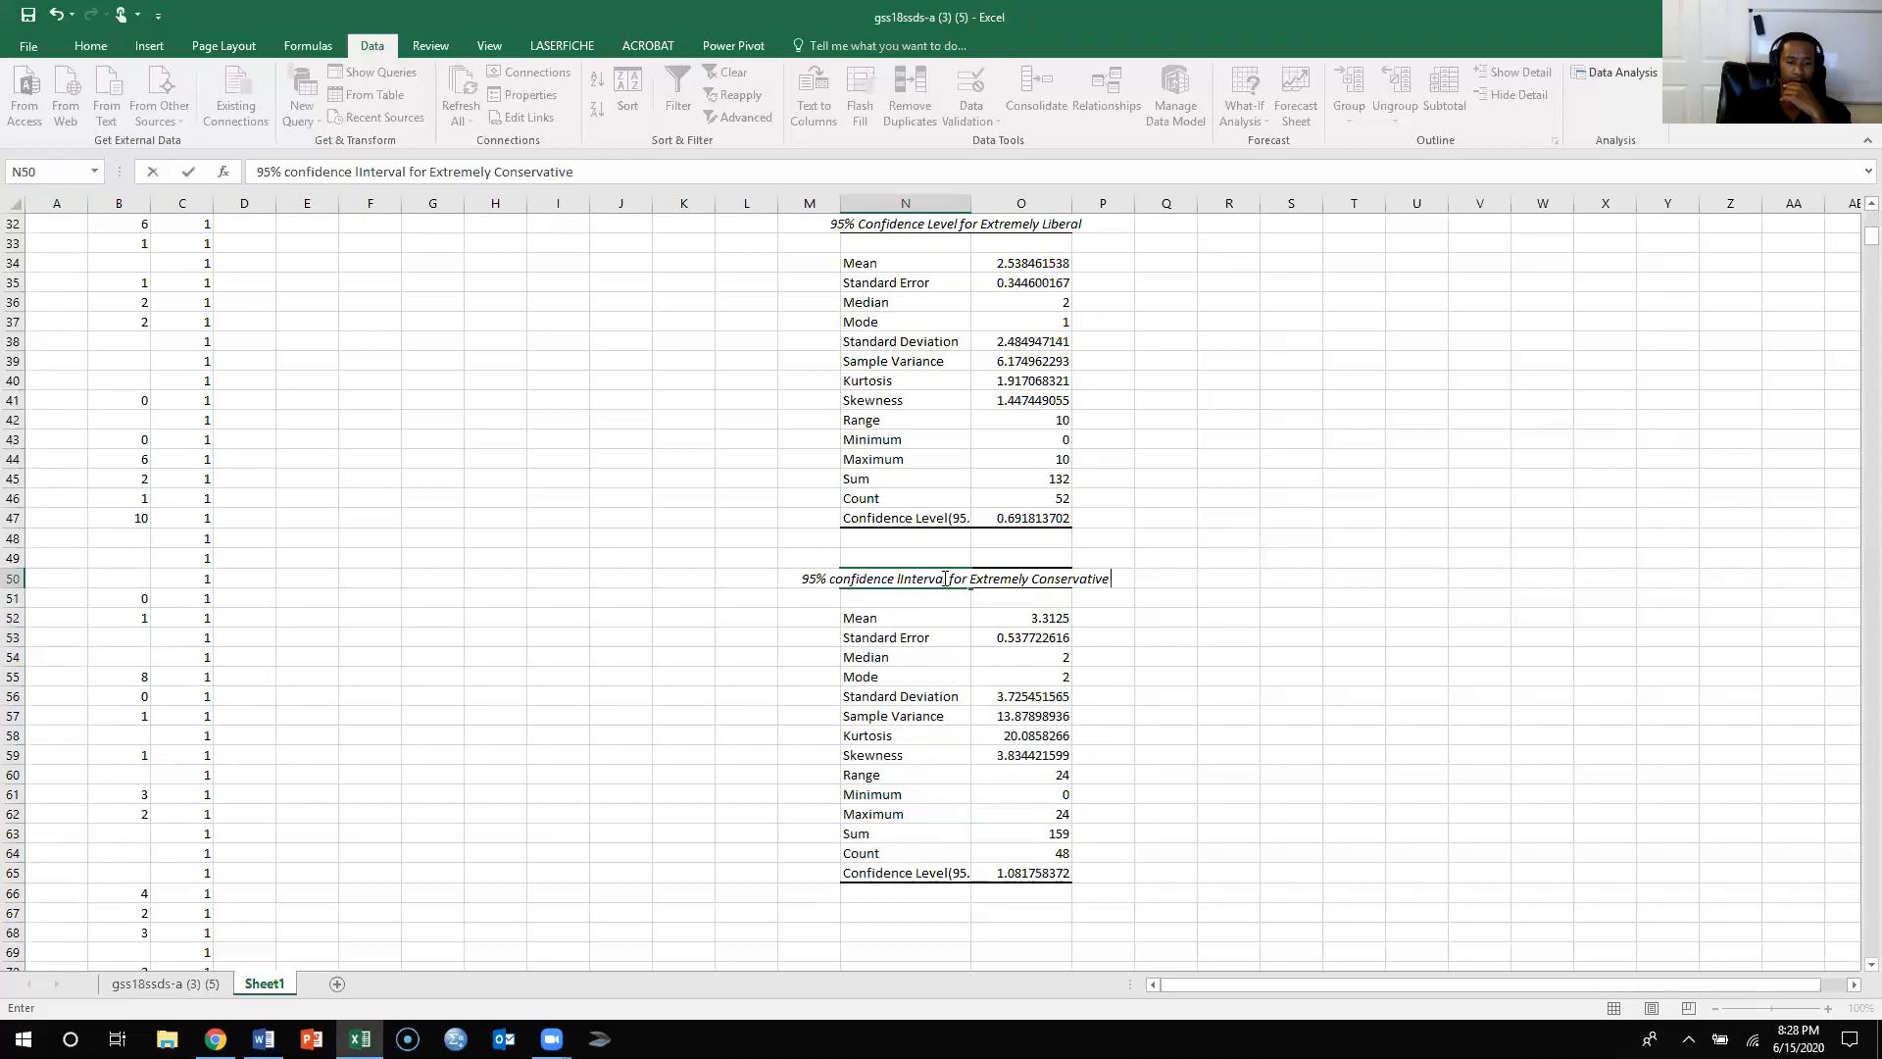
{"action": "left_click", "coordinate": [262, 1039]}
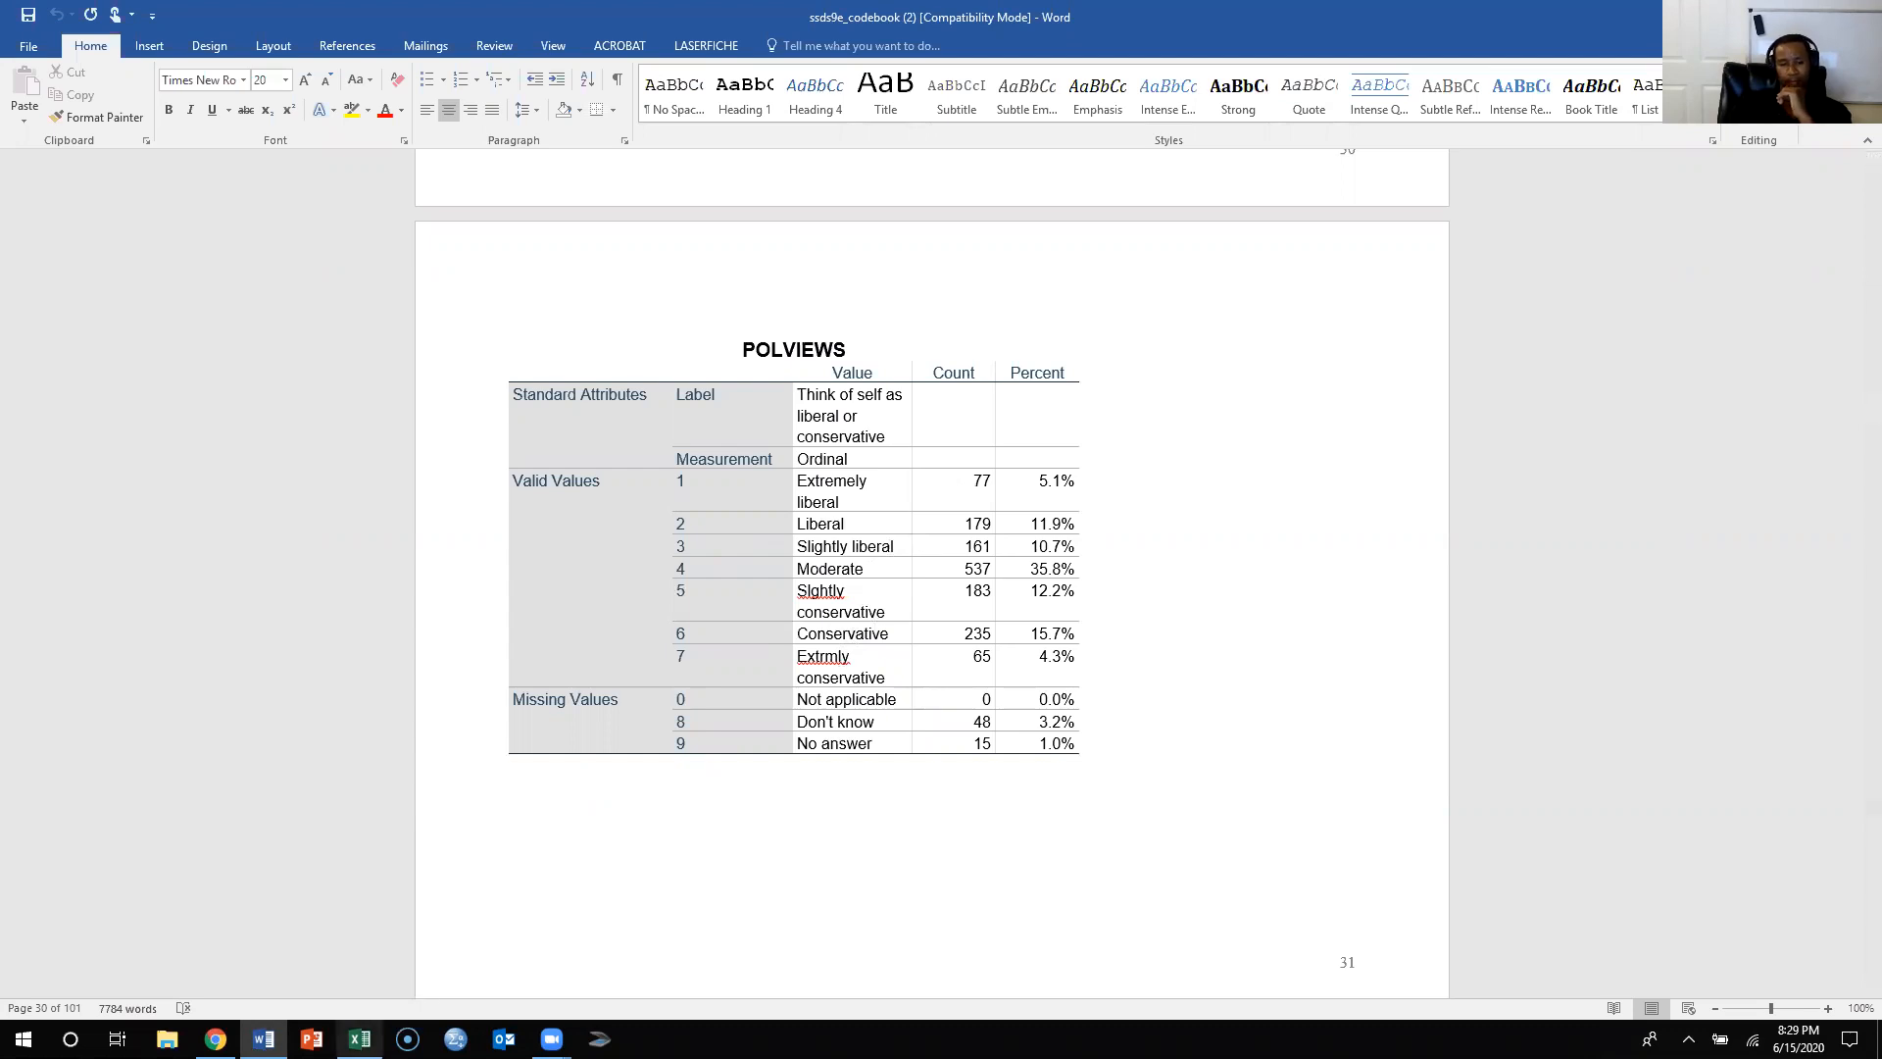
{"action": "left_click", "coordinate": [359, 1038]}
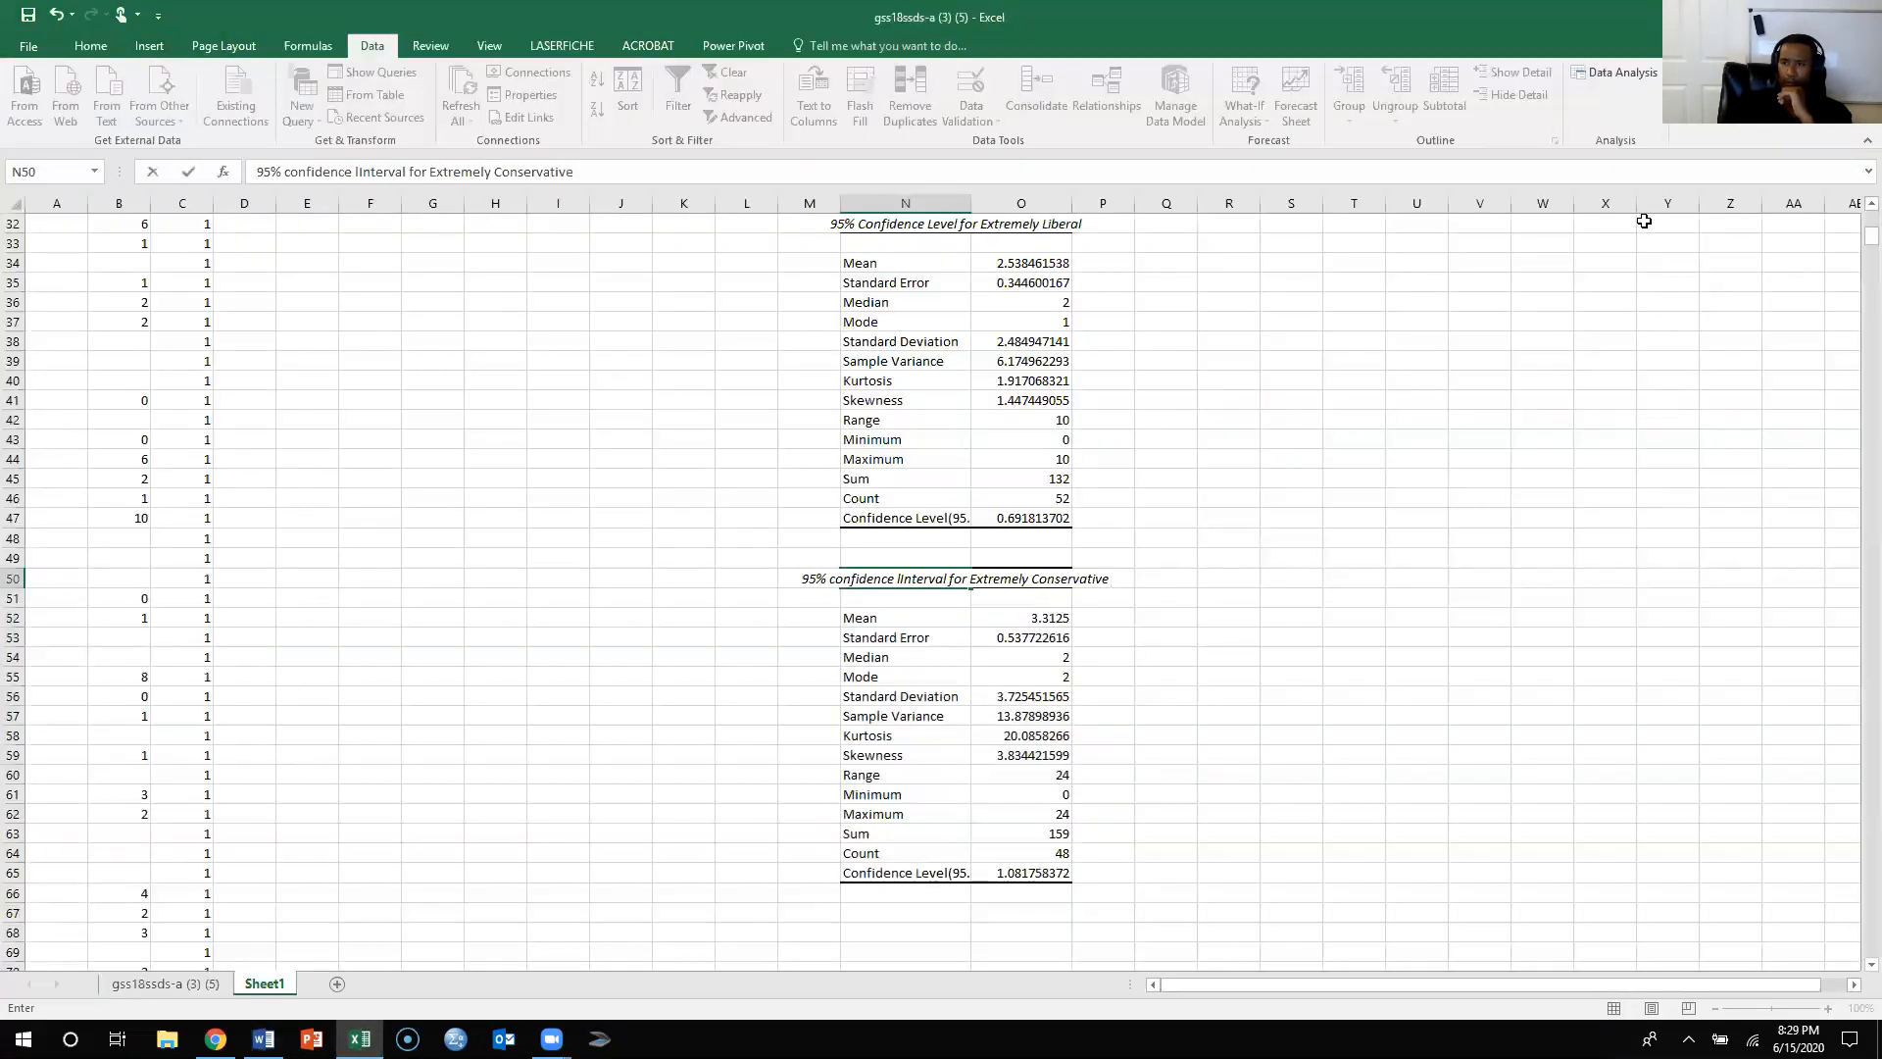